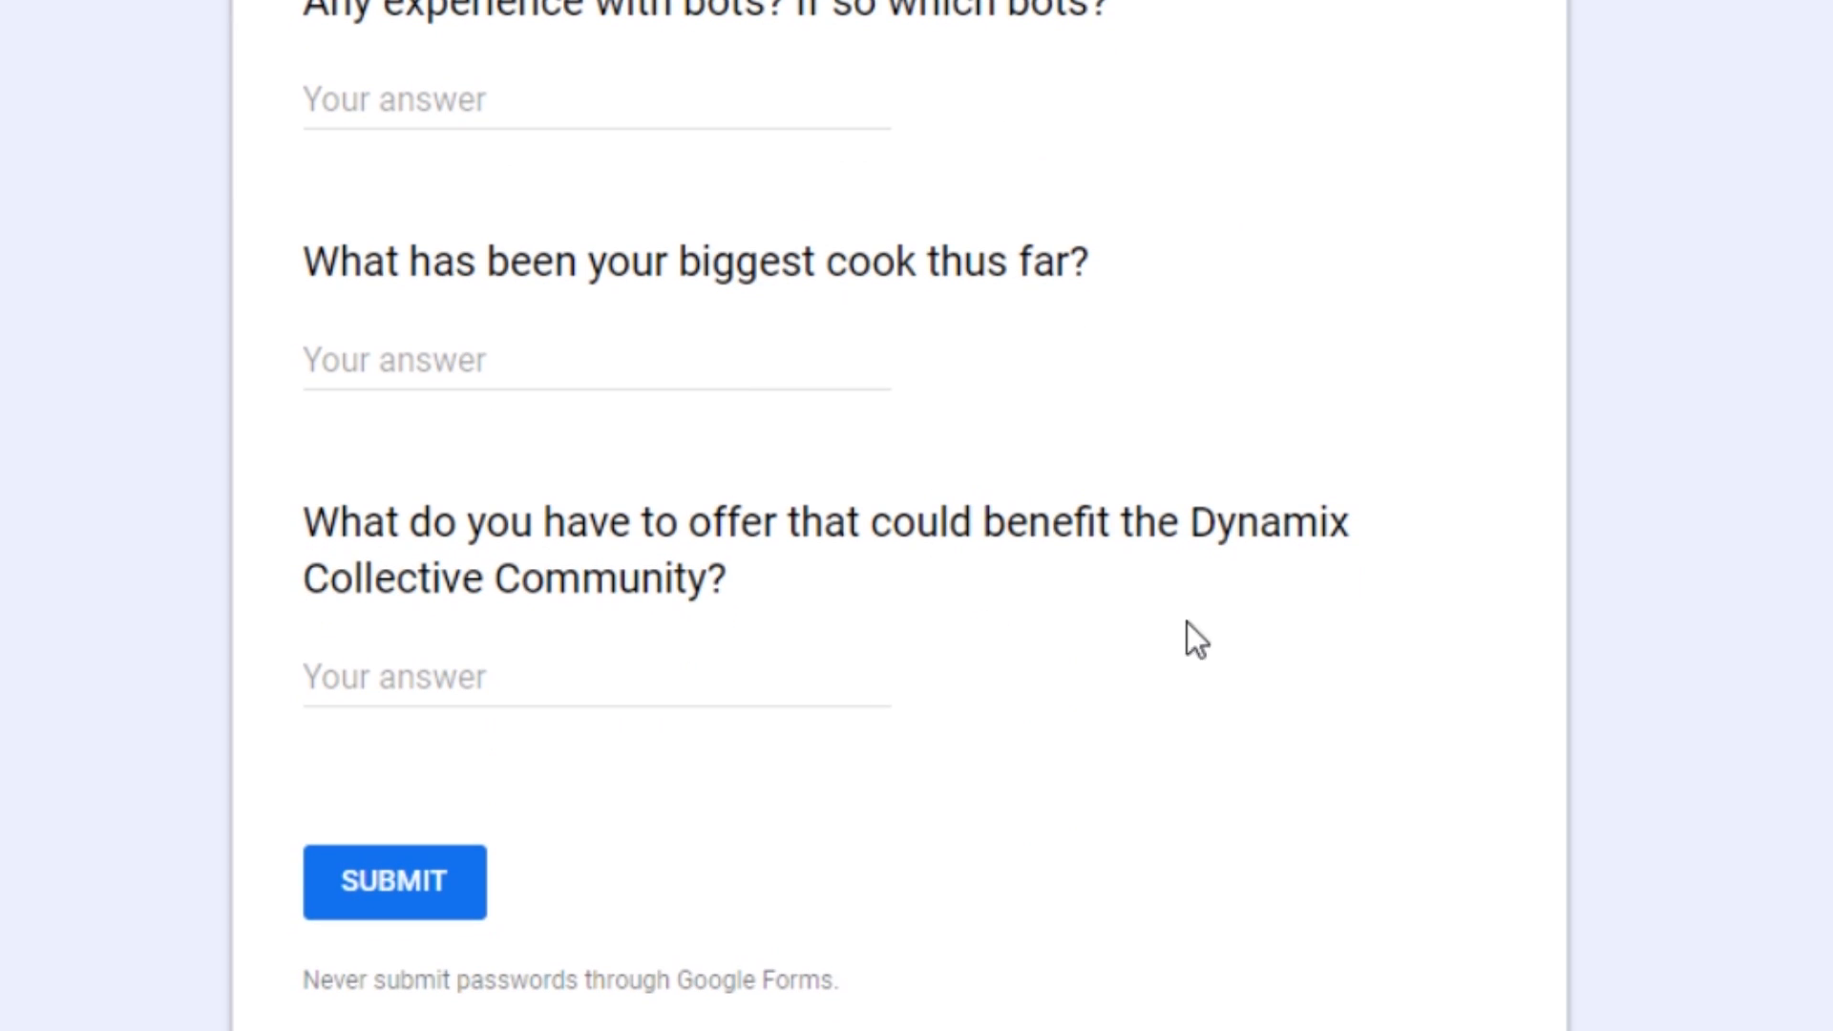
Step: Import the Undefeated Off White Tasks.evelO file, adding seven stopped Shopify tasks for undefeated.com
scroll(1191, 634, up, 20)
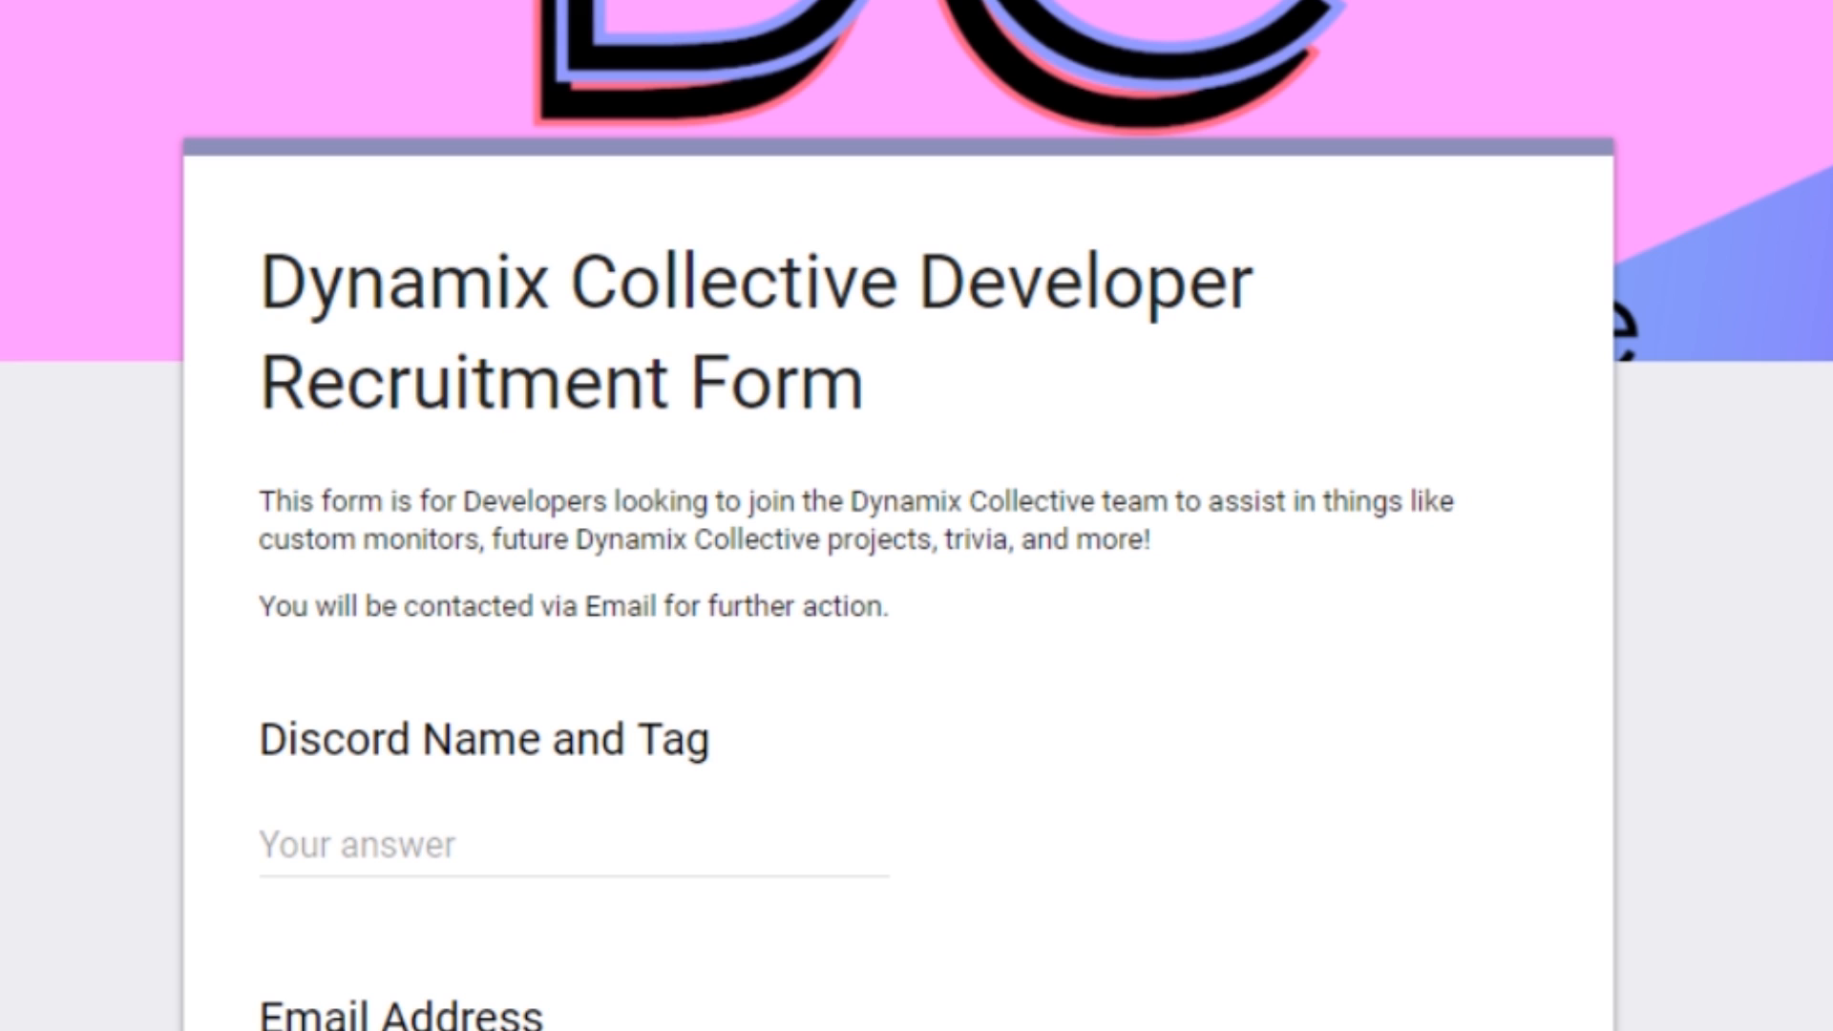
scroll(897, 516, down, 2)
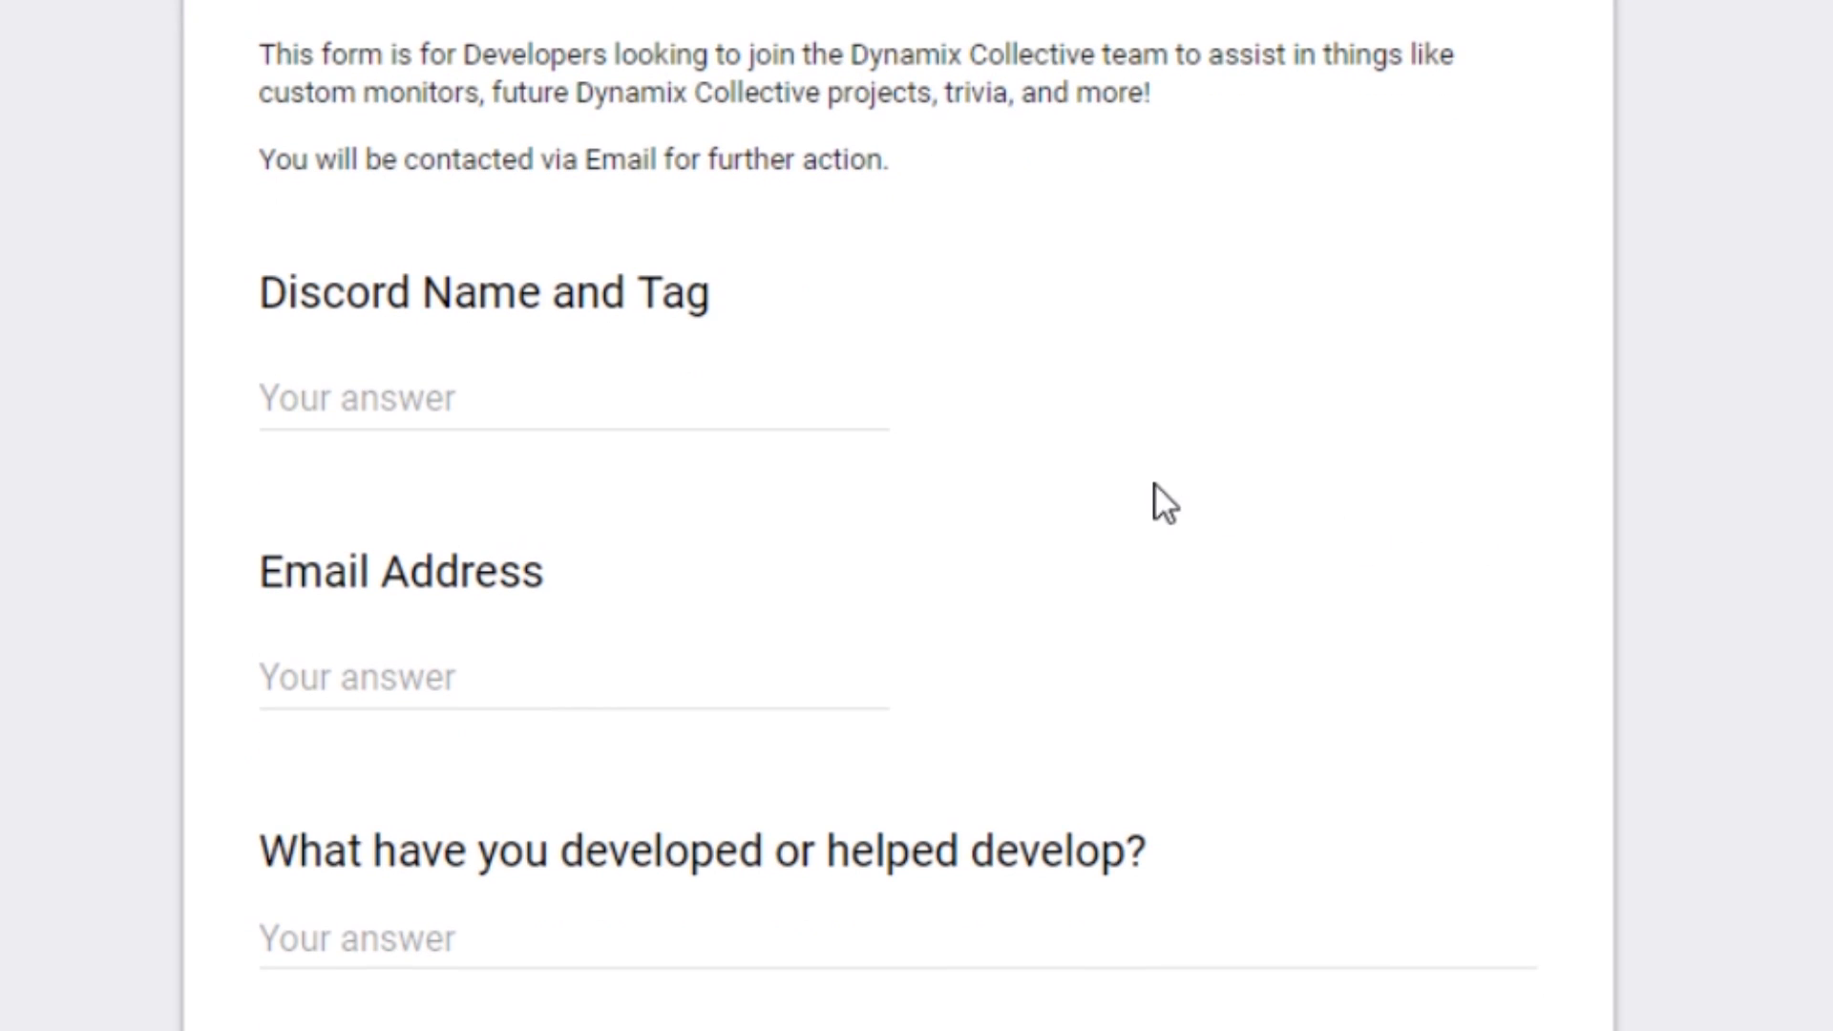
scroll(1780, 468, down, 2)
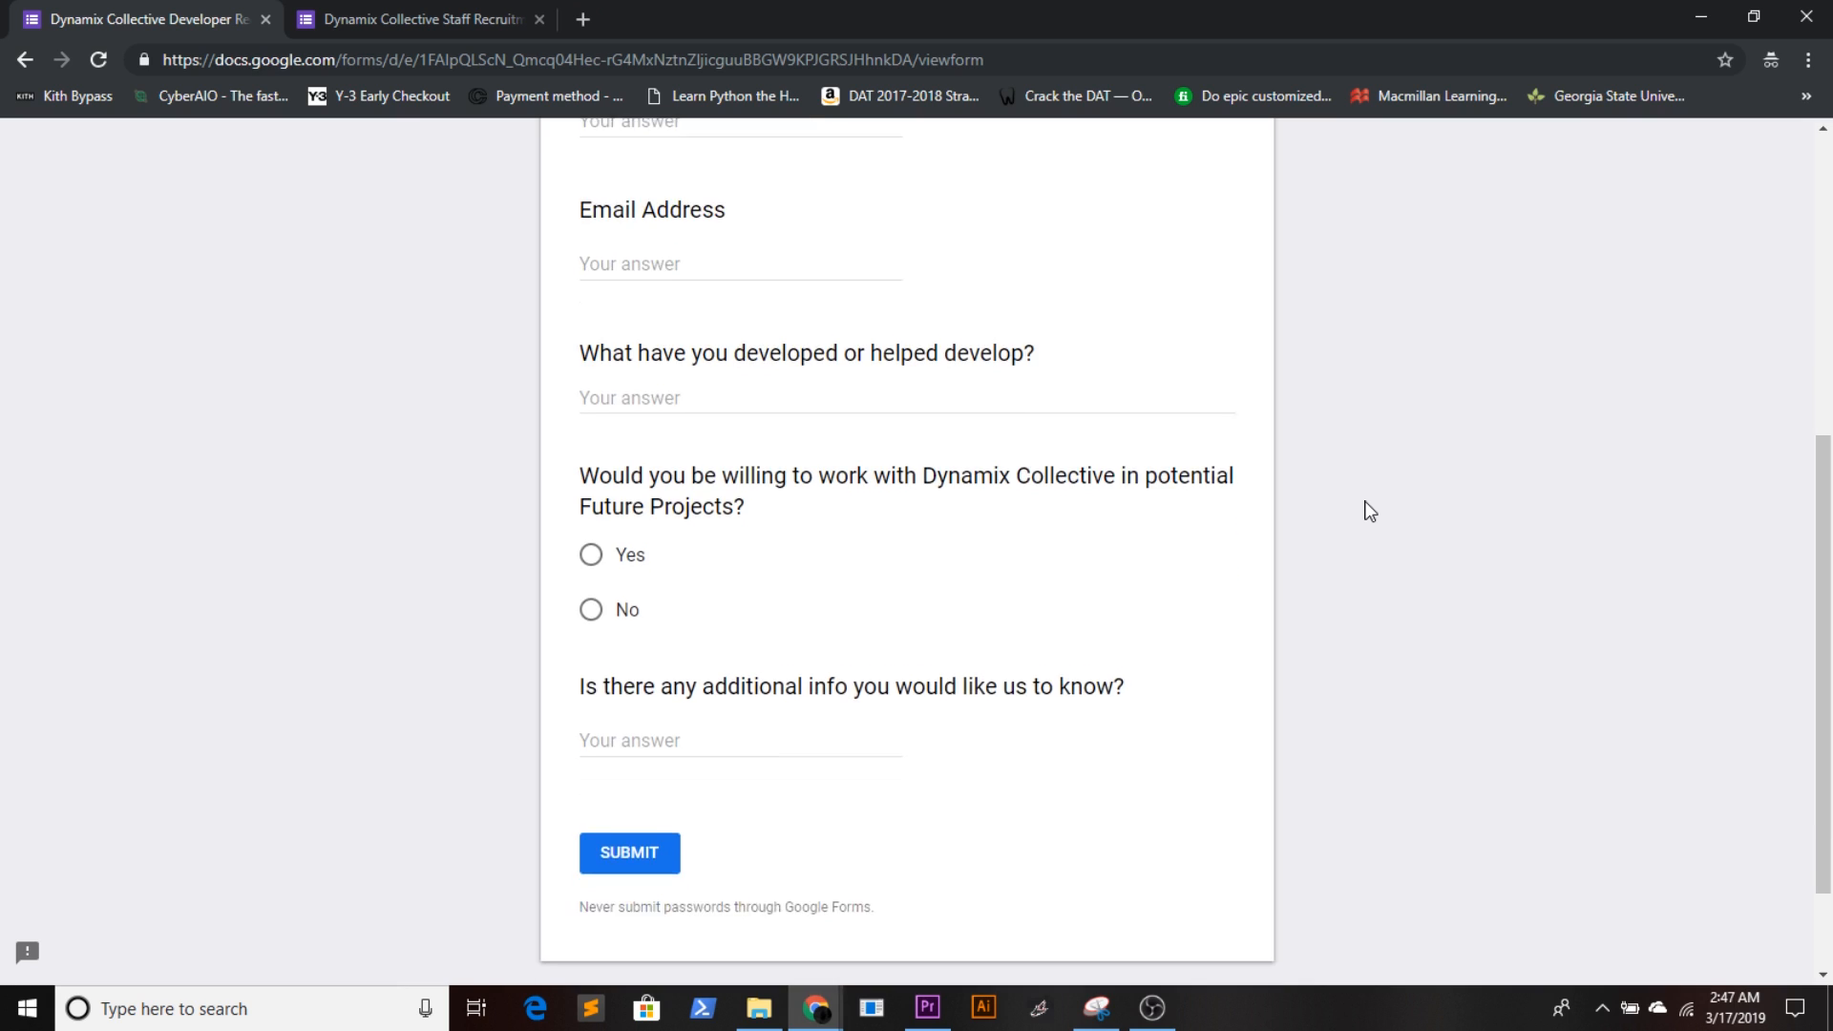
scroll(1792, 487, down, 1)
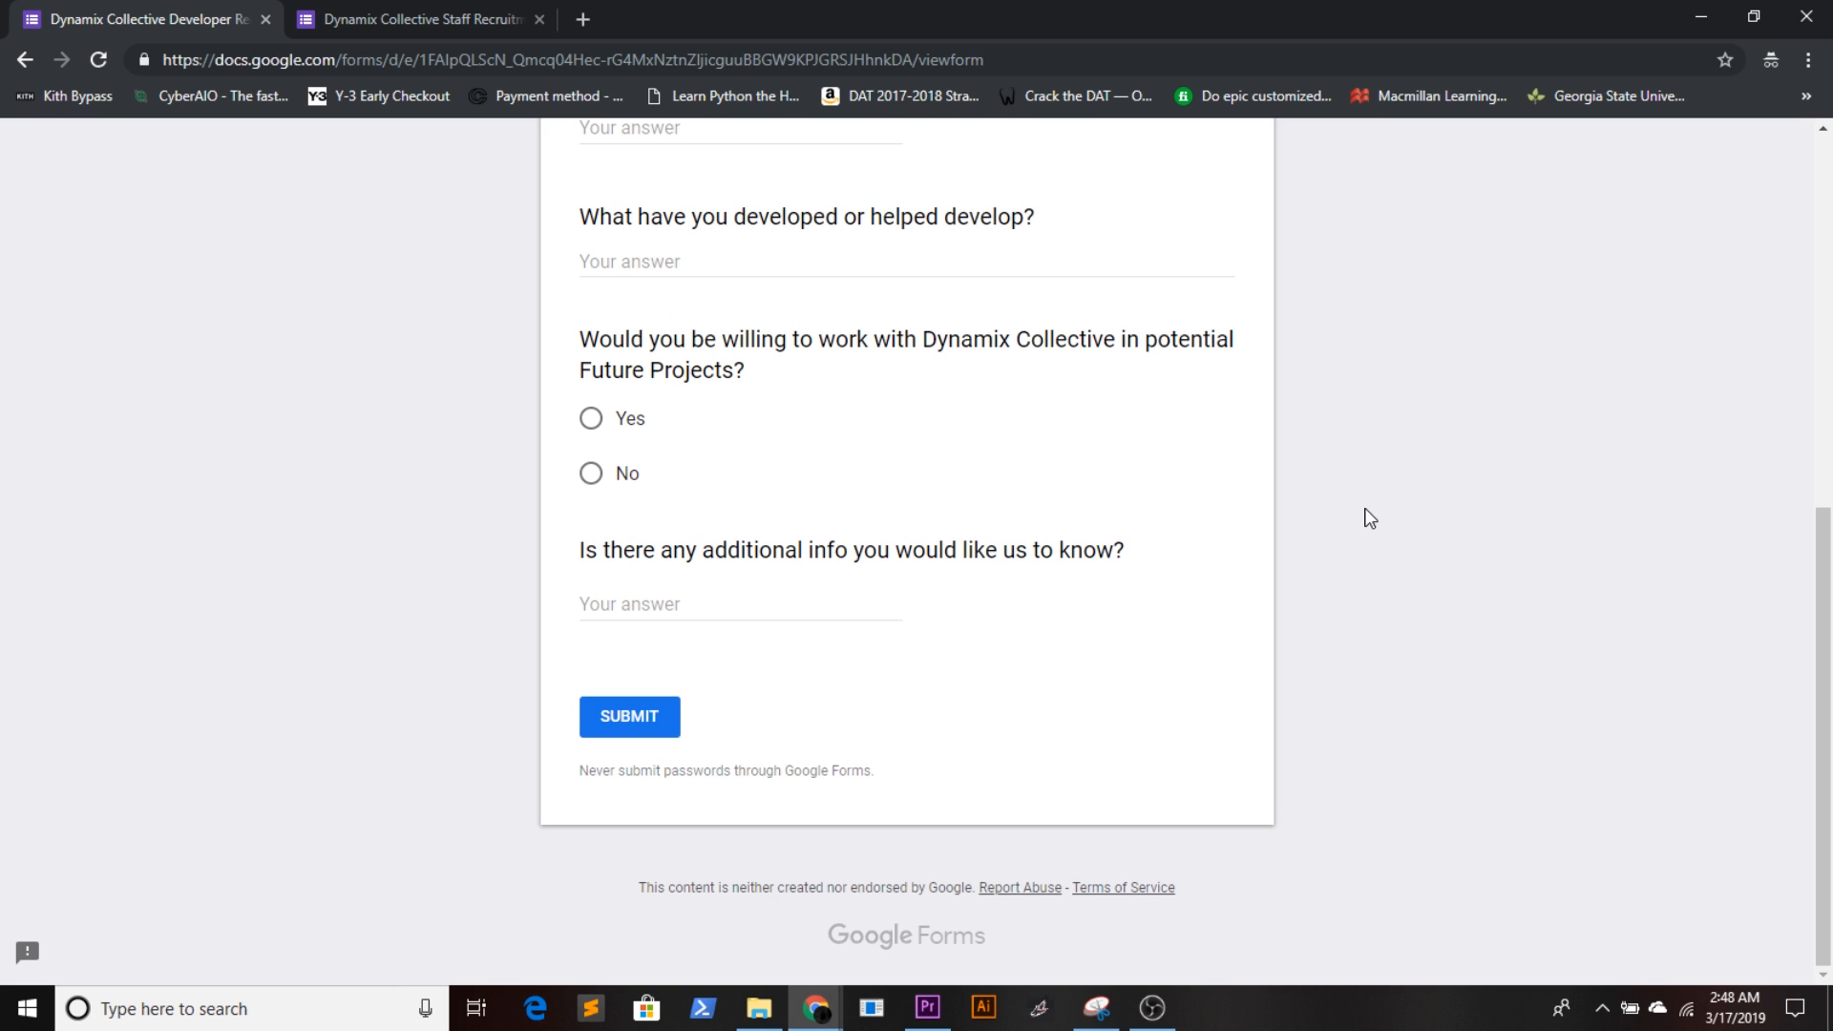
scroll(1413, 525, up, 6)
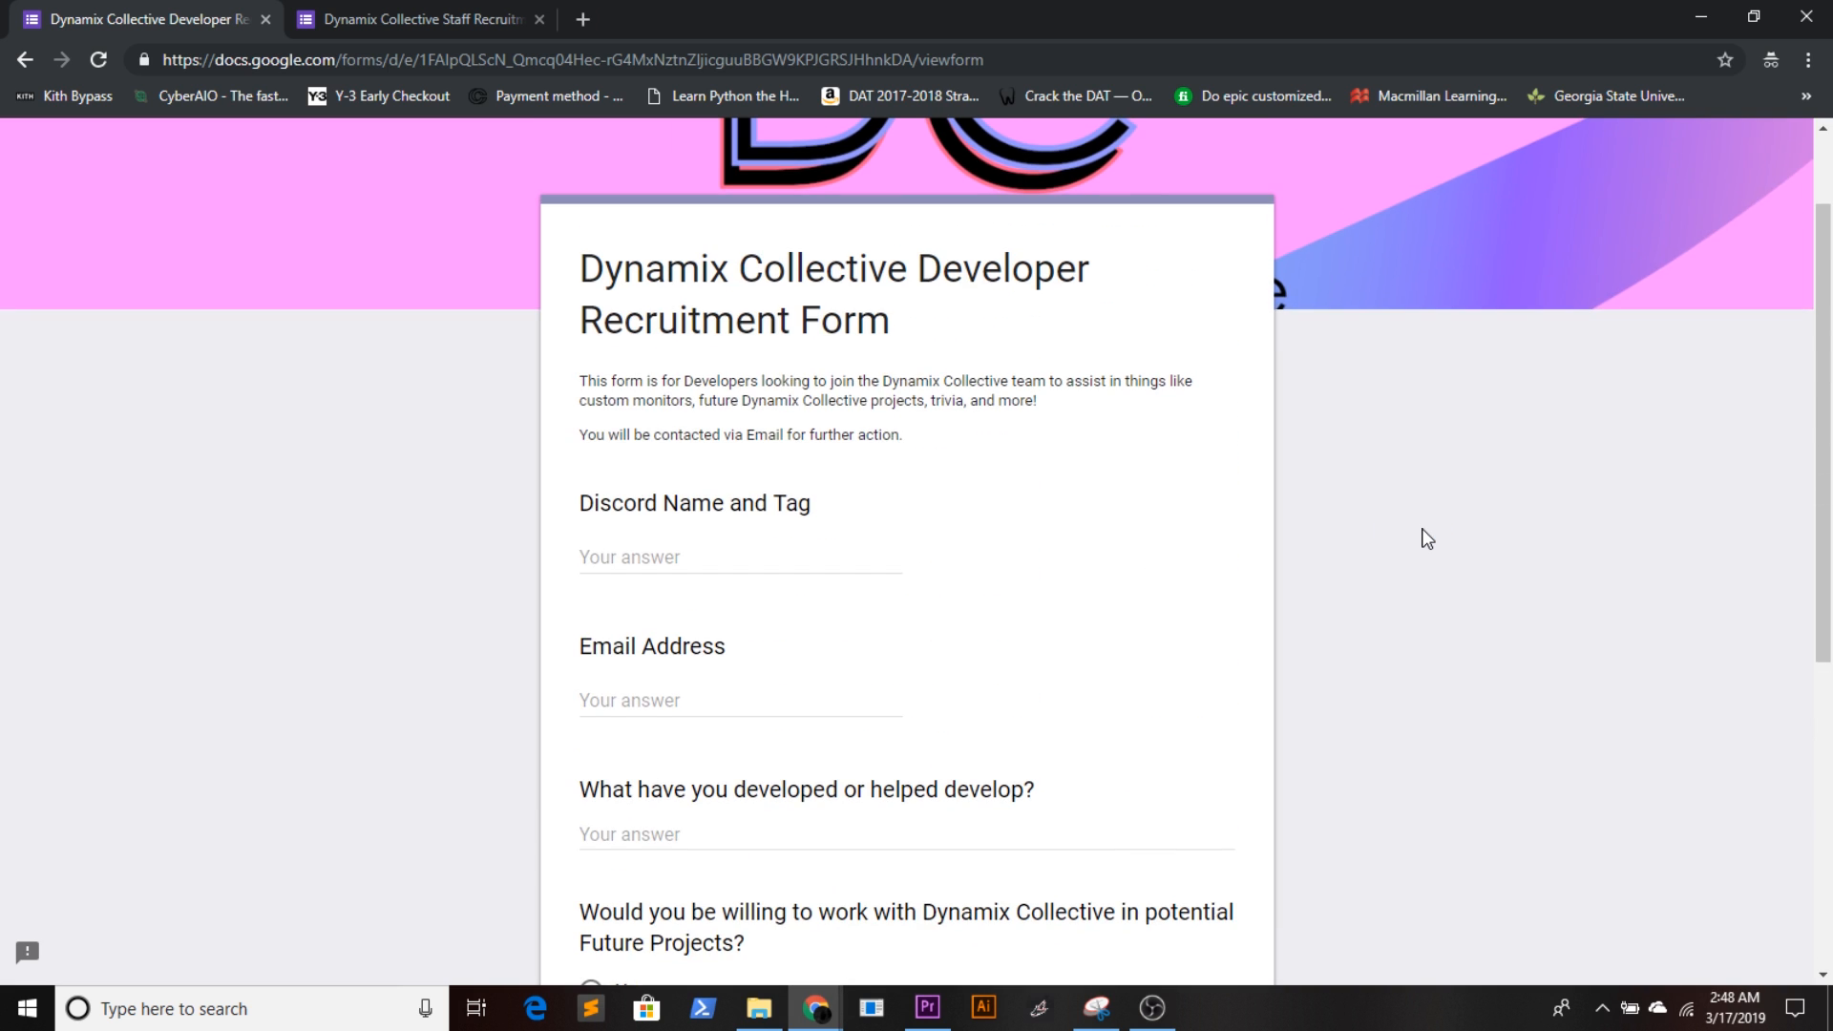
scroll(1427, 539, up, 1)
scroll(1427, 540, down, 2)
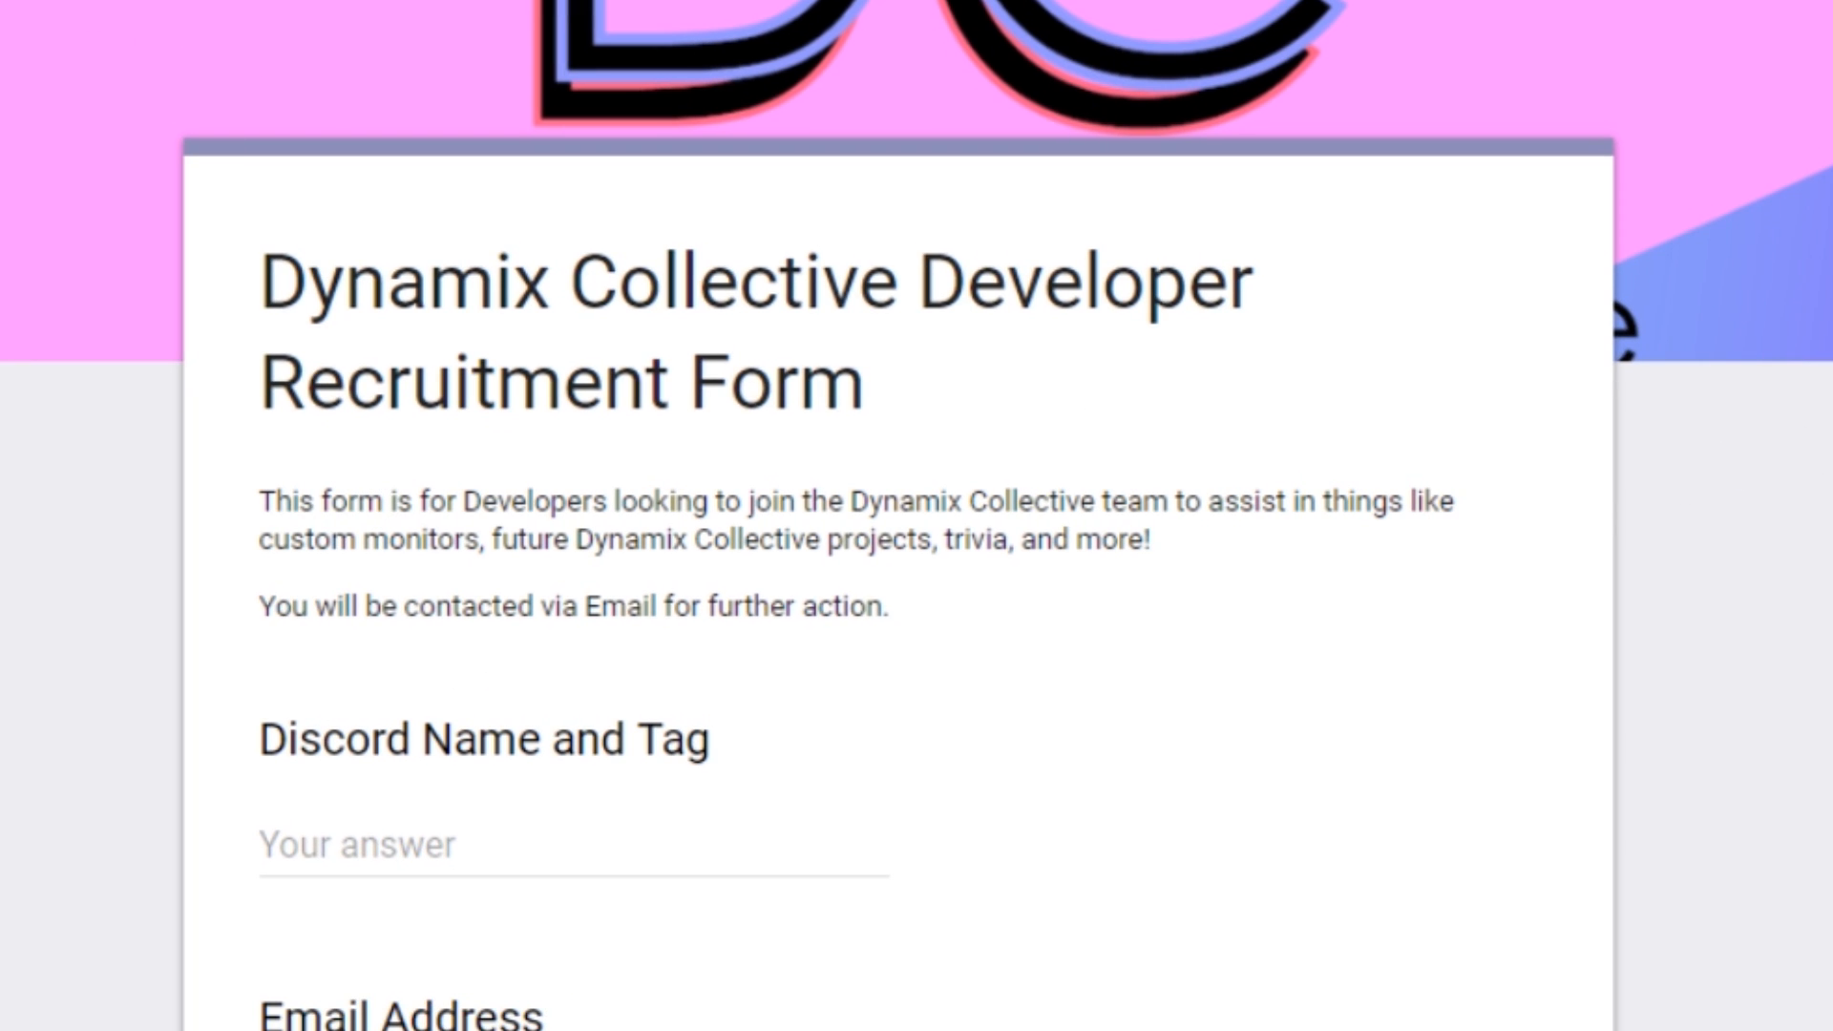
scroll(898, 516, down, 3)
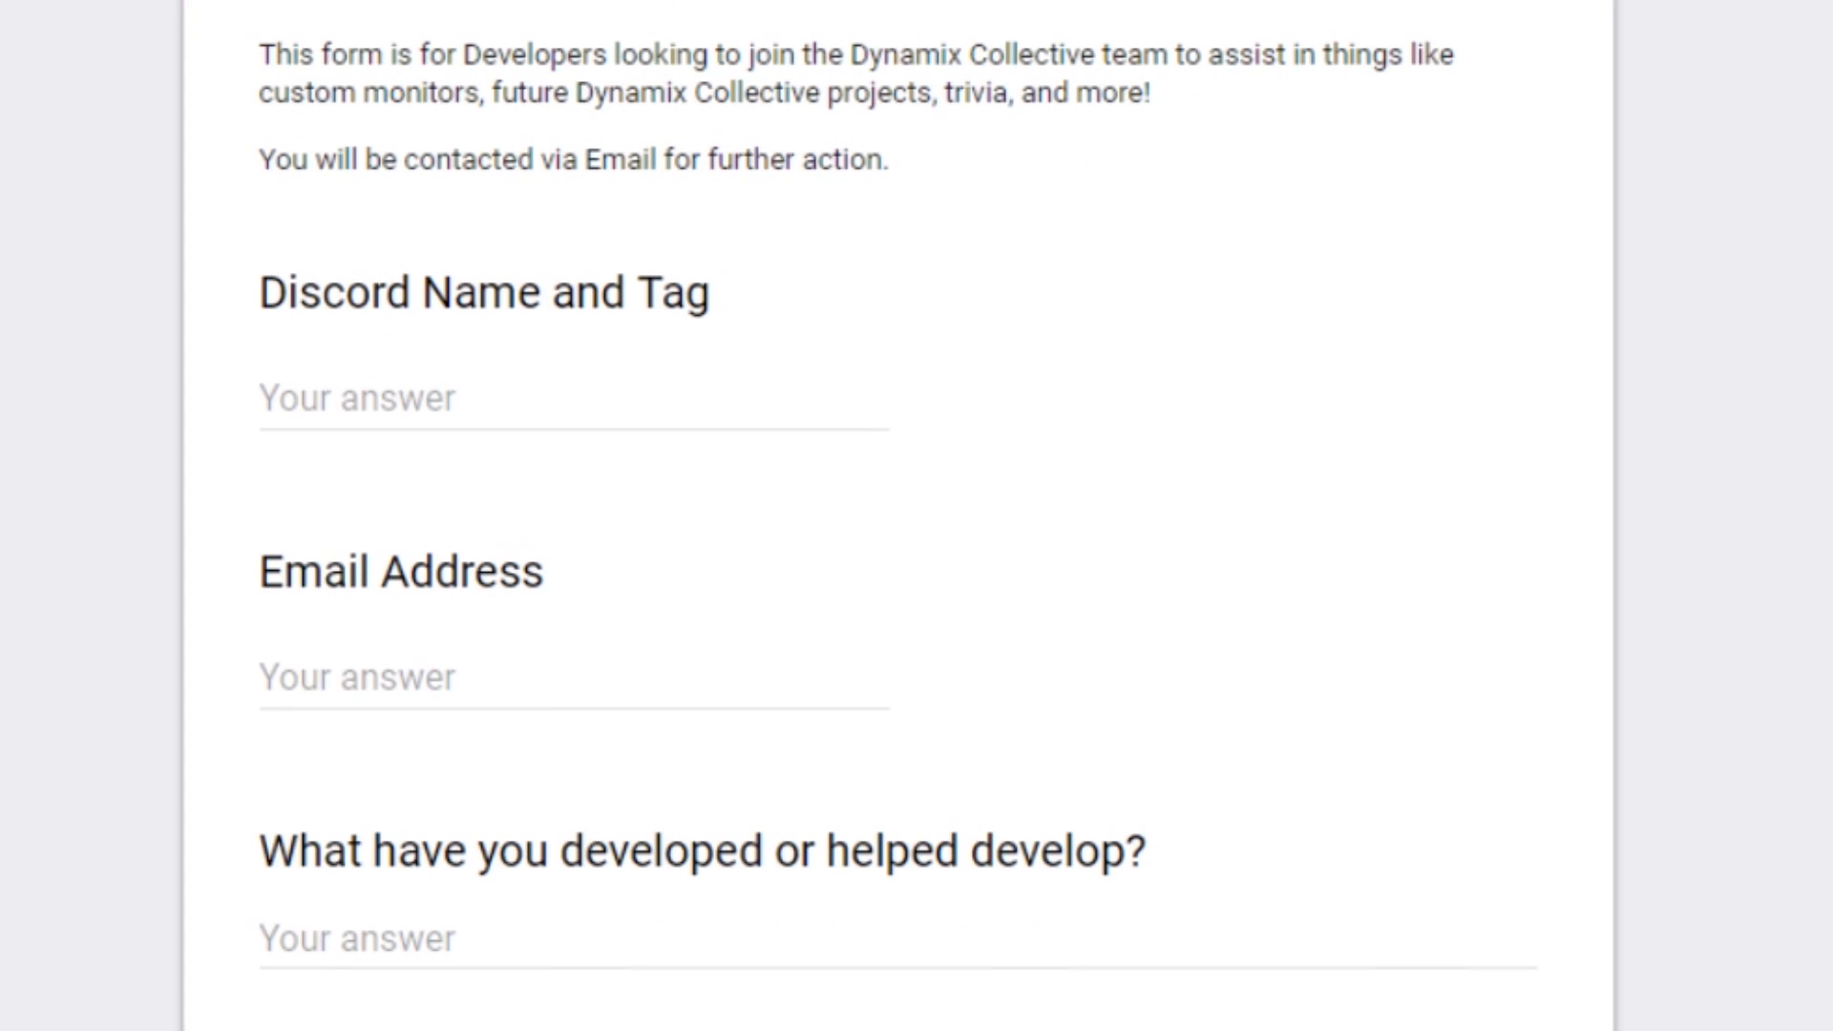
scroll(1780, 472, down, 5)
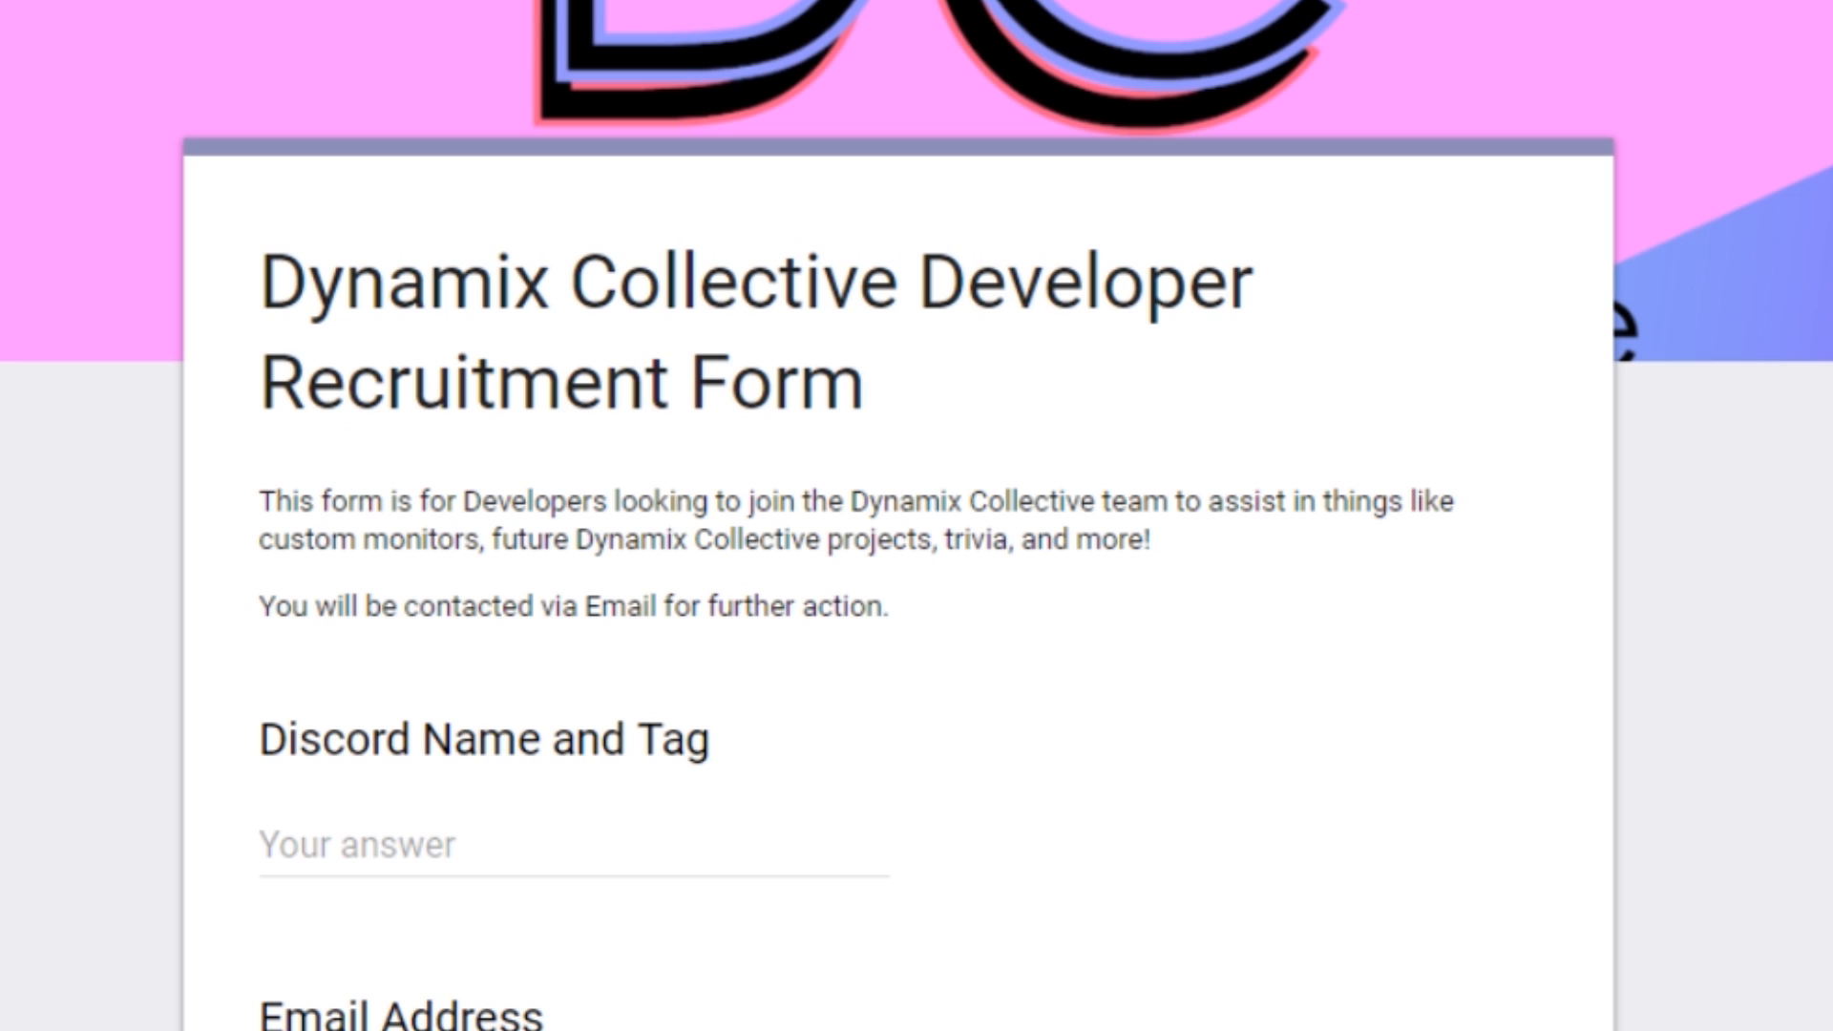
scroll(917, 516, down, 3)
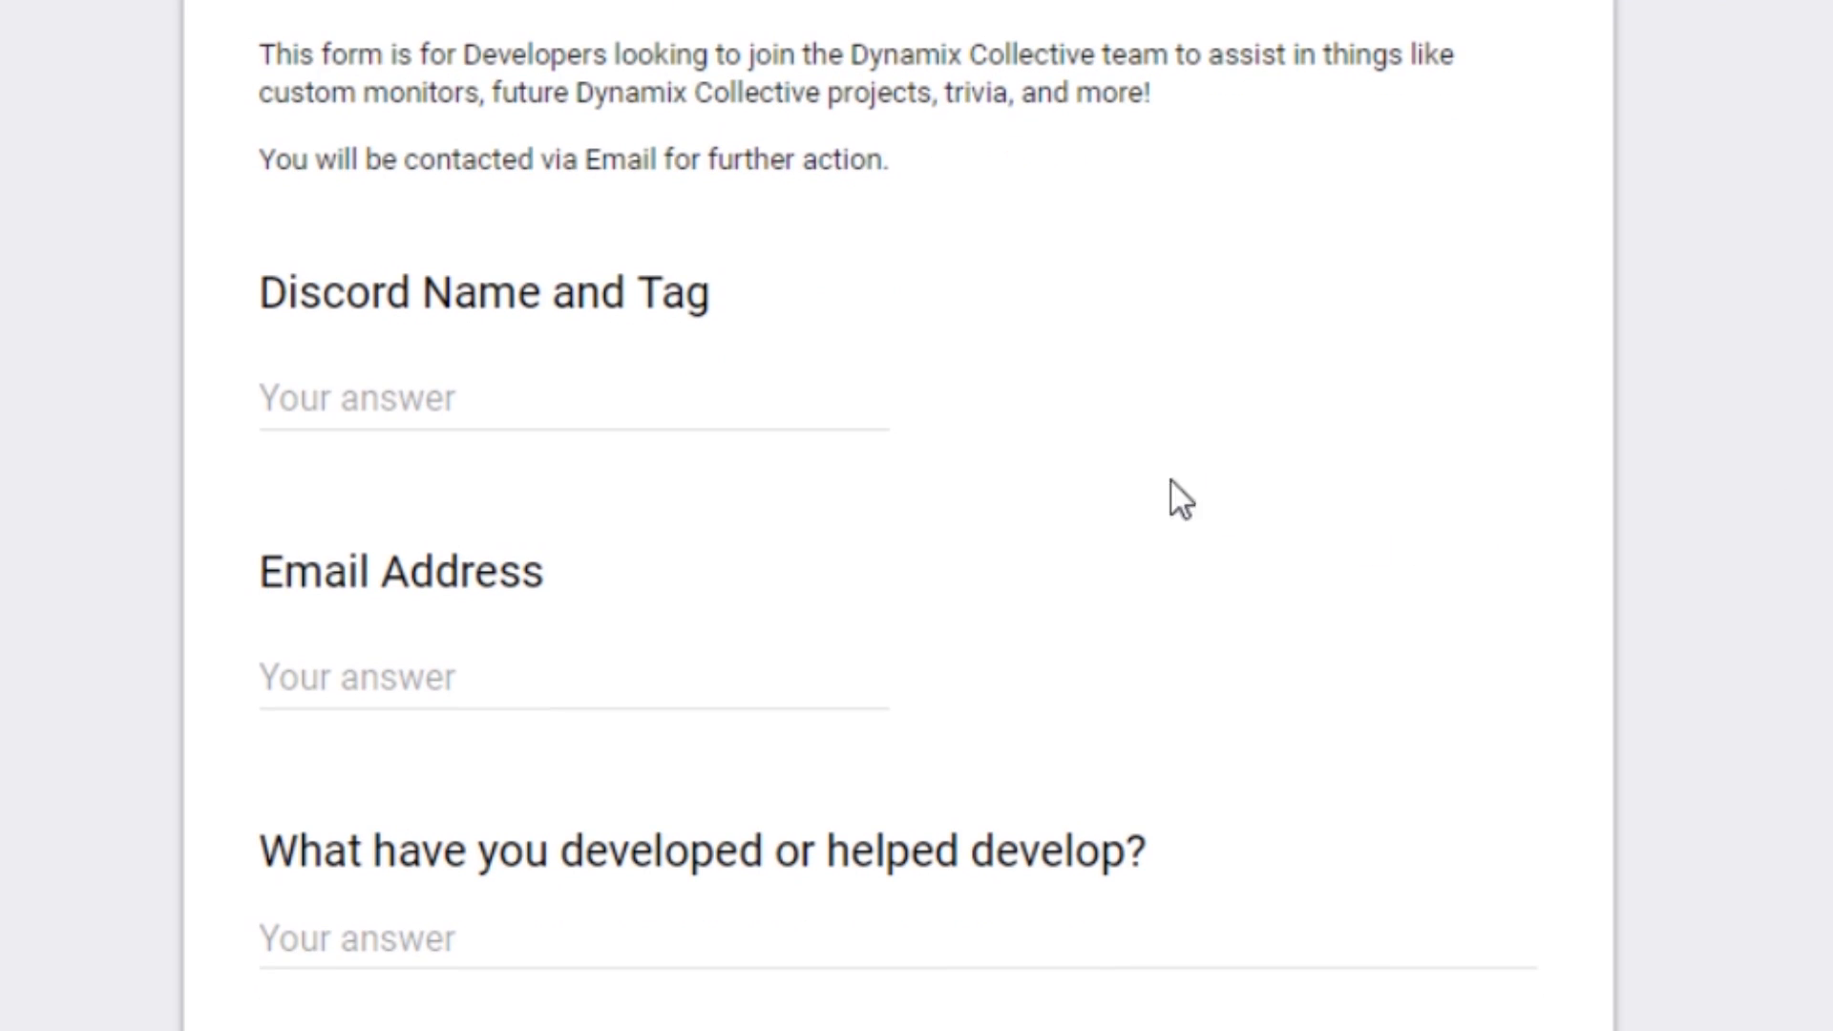
scroll(1789, 490, down, 3)
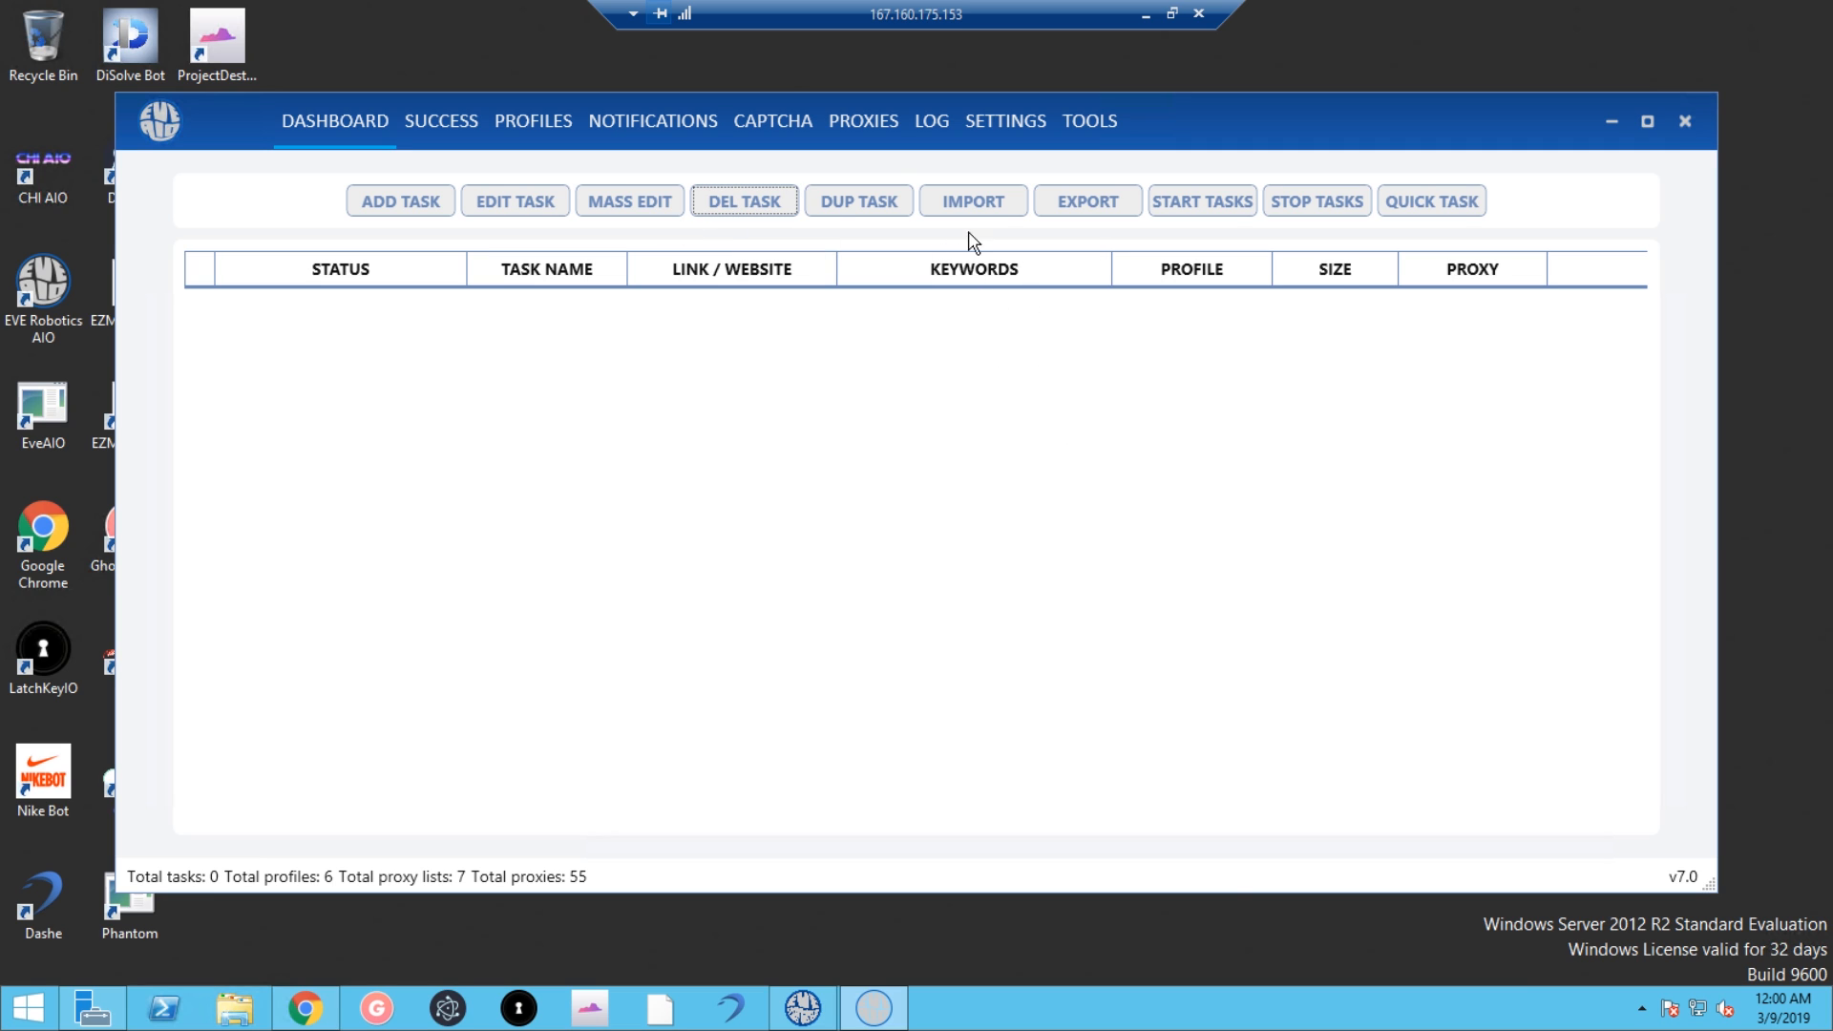
click(969, 202)
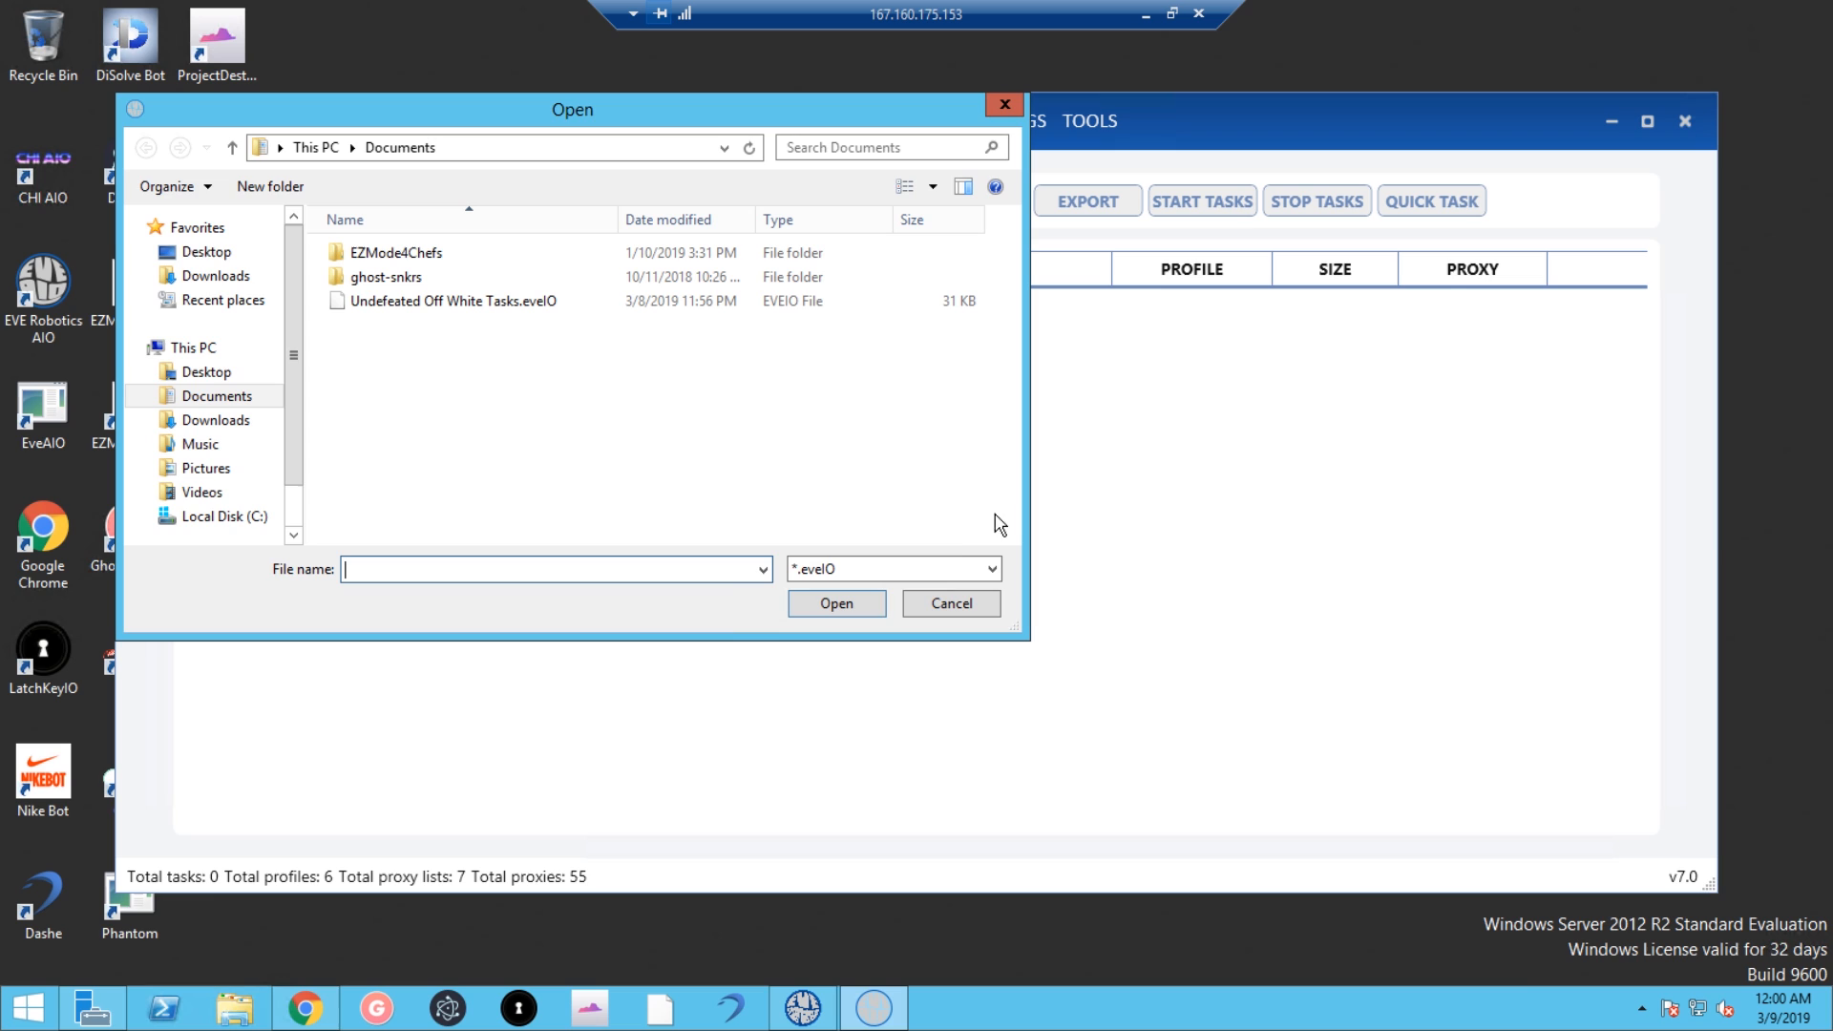
click(482, 304)
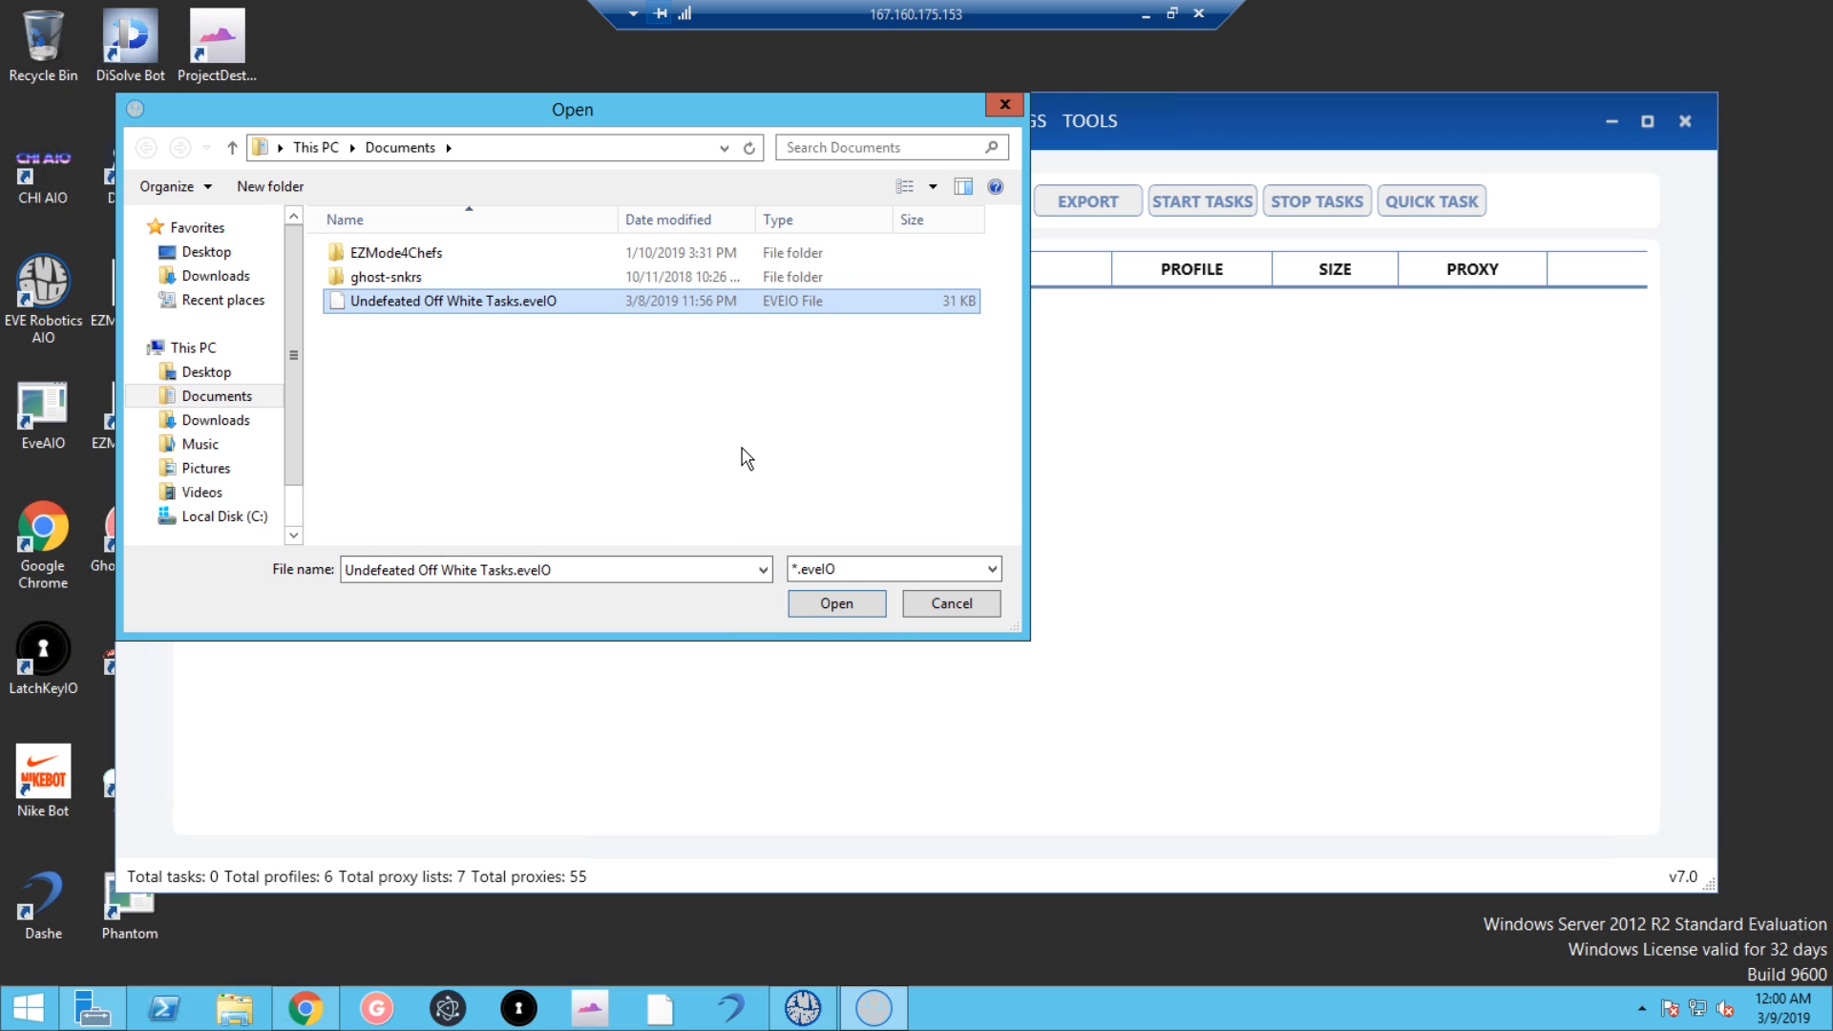
click(837, 604)
click(952, 593)
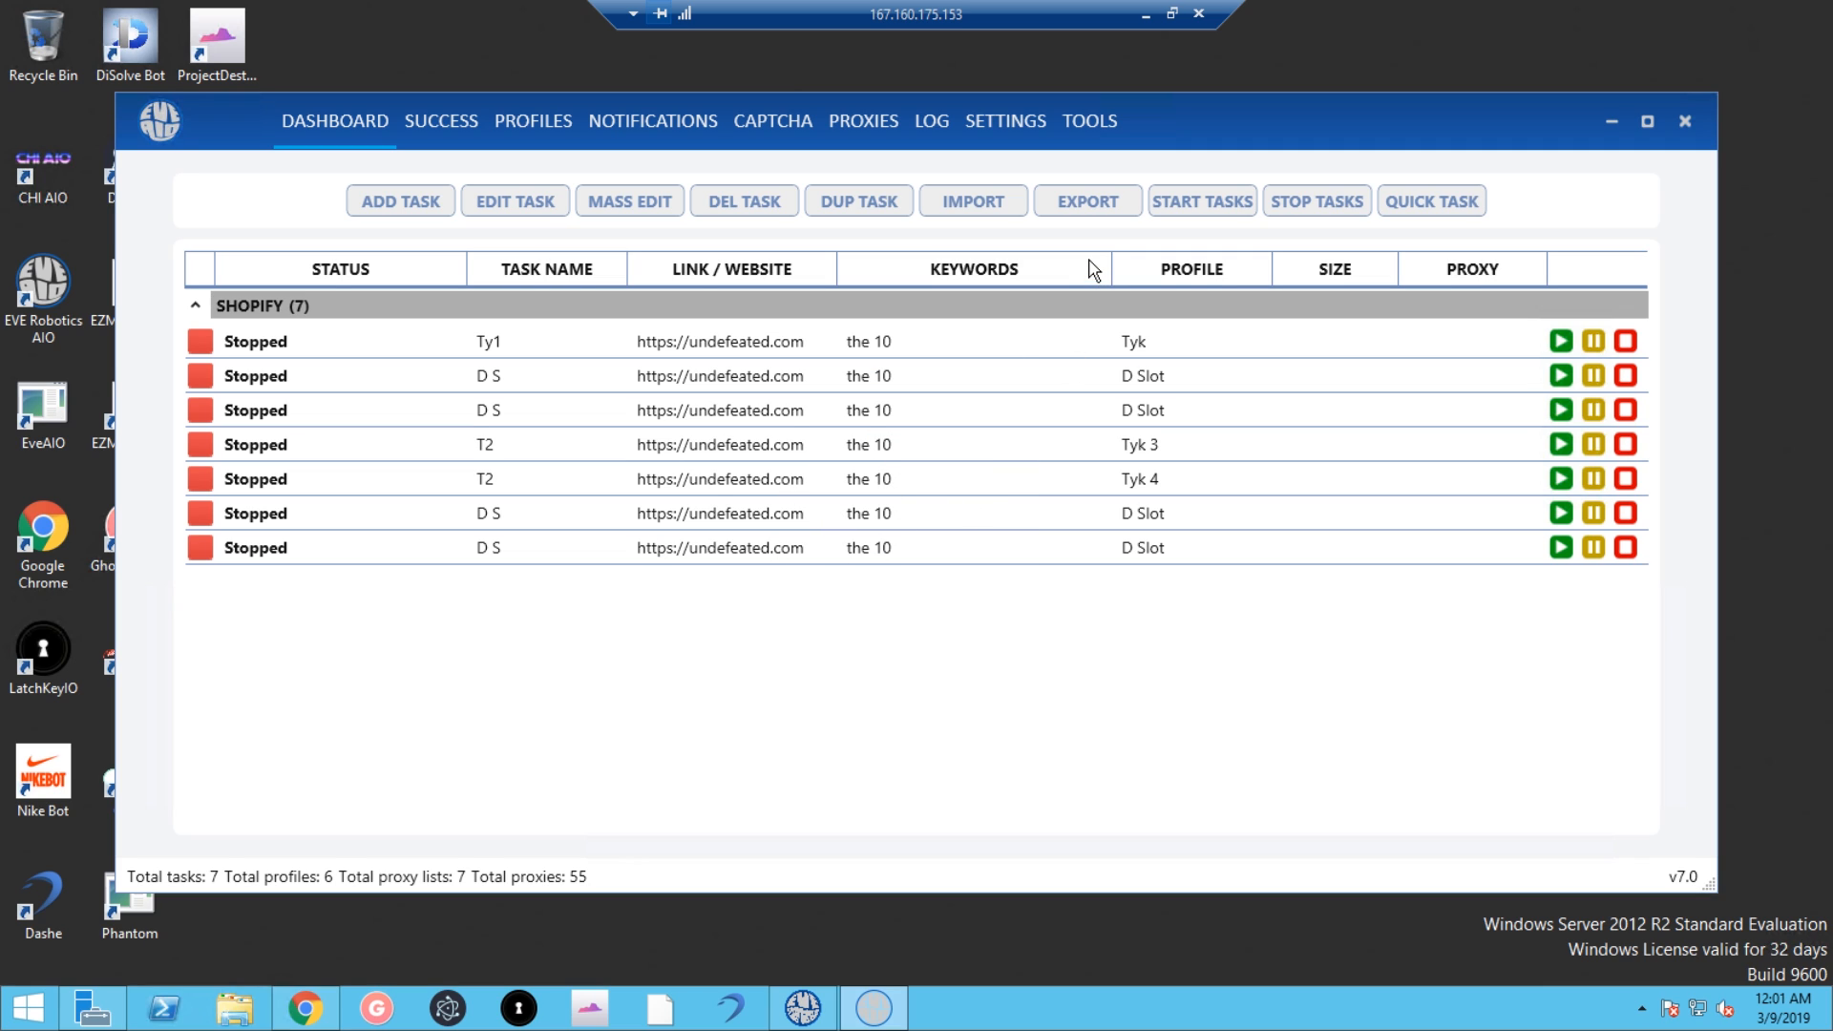
Step: Export the task list to Documents as the .evelO file rtaaraktkrjtw
click(1110, 212)
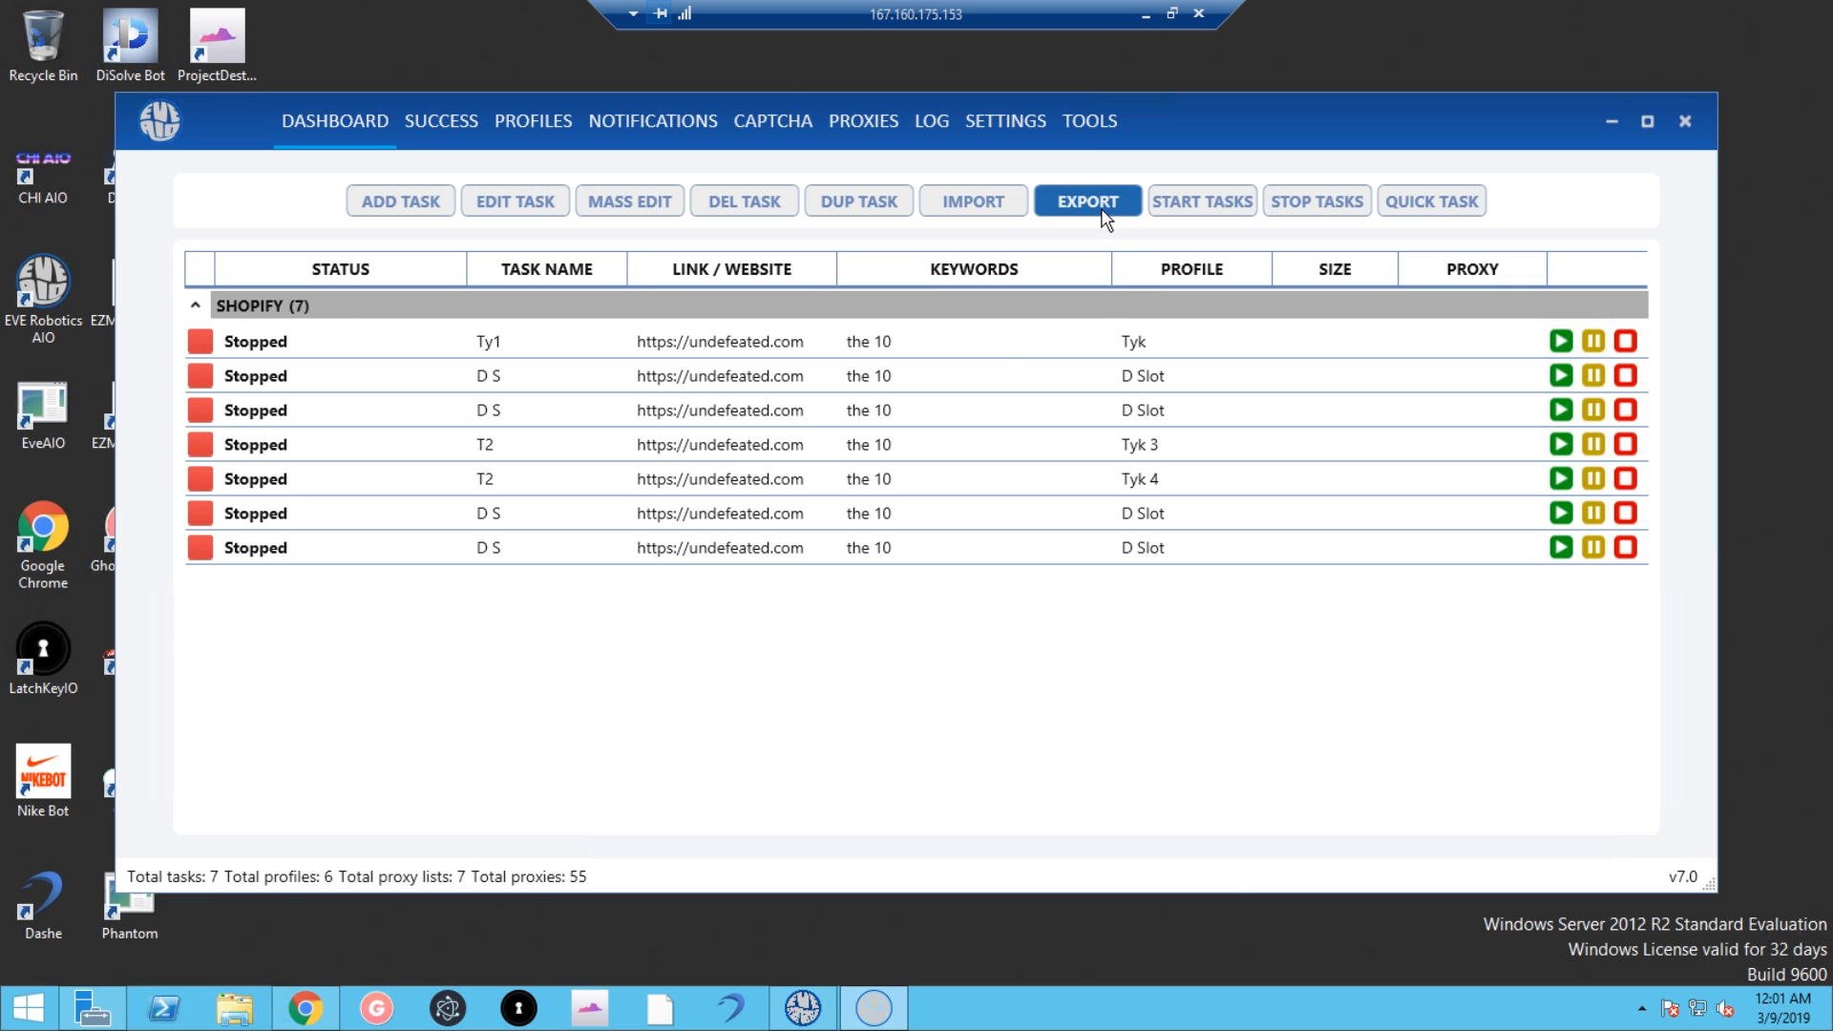
text(rtaaraktkrjtw)
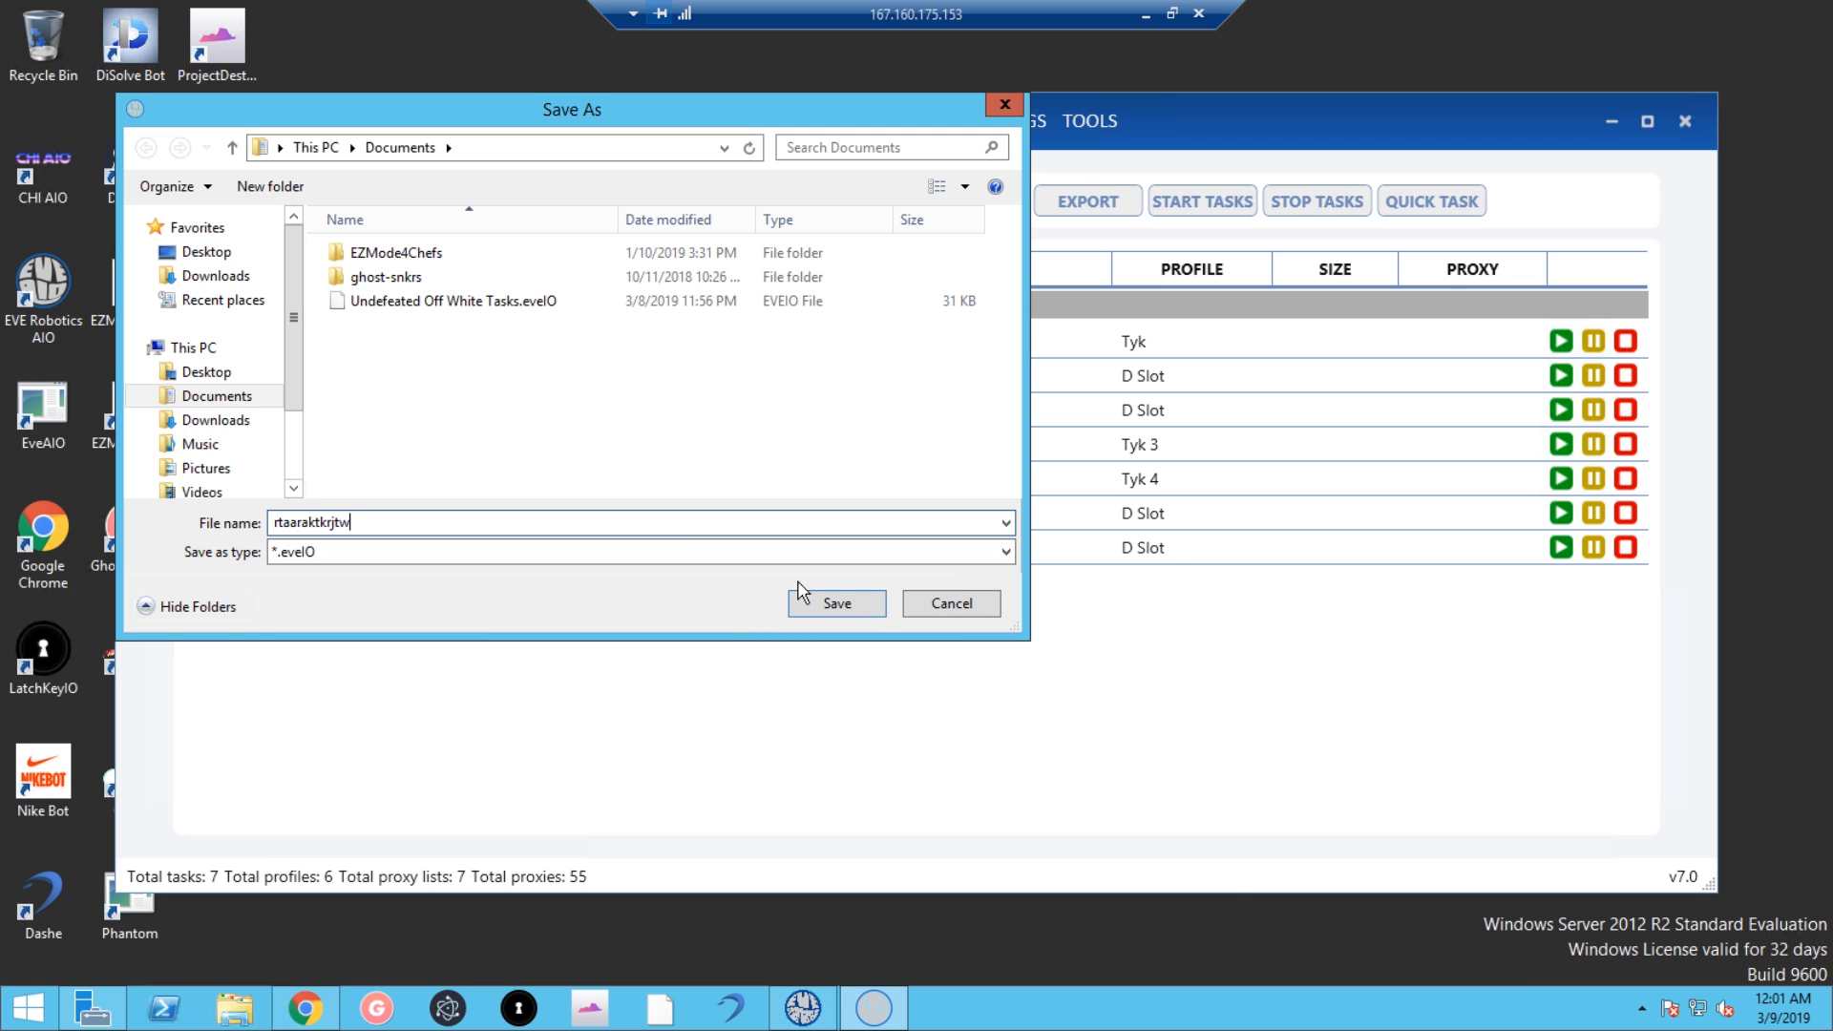
click(951, 604)
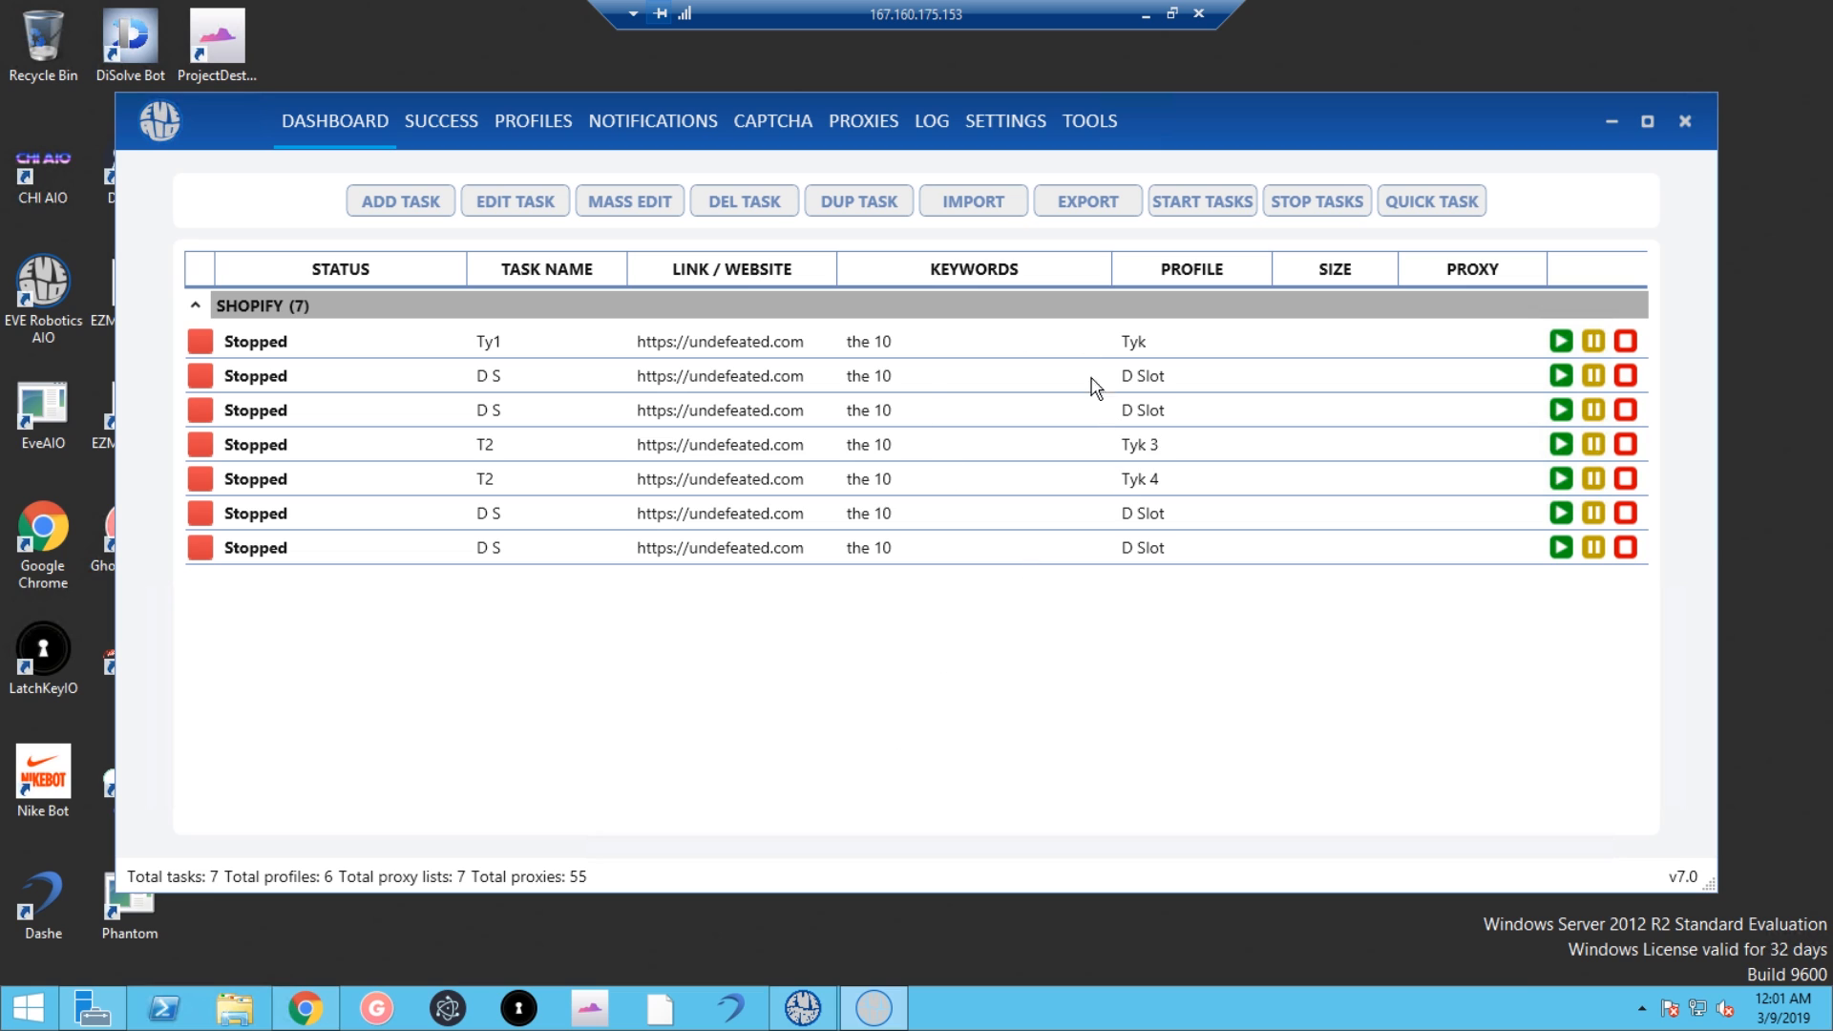
Step: Start a new Shopify task using the Test profile and the Captca Proxy 2 (1) proxy list
click(405, 225)
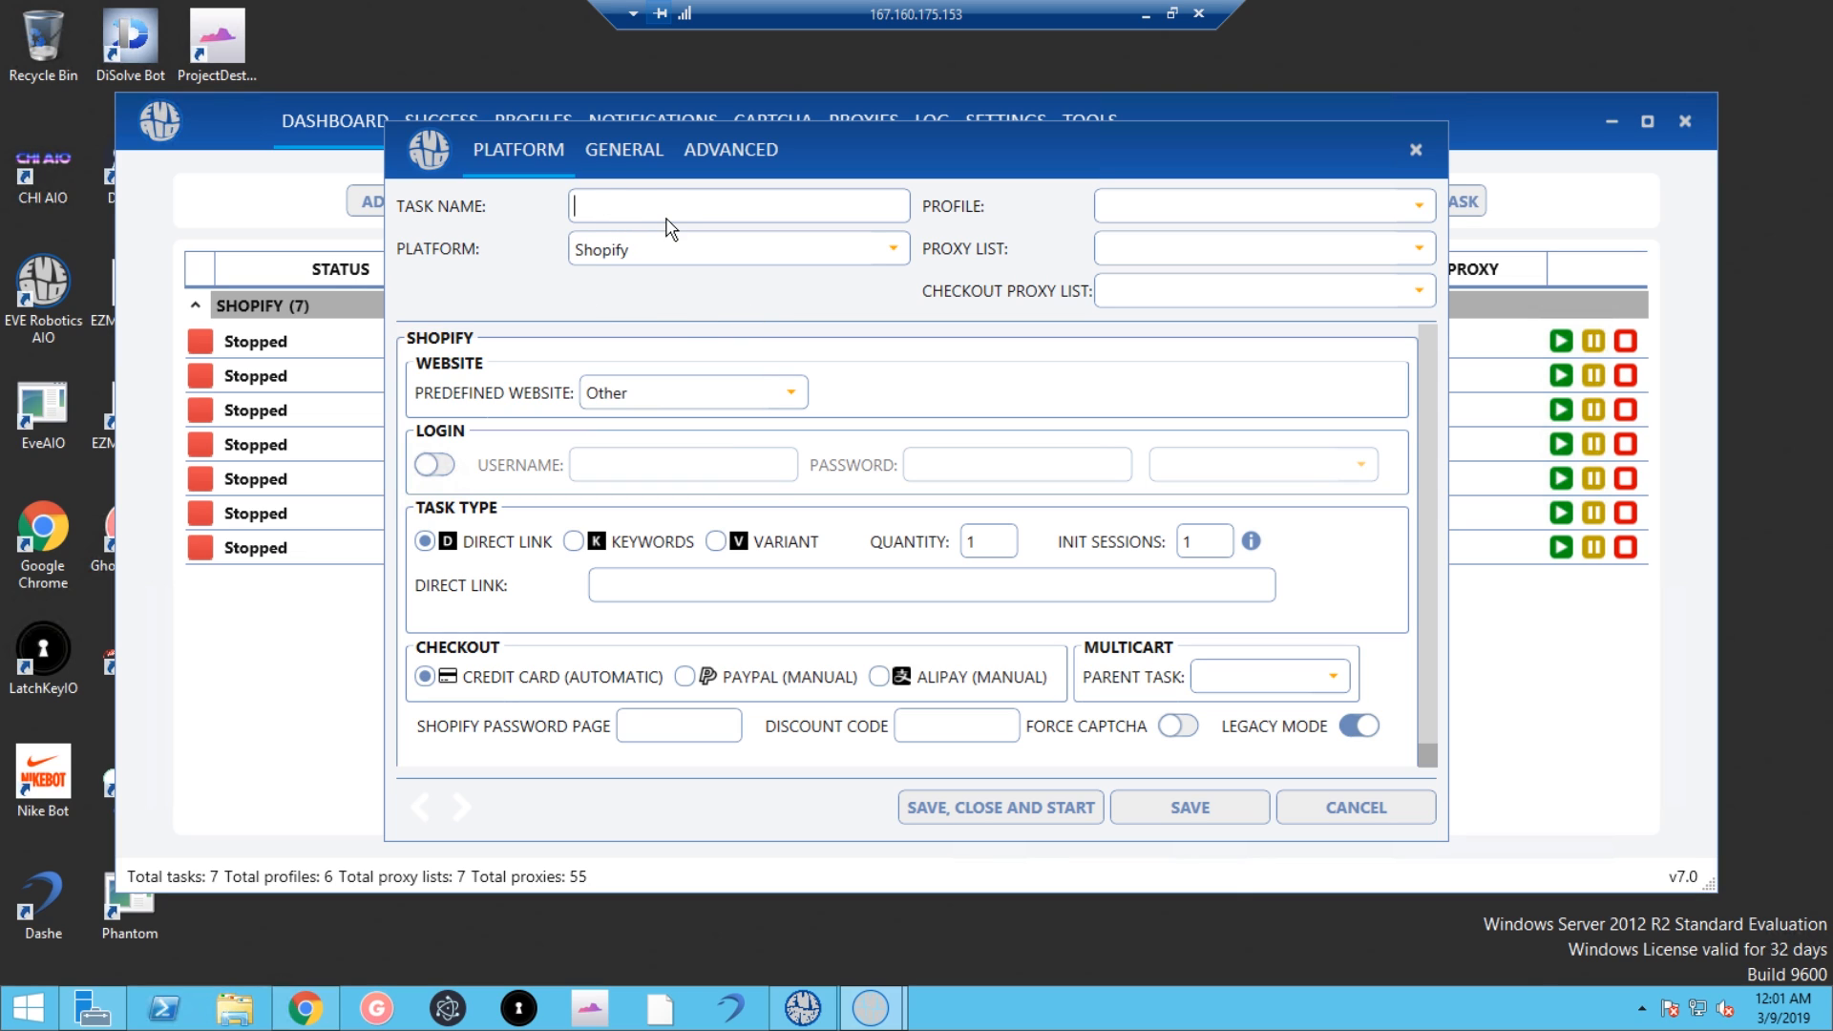
click(1327, 220)
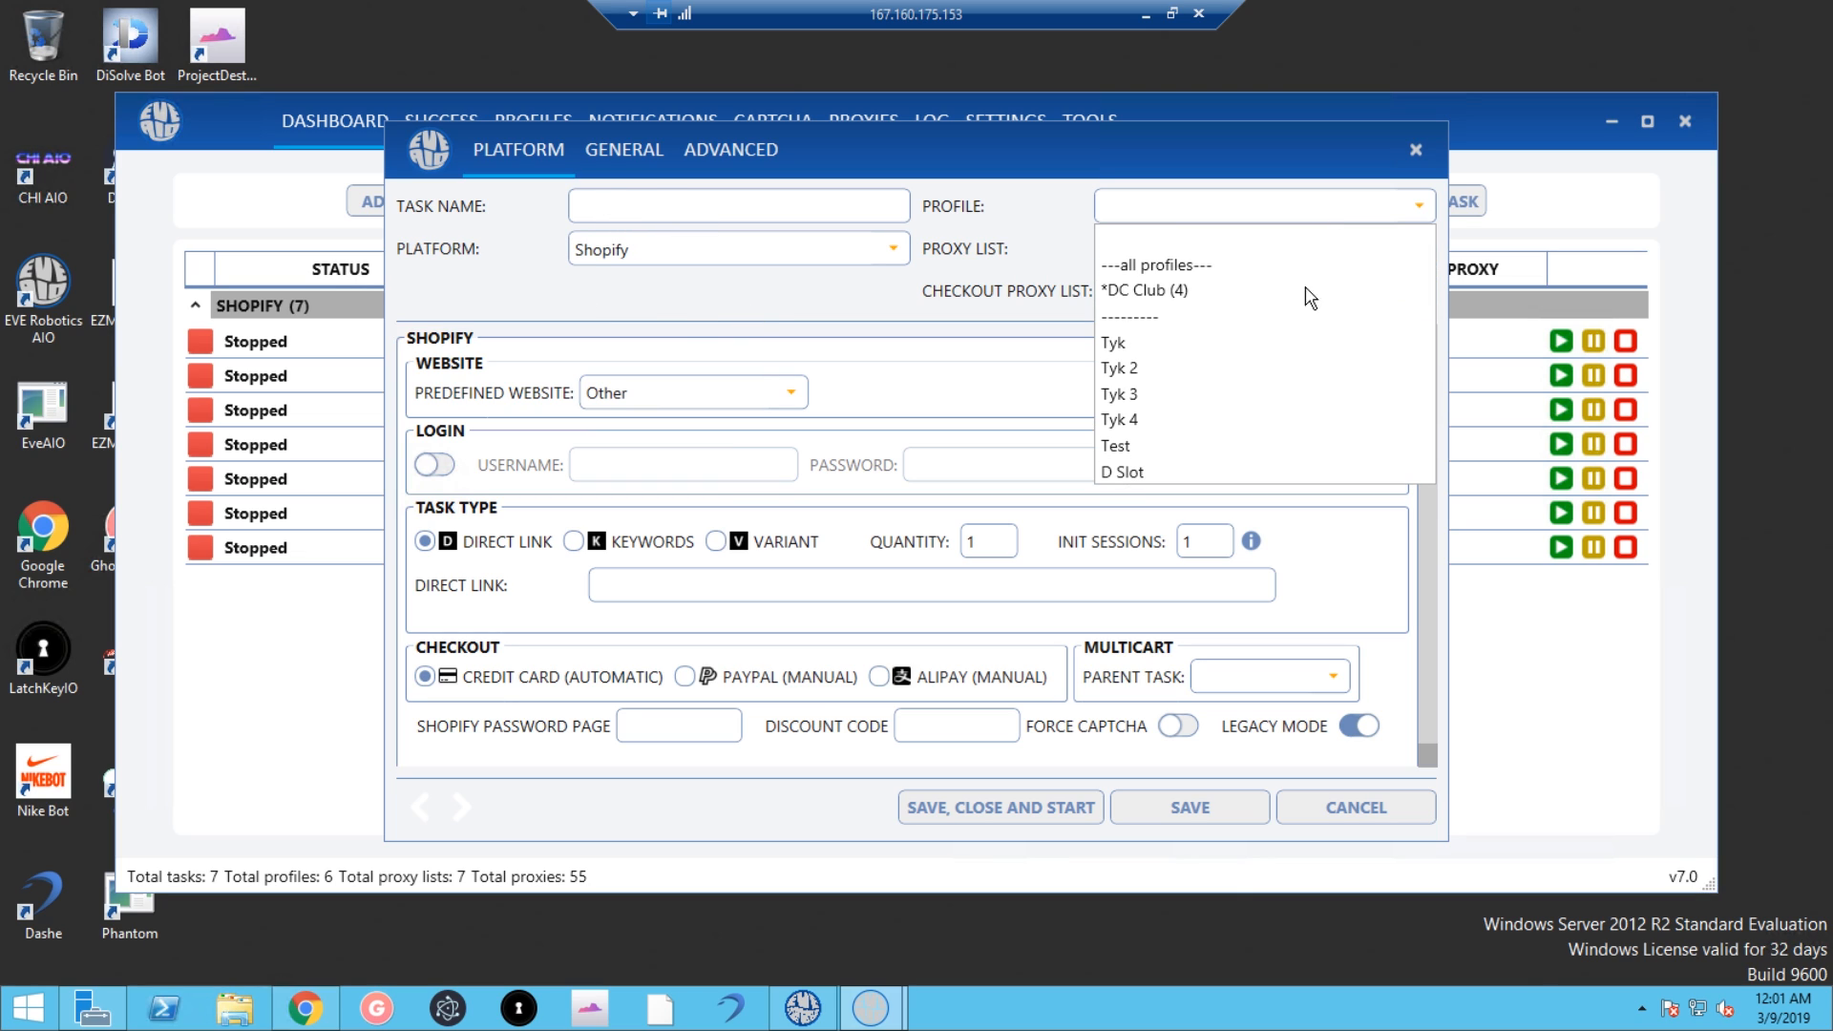
click(1170, 446)
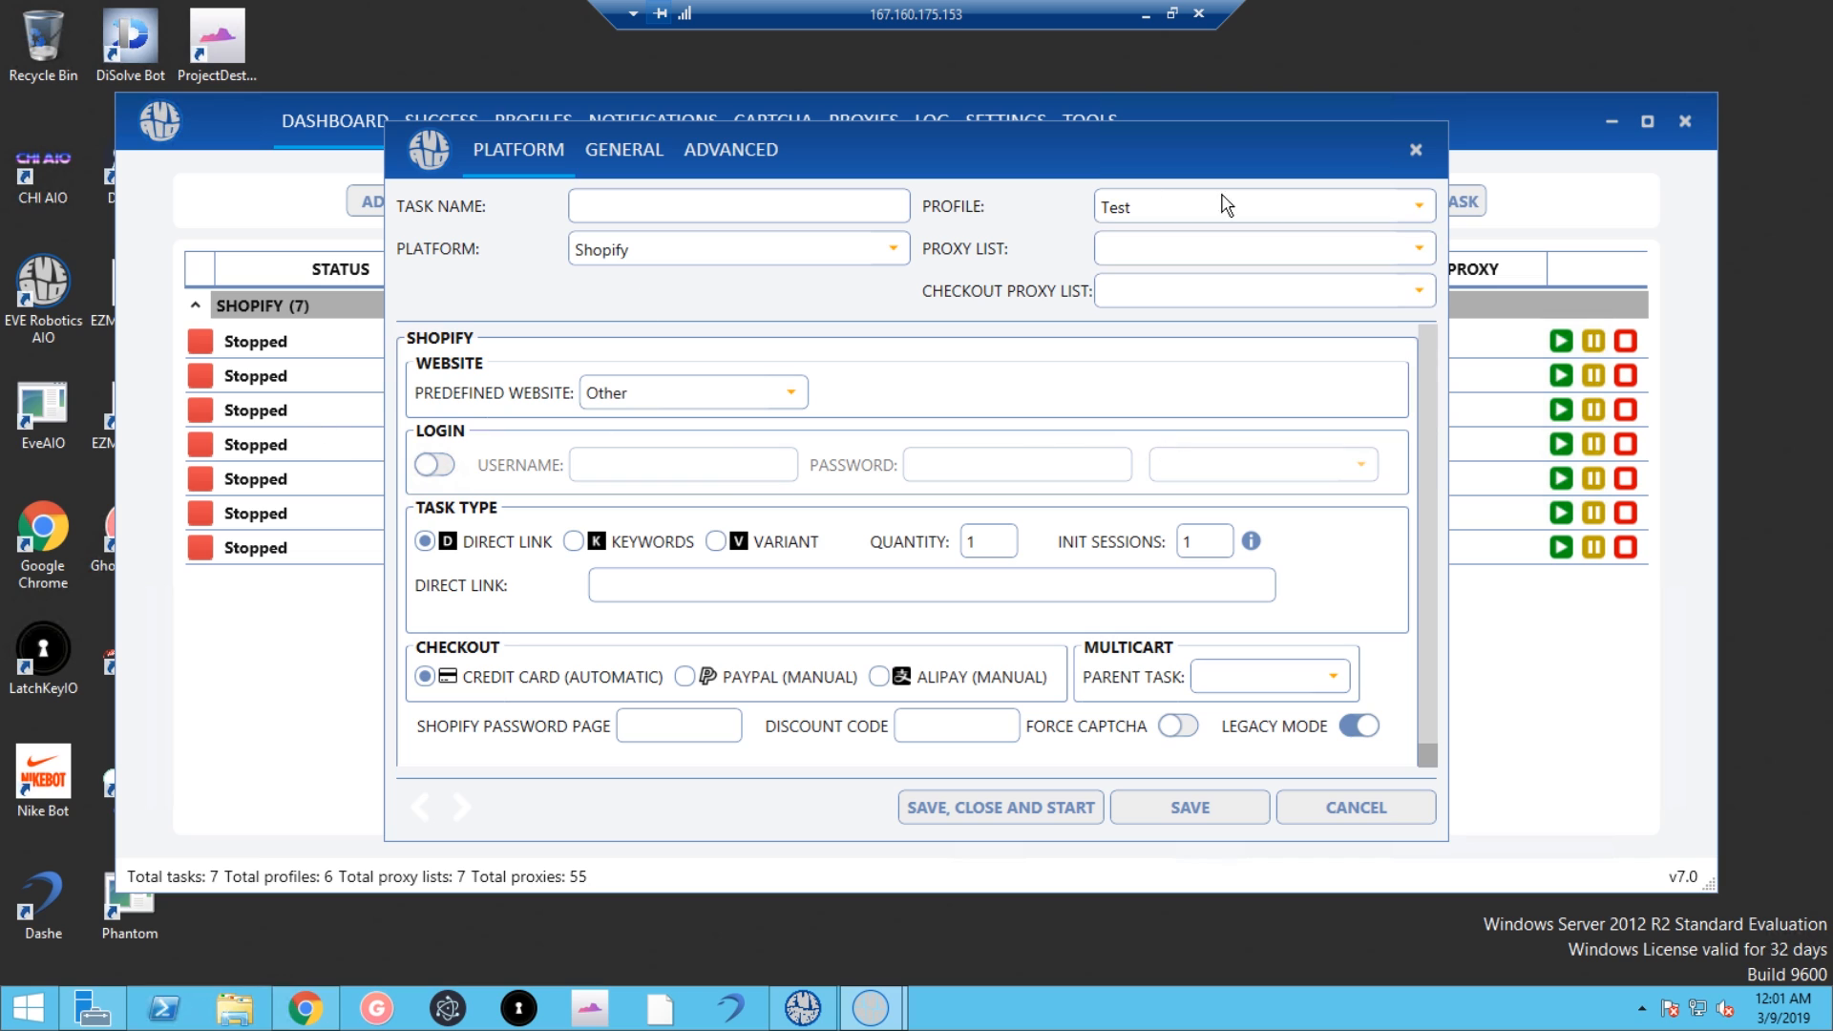
click(1297, 250)
click(1280, 333)
click(1323, 298)
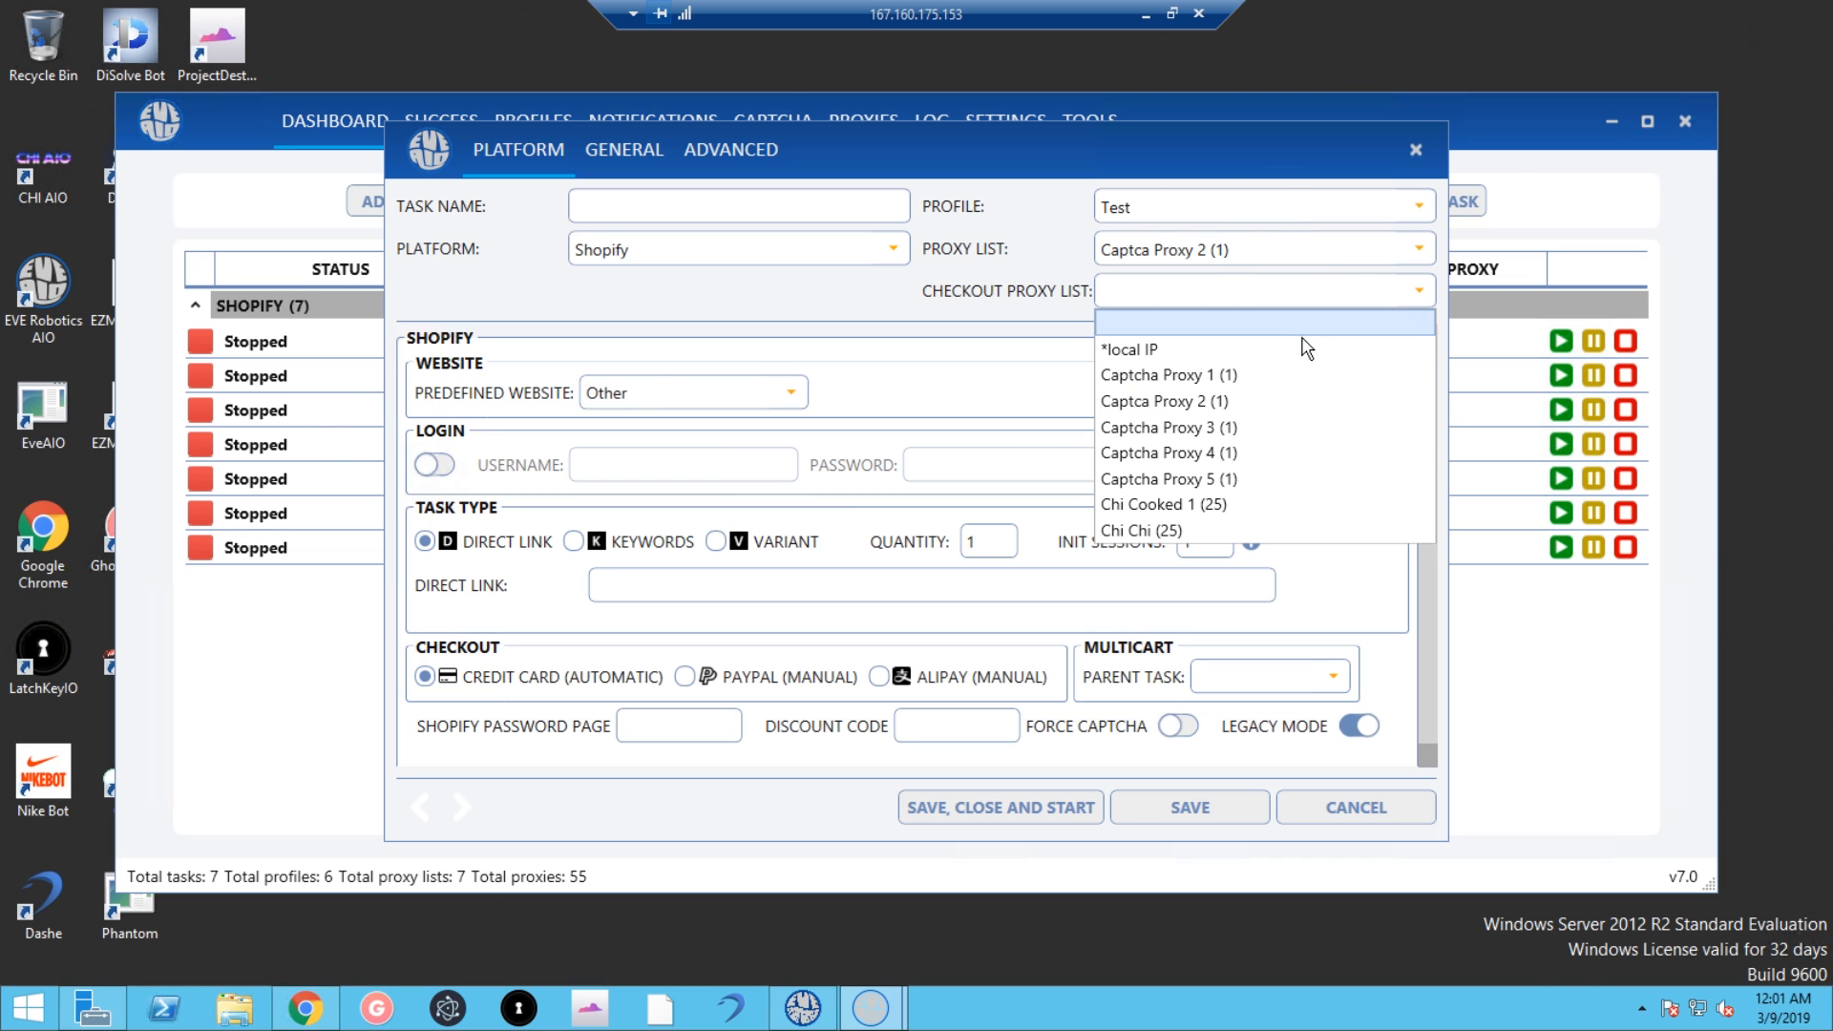
click(1068, 304)
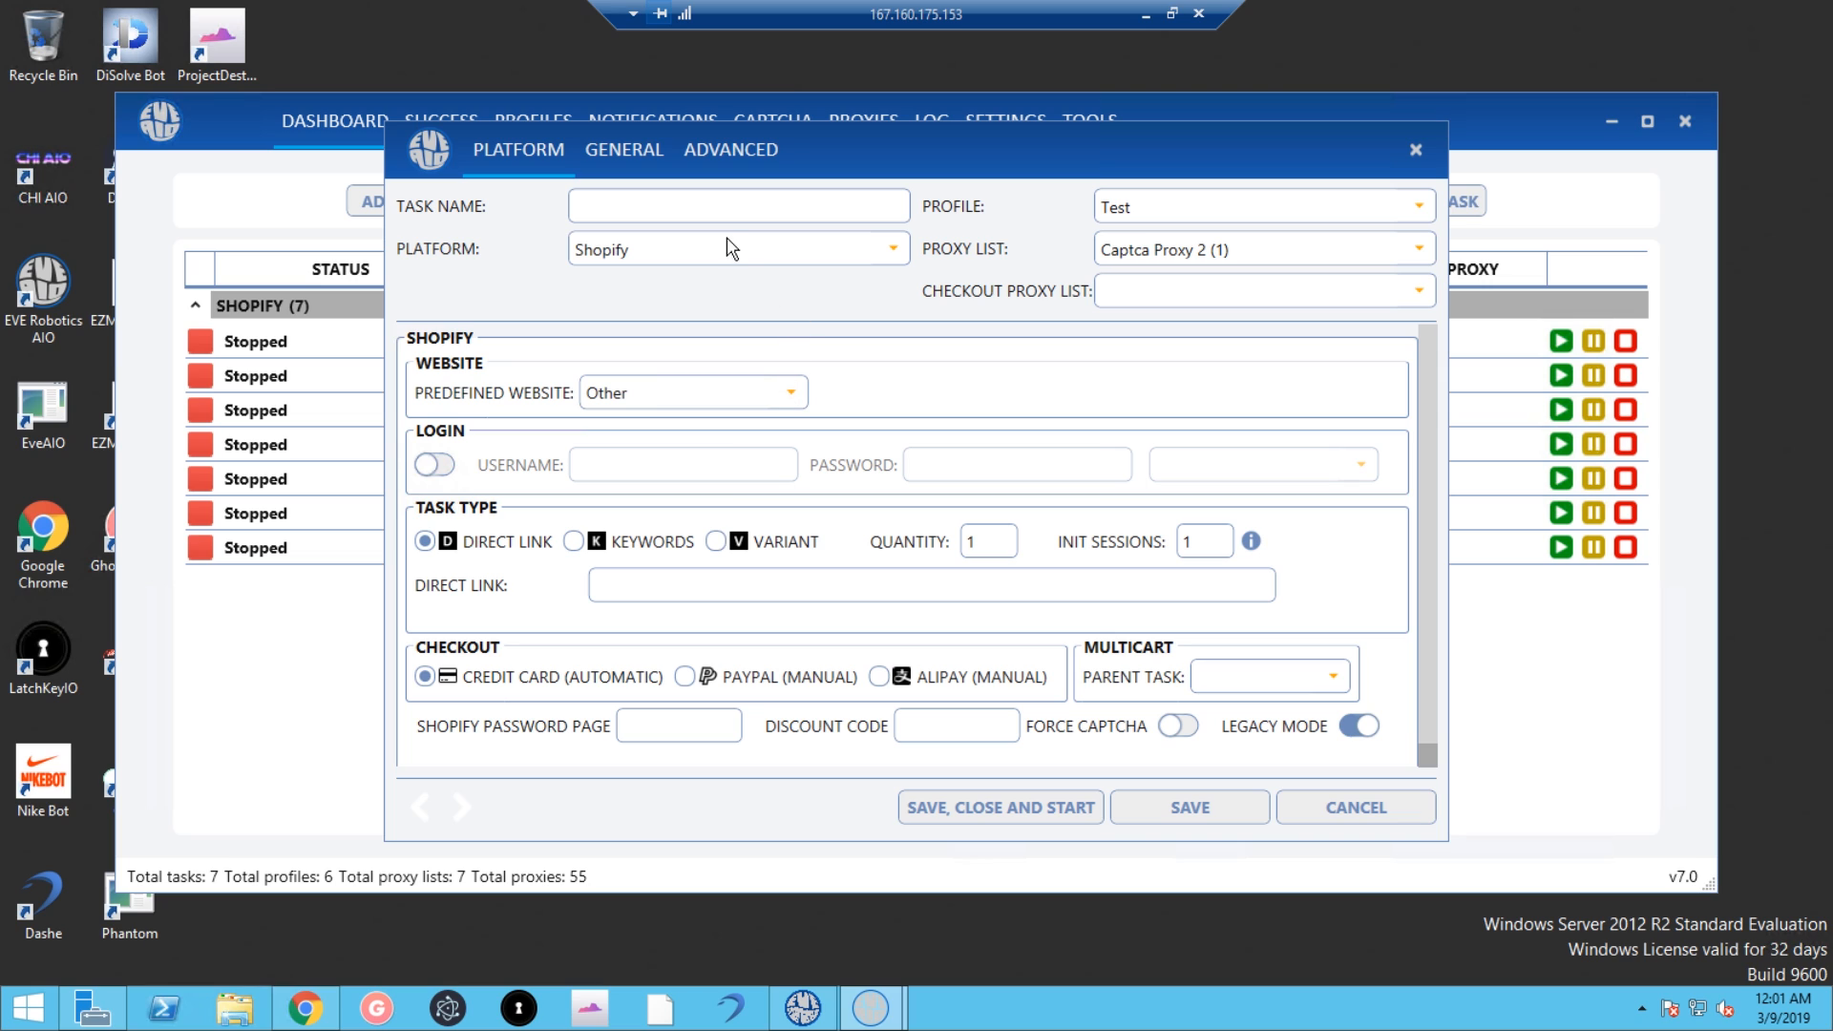
click(781, 254)
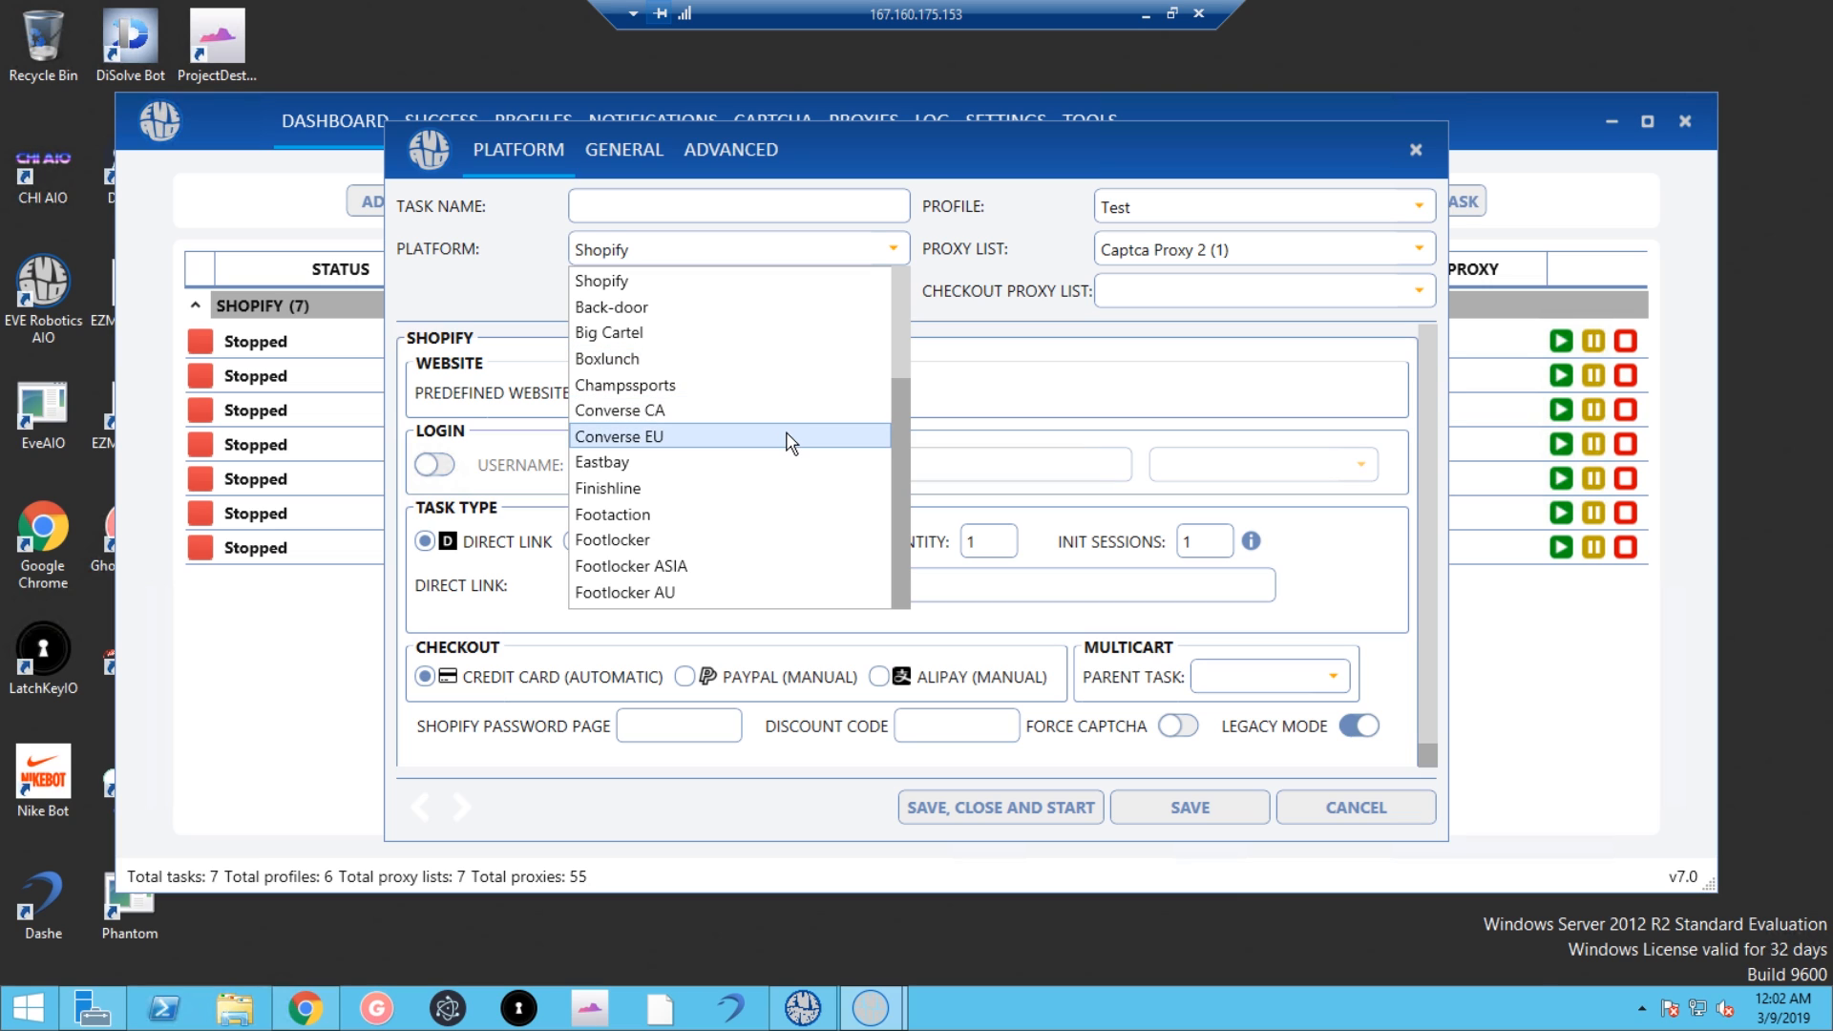
scroll(754, 506, down, 2)
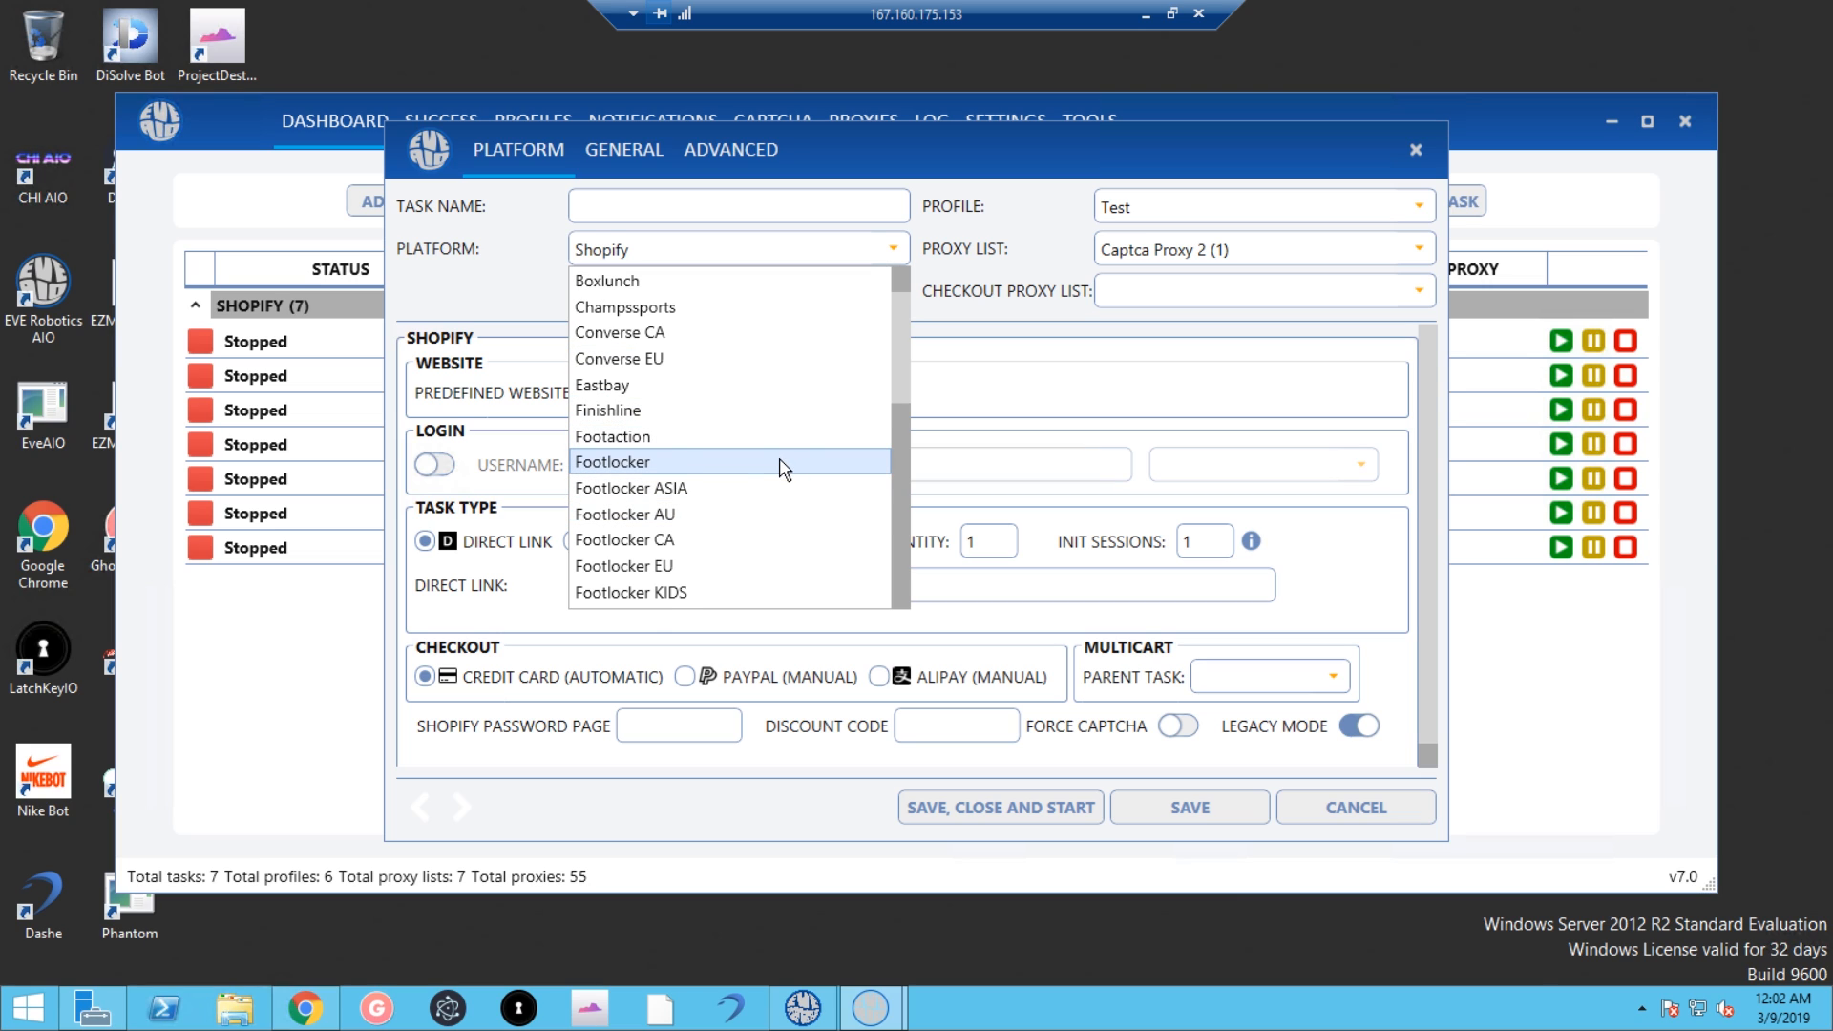
scroll(790, 458, up, 2)
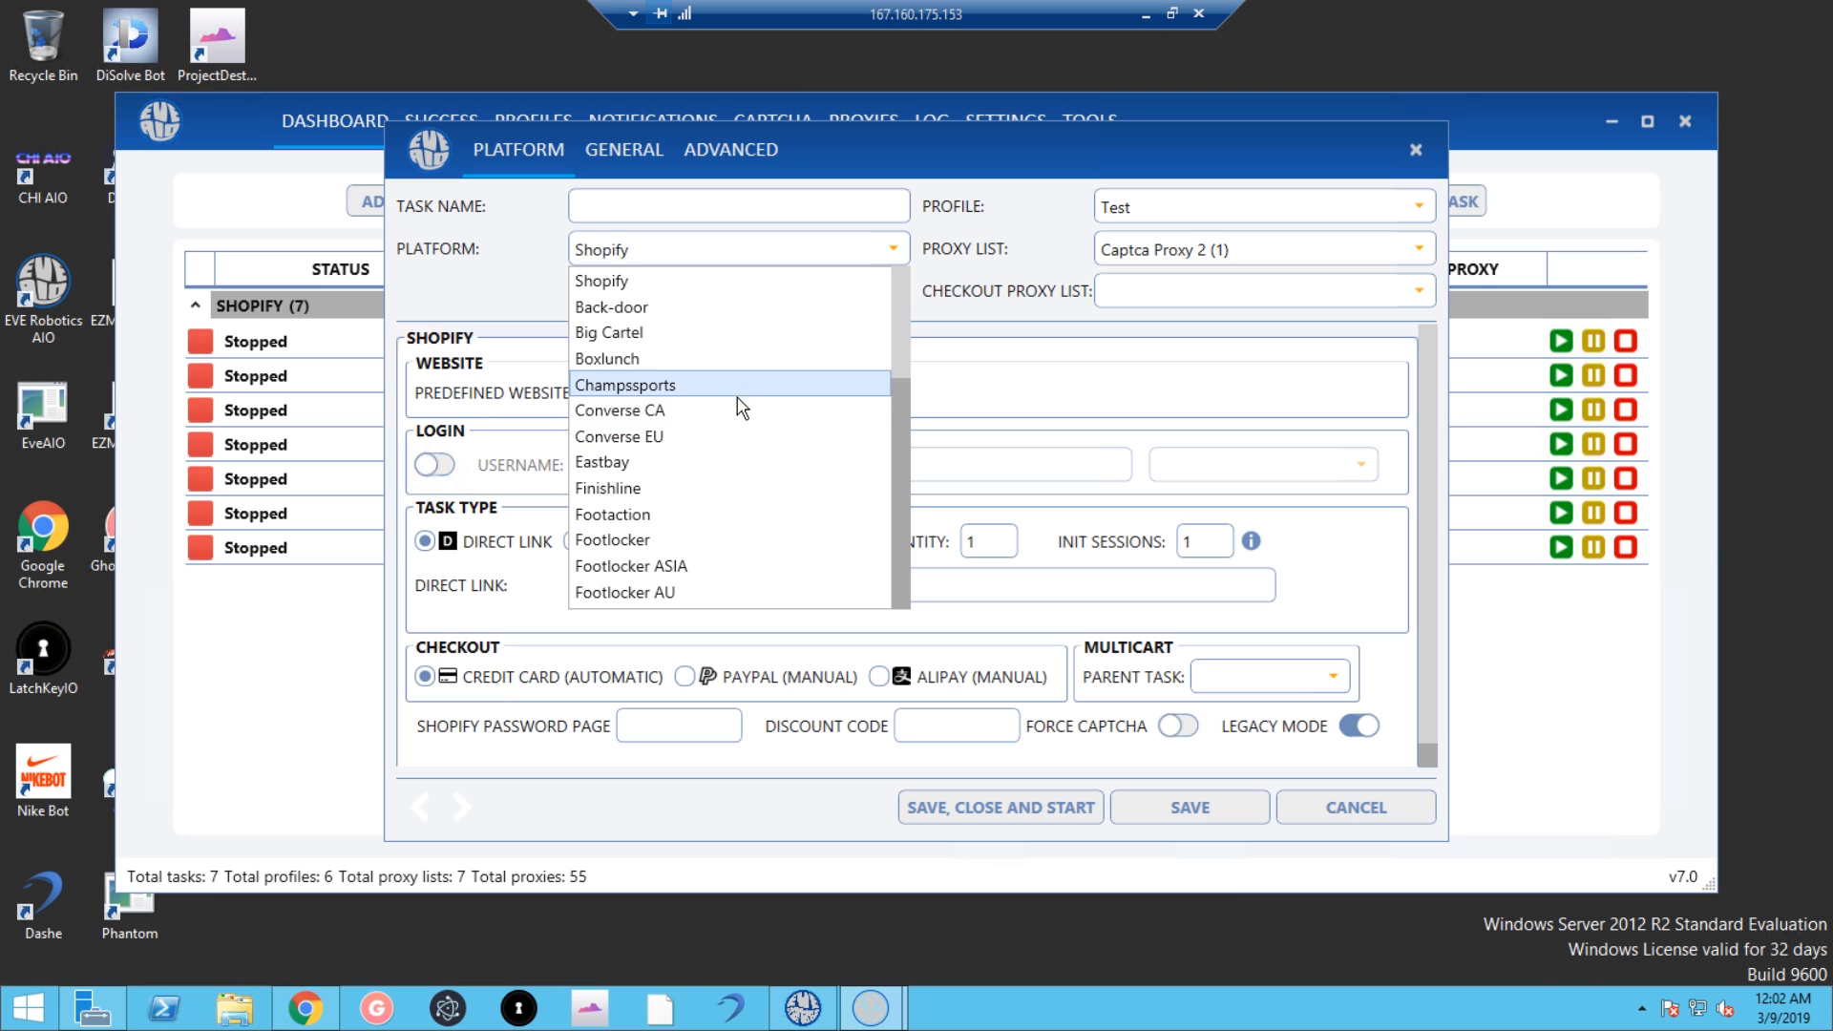
scroll(764, 501, down, 2)
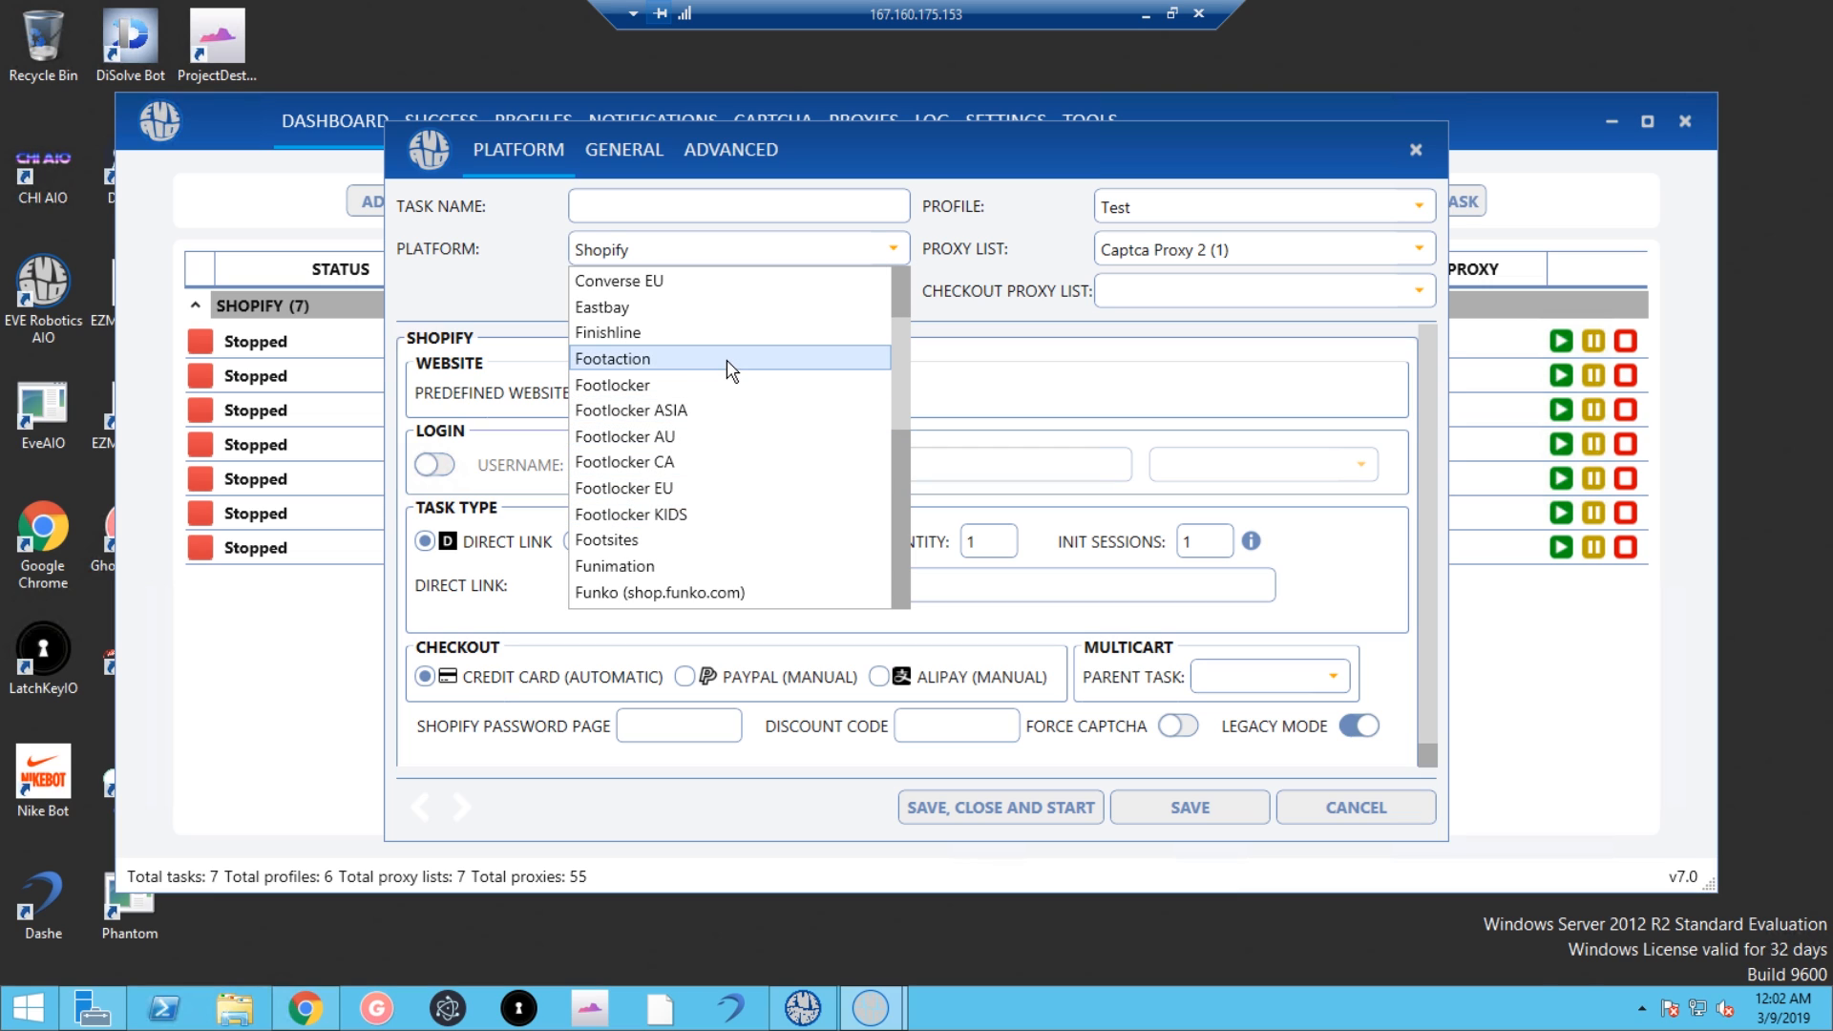
scroll(799, 448, down, 2)
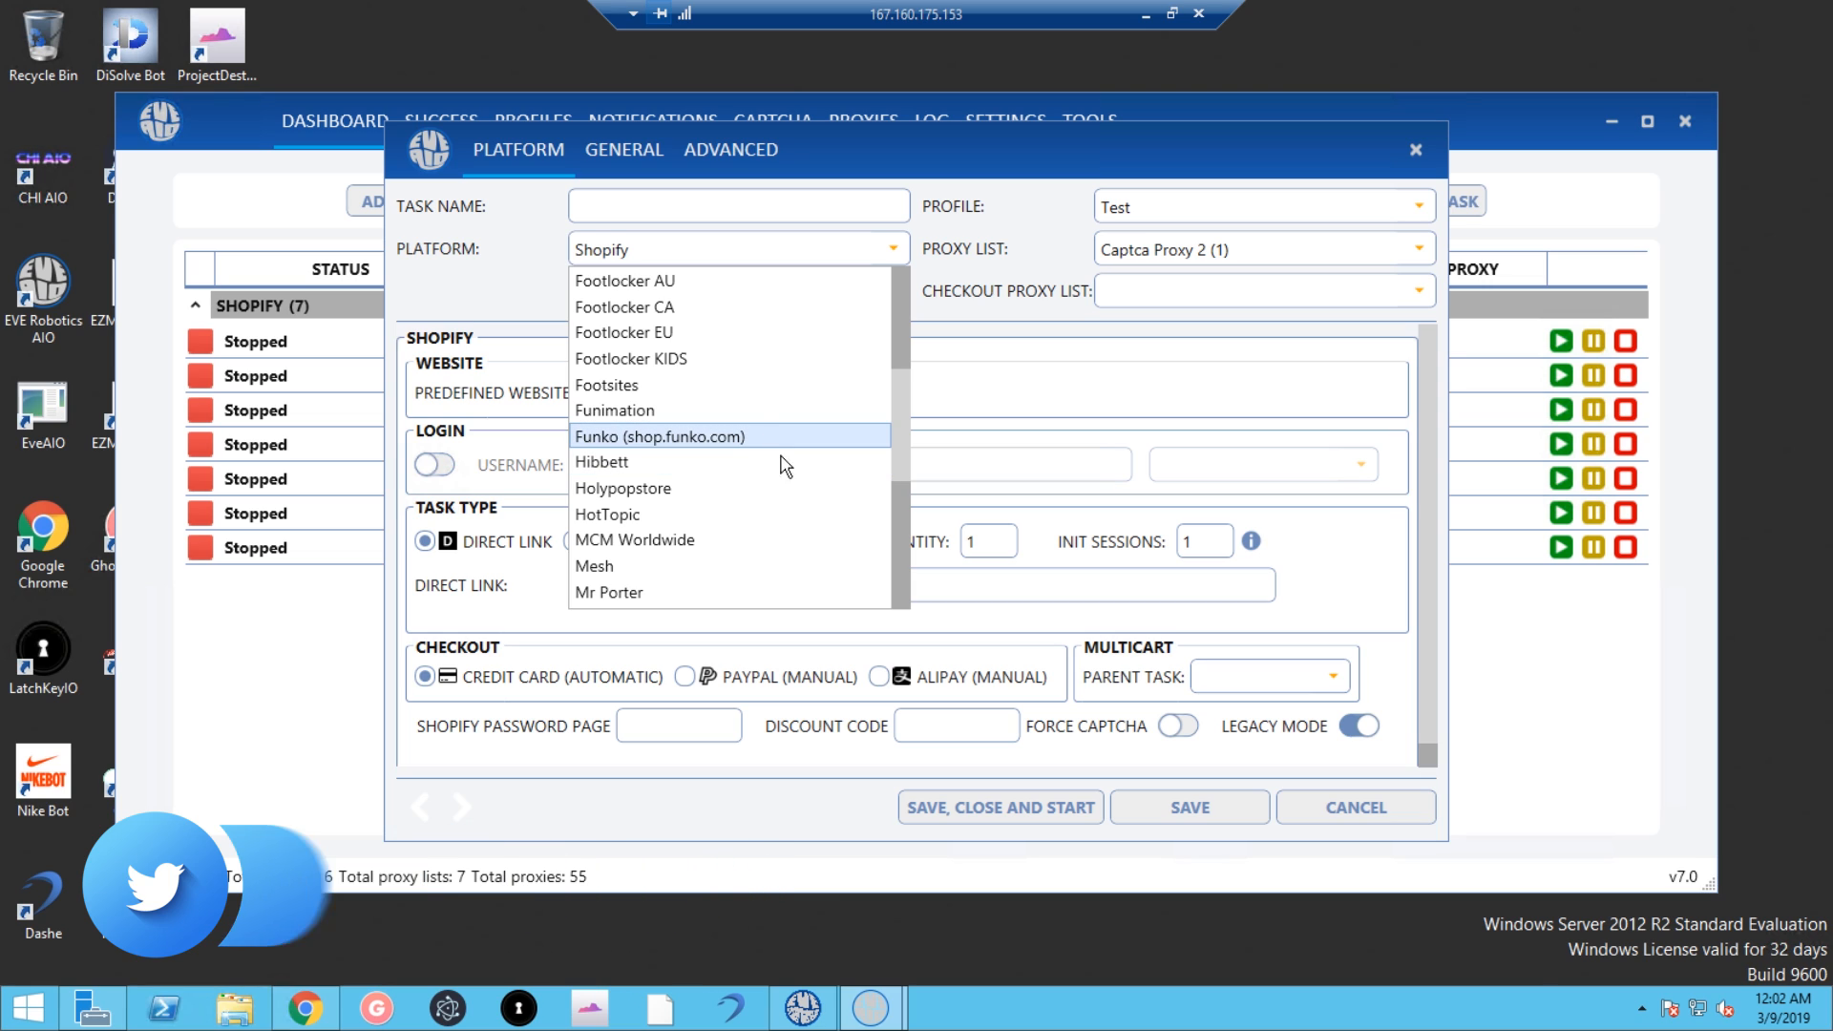
scroll(789, 486, down, 1)
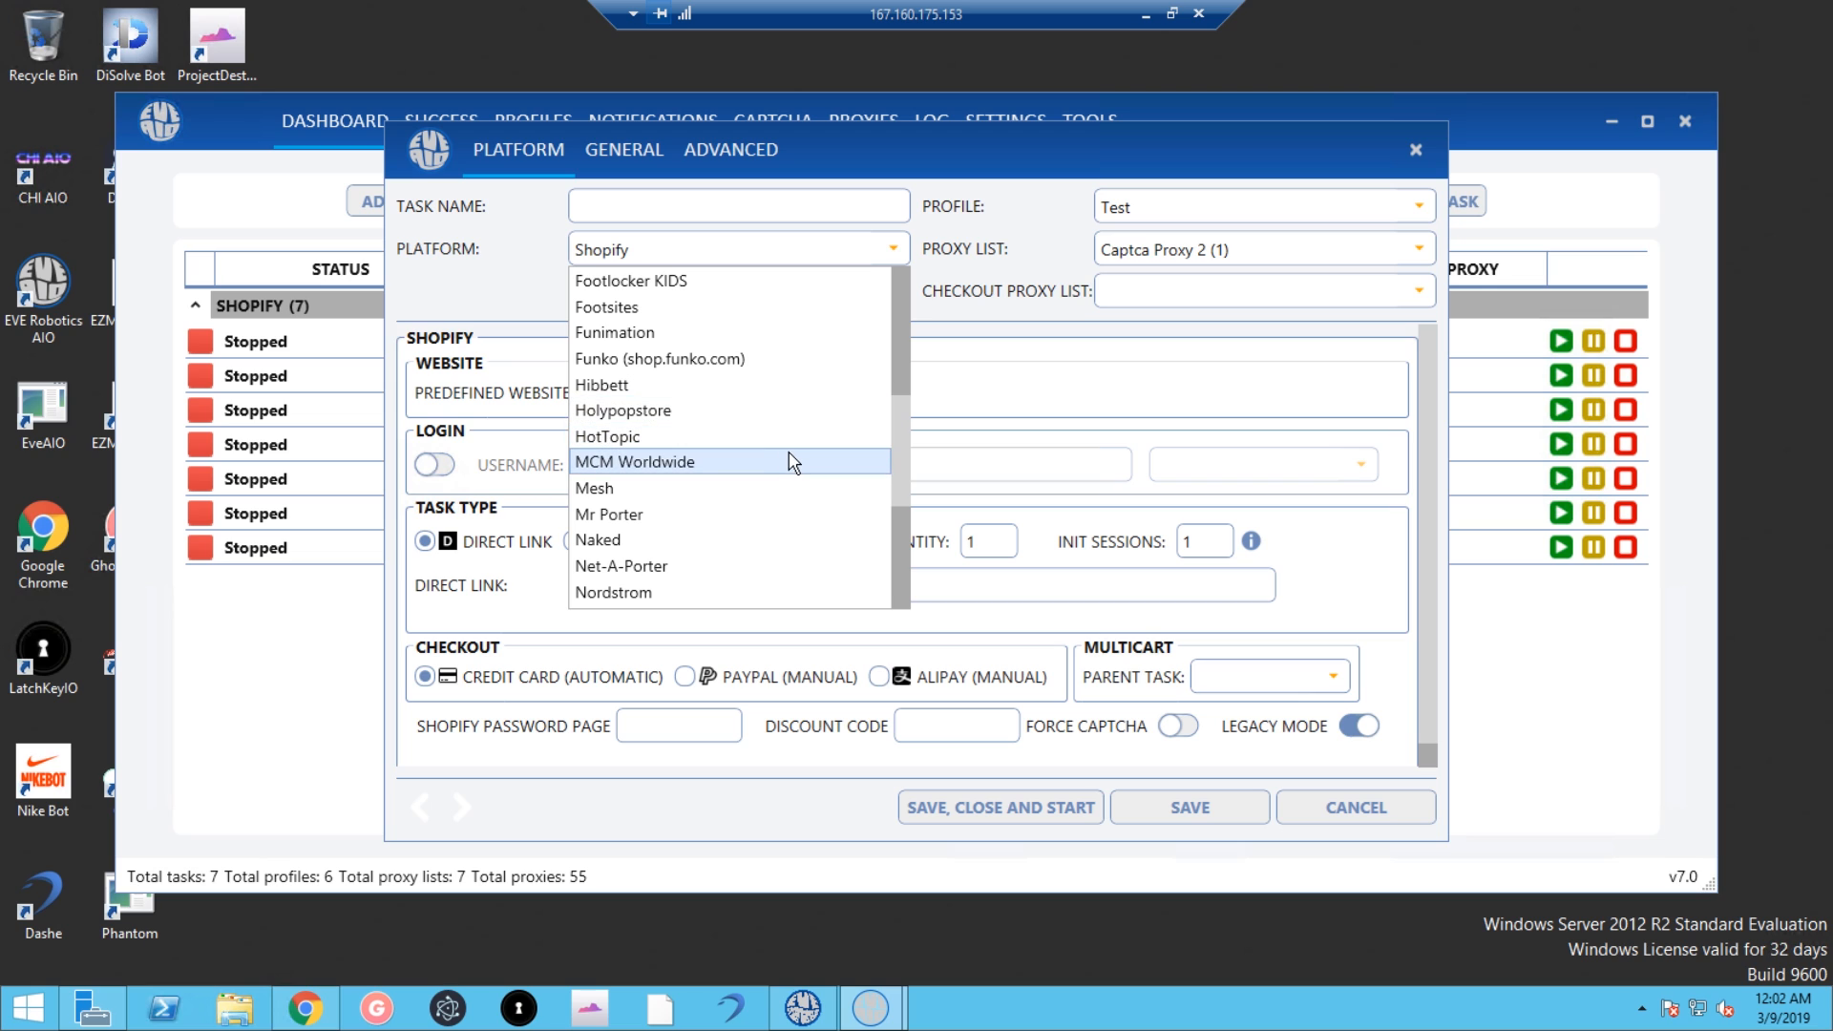
scroll(830, 454, down, 1)
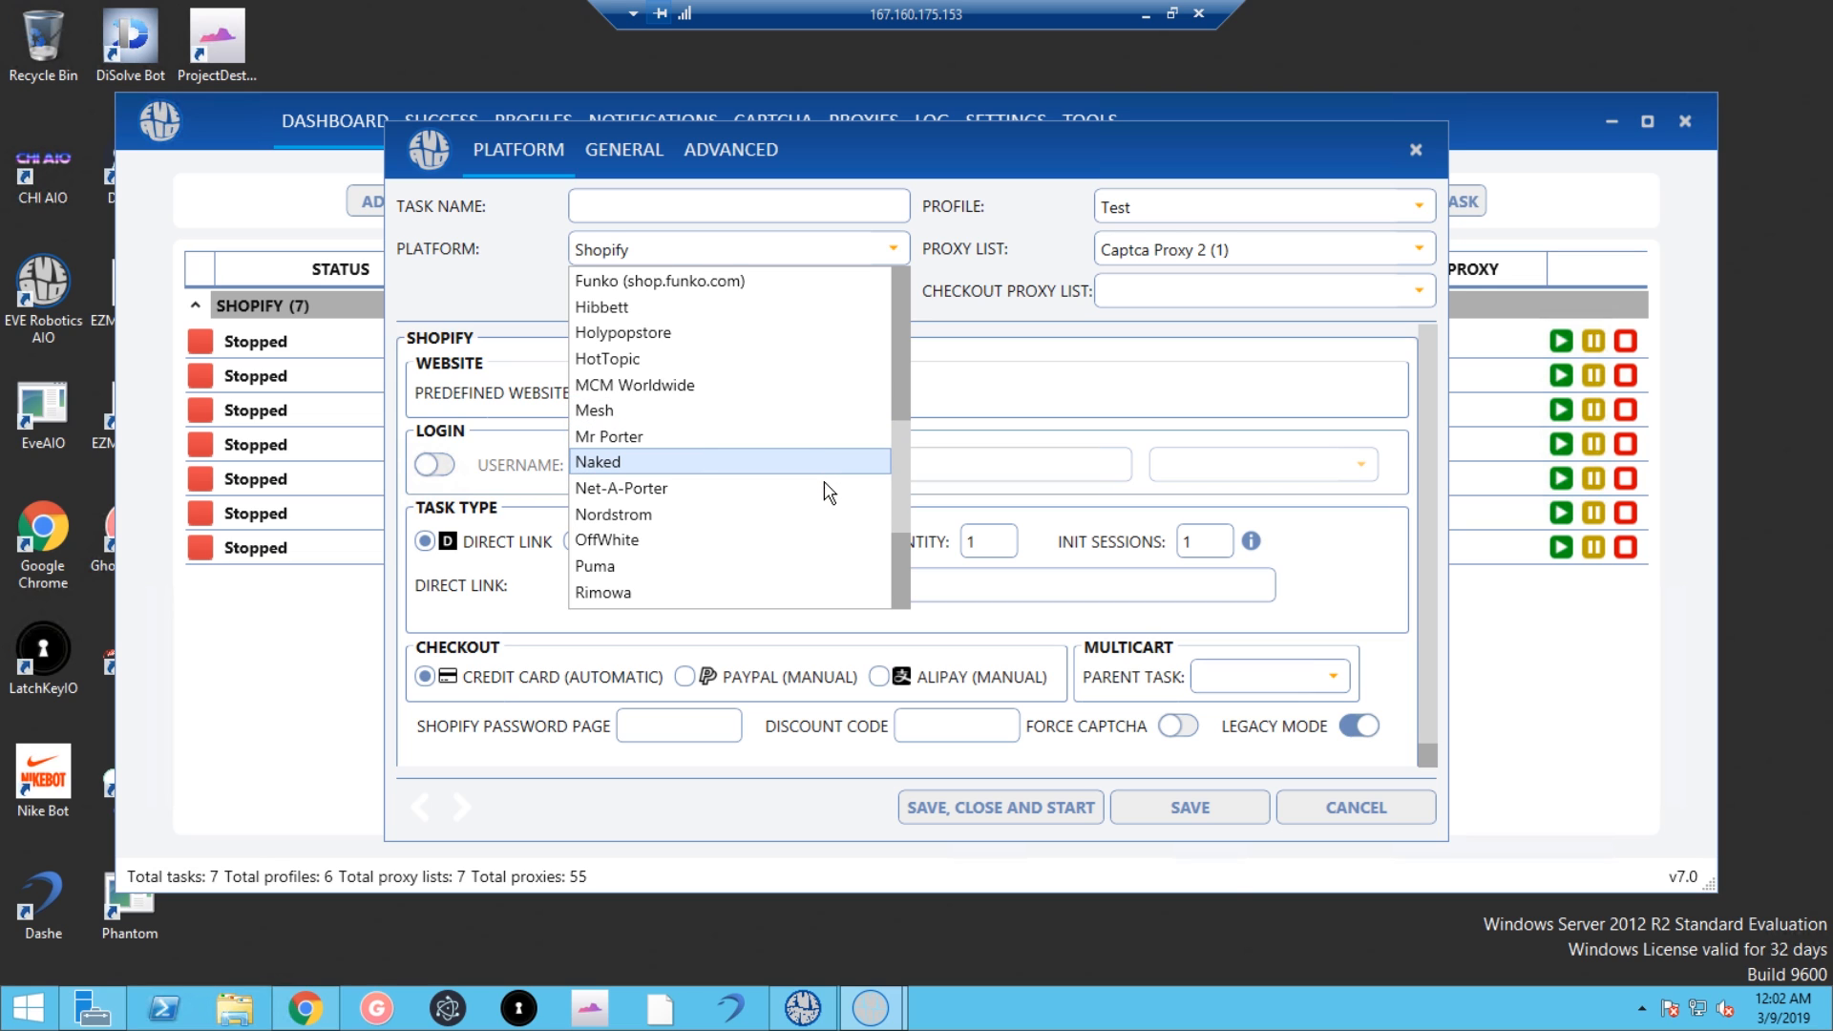
scroll(835, 482, down, 1)
scroll(848, 481, down, 2)
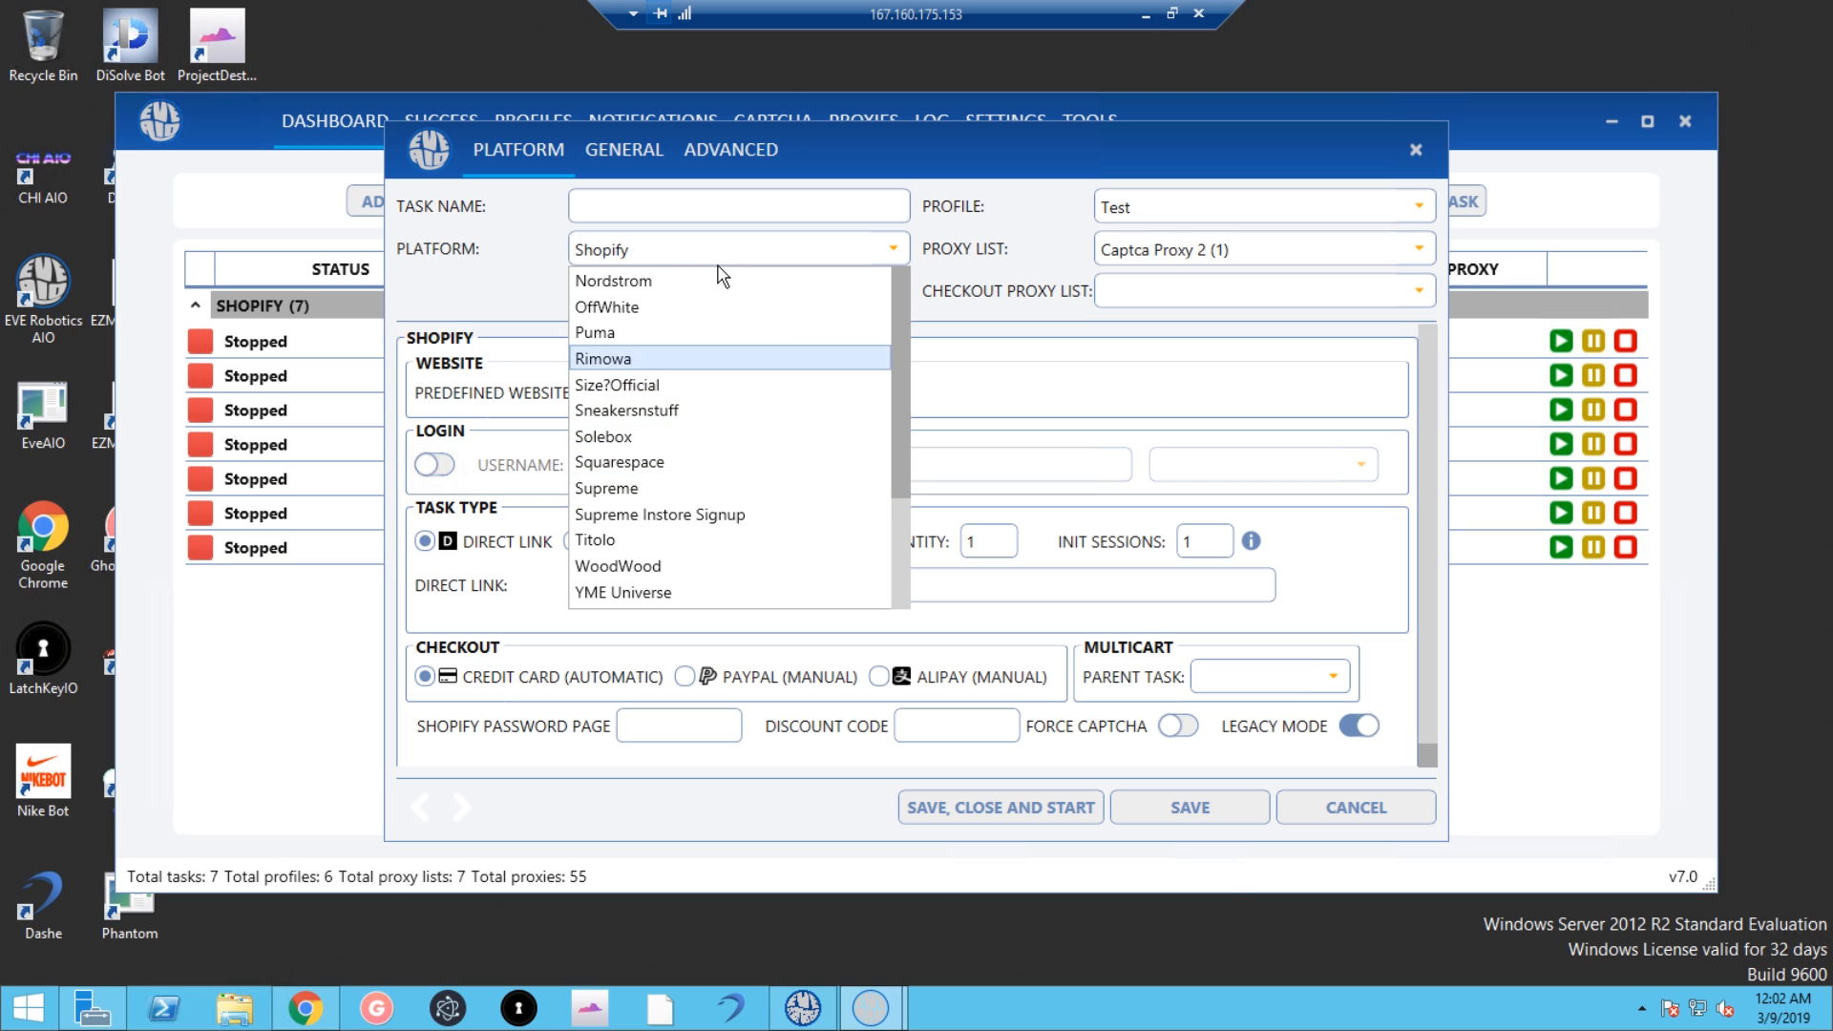
scroll(764, 392, up, 3)
scroll(764, 391, up, 5)
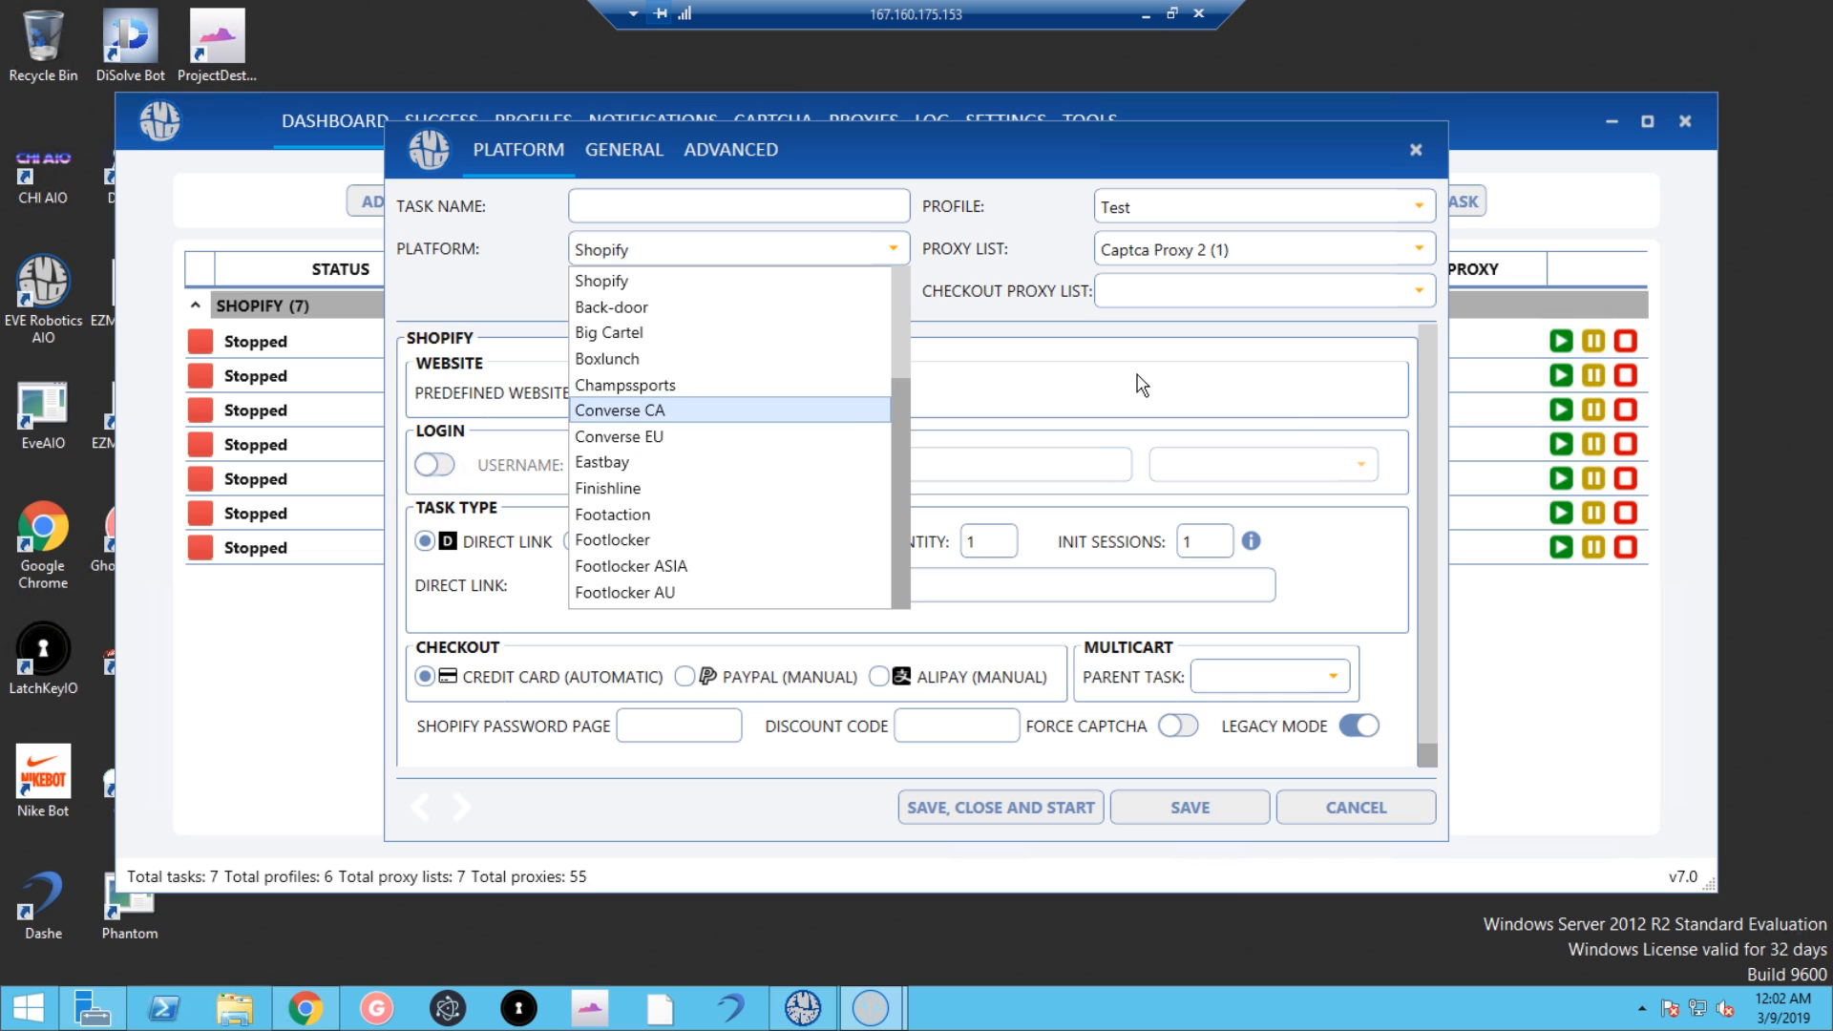
click(1105, 377)
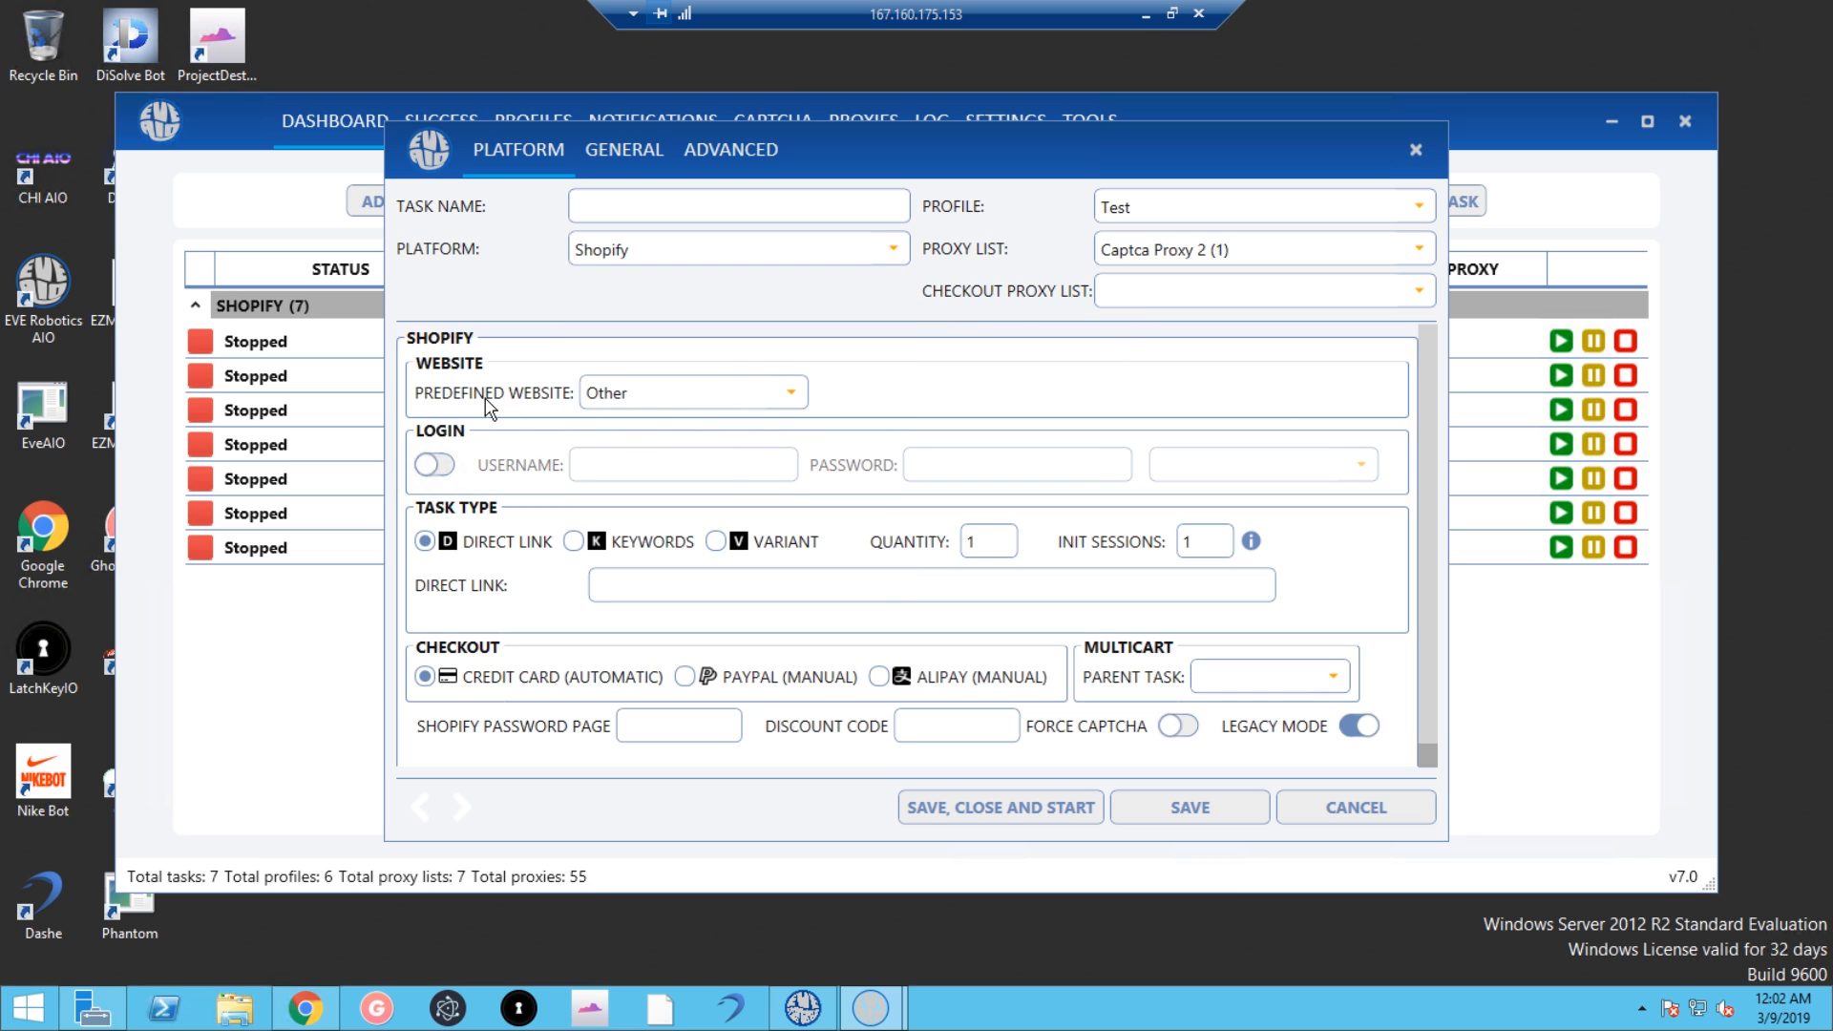
Step: Change the task's predefined website from Other to Kith
click(679, 402)
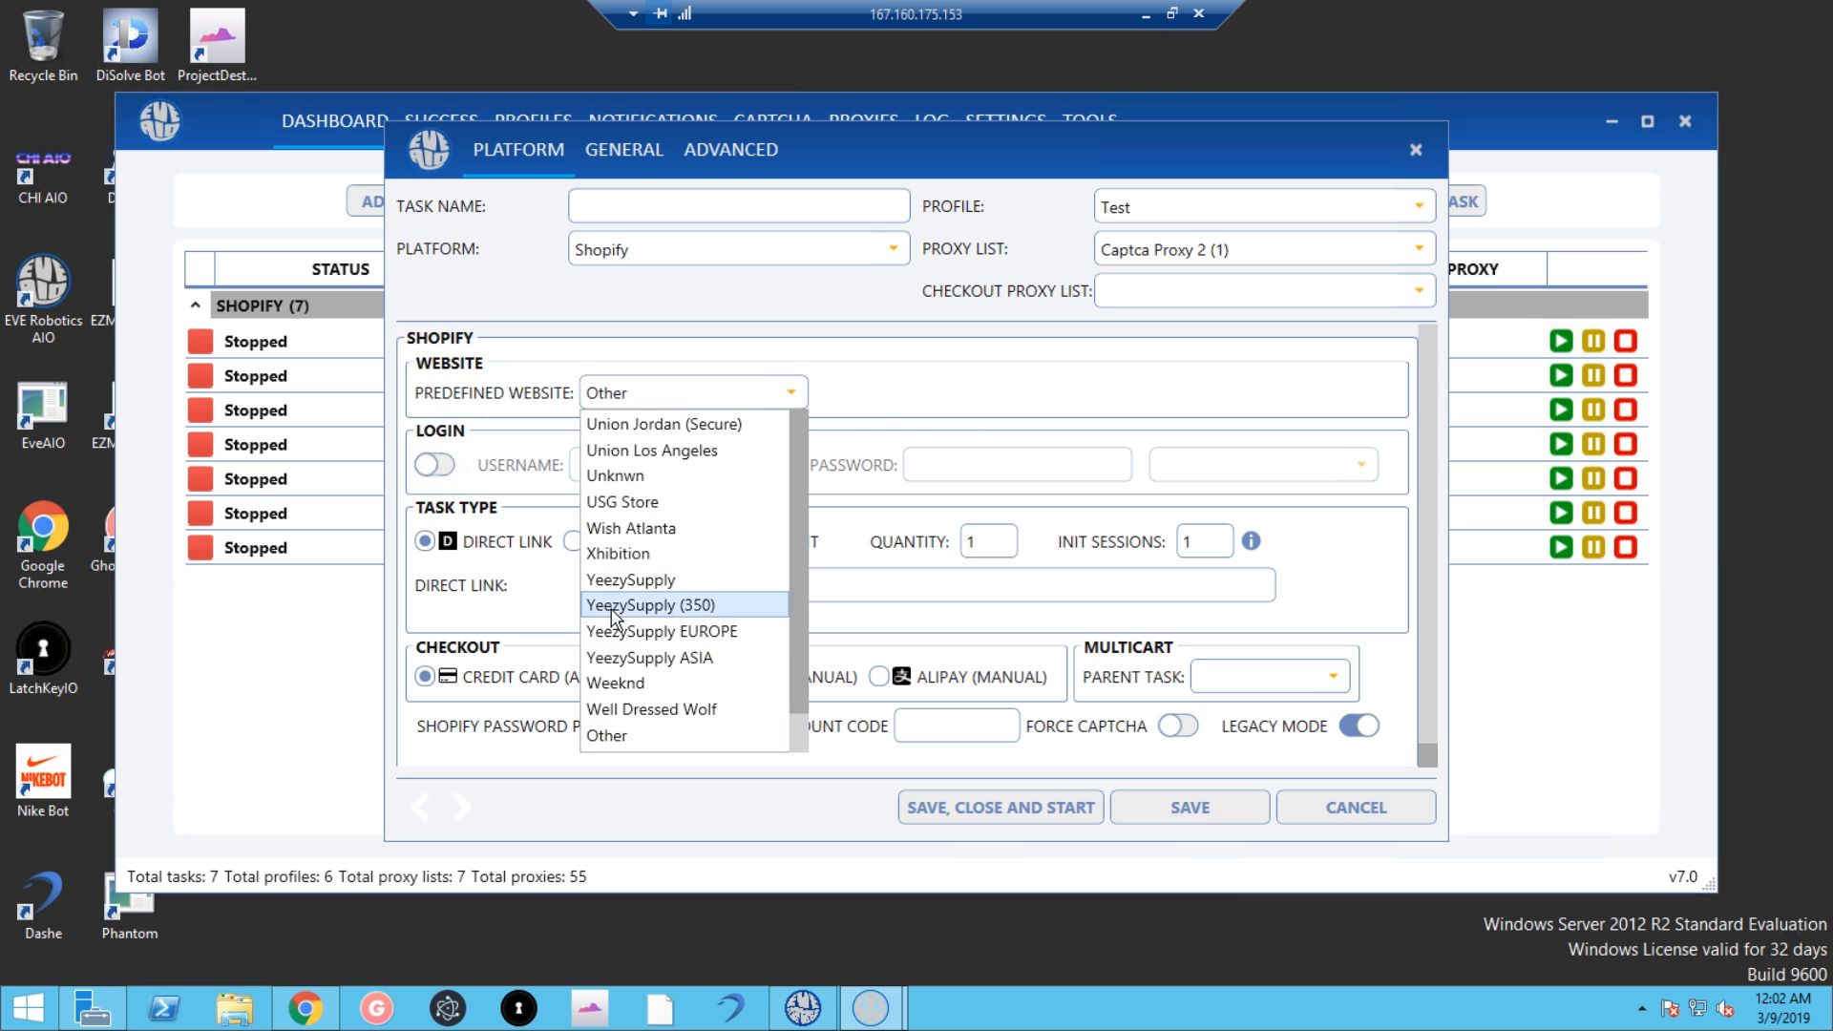
scroll(755, 612, up, 2)
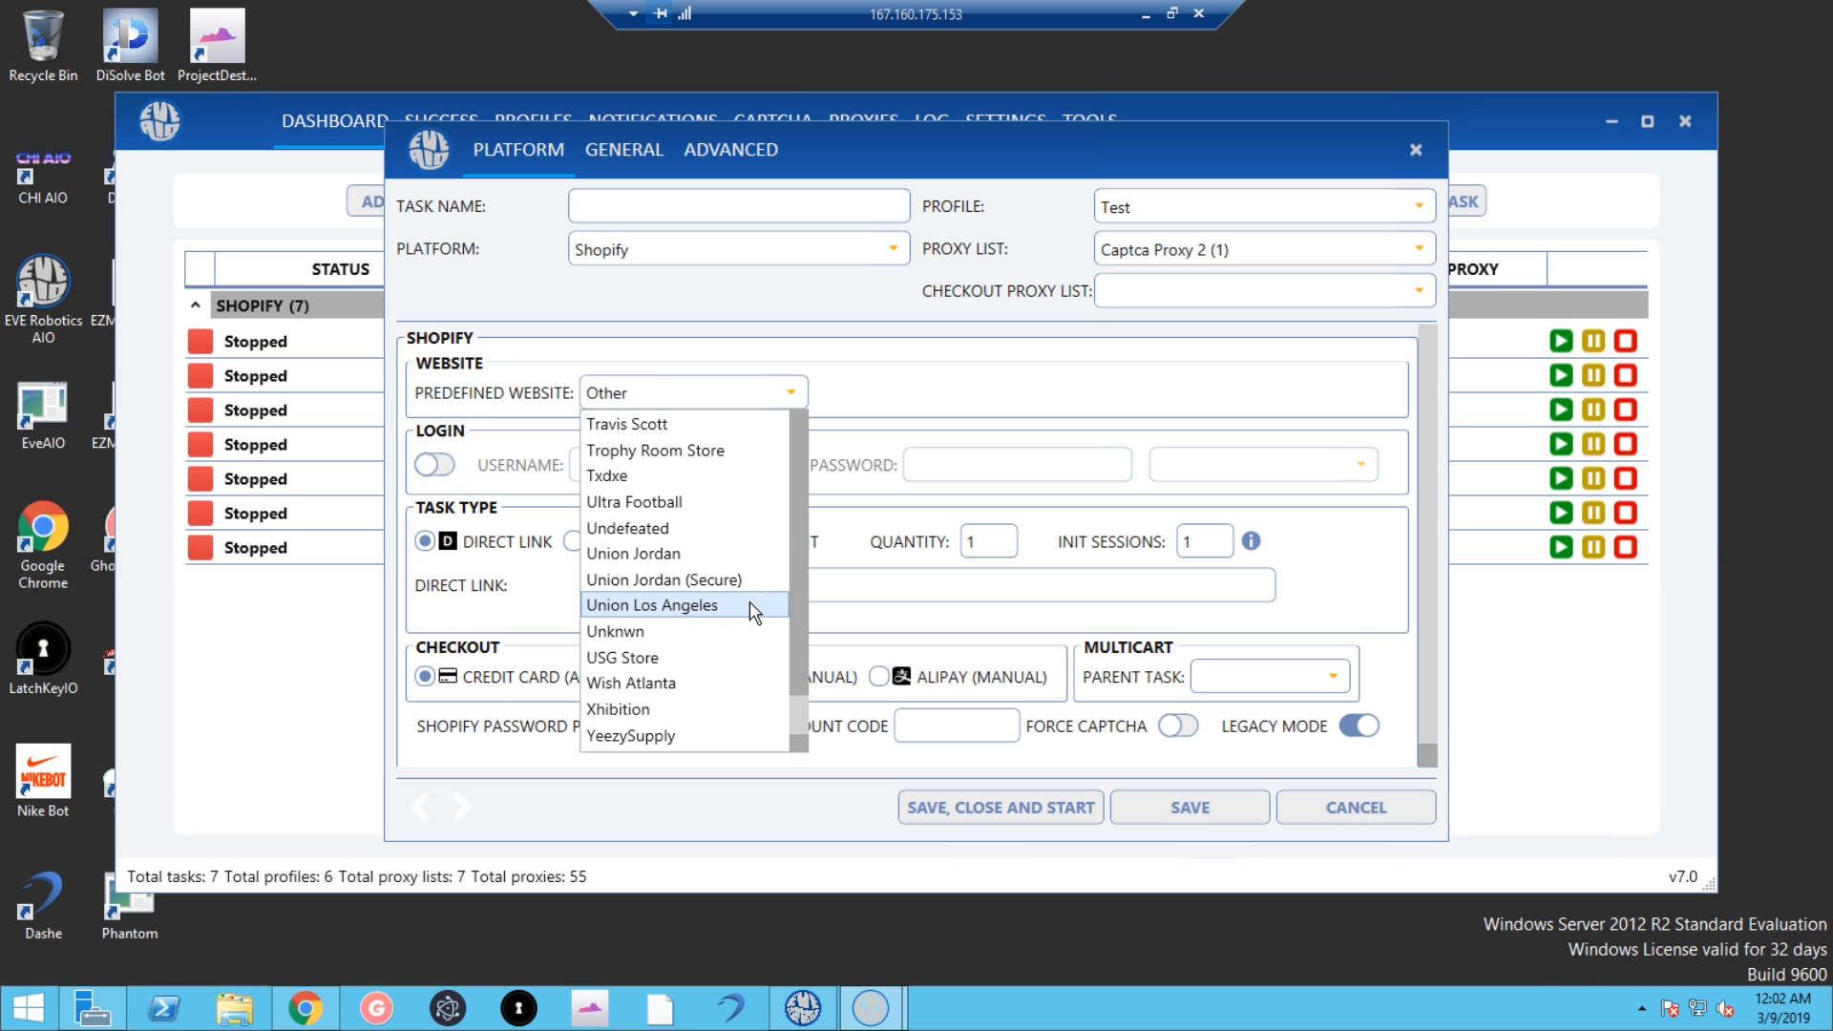
scroll(749, 609, up, 2)
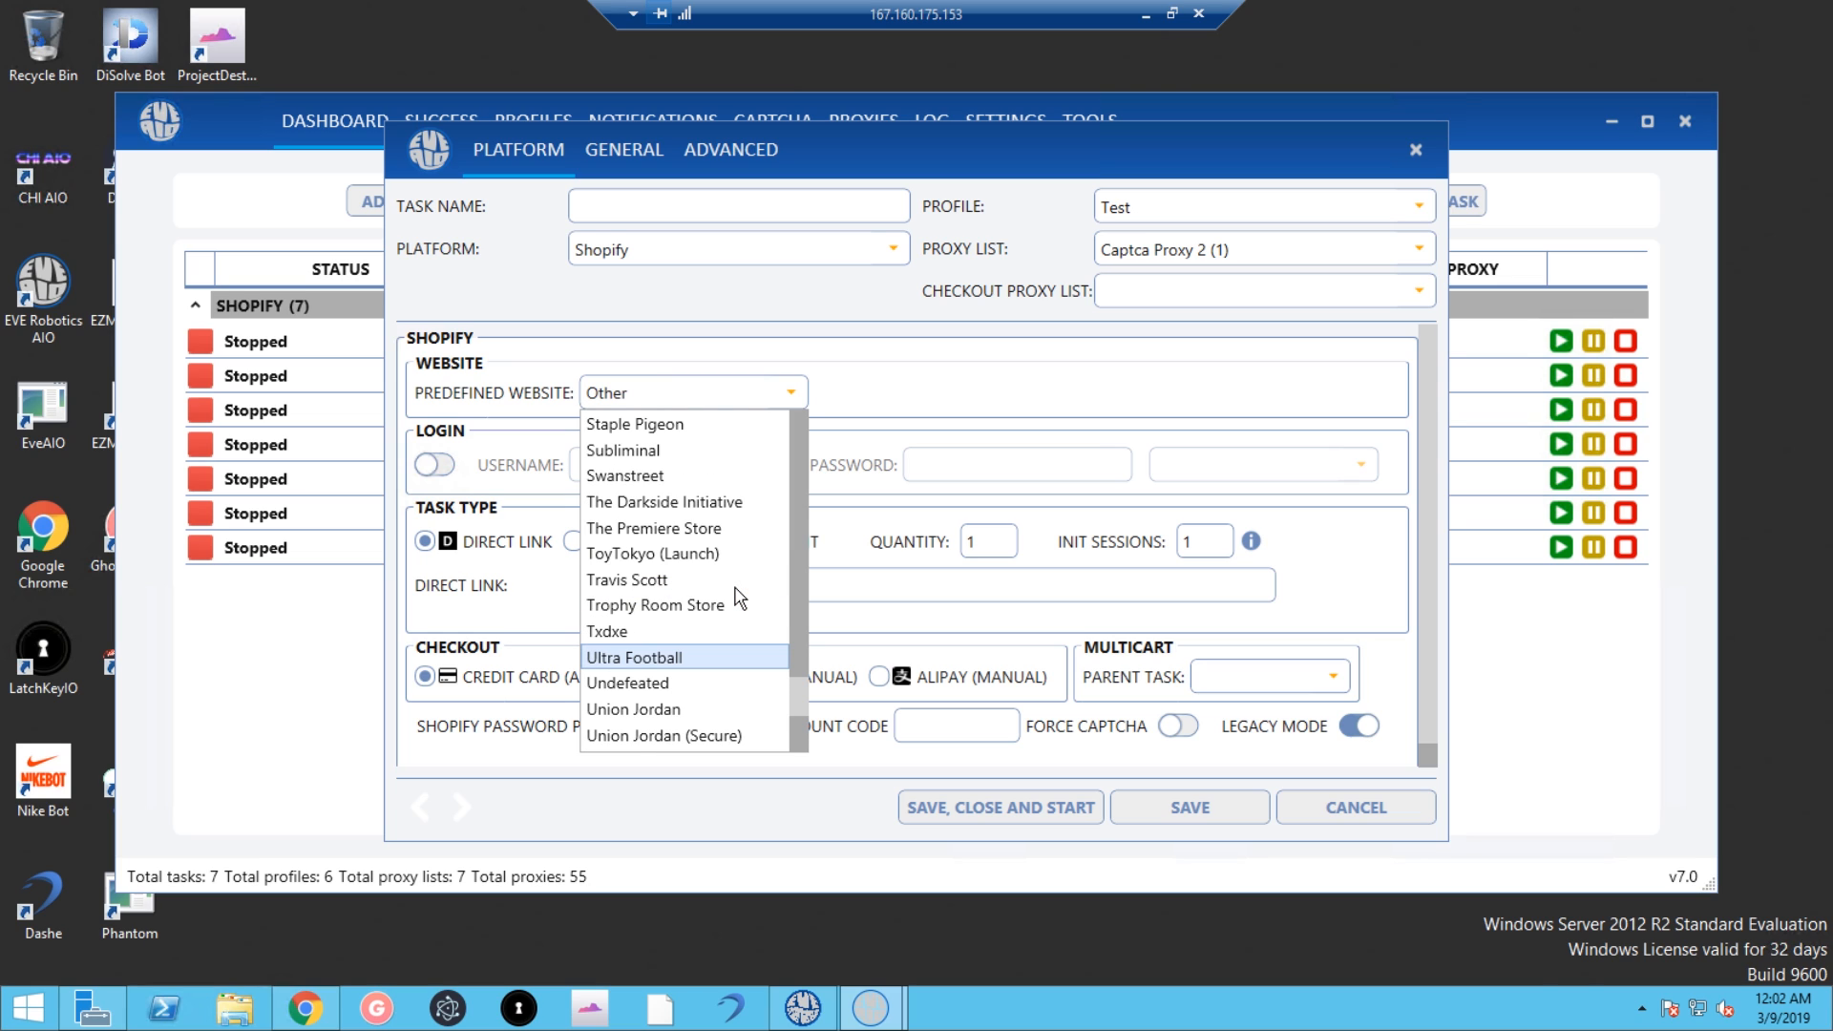
scroll(740, 598, down, 1)
scroll(740, 599, up, 1)
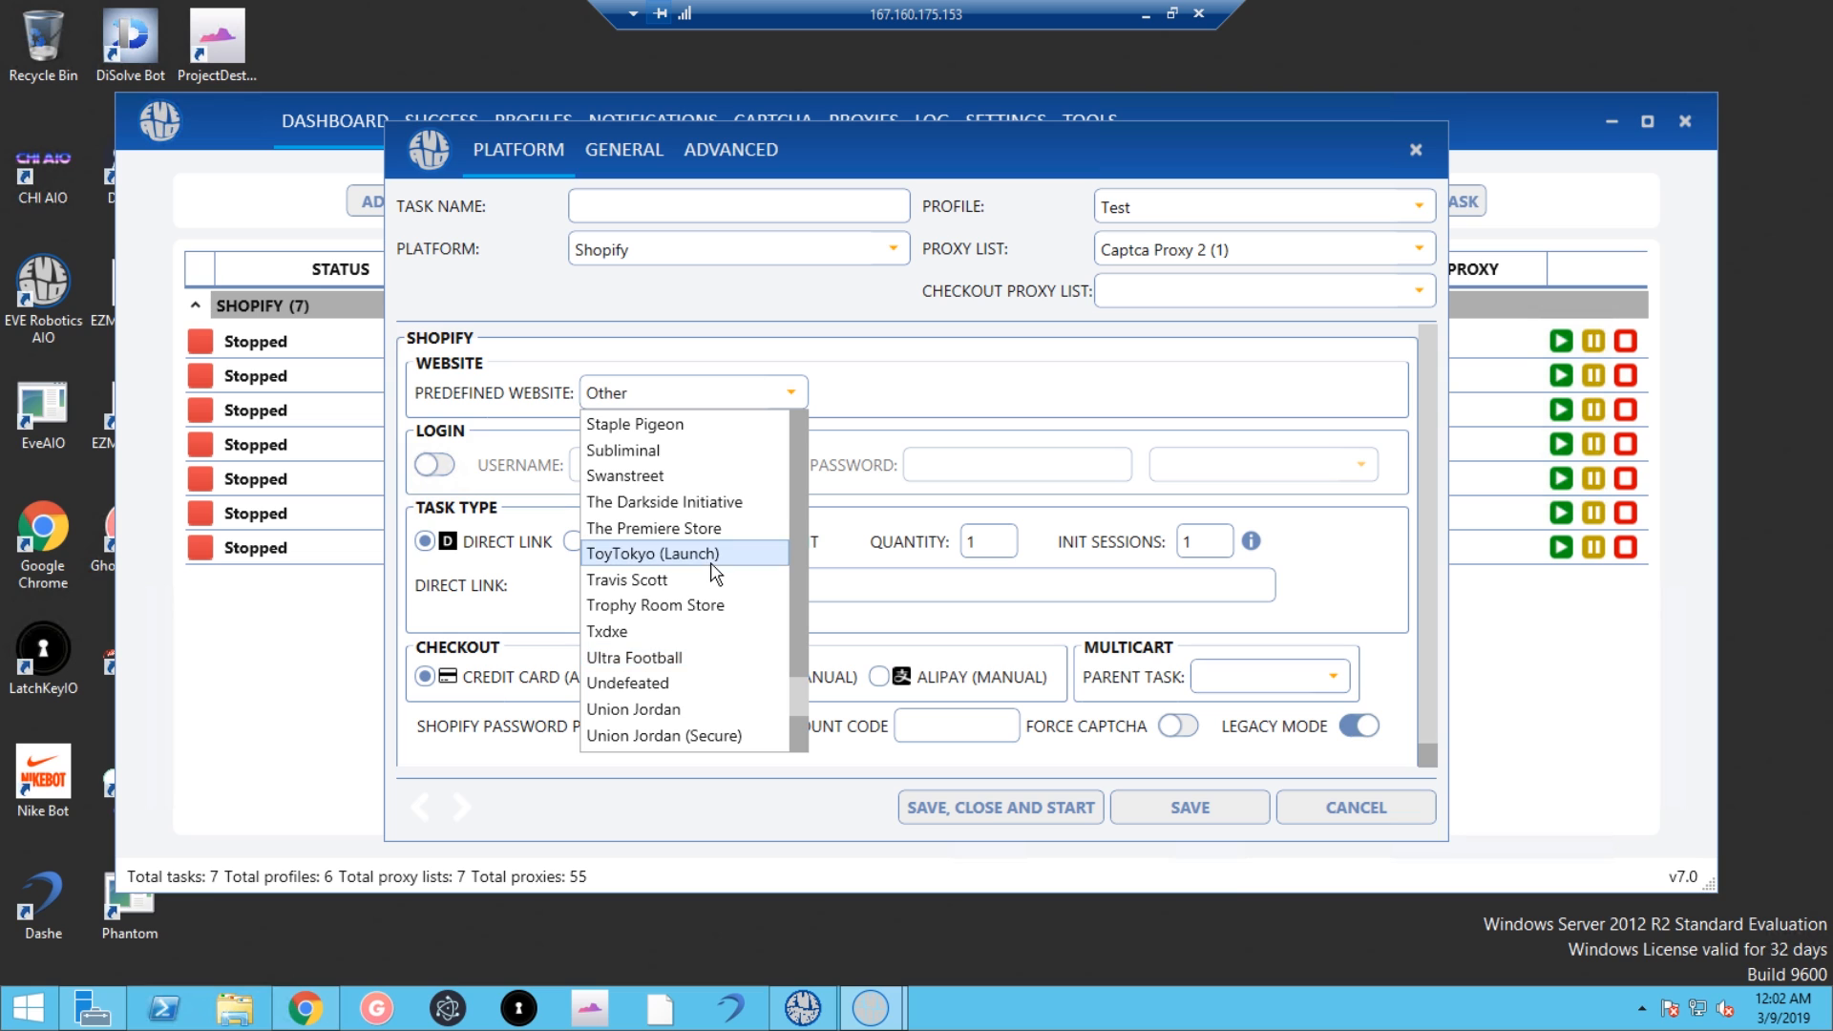
scroll(750, 578, up, 20)
scroll(757, 567, up, 10)
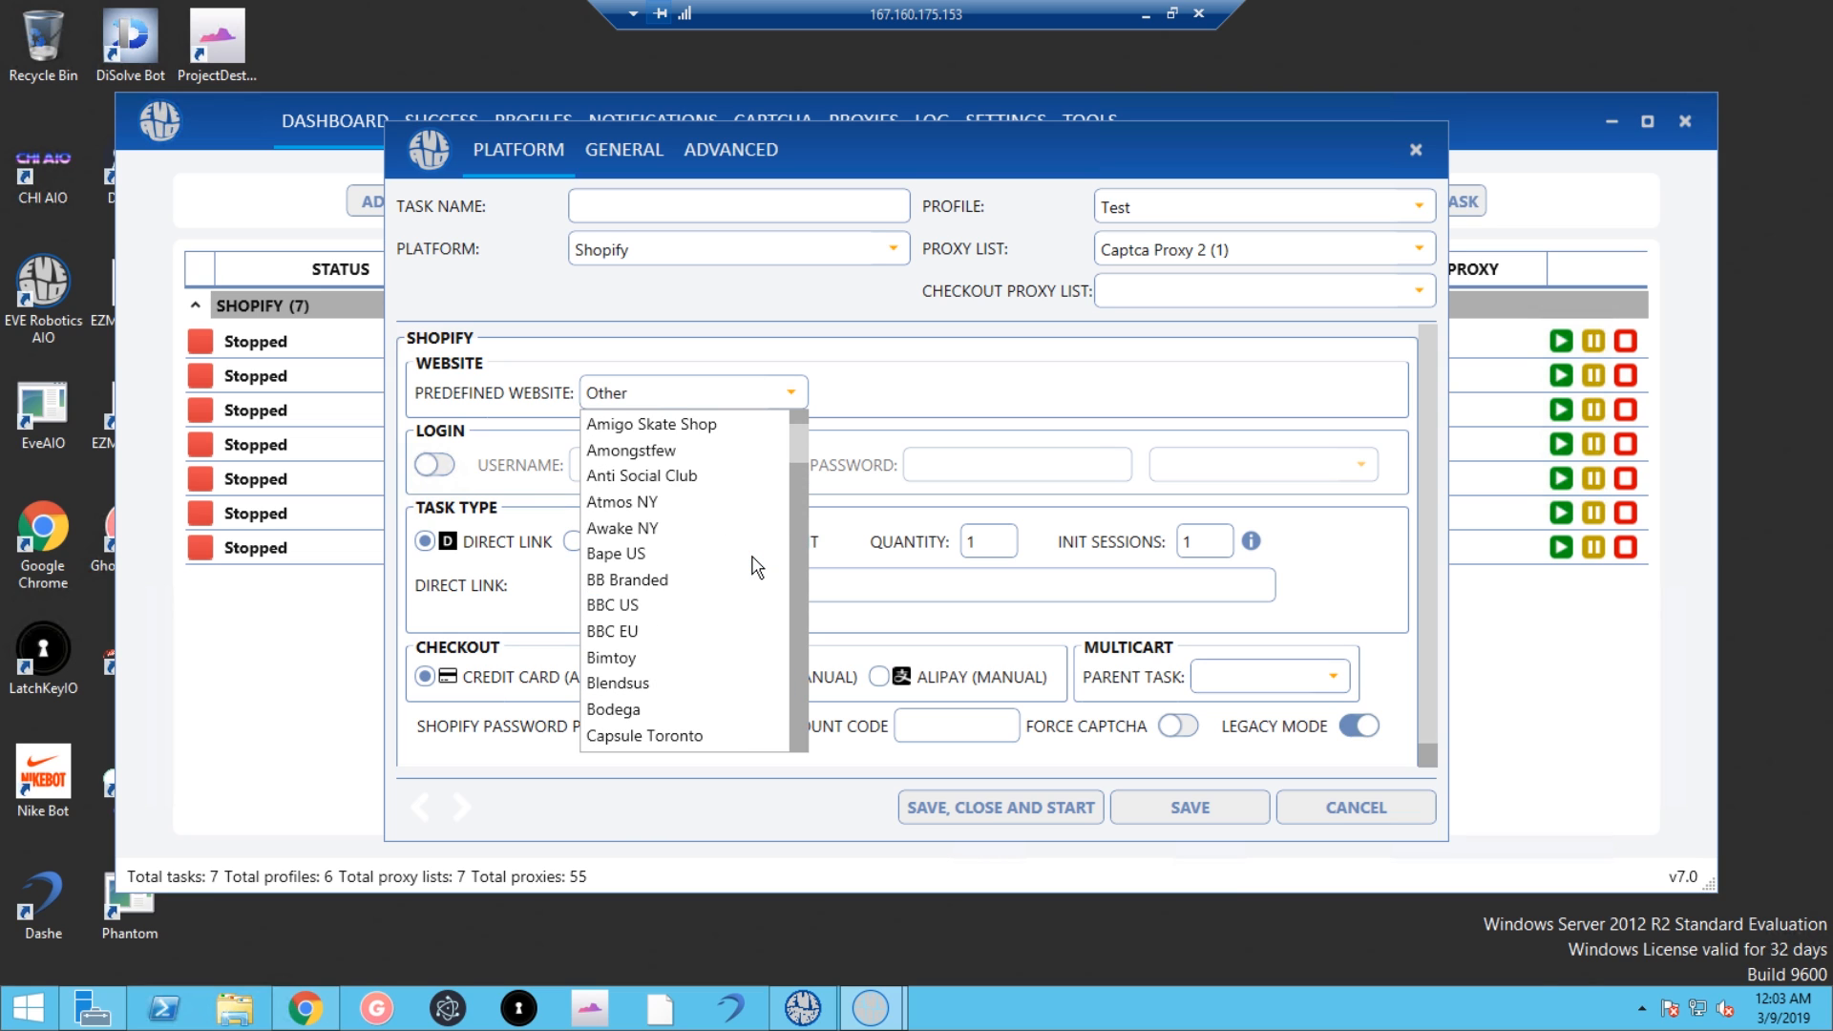
scroll(757, 567, down, 13)
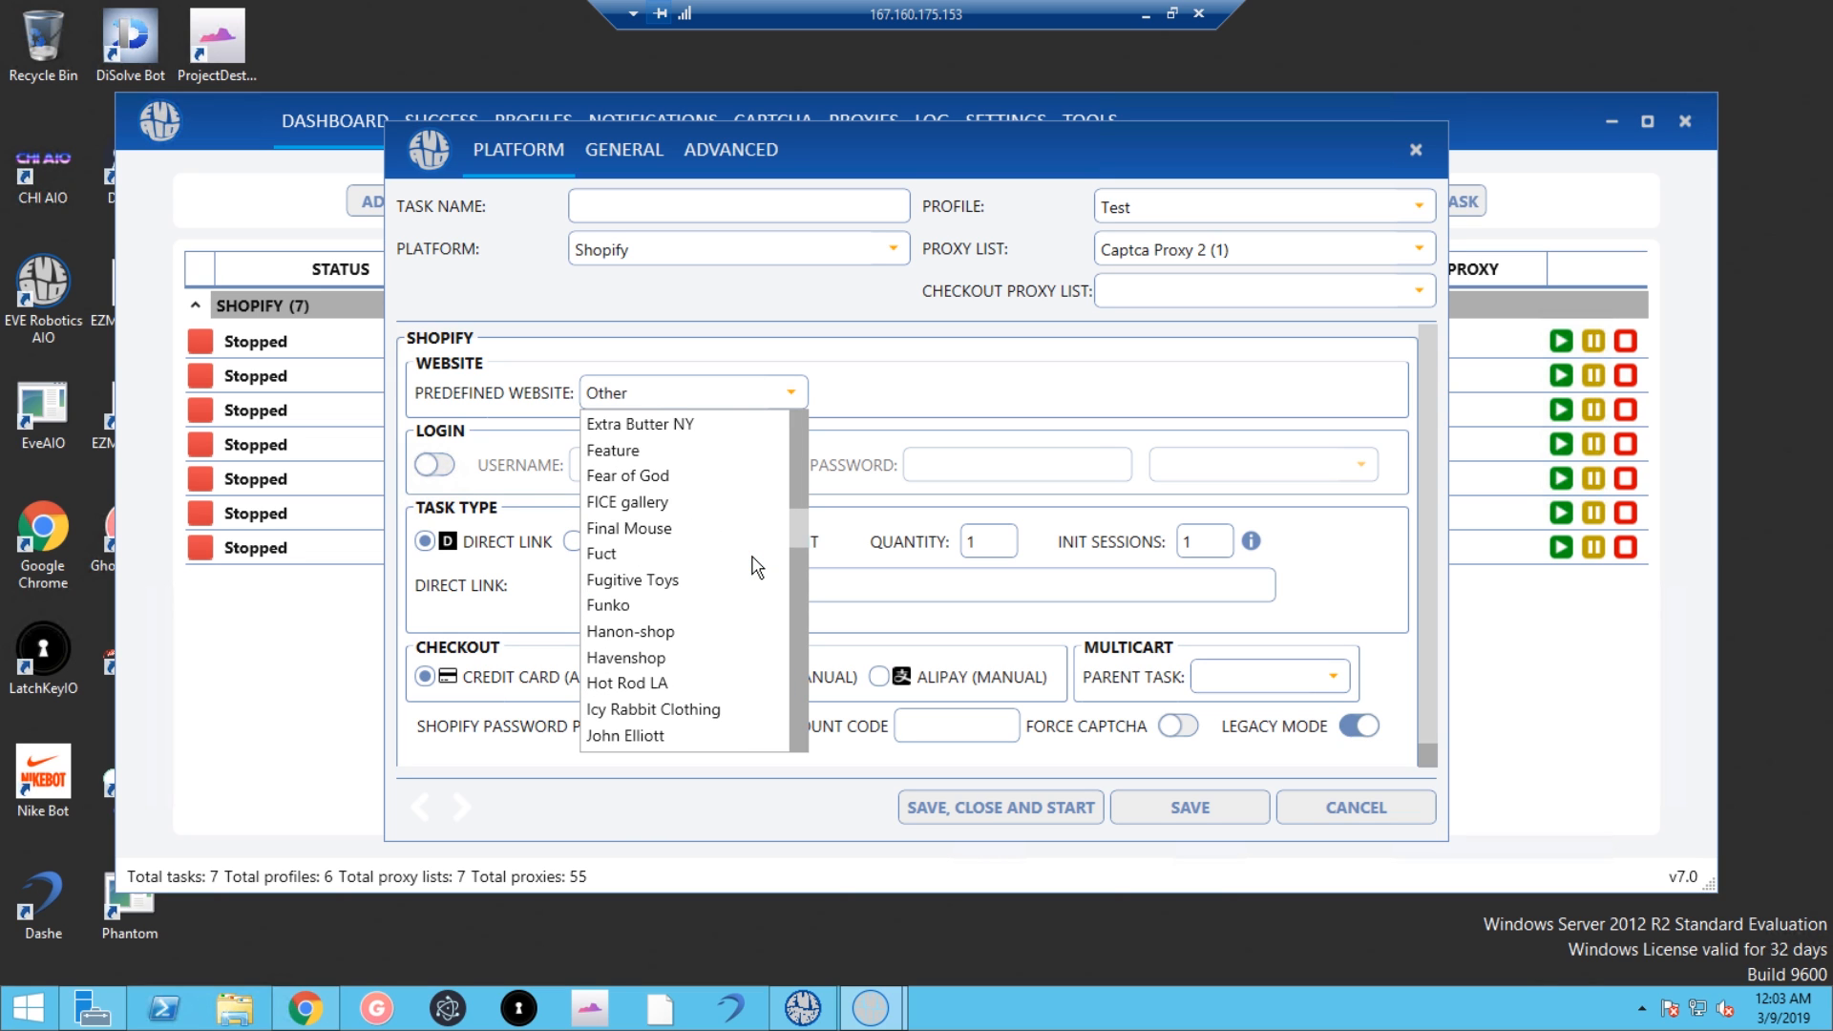
scroll(764, 592, down, 2)
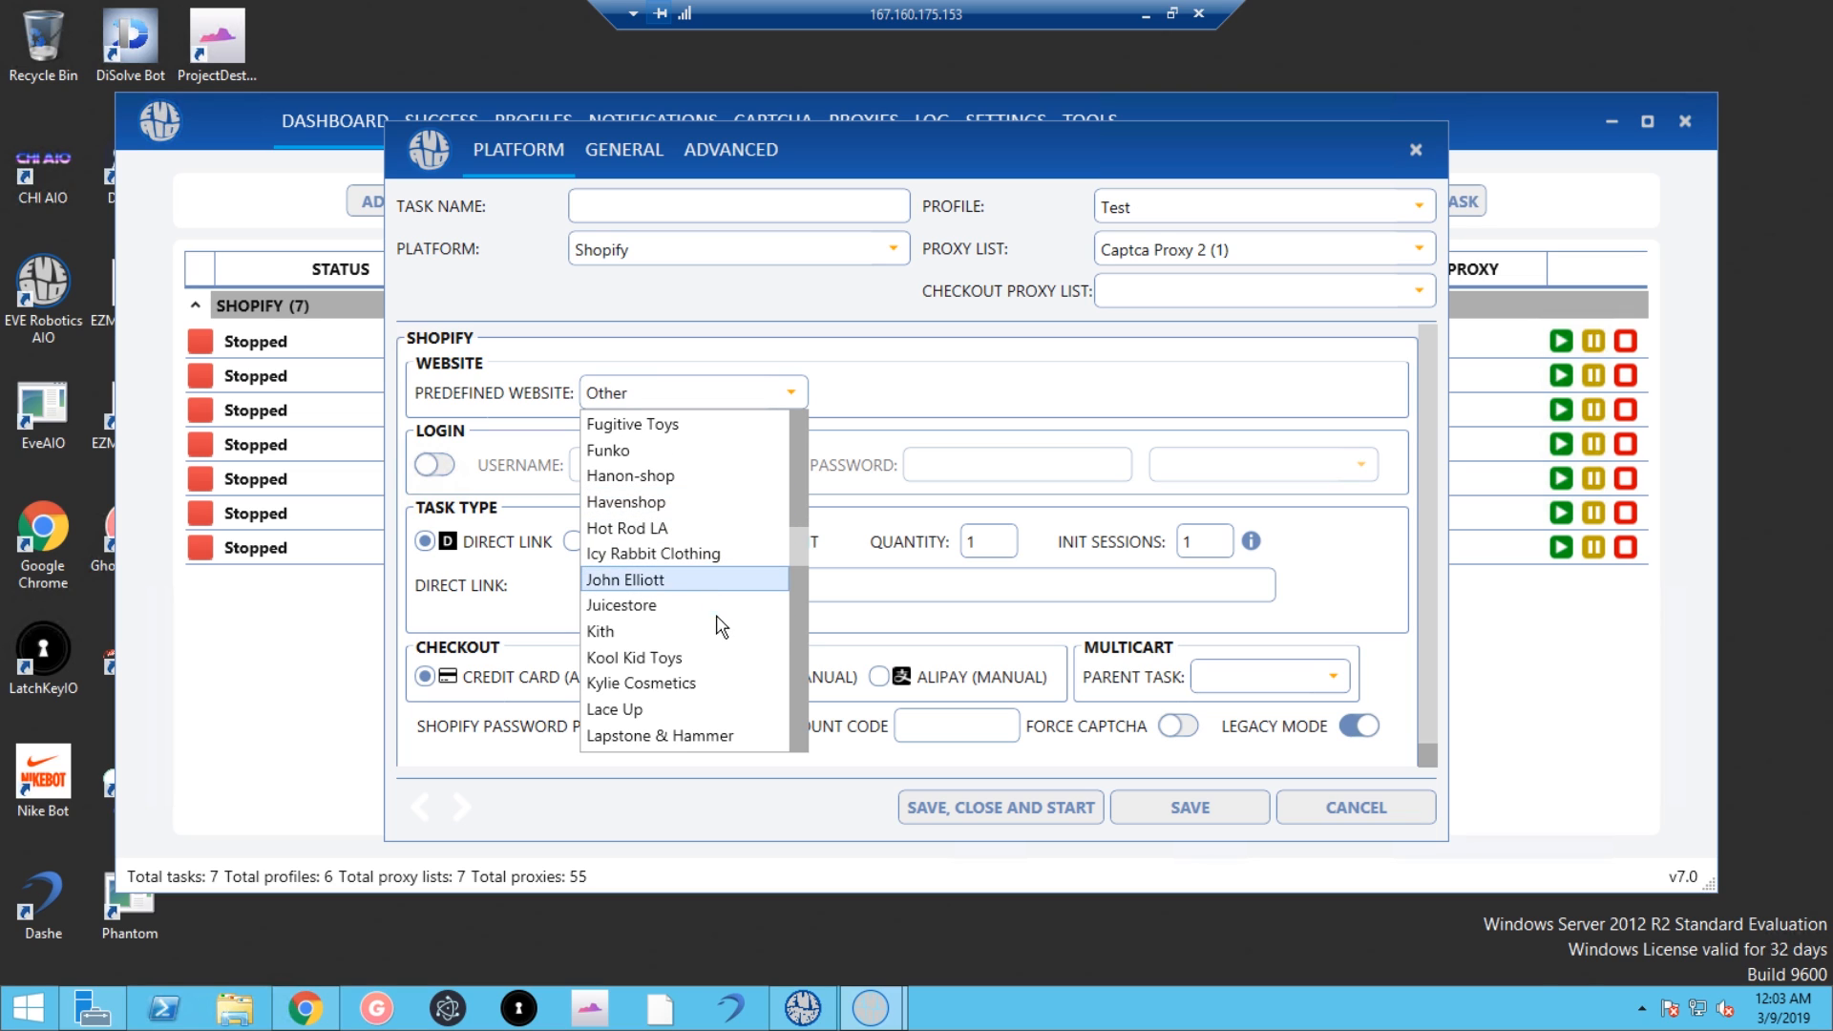
scroll(721, 634, down, 1)
click(680, 556)
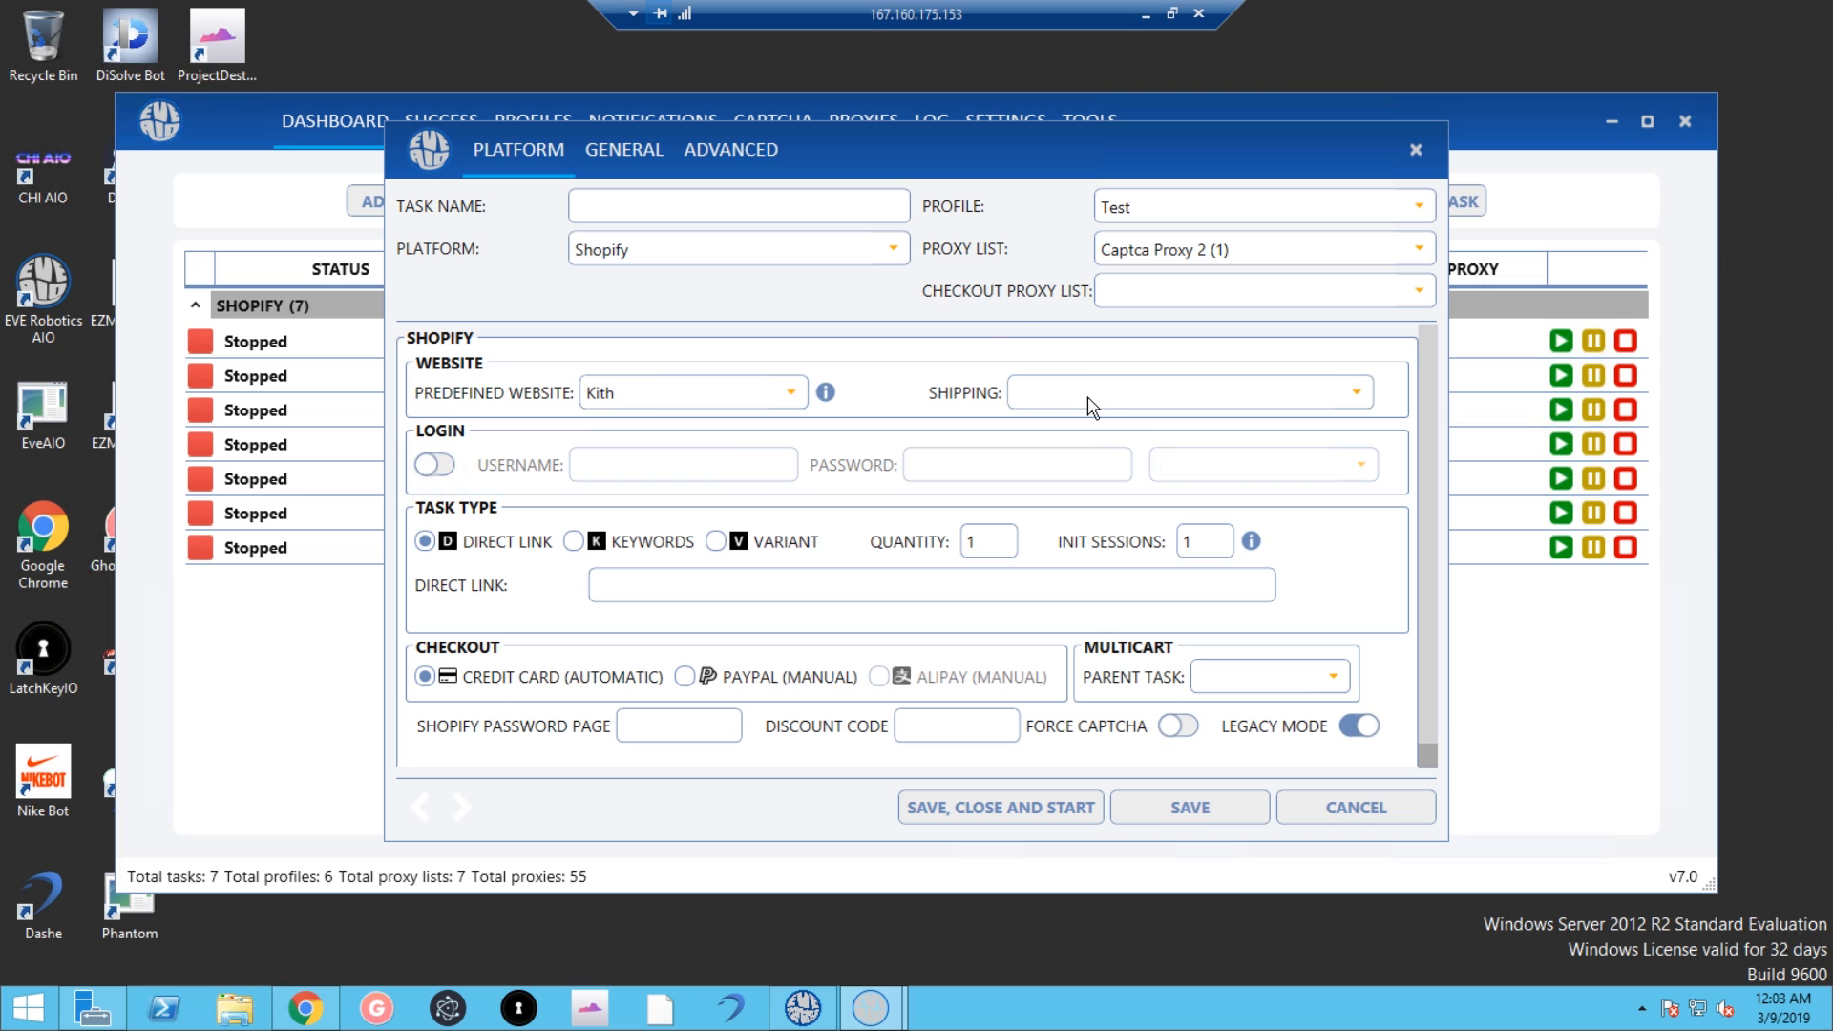
Step: Check Kith's website details, then list its shipping options Tyk Kith through Tyk 4 Kith
mouse_move(827, 394)
mouse_move(831, 402)
click(1137, 405)
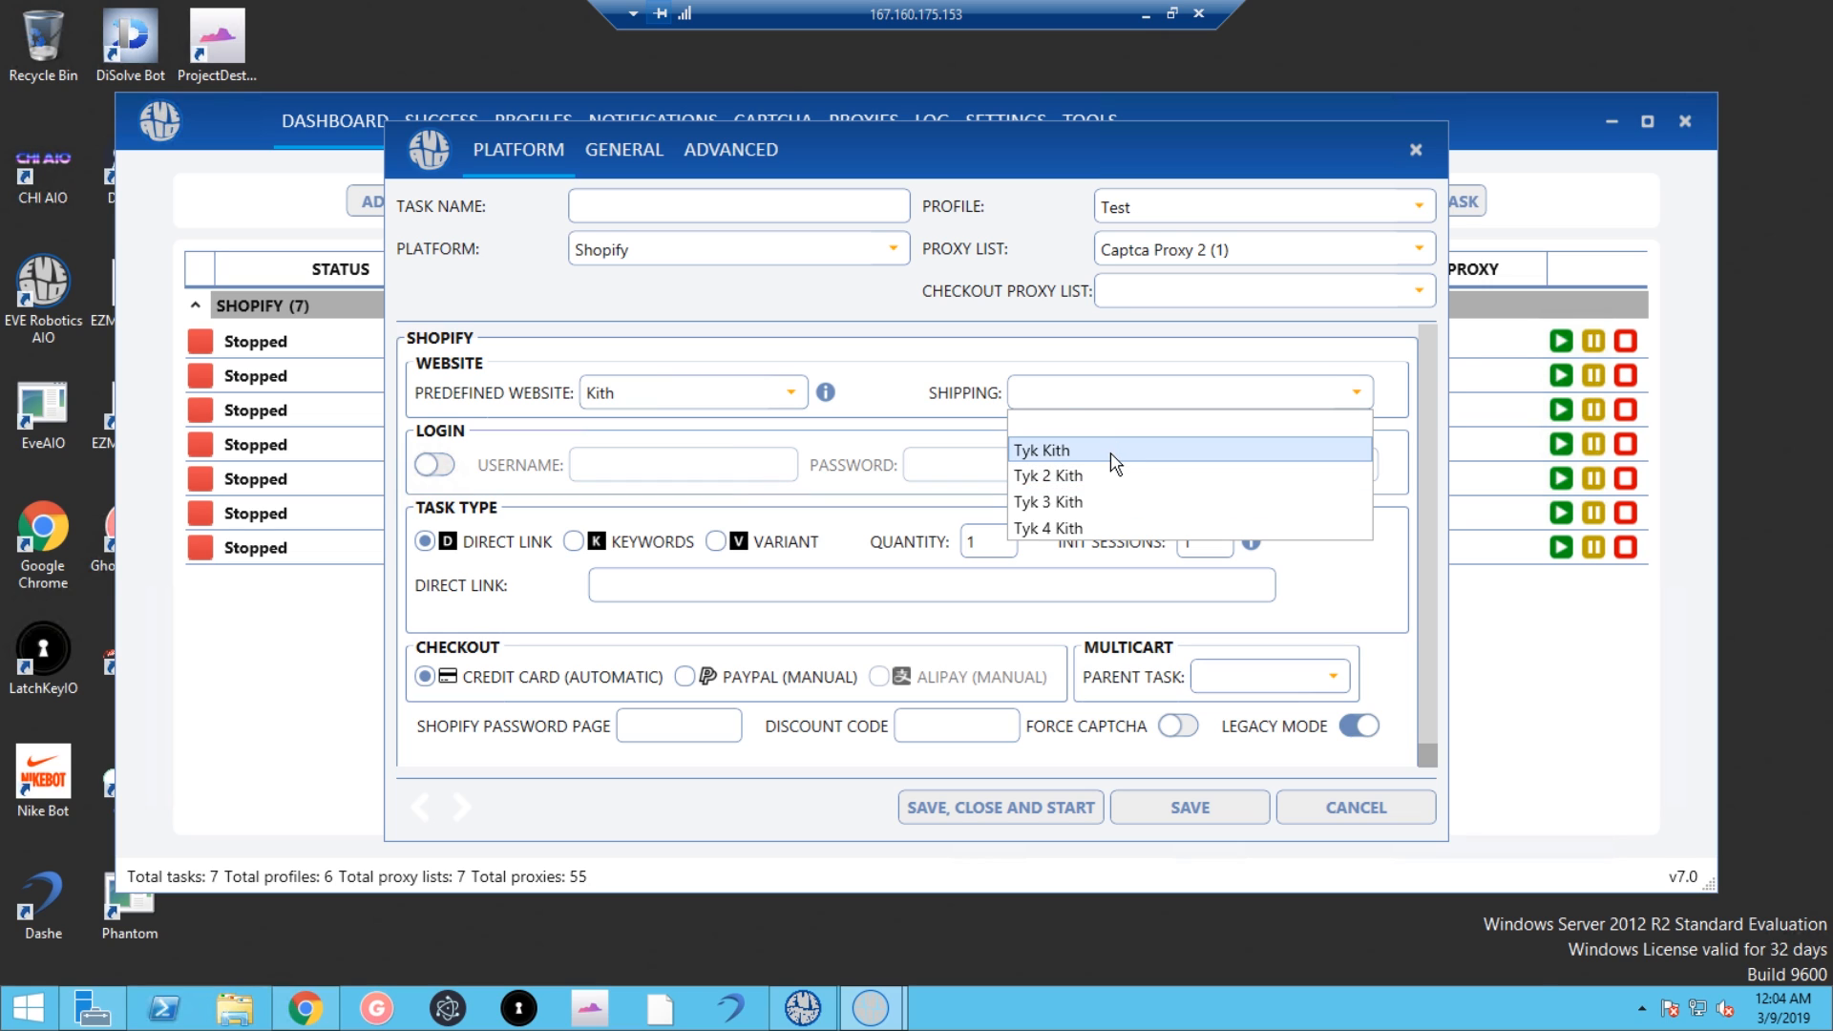
Step: Choose Tyk Kith shipping and the Tyk profile, then switch on account login
click(1114, 452)
click(1230, 209)
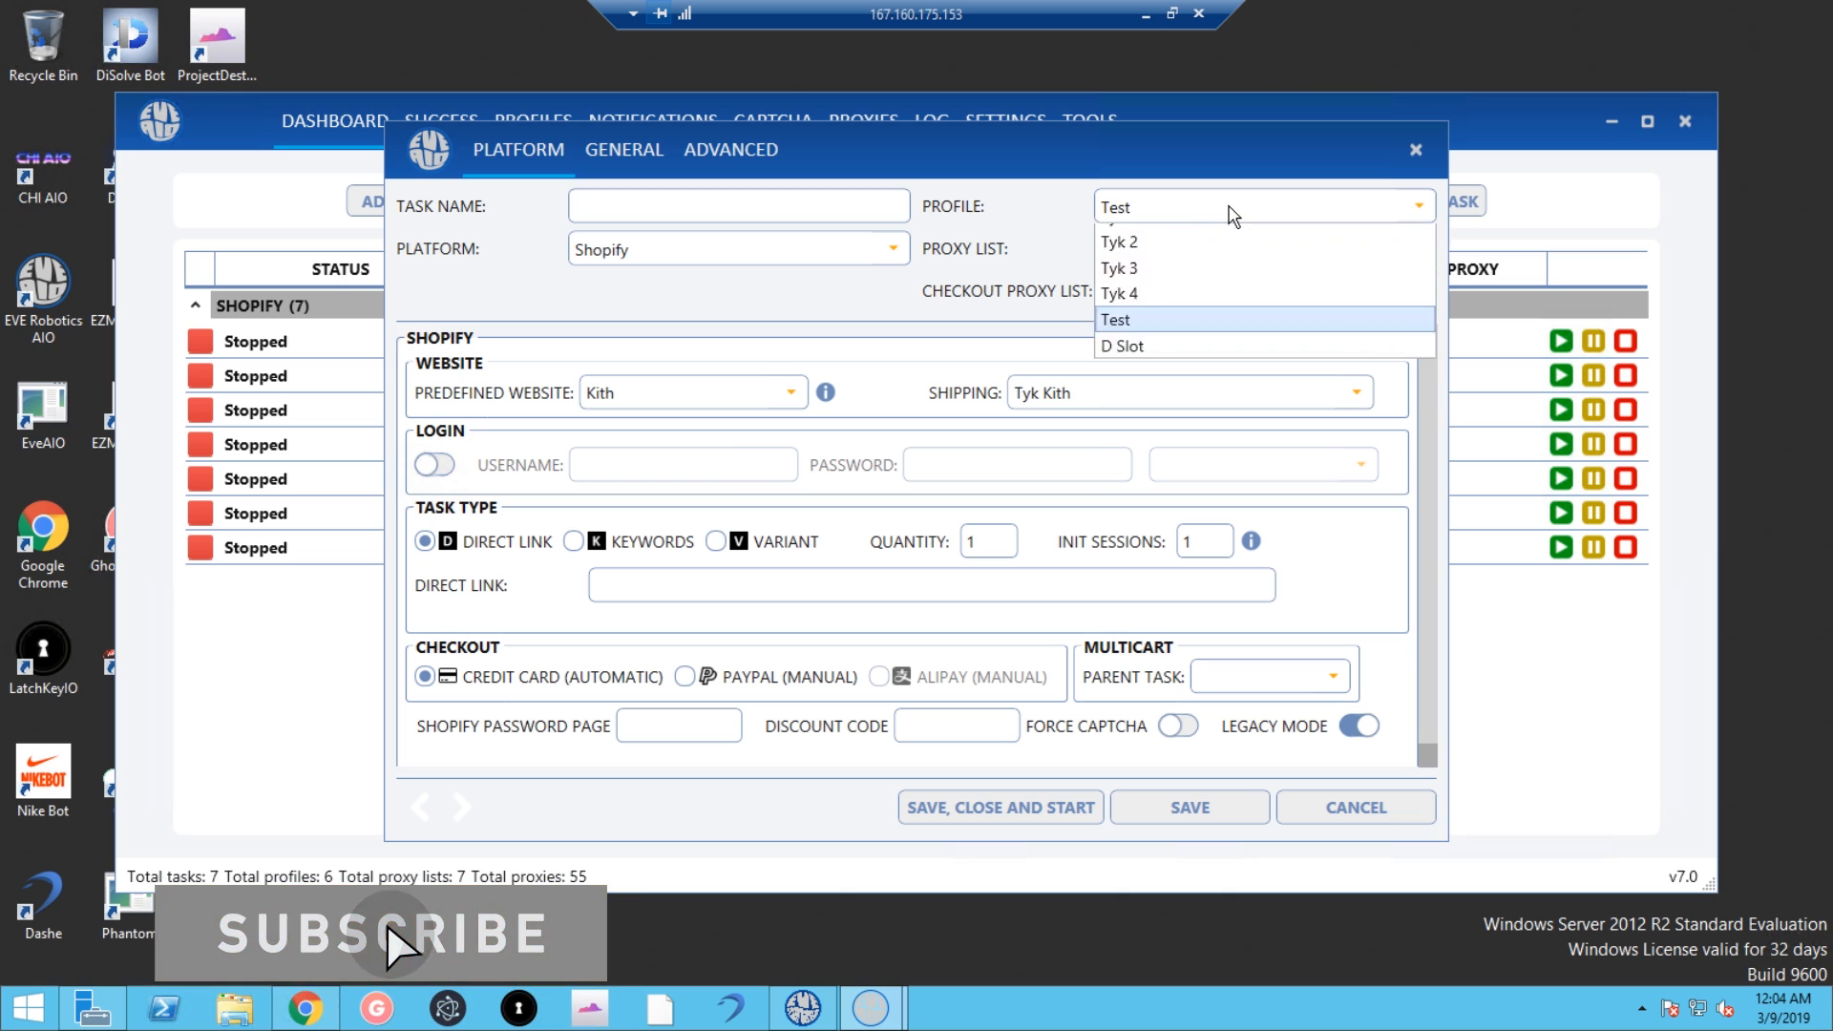
click(1154, 342)
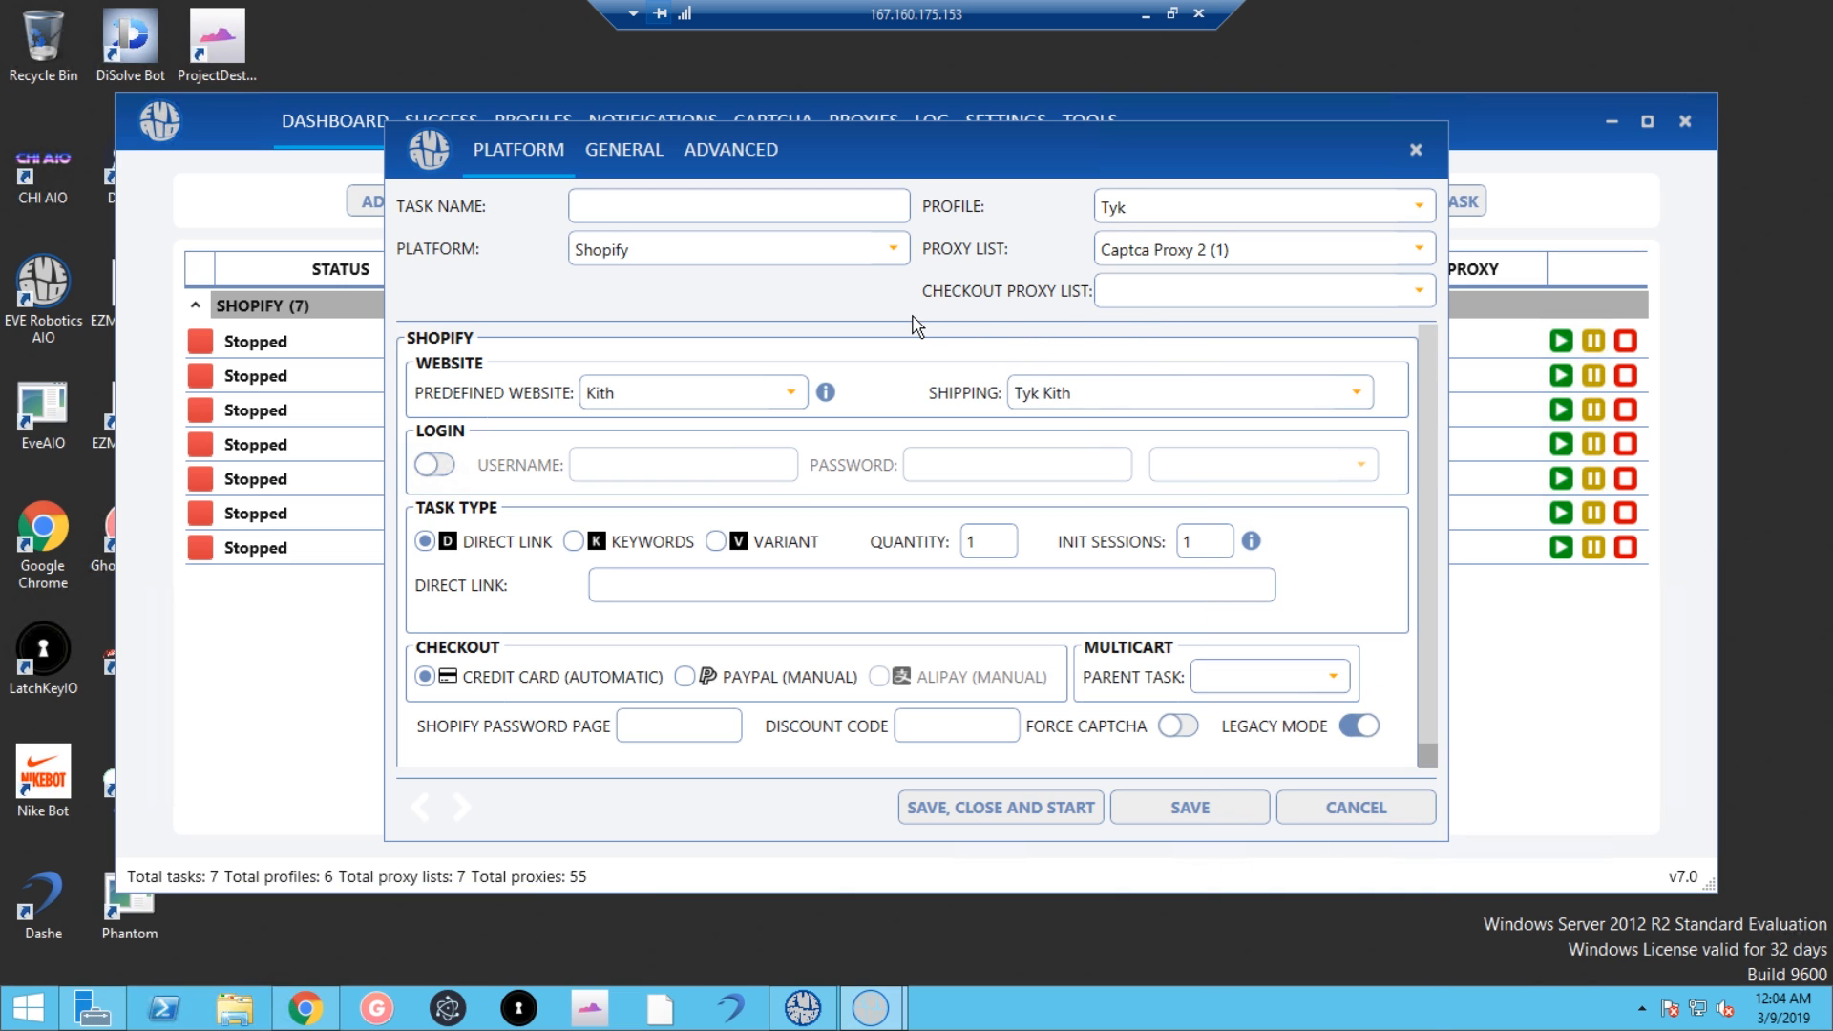
click(432, 465)
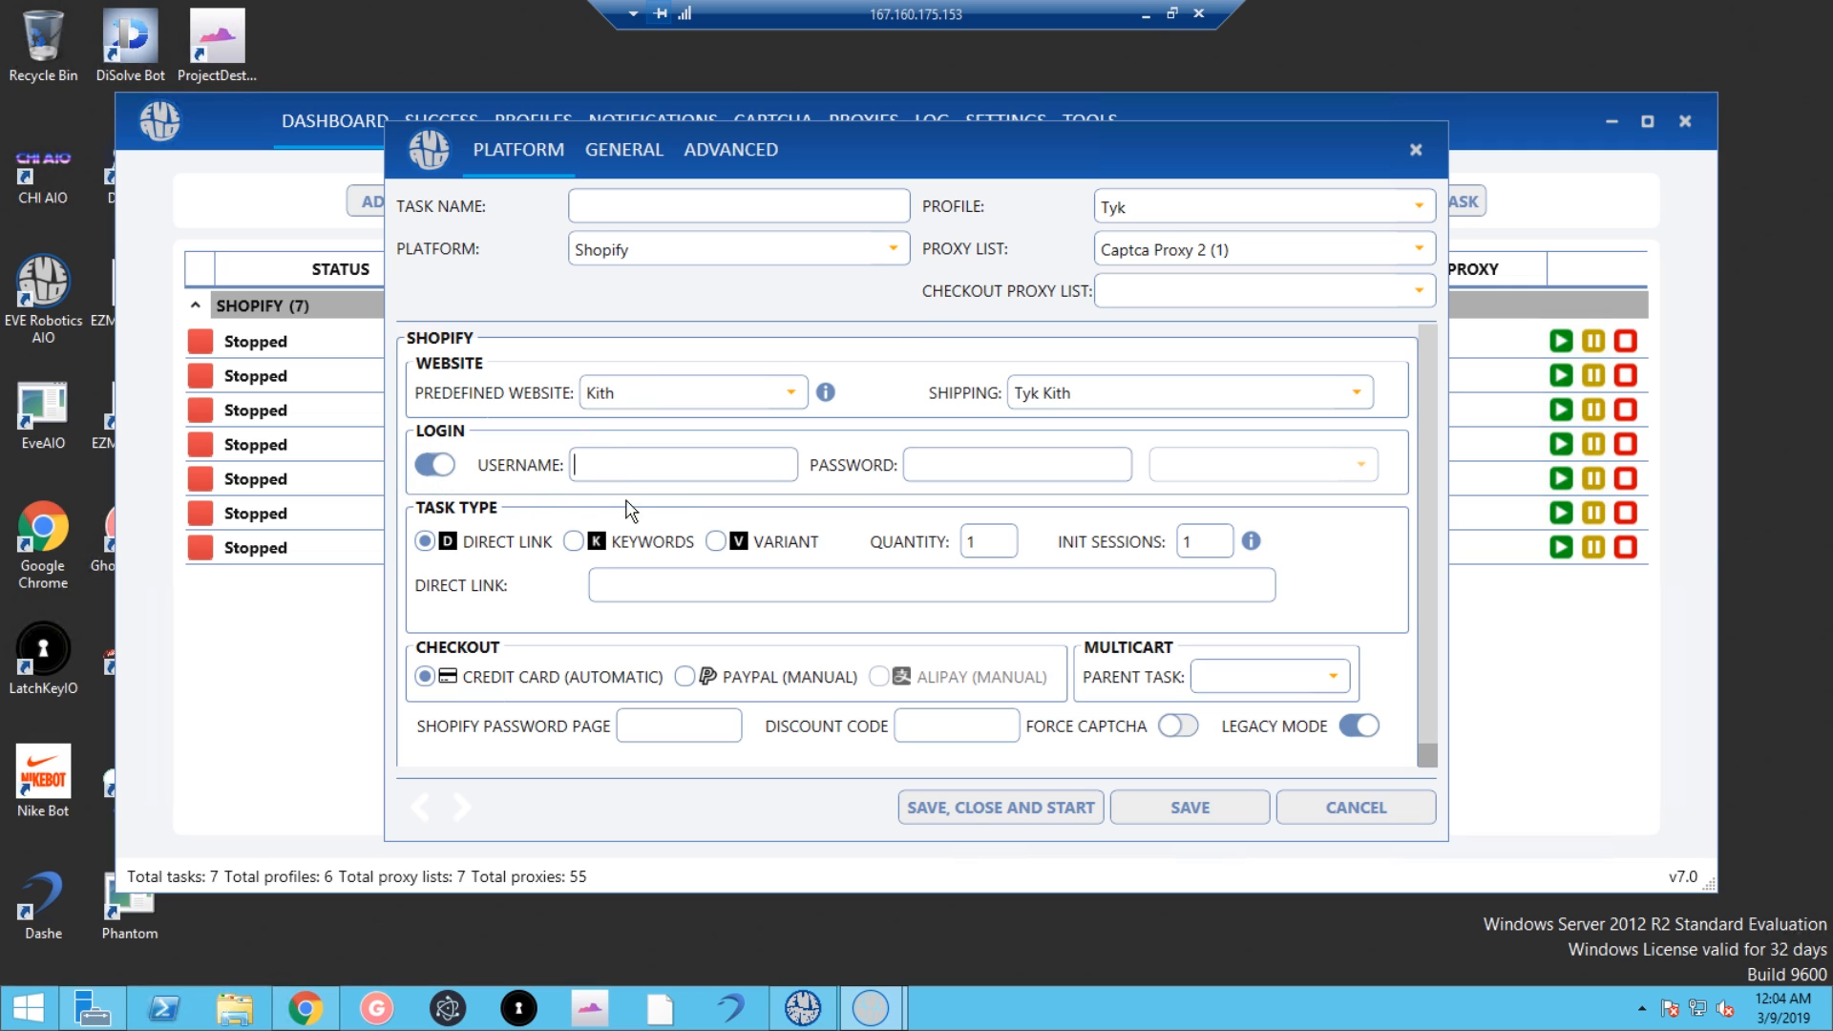
click(1056, 468)
Step: Change the predefined website from Kith to Undefeated, passing briefly through Union Jordan
click(767, 393)
scroll(735, 630, down, 1)
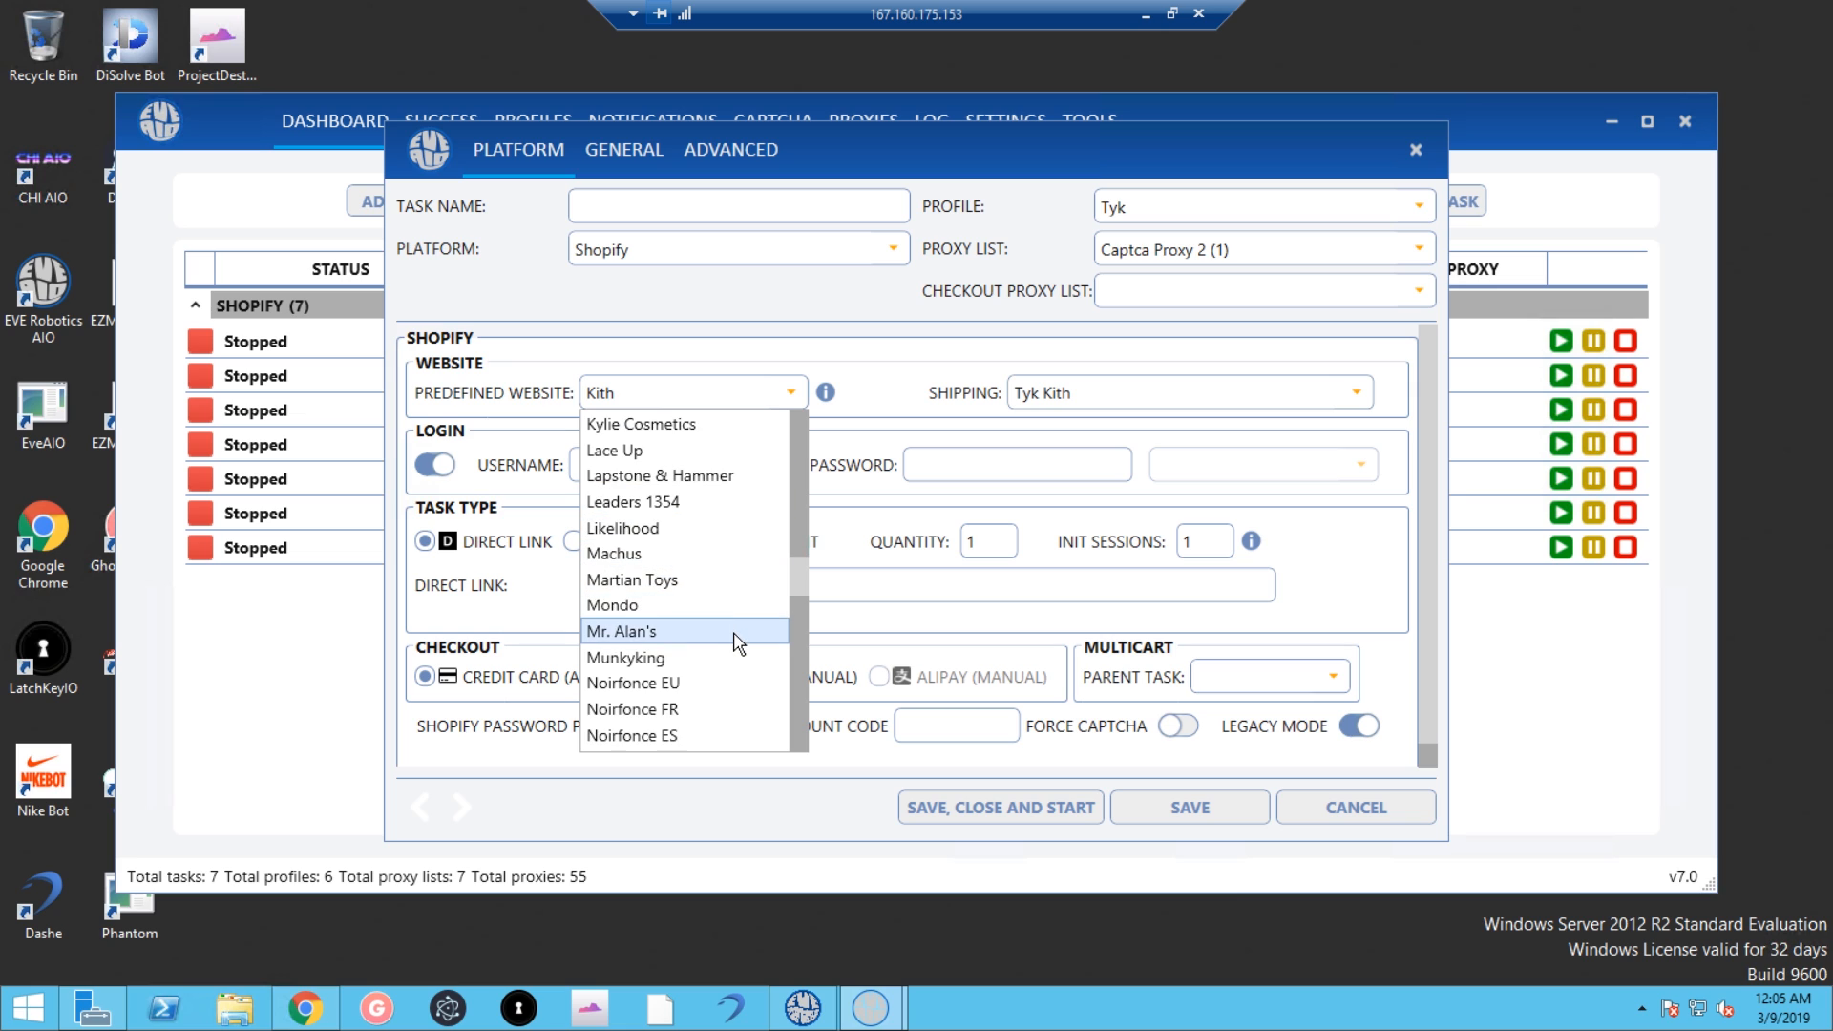
scroll(737, 650, down, 20)
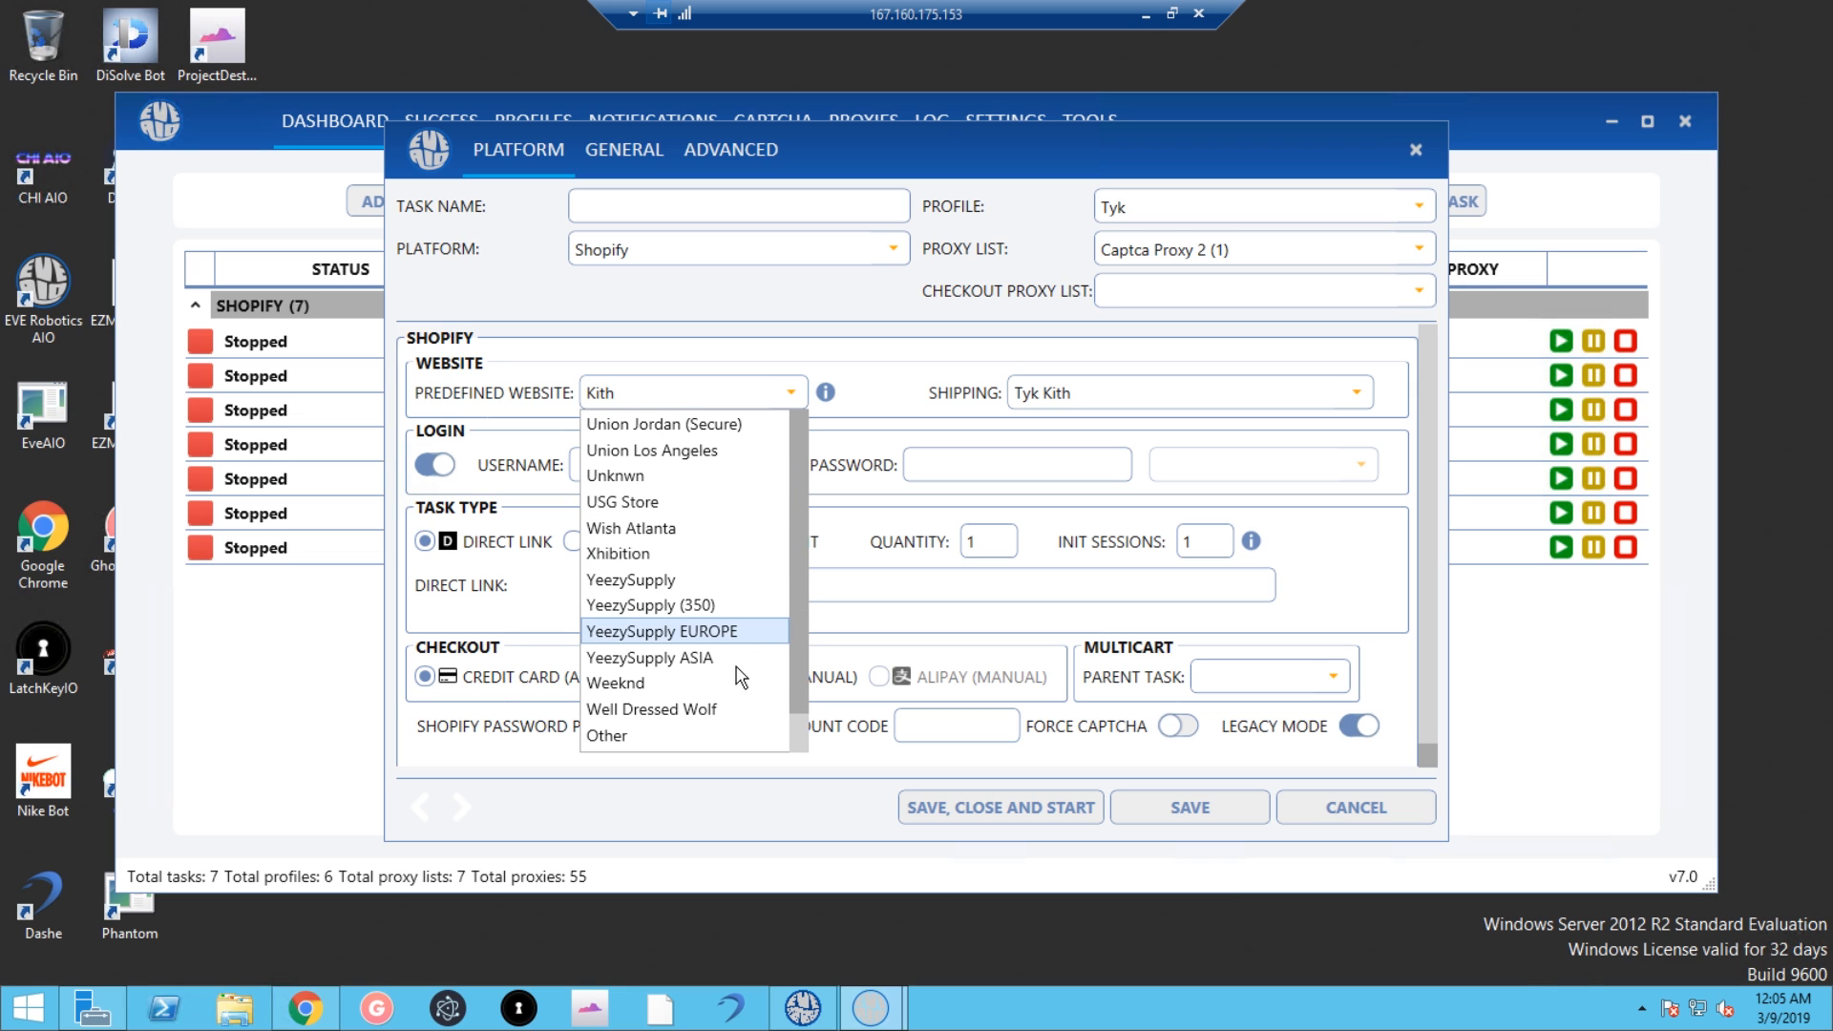
scroll(733, 649, up, 1)
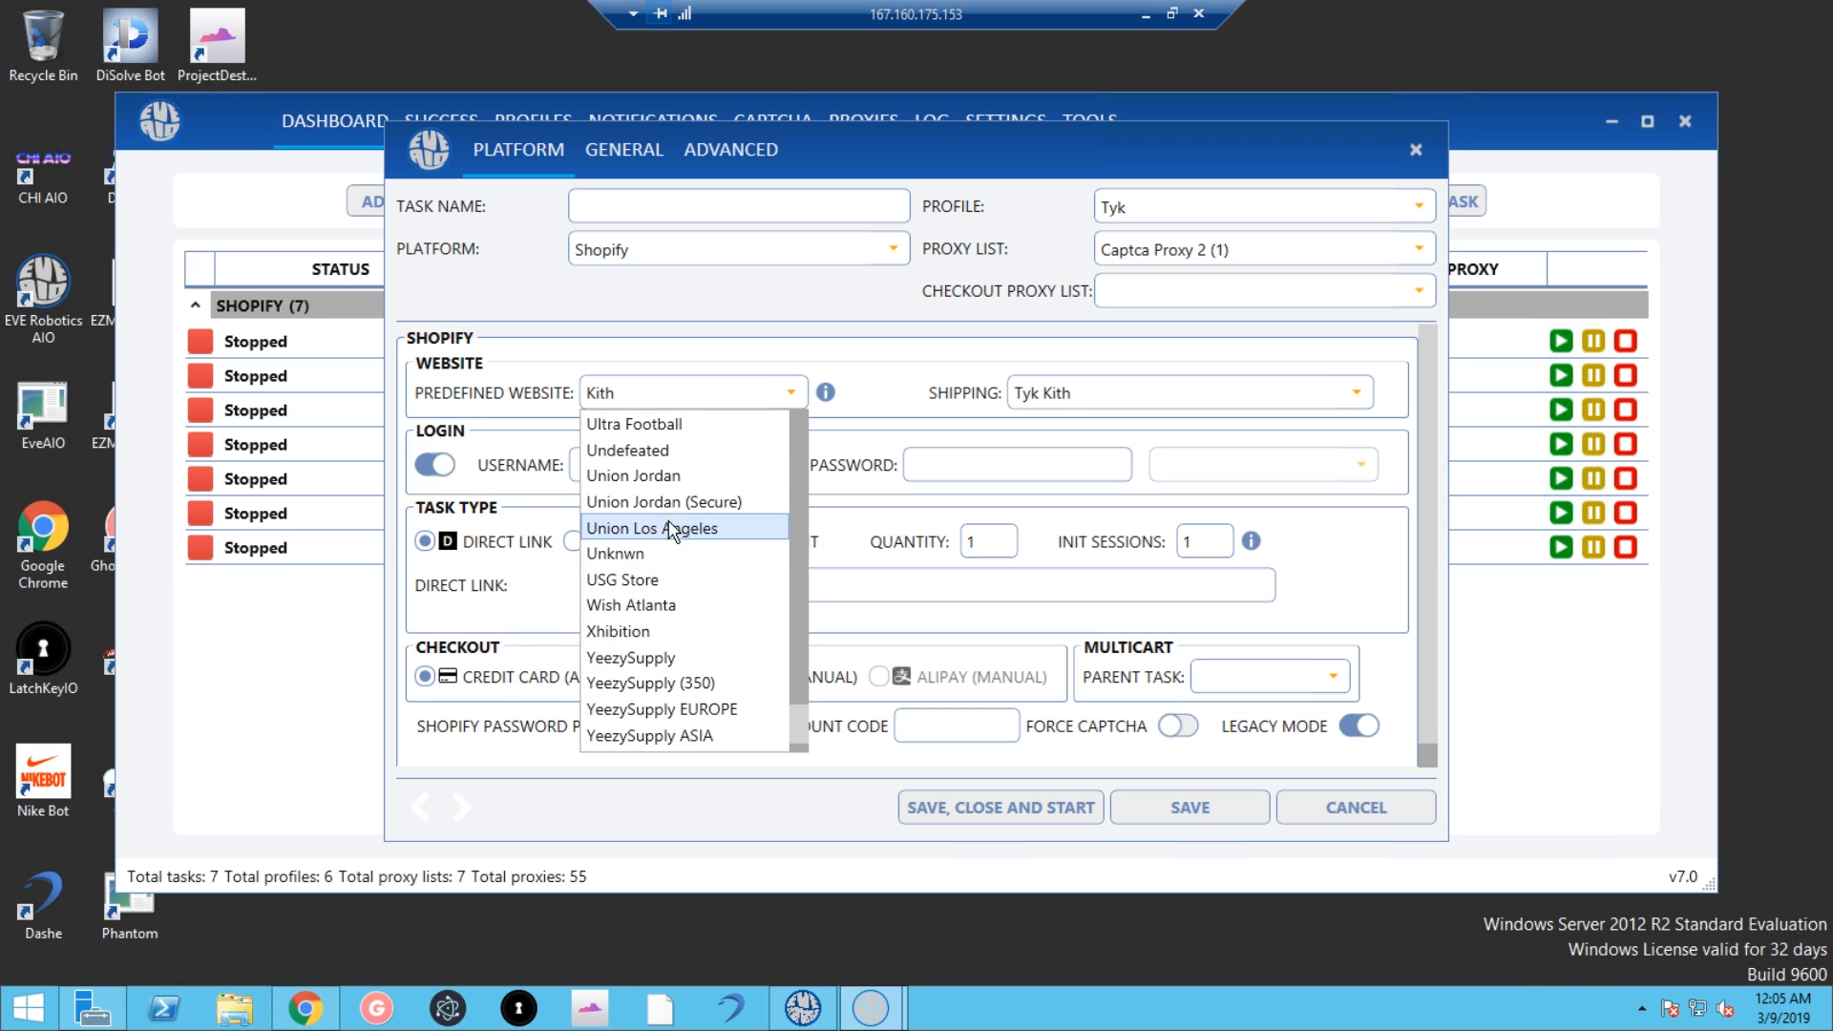
click(657, 479)
click(688, 397)
scroll(764, 573, up, 1)
click(630, 432)
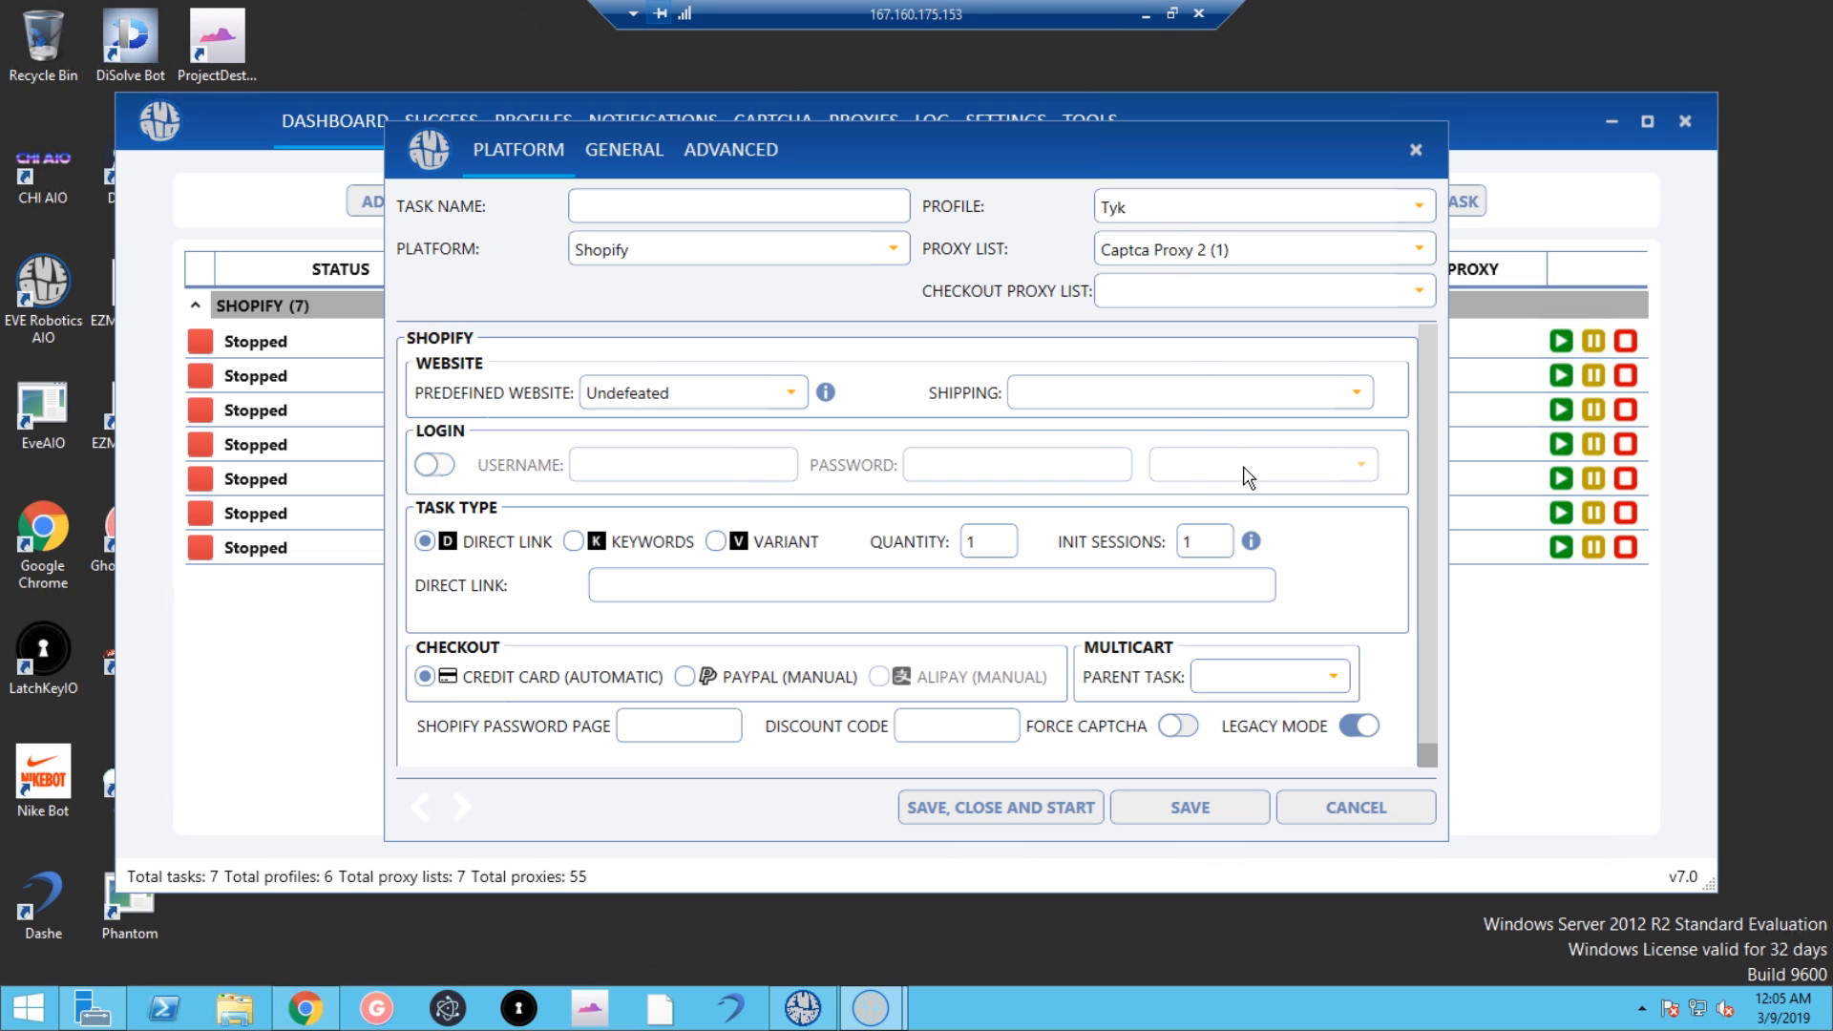
Step: Fill the Undefeated task's username and password from the second saved account
click(1363, 465)
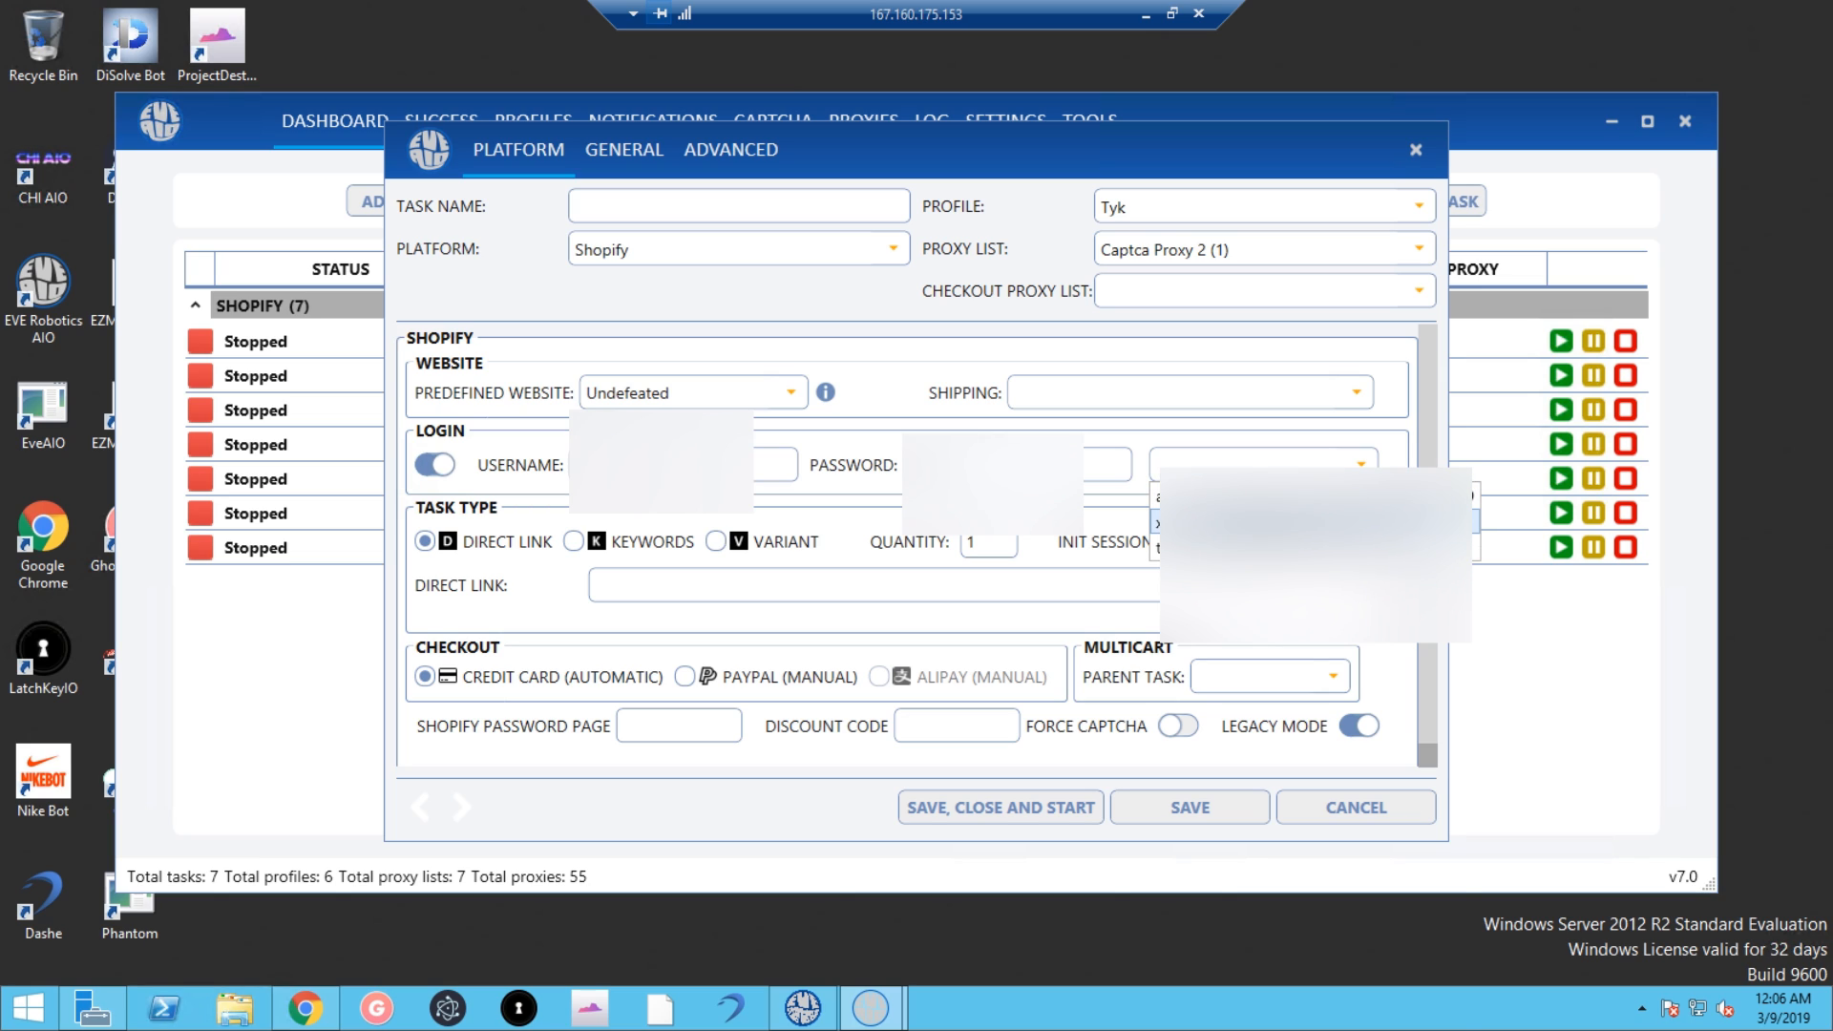
click(1308, 517)
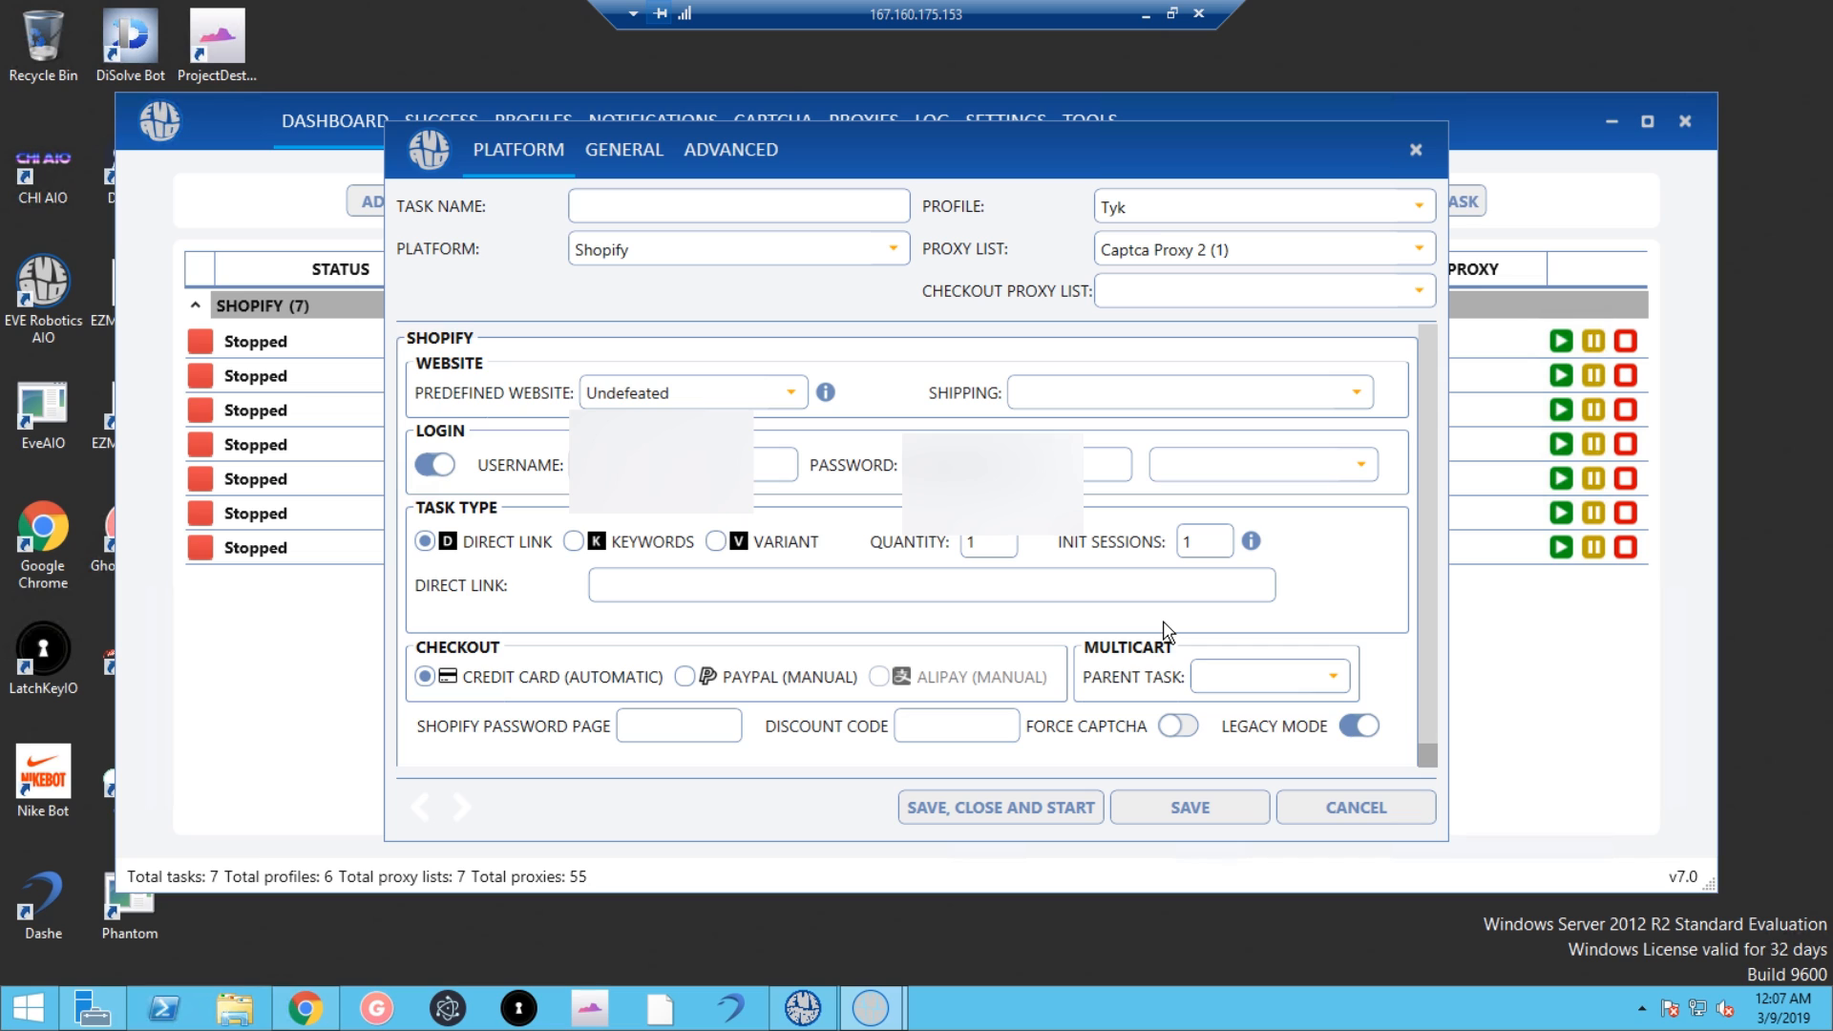
scroll(712, 596, down, 1)
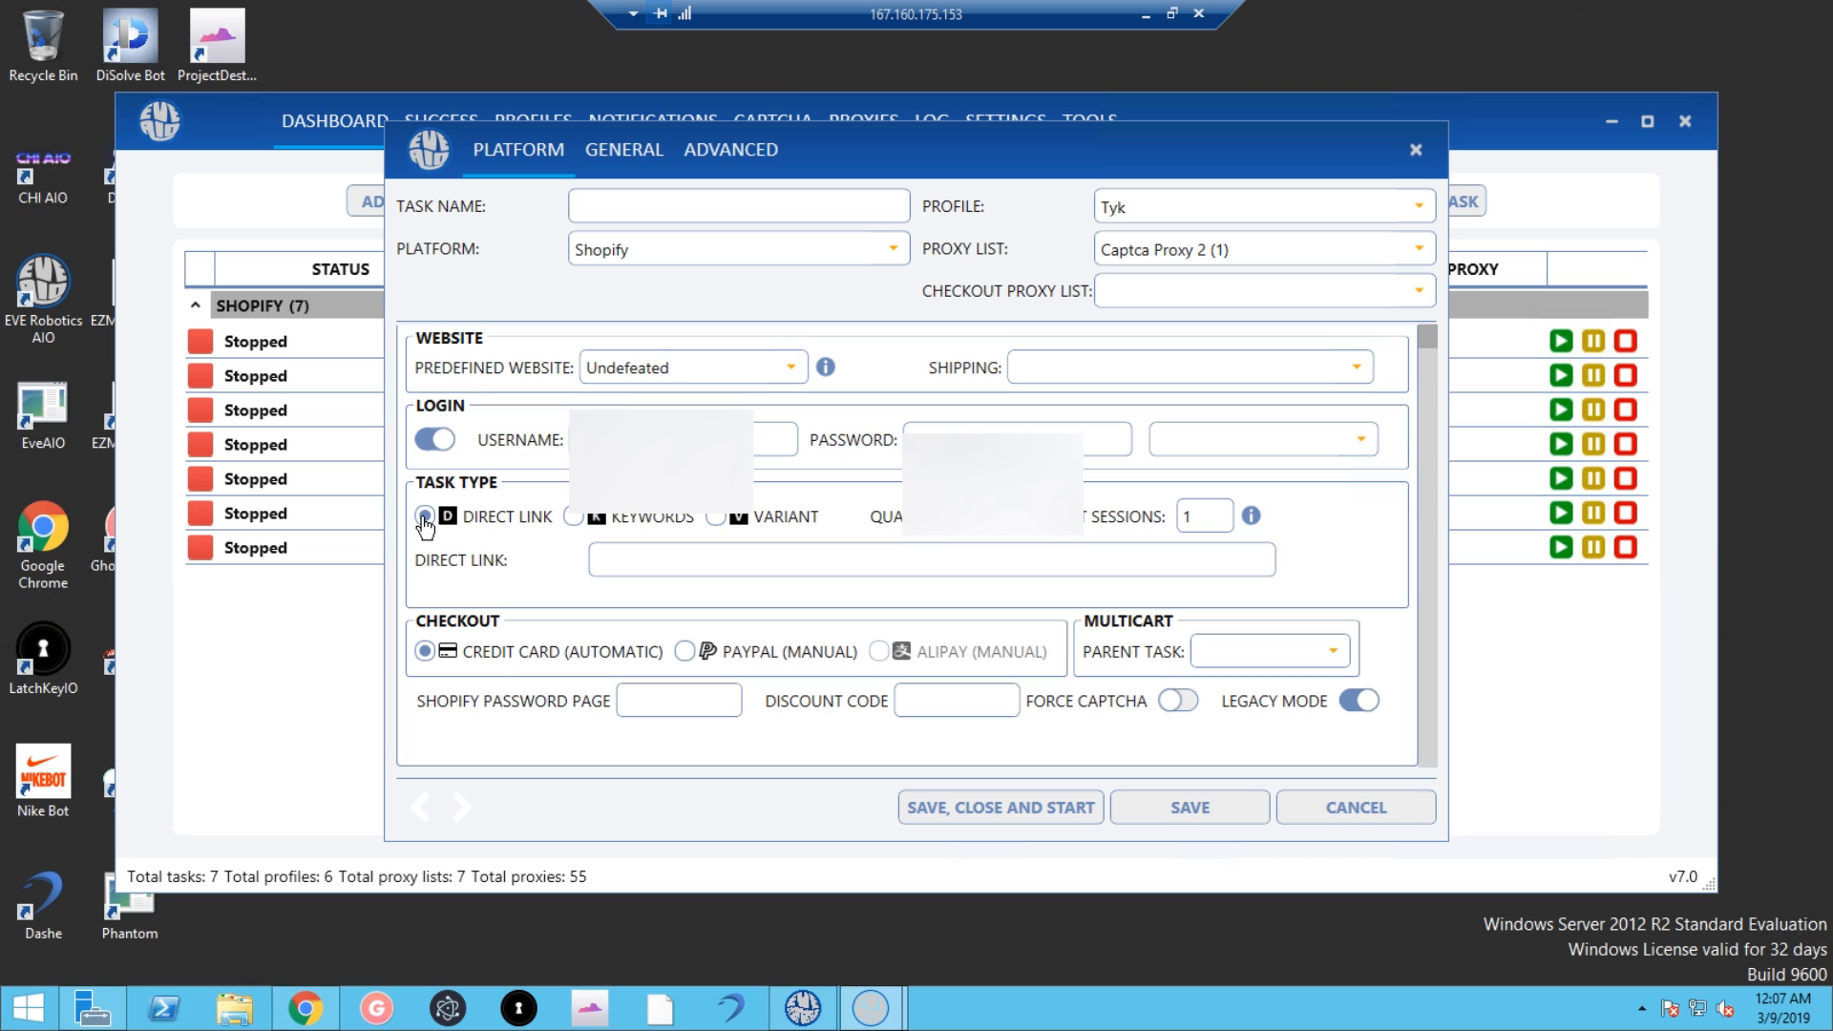
Step: Try the Direct Link and Variant task types, then settle on Keywords
click(574, 517)
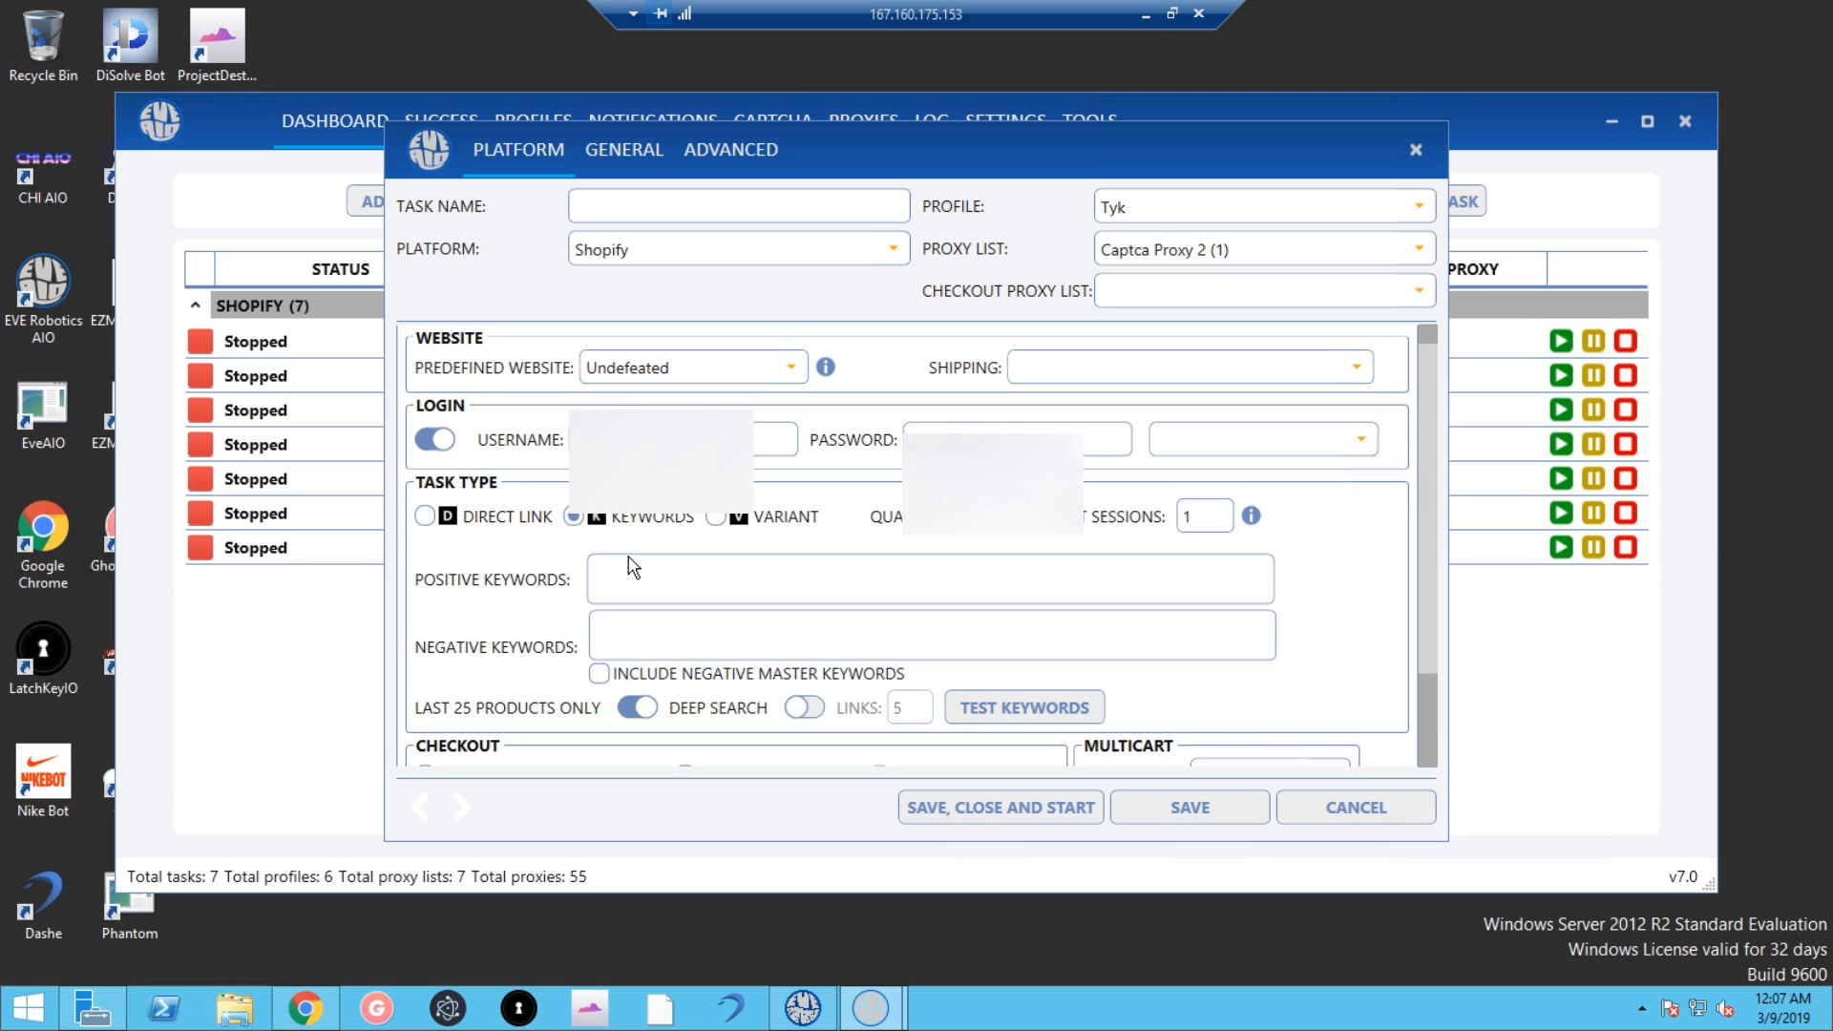
click(425, 516)
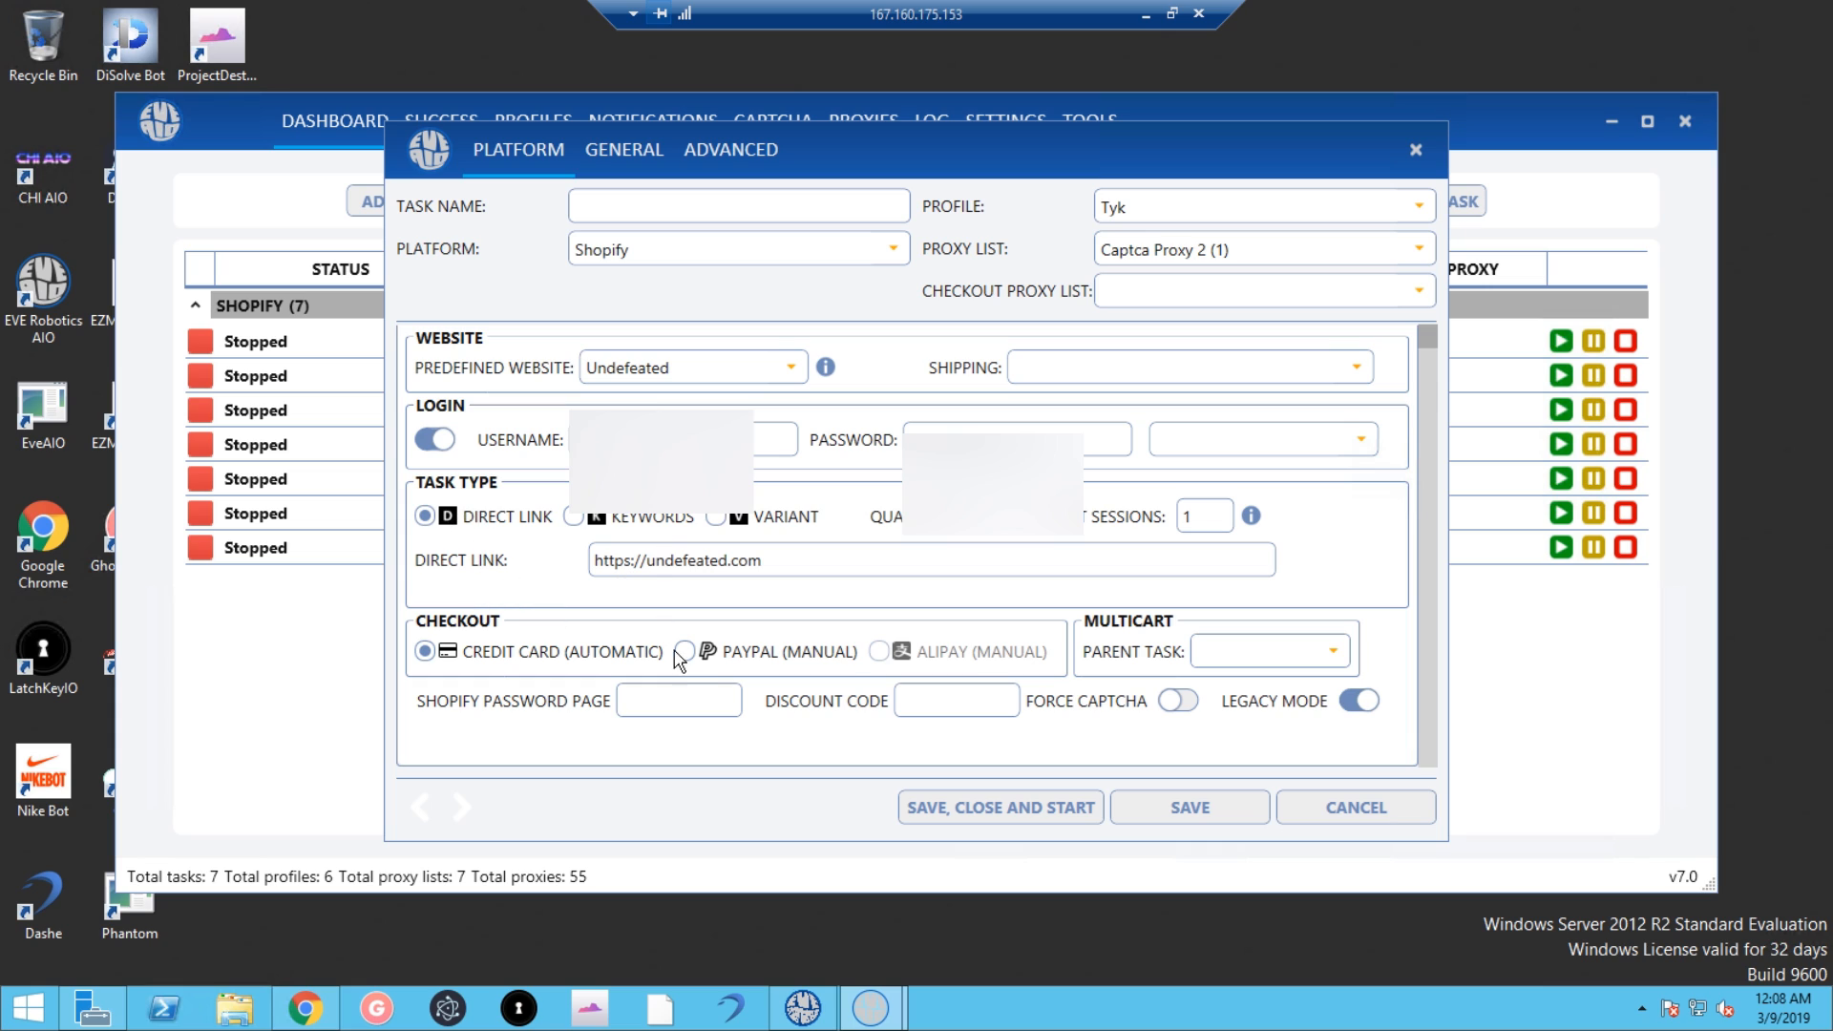
click(715, 520)
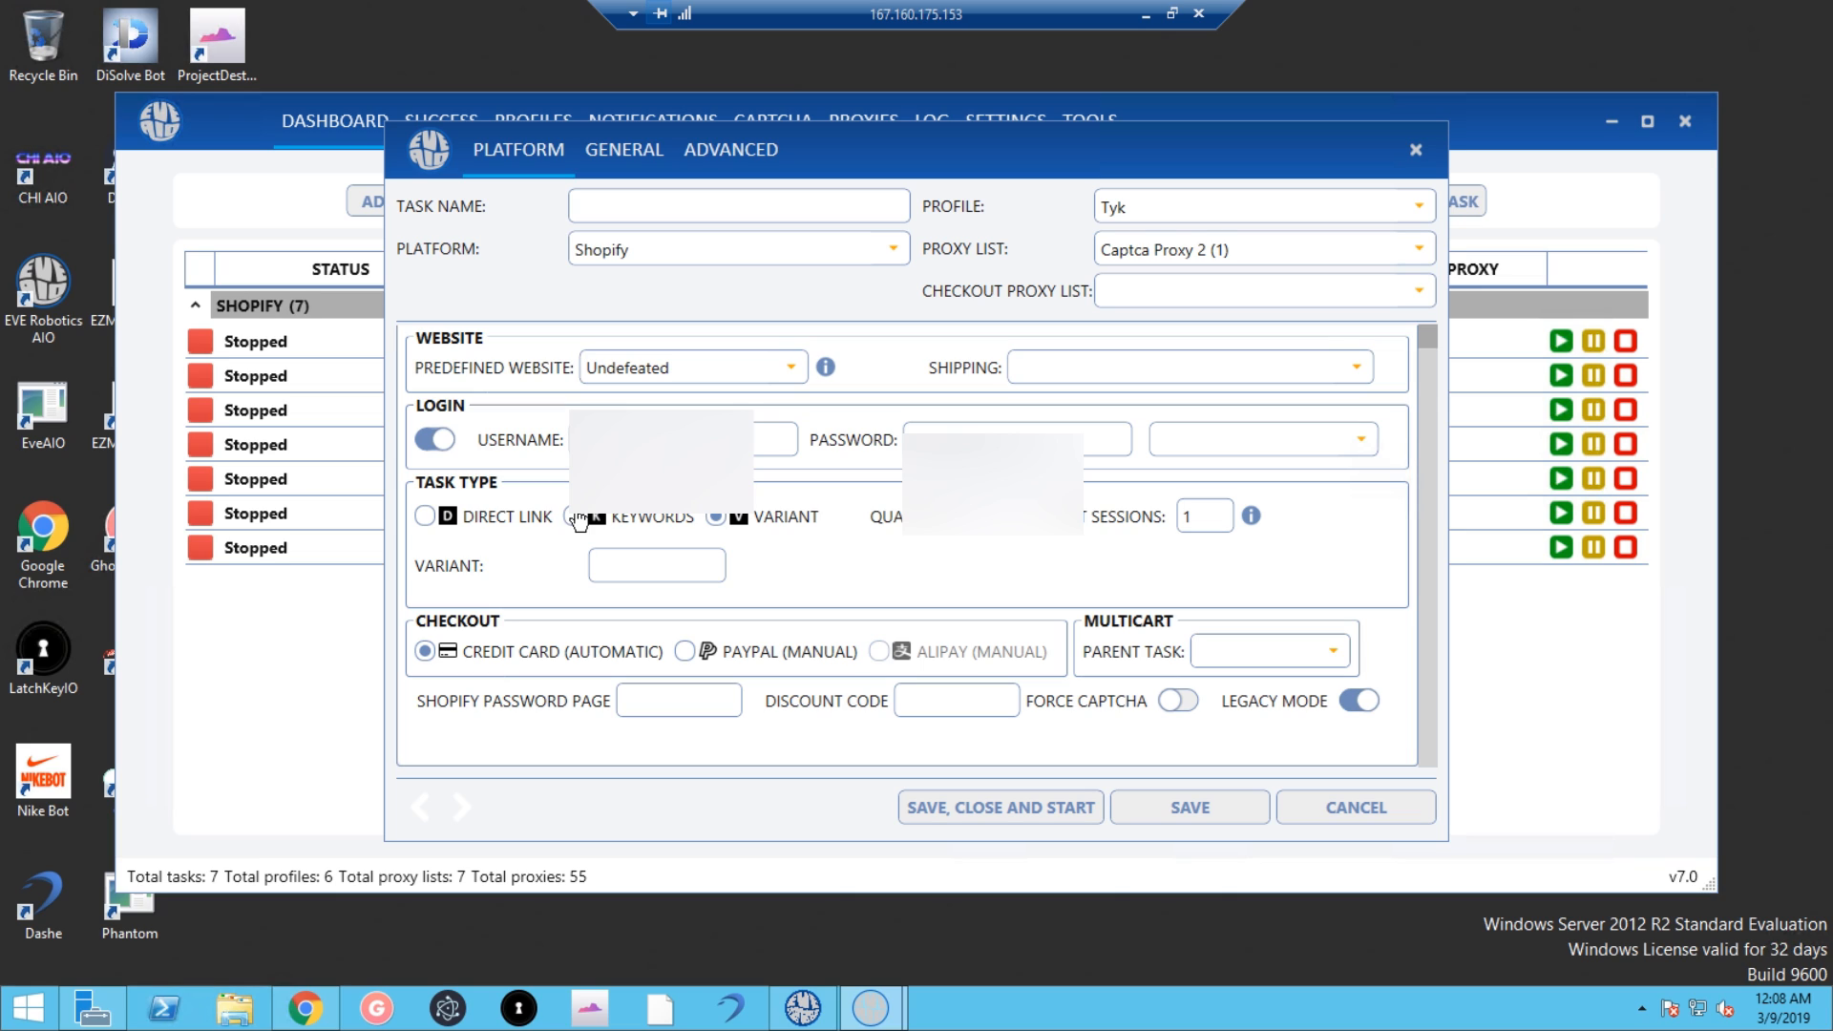
click(425, 516)
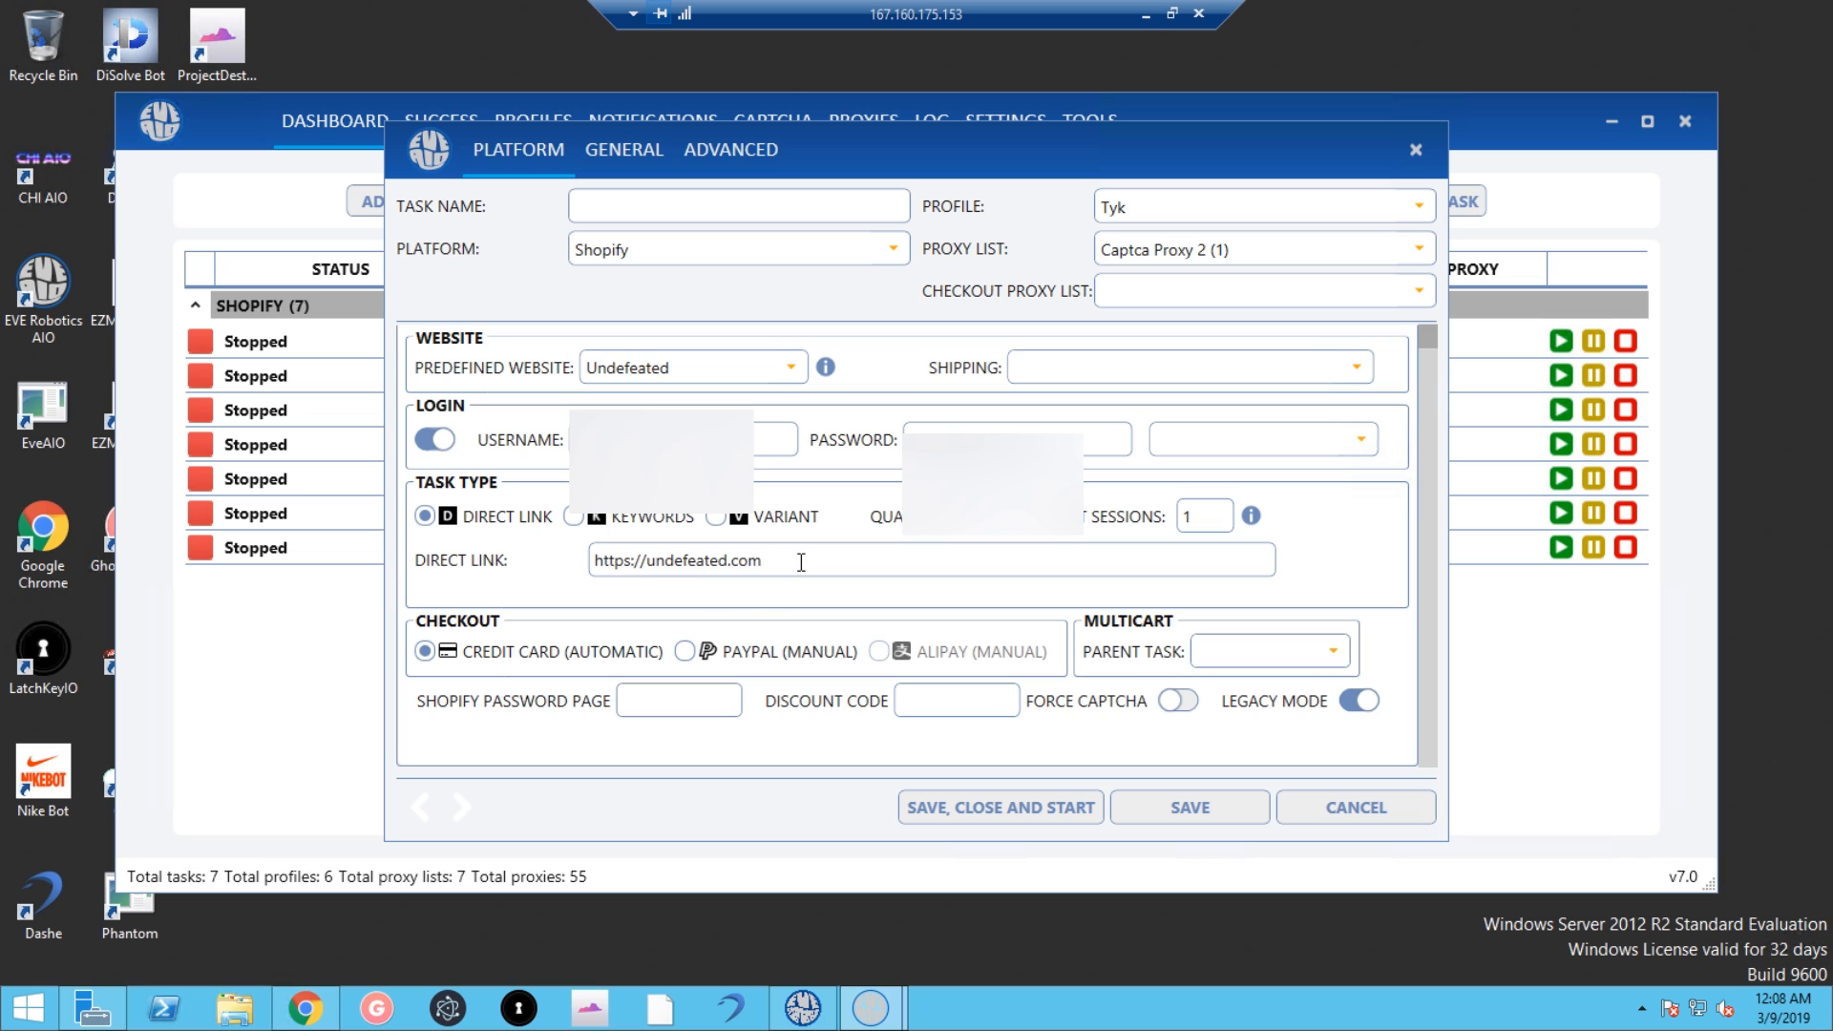
drag(802, 559, 491, 571)
click(768, 564)
click(574, 517)
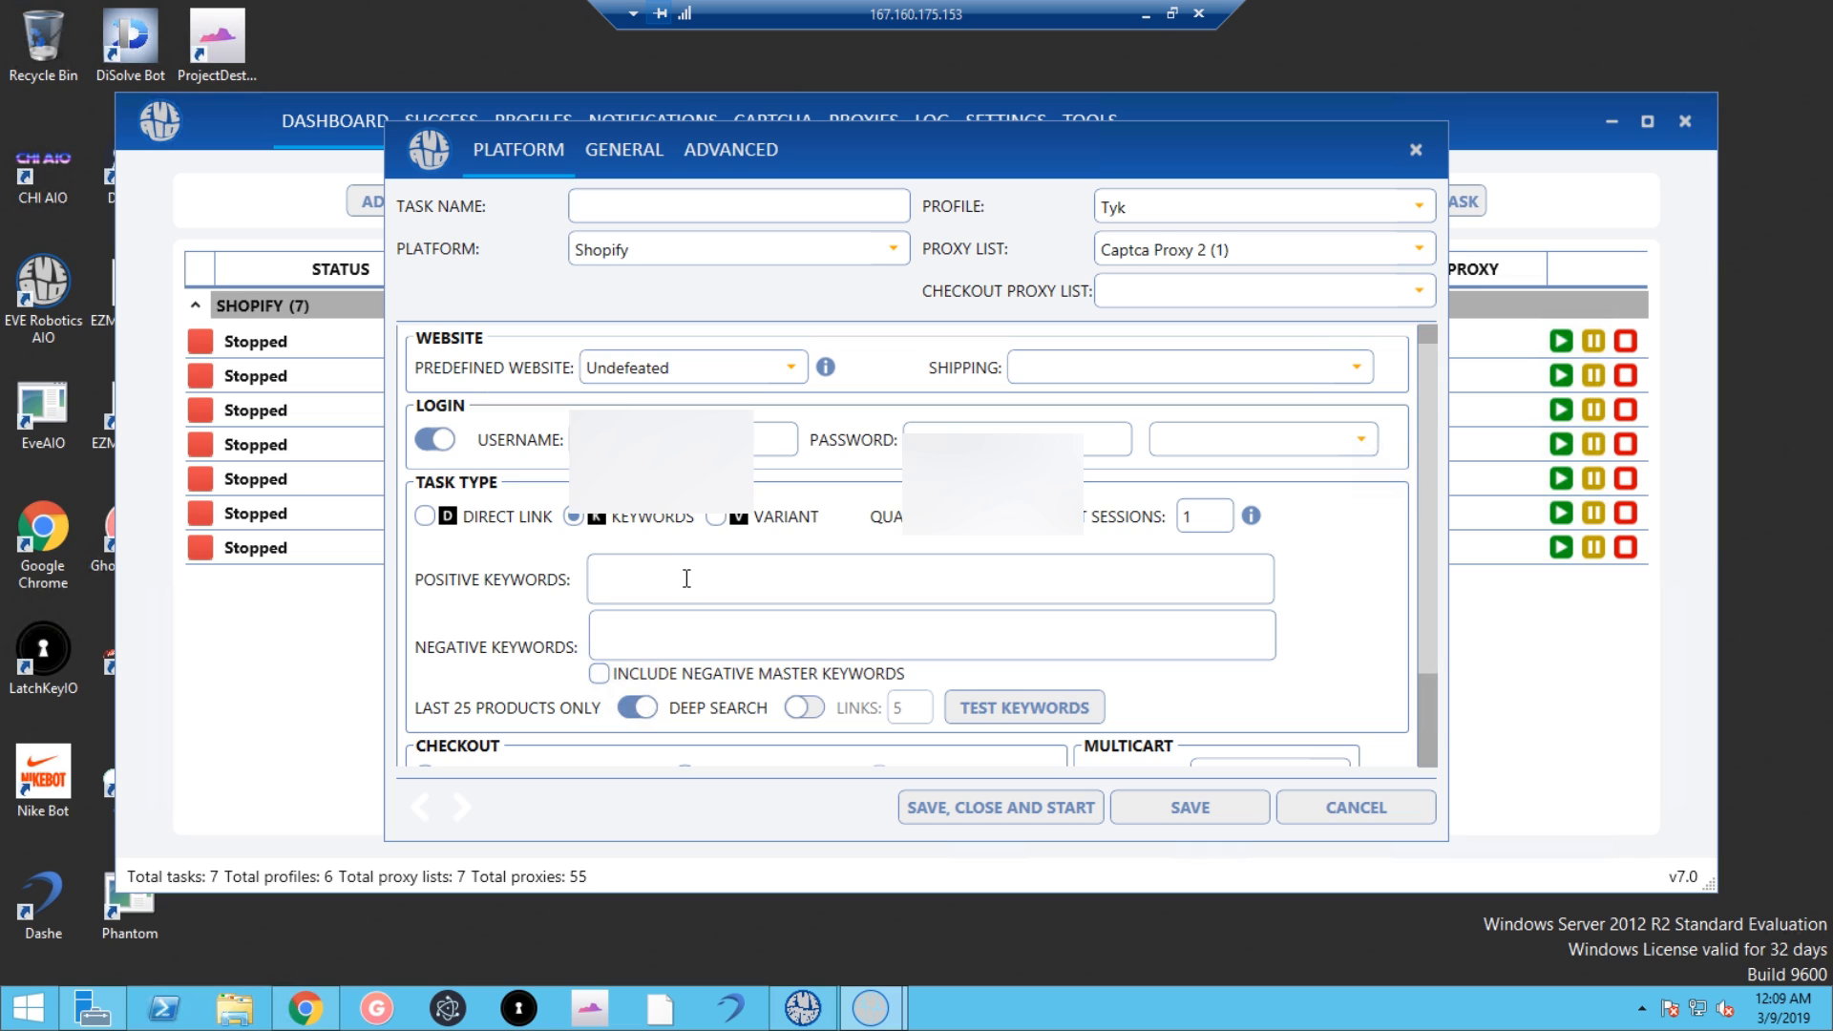
Step: Enter positive keywords 'the 10' and negative keywords 'nrg gs'
click(686, 578)
text(the 10)
click(725, 619)
text(nrg)
text(gs)
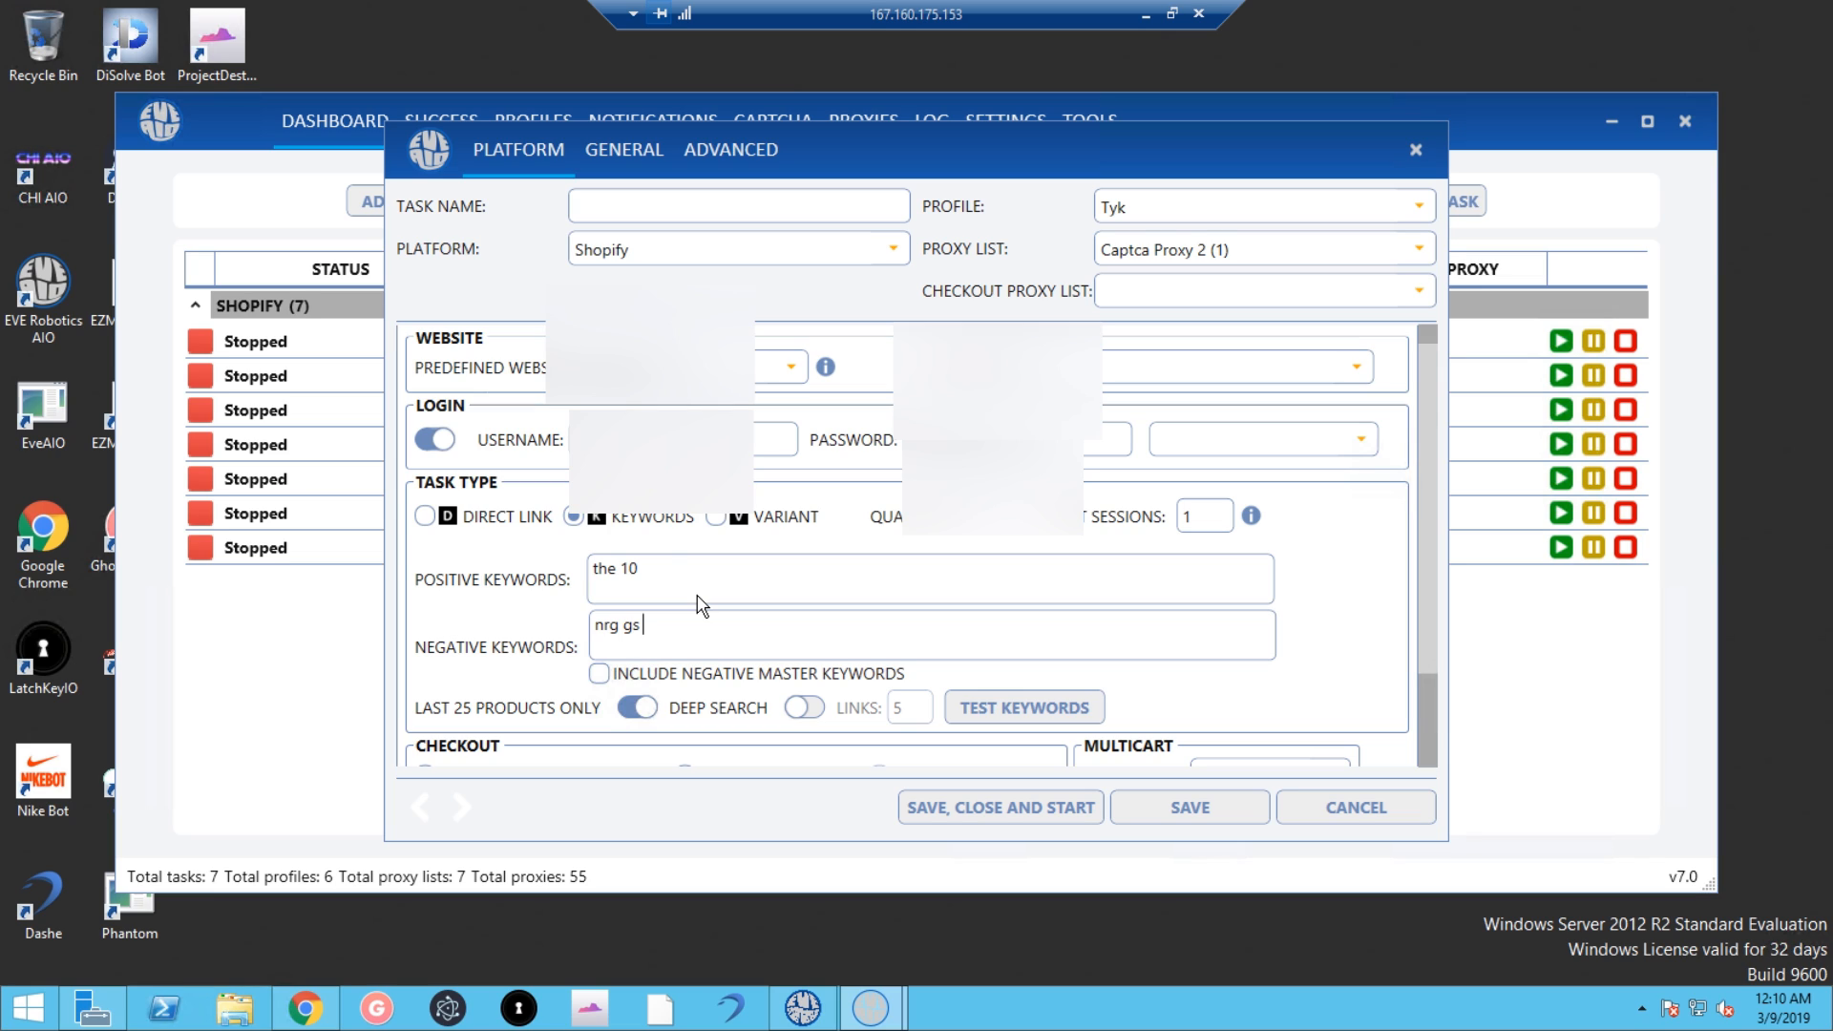
scroll(759, 511, down, 2)
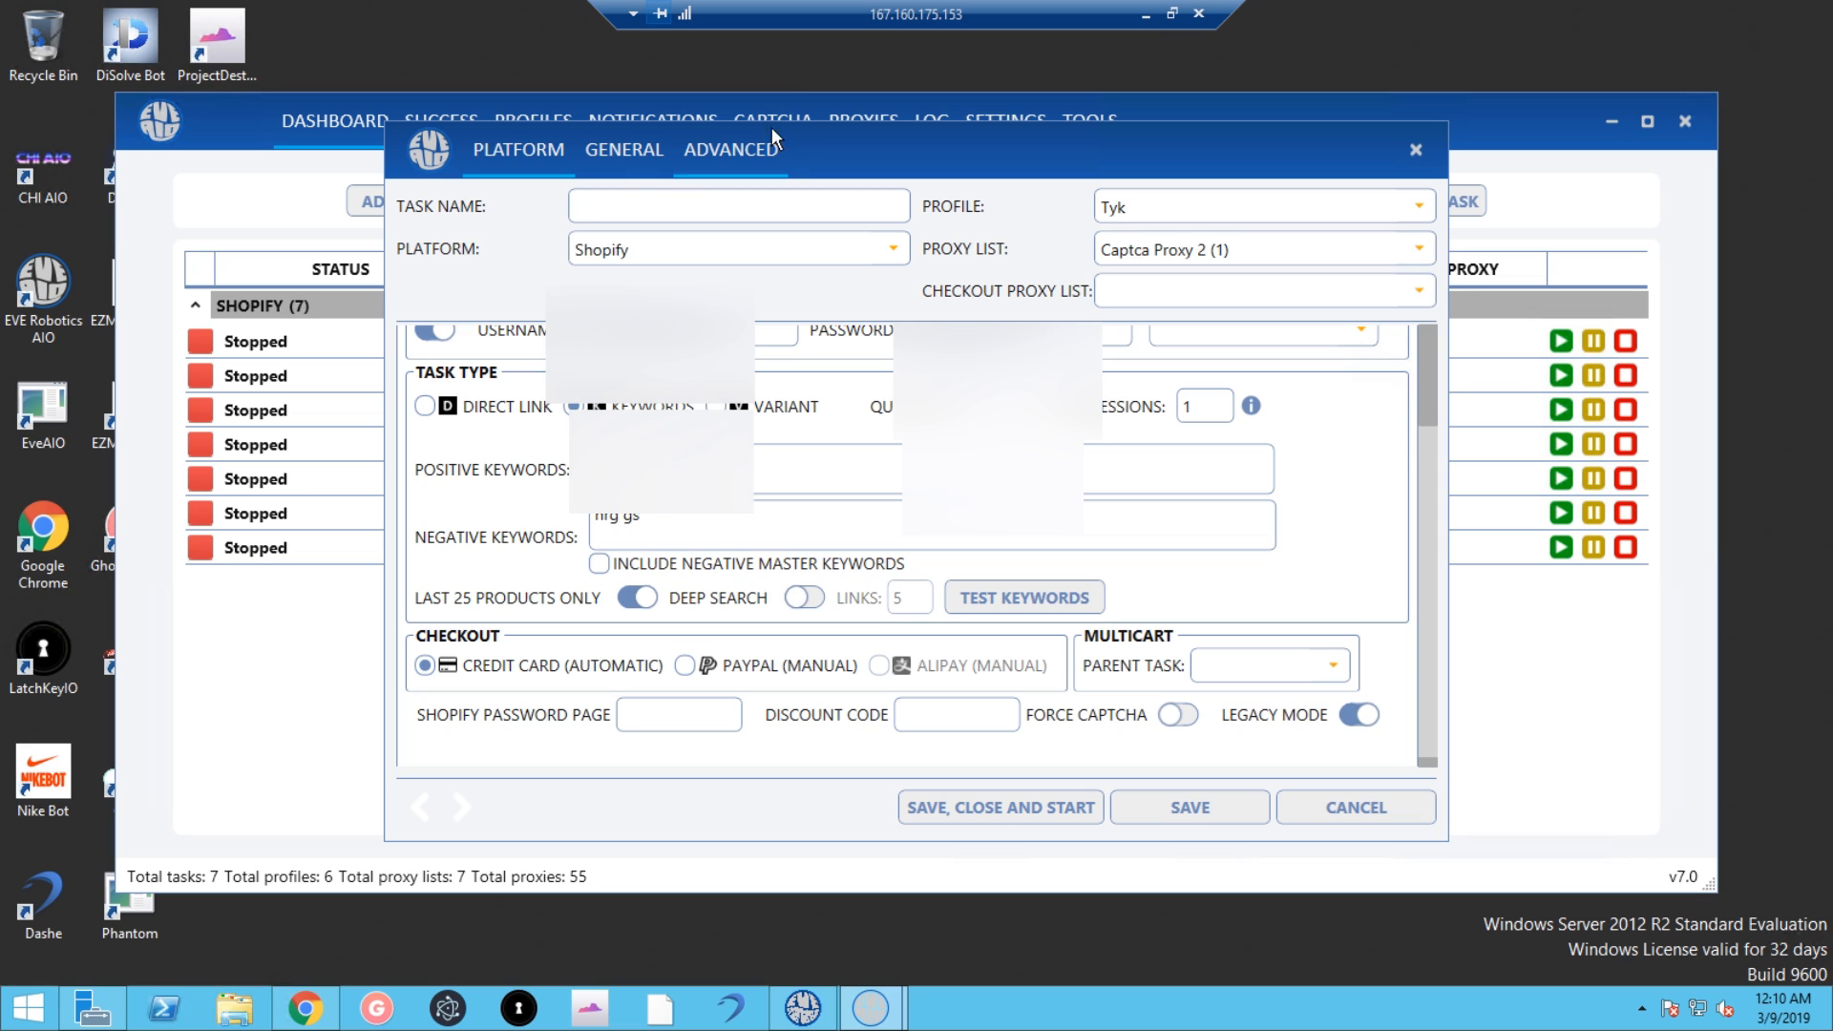
mouse_move(451, 164)
mouse_down()
mouse_move(456, 226)
mouse_move(437, 166)
mouse_up()
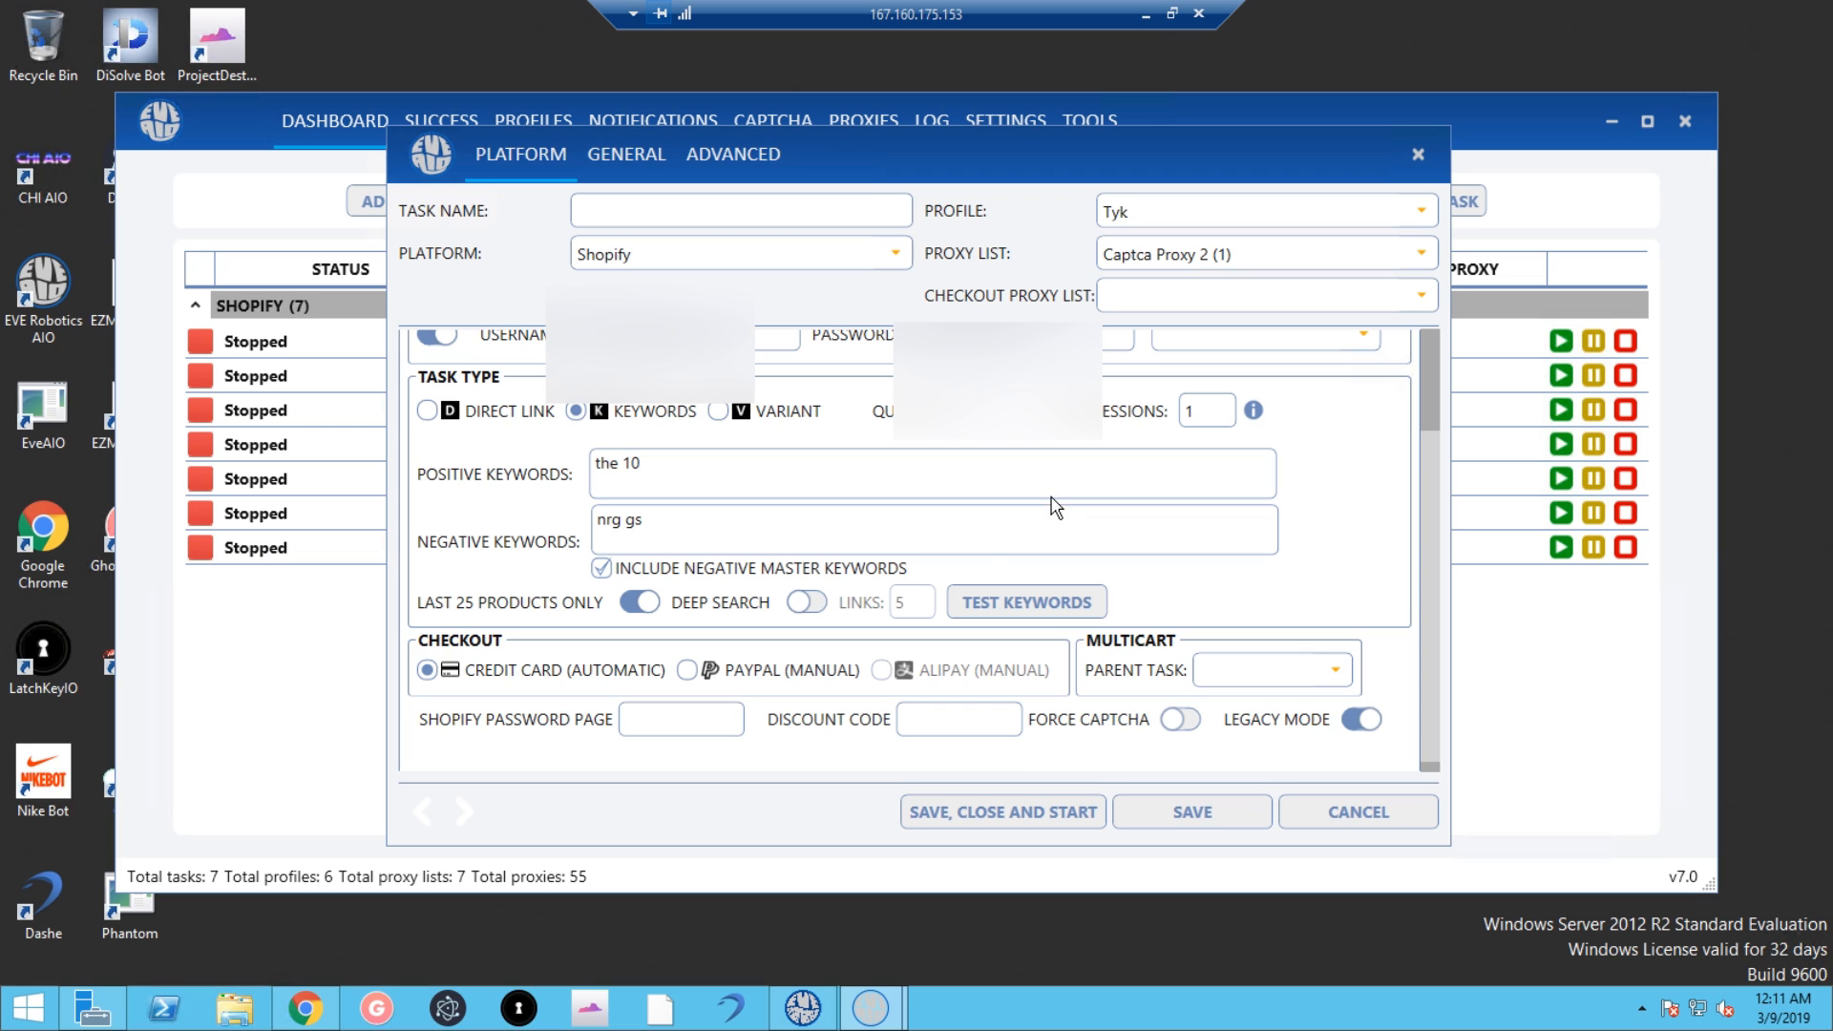
click(601, 569)
scroll(635, 630, down, 1)
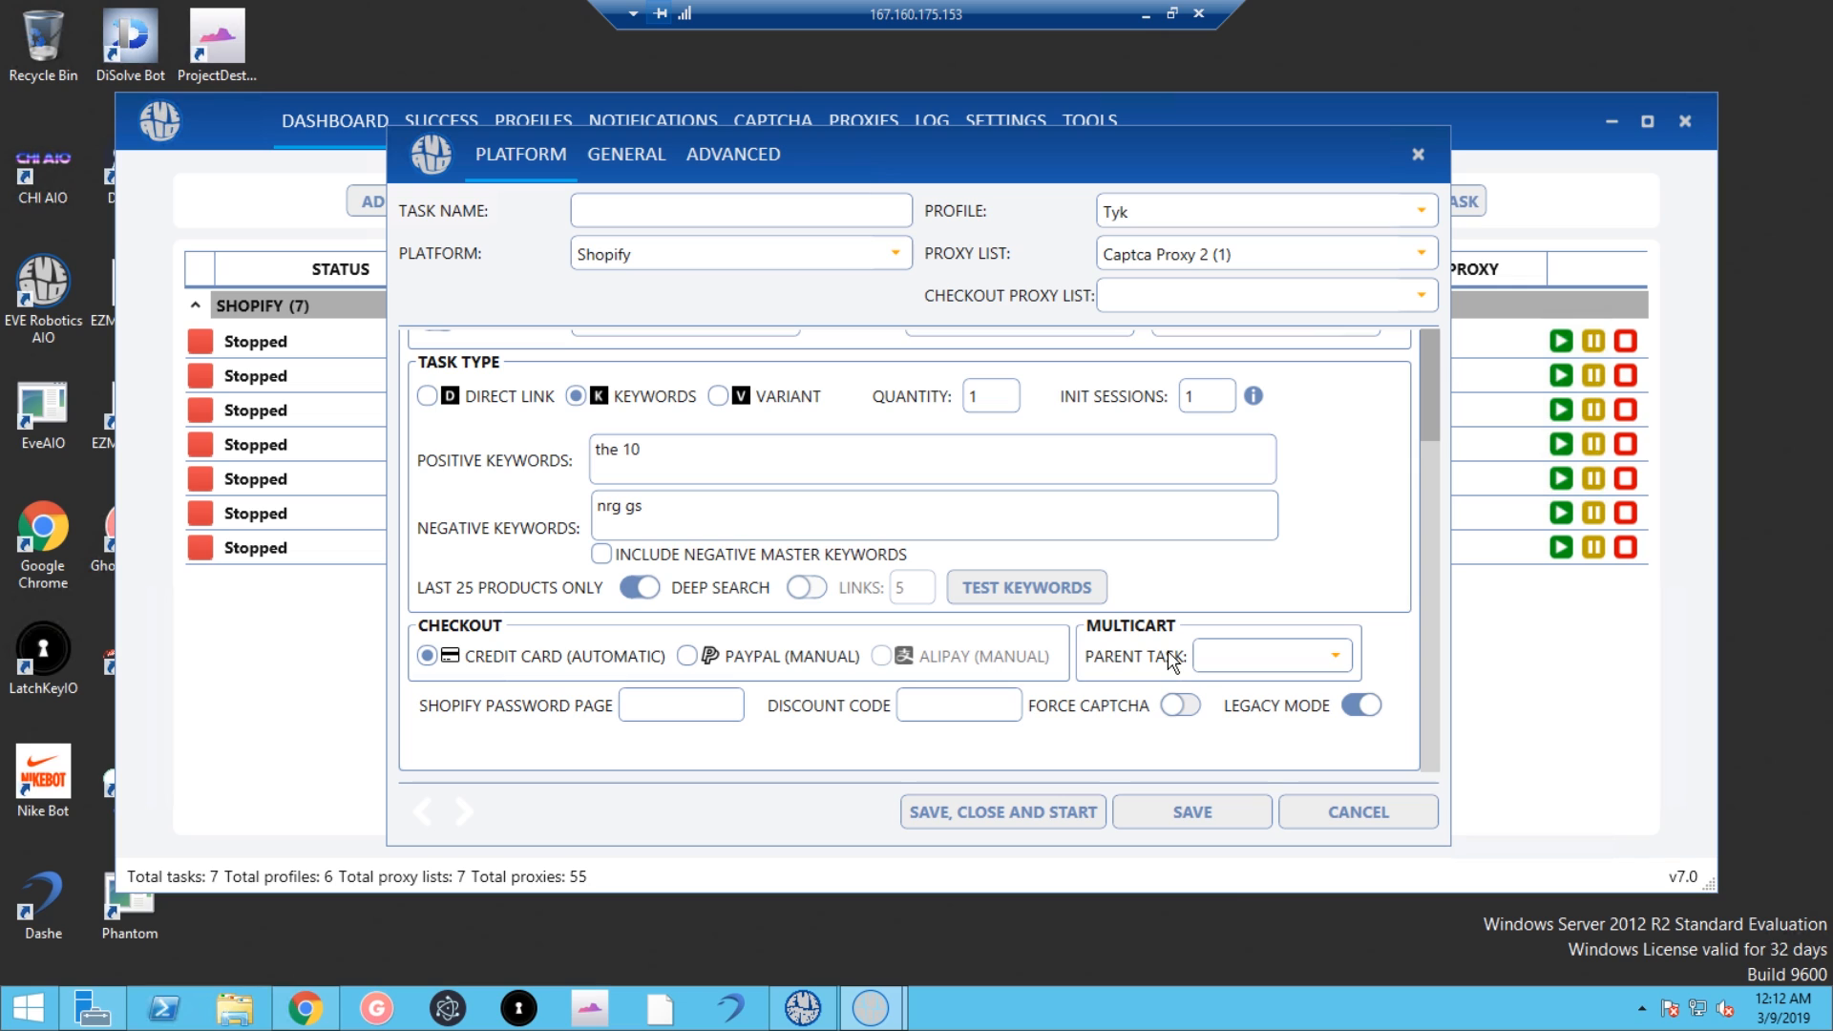
Step: Make Ty1 the parent task, leave the password page field empty, and enable Force Captcha
click(1346, 649)
click(1275, 714)
click(665, 711)
text(cou)
key(BackSpace)
key(BackSpace)
text(lown)
key(BackSpace)
key(BackSpace)
key(BackSpace)
key(BackSpace)
key(BackSpace)
click(1191, 695)
Step: Turn legacy mode off for the task
click(1370, 706)
click(1363, 706)
click(1363, 704)
Step: In General settings, set the size to Random in Exclude mode with random-size fallback enabled
click(632, 153)
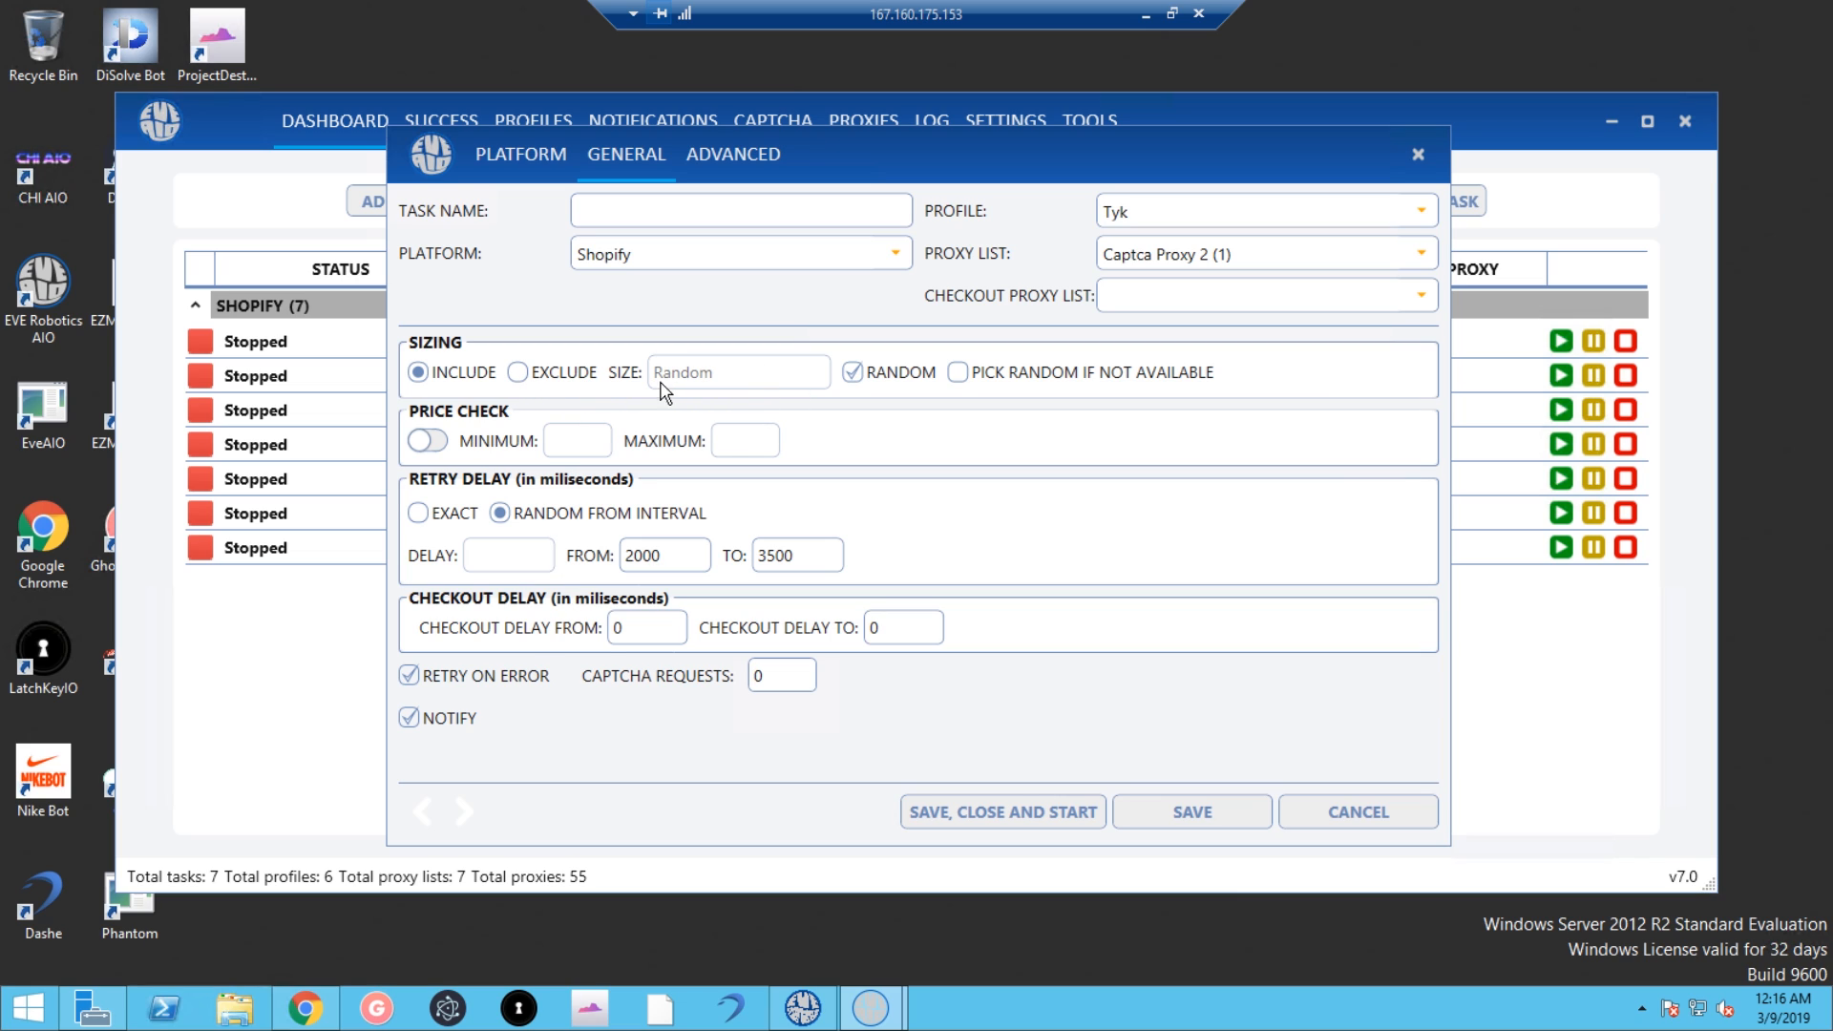
key(BackSpace)
key(BackSpace)
key(BackSpace)
key(BackSpace)
key(BackSpace)
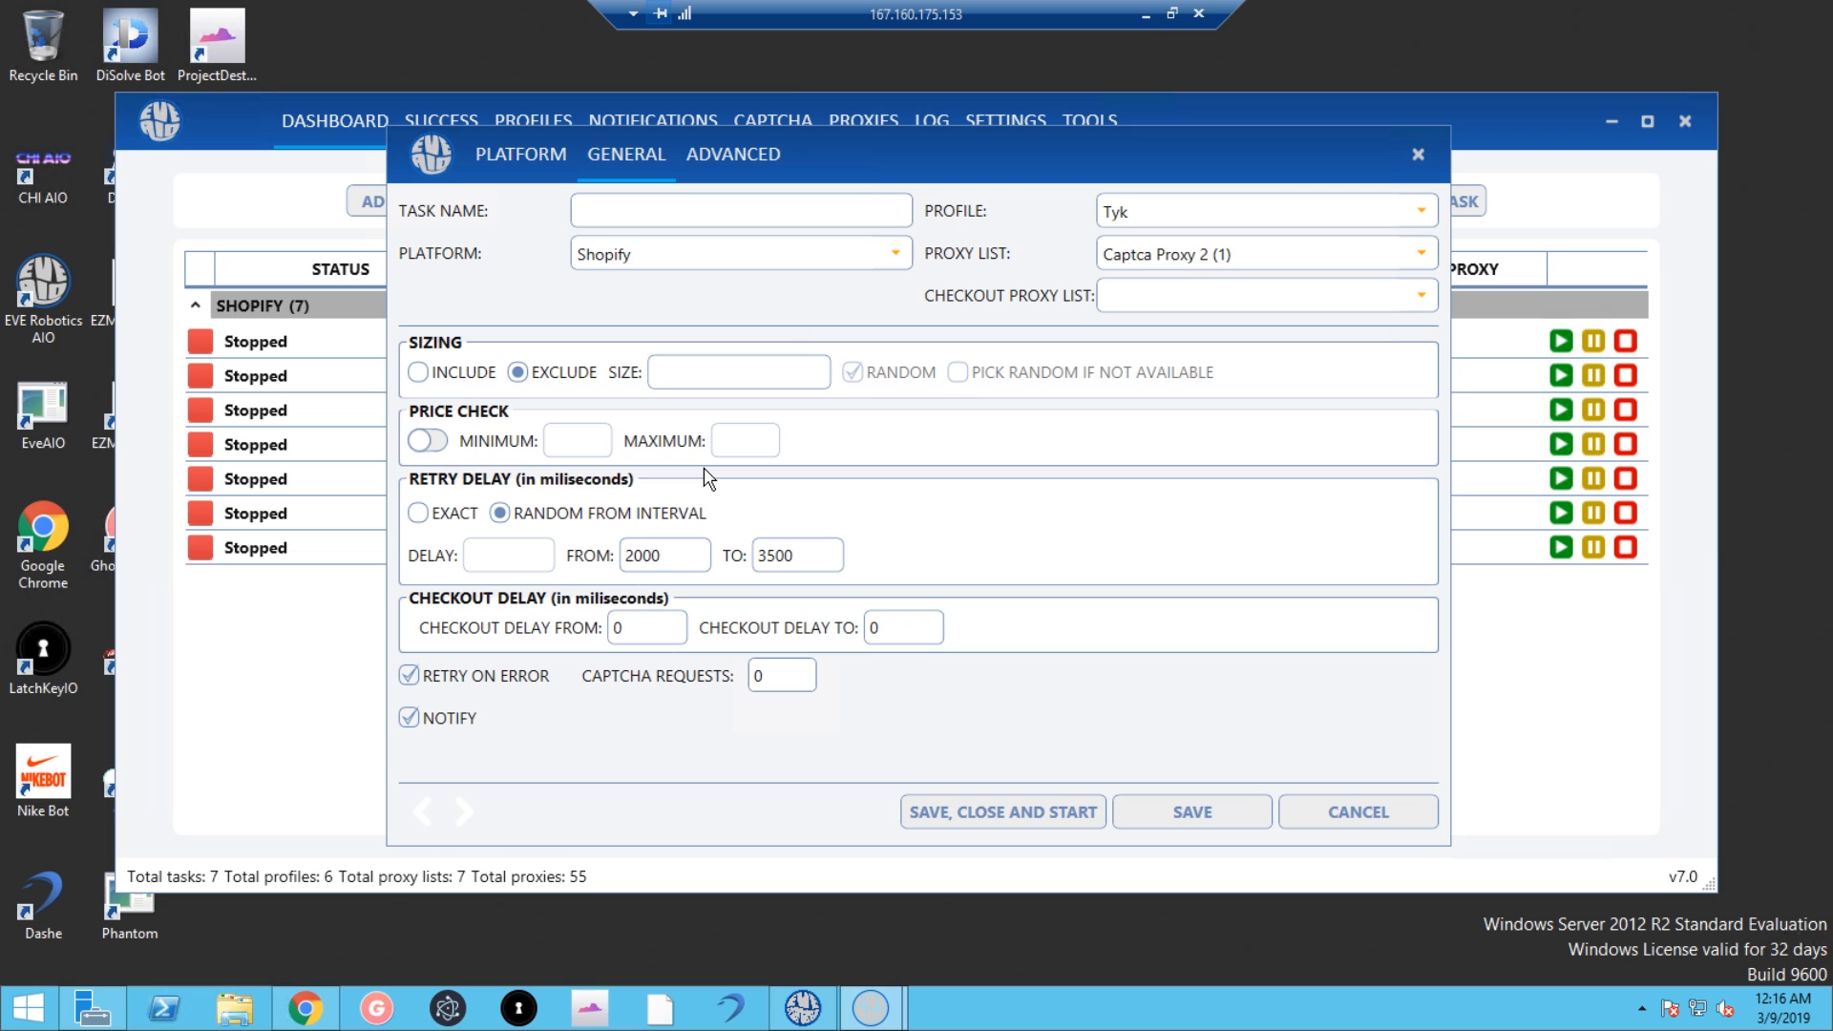
text(9)
click(420, 374)
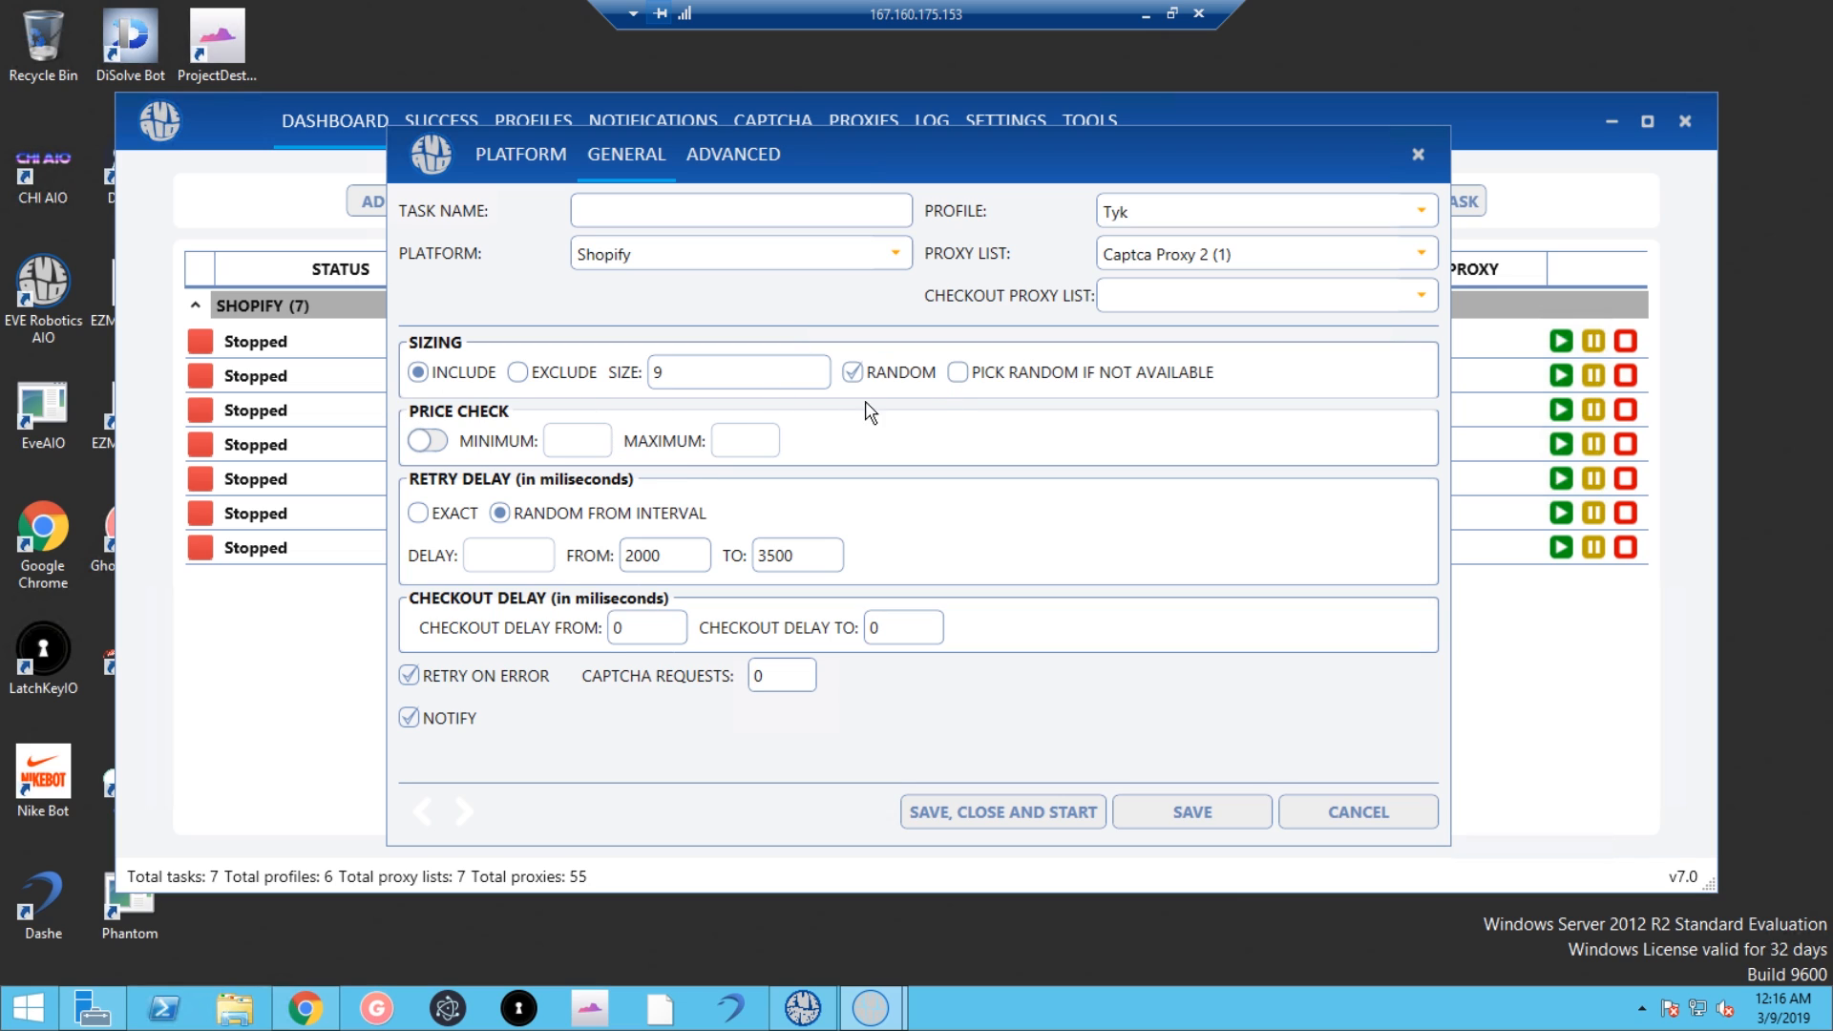
click(957, 373)
click(740, 374)
key(BackSpace)
text(Random)
click(516, 375)
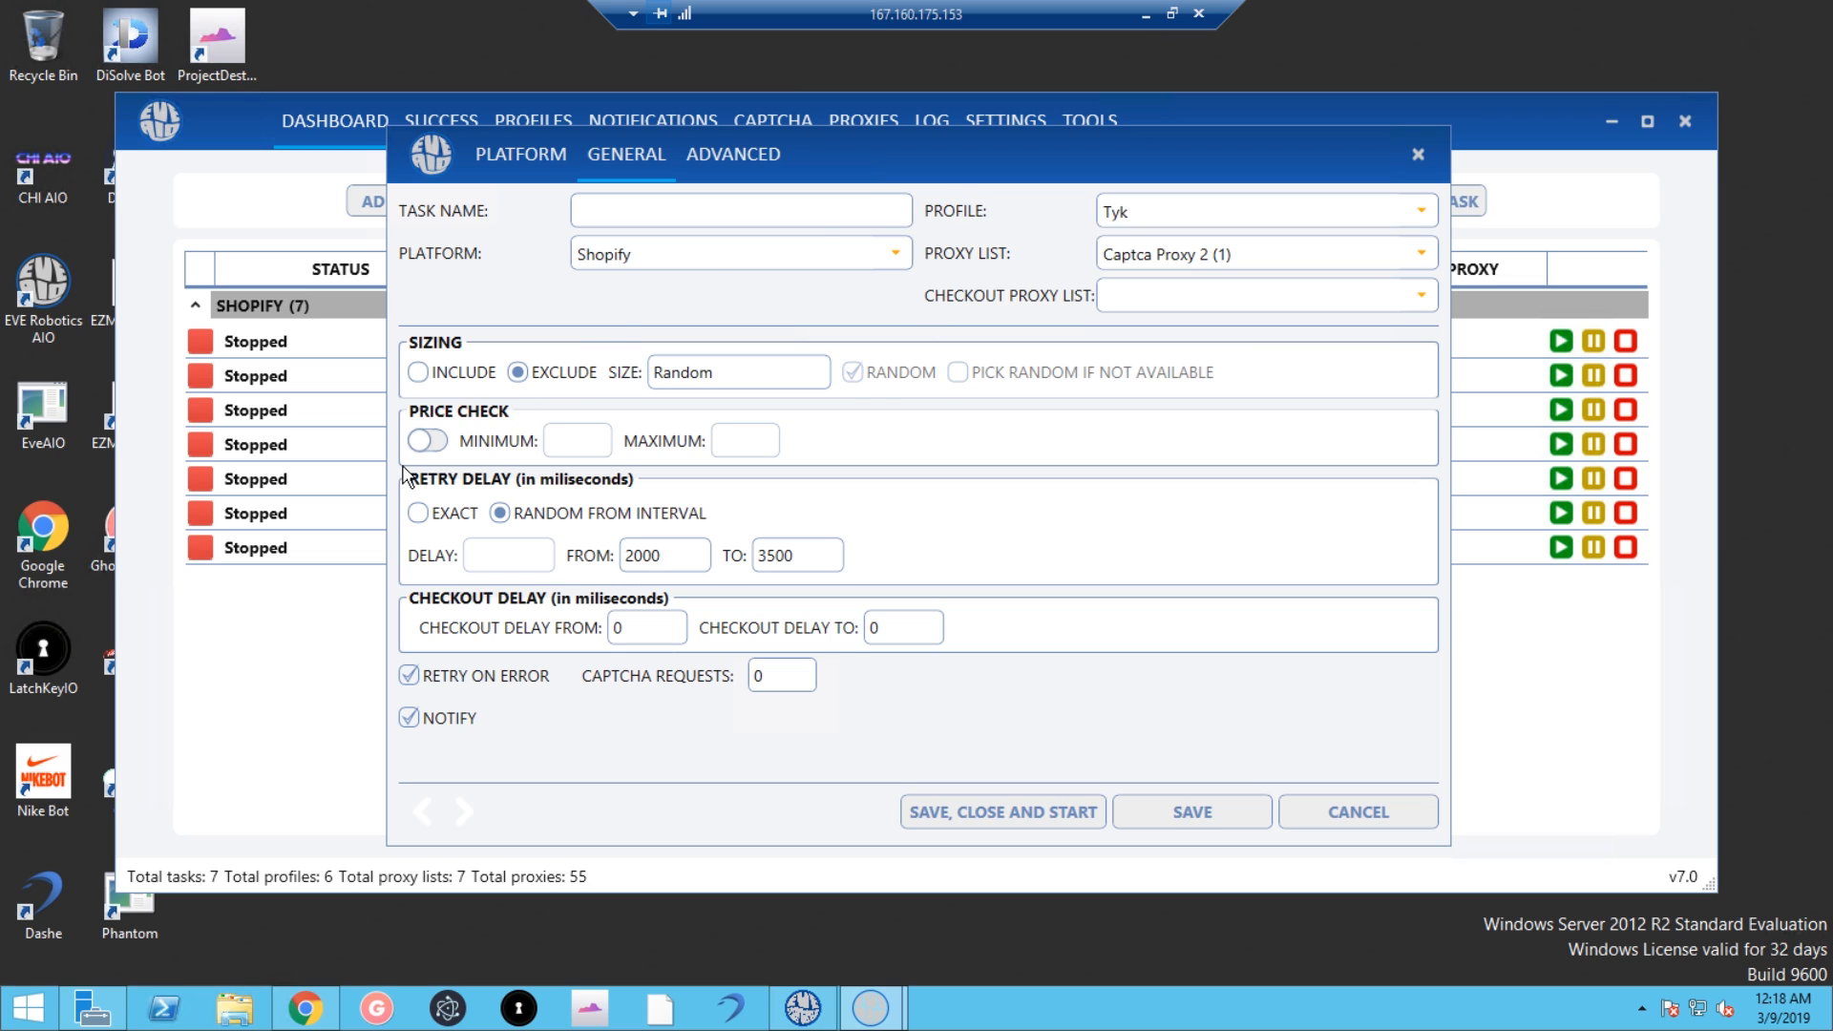
Step: Enable price check with a minimum price of 110 and a maximum of 115
click(435, 444)
text(100)
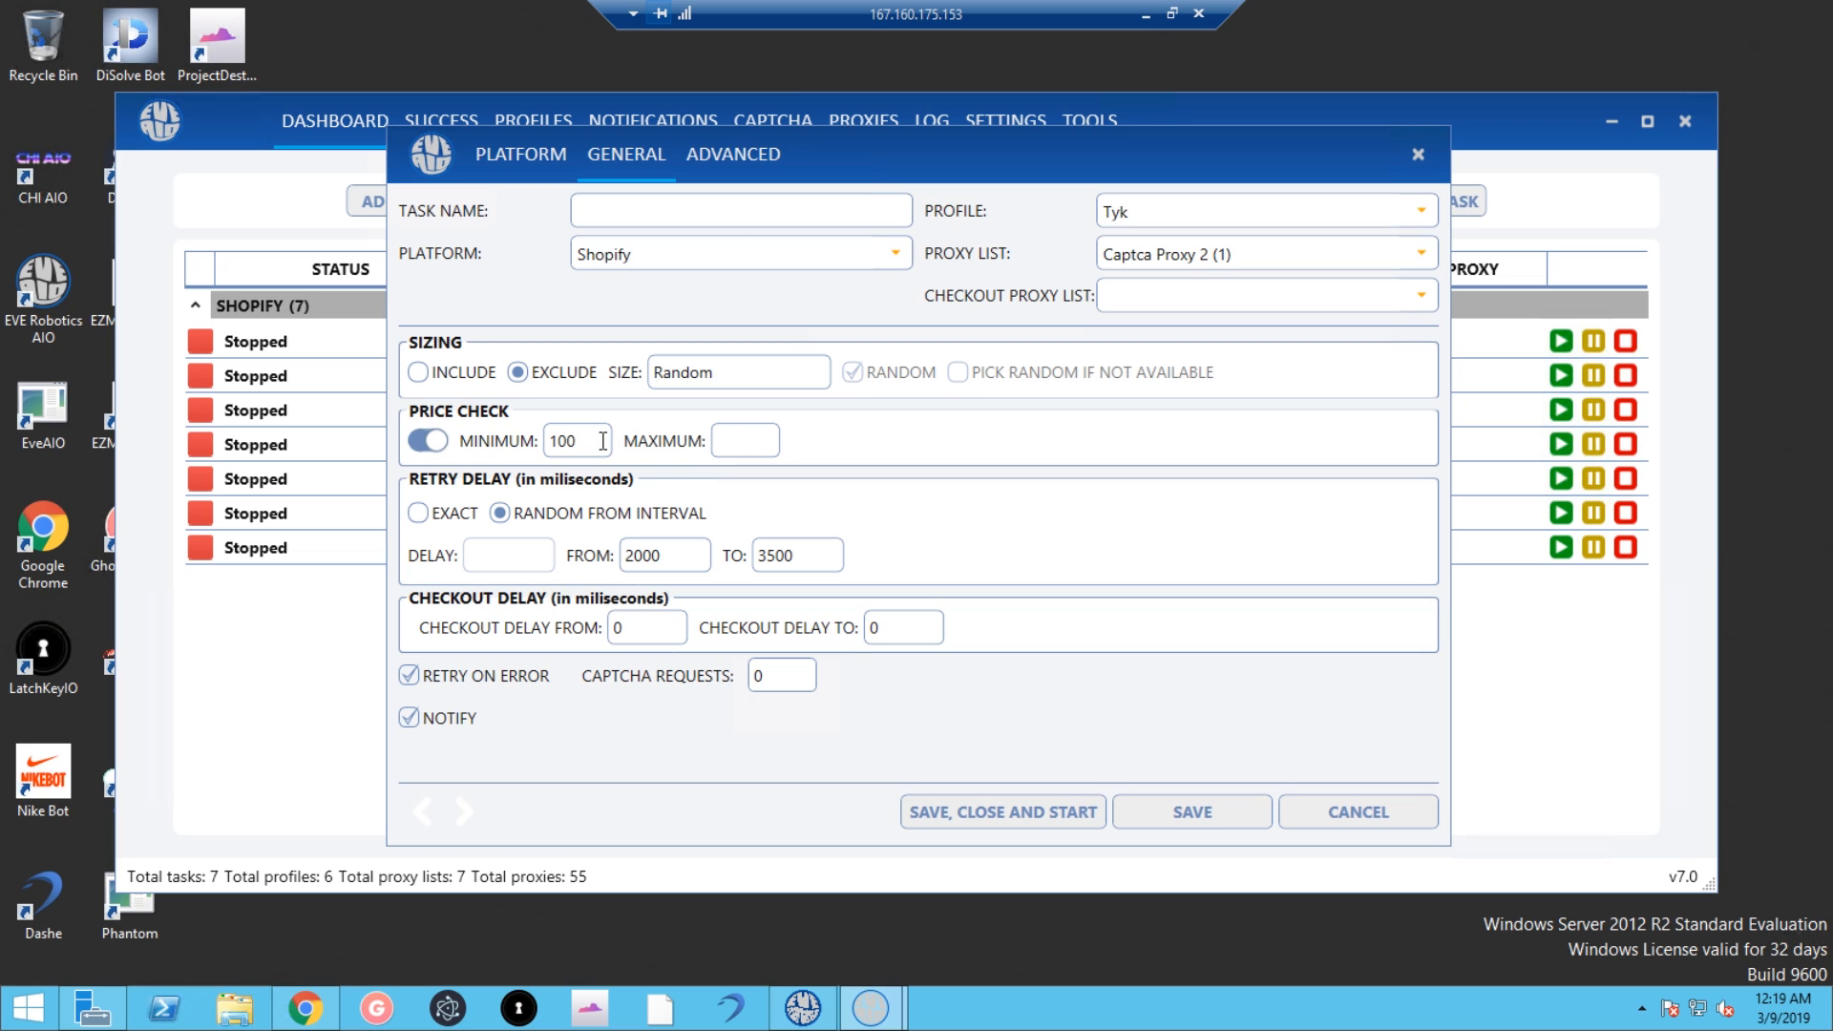
key(BackSpace)
key(BackSpace)
key(BackSpace)
text(100)
key(BackSpace)
key(BackSpace)
text(10)
click(745, 441)
text(115)
Step: Switch the retry delay to Exact and enter a fixed delay of 10000
click(417, 515)
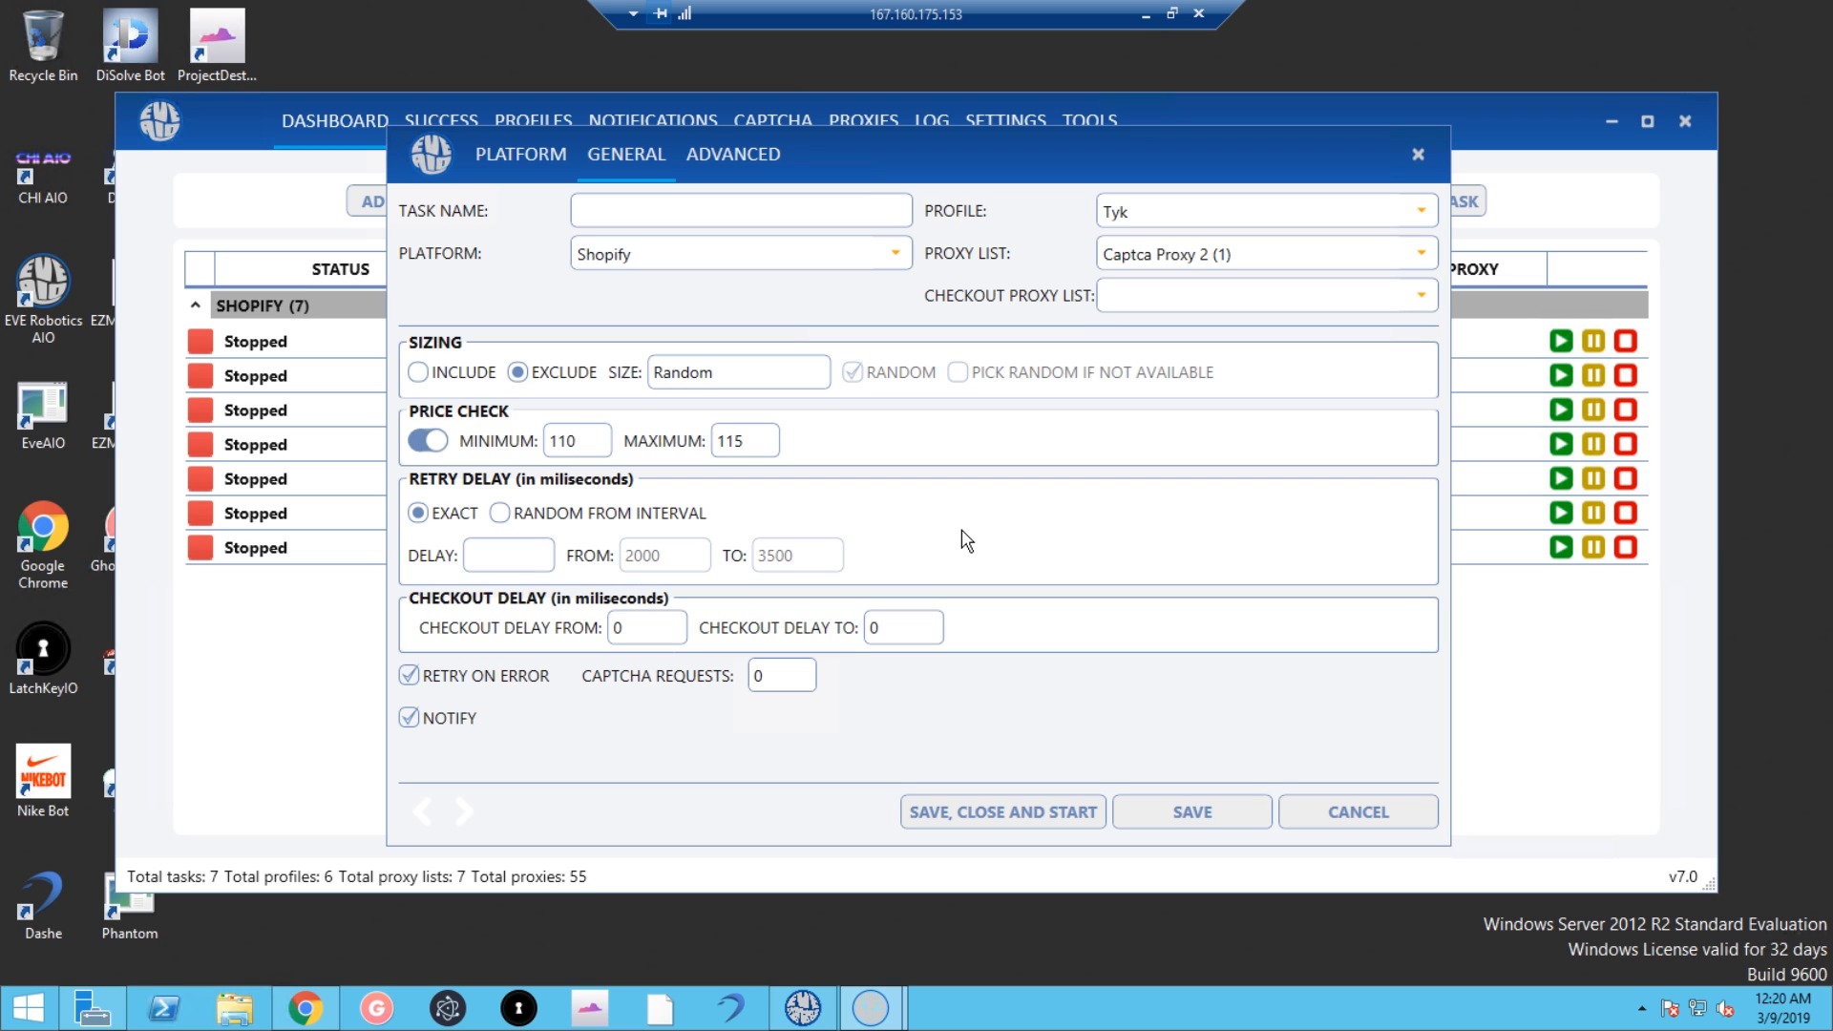
click(483, 555)
text(2000)
key(BackSpace)
key(BackSpace)
key(BackSpace)
key(BackSpace)
text(10000)
Step: Set the random retry delay interval to 250–600
click(498, 514)
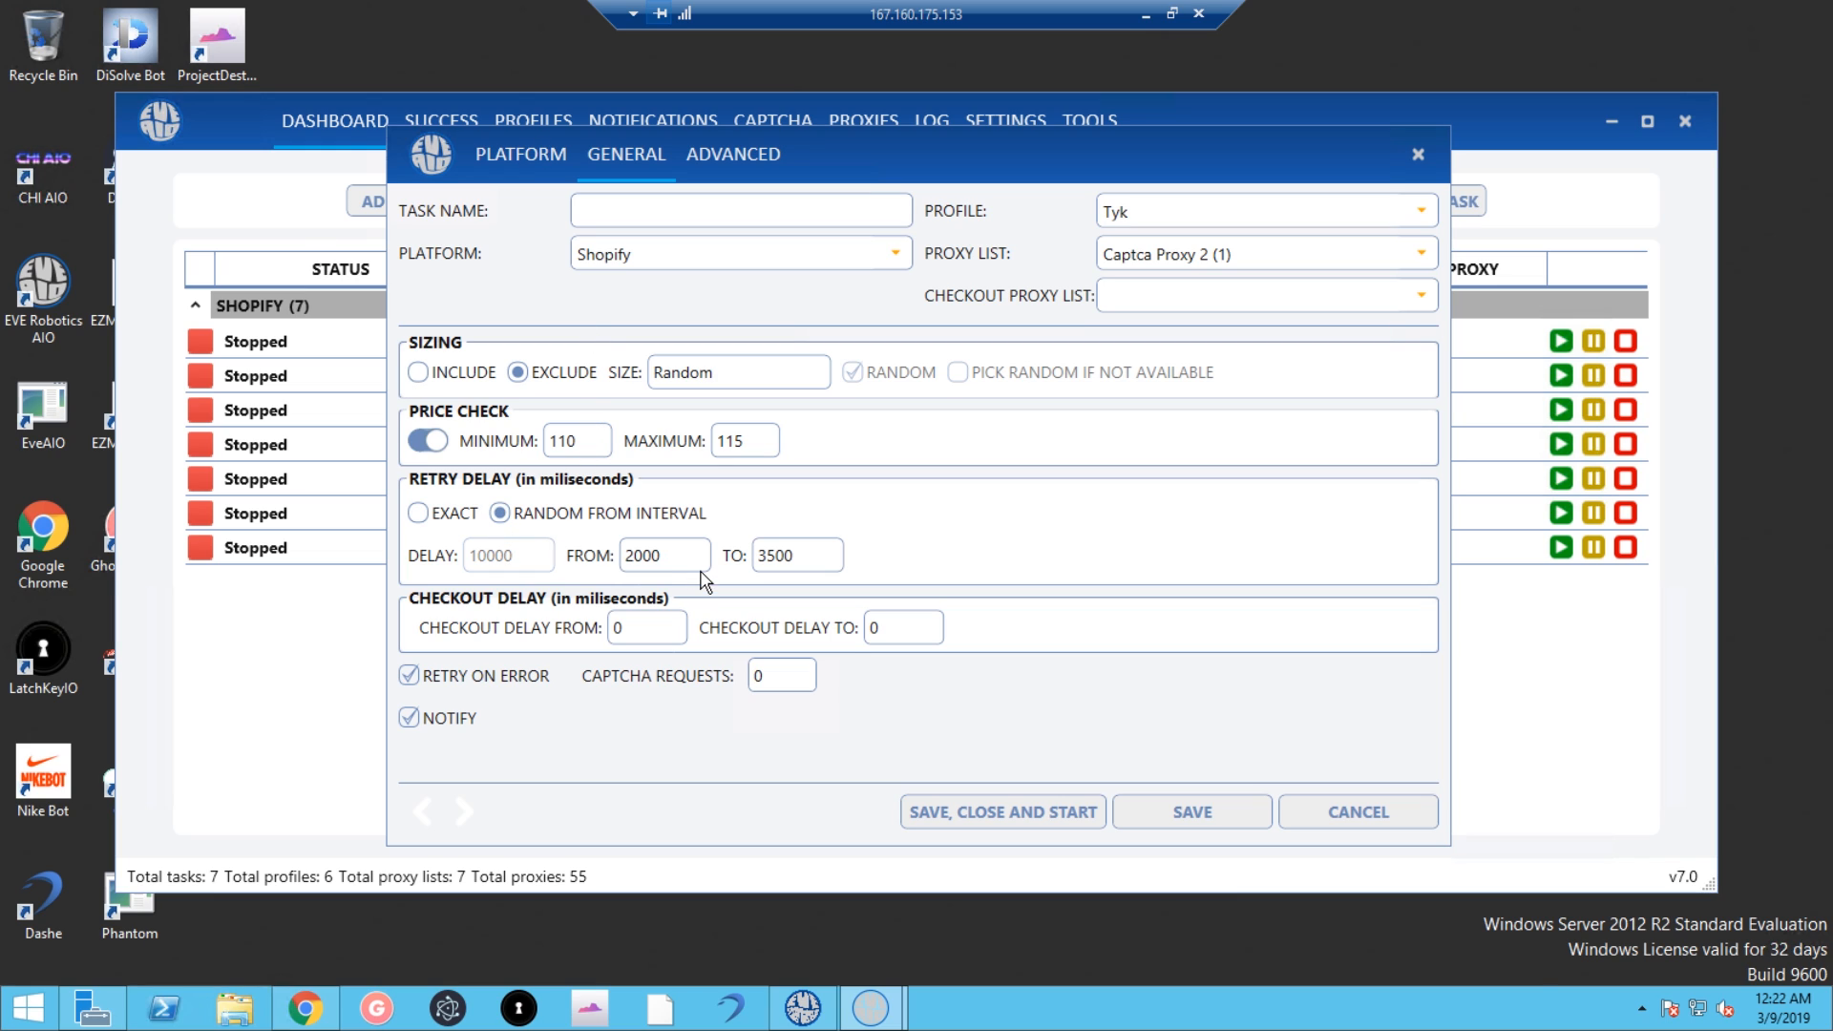
drag(691, 554, 620, 564)
text(2)
key(BackSpace)
text(15)
key(BackSpace)
key(BackSpace)
text(250)
drag(795, 554, 657, 571)
text(600)
Step: Switch the retry delay back to Exact with a fixed 2000 ms delay
click(418, 513)
click(531, 556)
drag(456, 561, 398, 563)
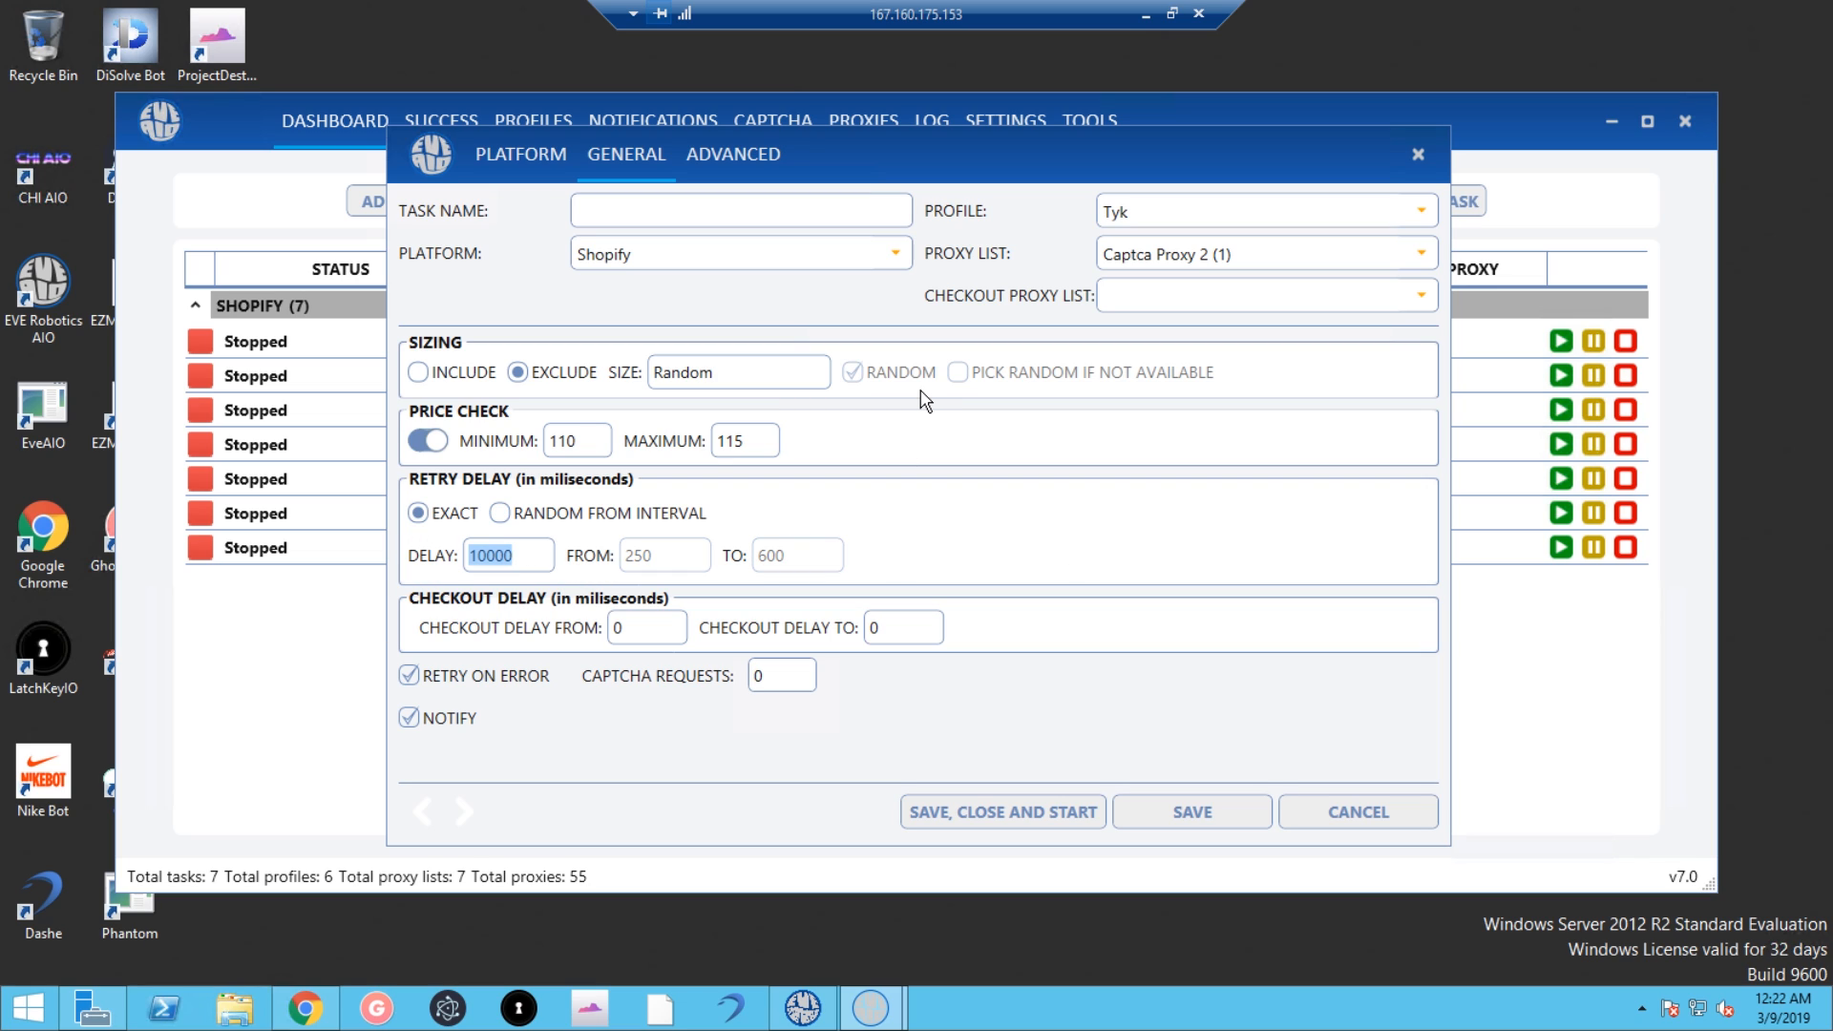
key(BackSpace)
text(2000)
Step: Set the checkout delay from 300 to 600 ms
click(652, 623)
key(BackSpace)
text(300)
click(920, 626)
key(BackSpace)
text(600)
Step: Set captcha requests to 5
key(BackSpace)
text(15)
key(BackSpace)
key(BackSpace)
text(5)
Step: On the Advanced settings, choose D S as the watch task
click(745, 160)
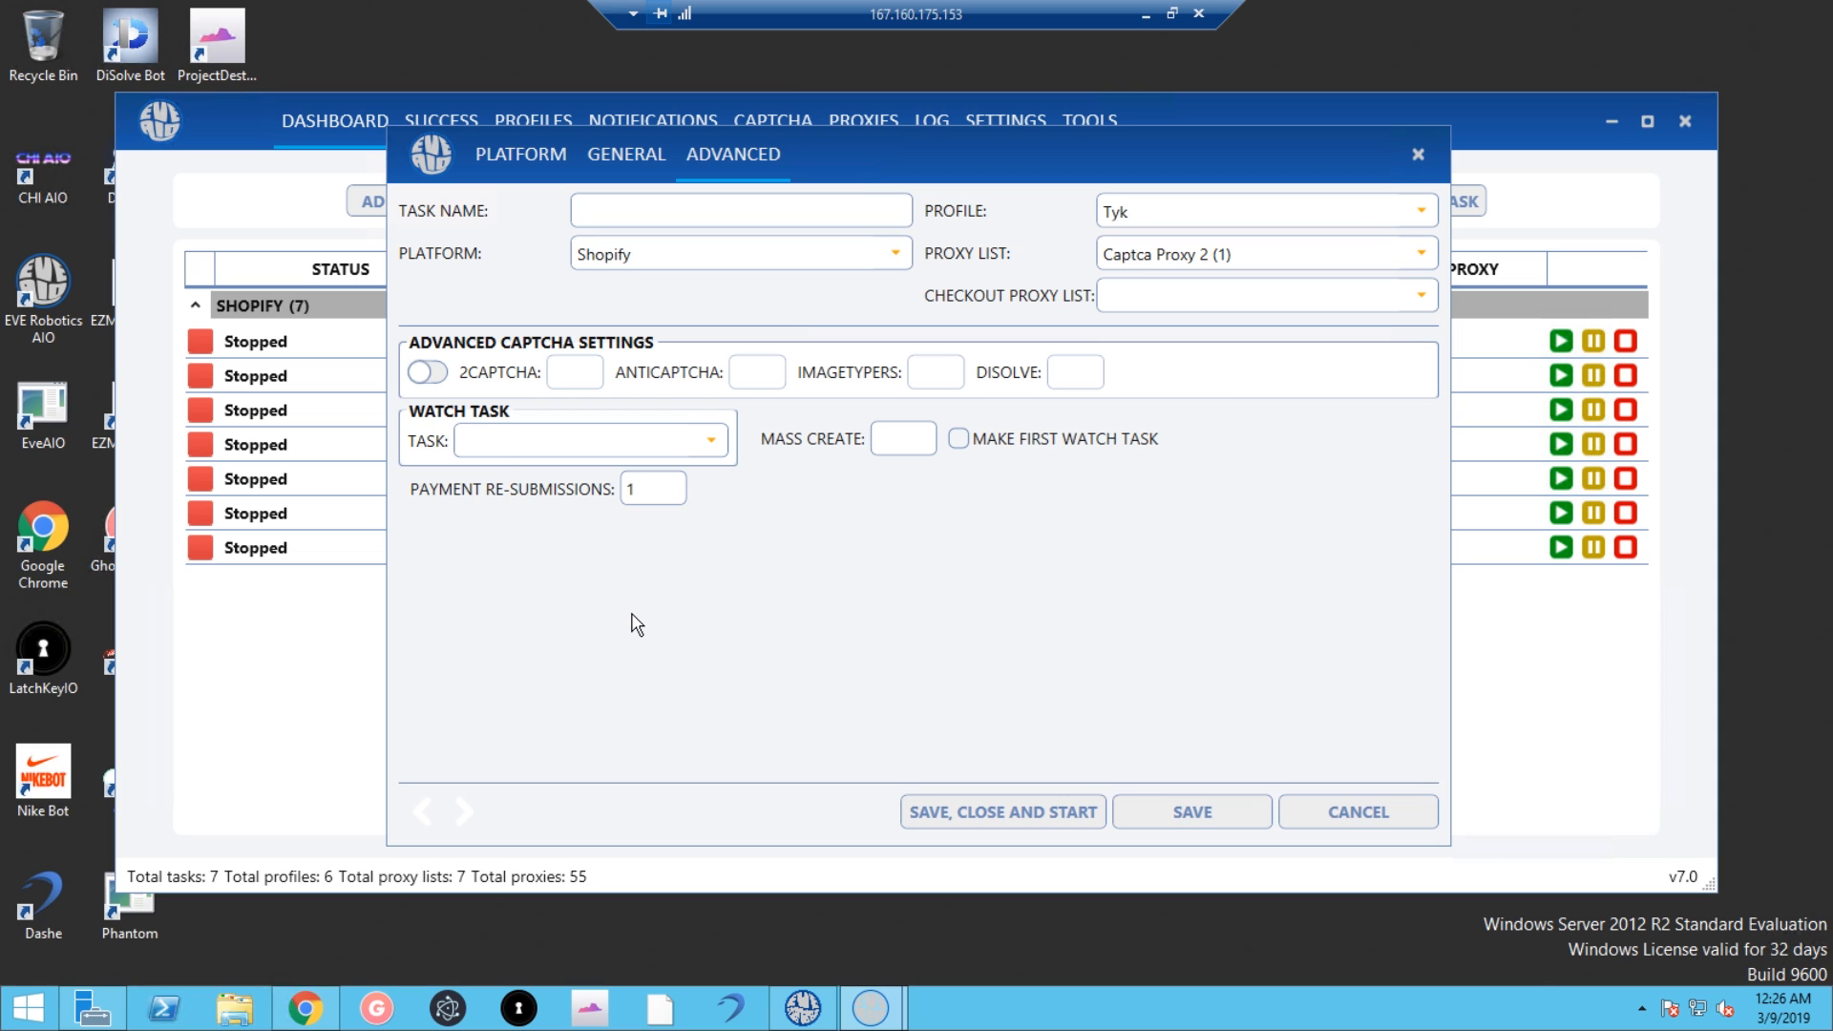
click(594, 447)
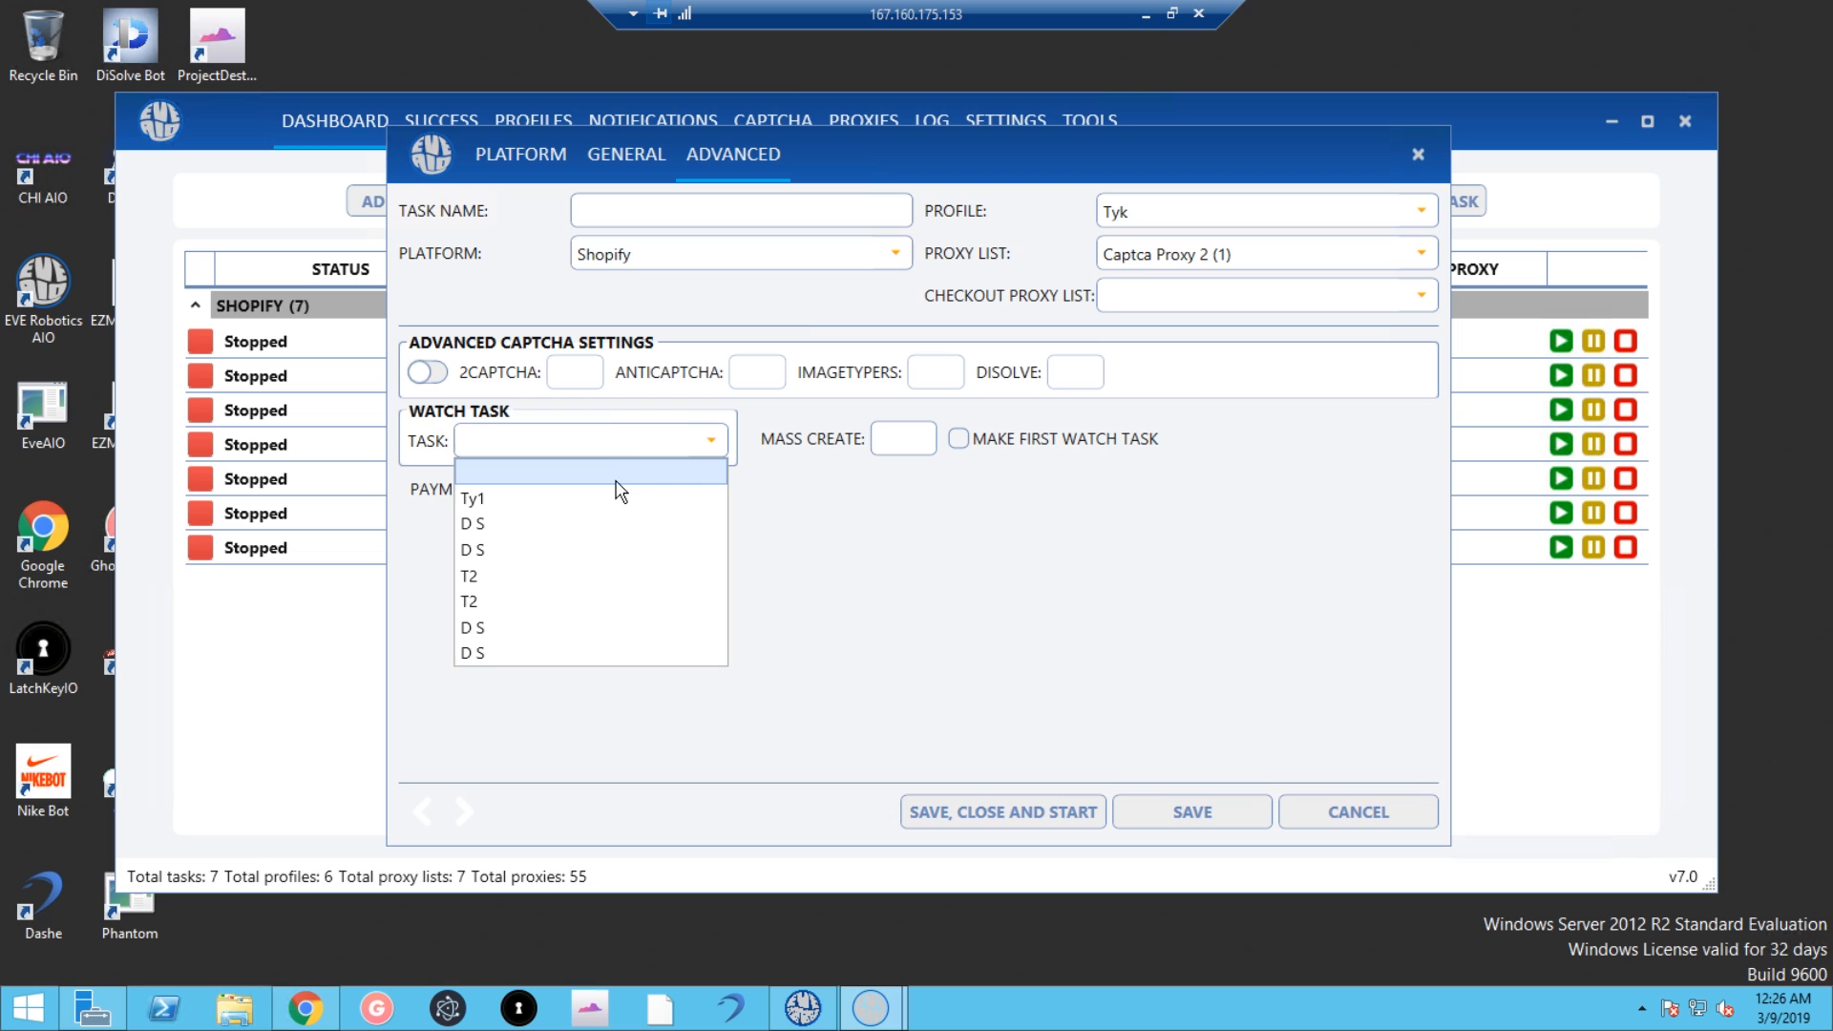
click(679, 551)
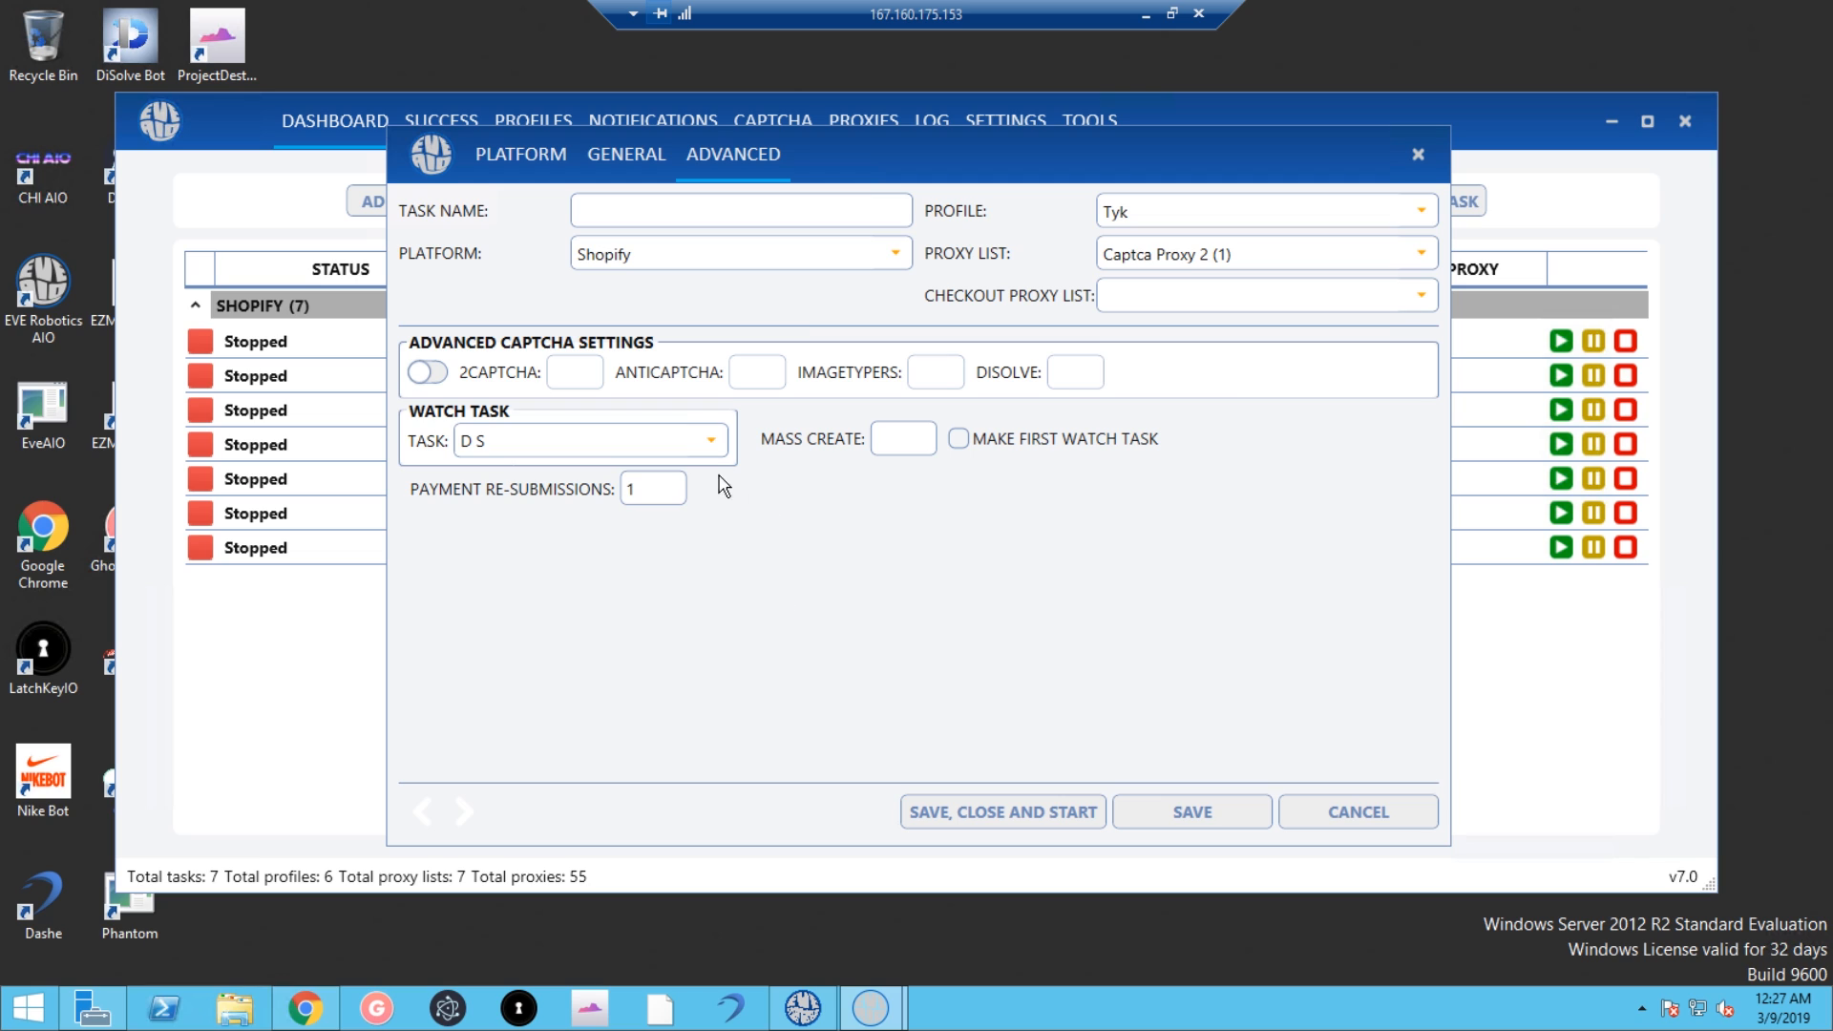
Step: Keep D S as the watch task and set payment re-submissions to 3
click(711, 445)
click(913, 573)
click(649, 498)
key(BackSpace)
text(3)
Step: Leave the Mass Create count empty and tick Make First Watch Task
text(3)
key(BackSpace)
text(3)
key(BackSpace)
text(9)
key(BackSpace)
text(9)
key(BackSpace)
click(956, 439)
Step: Untick Make First Watch Task and cancel the new-task form
click(970, 440)
click(1417, 155)
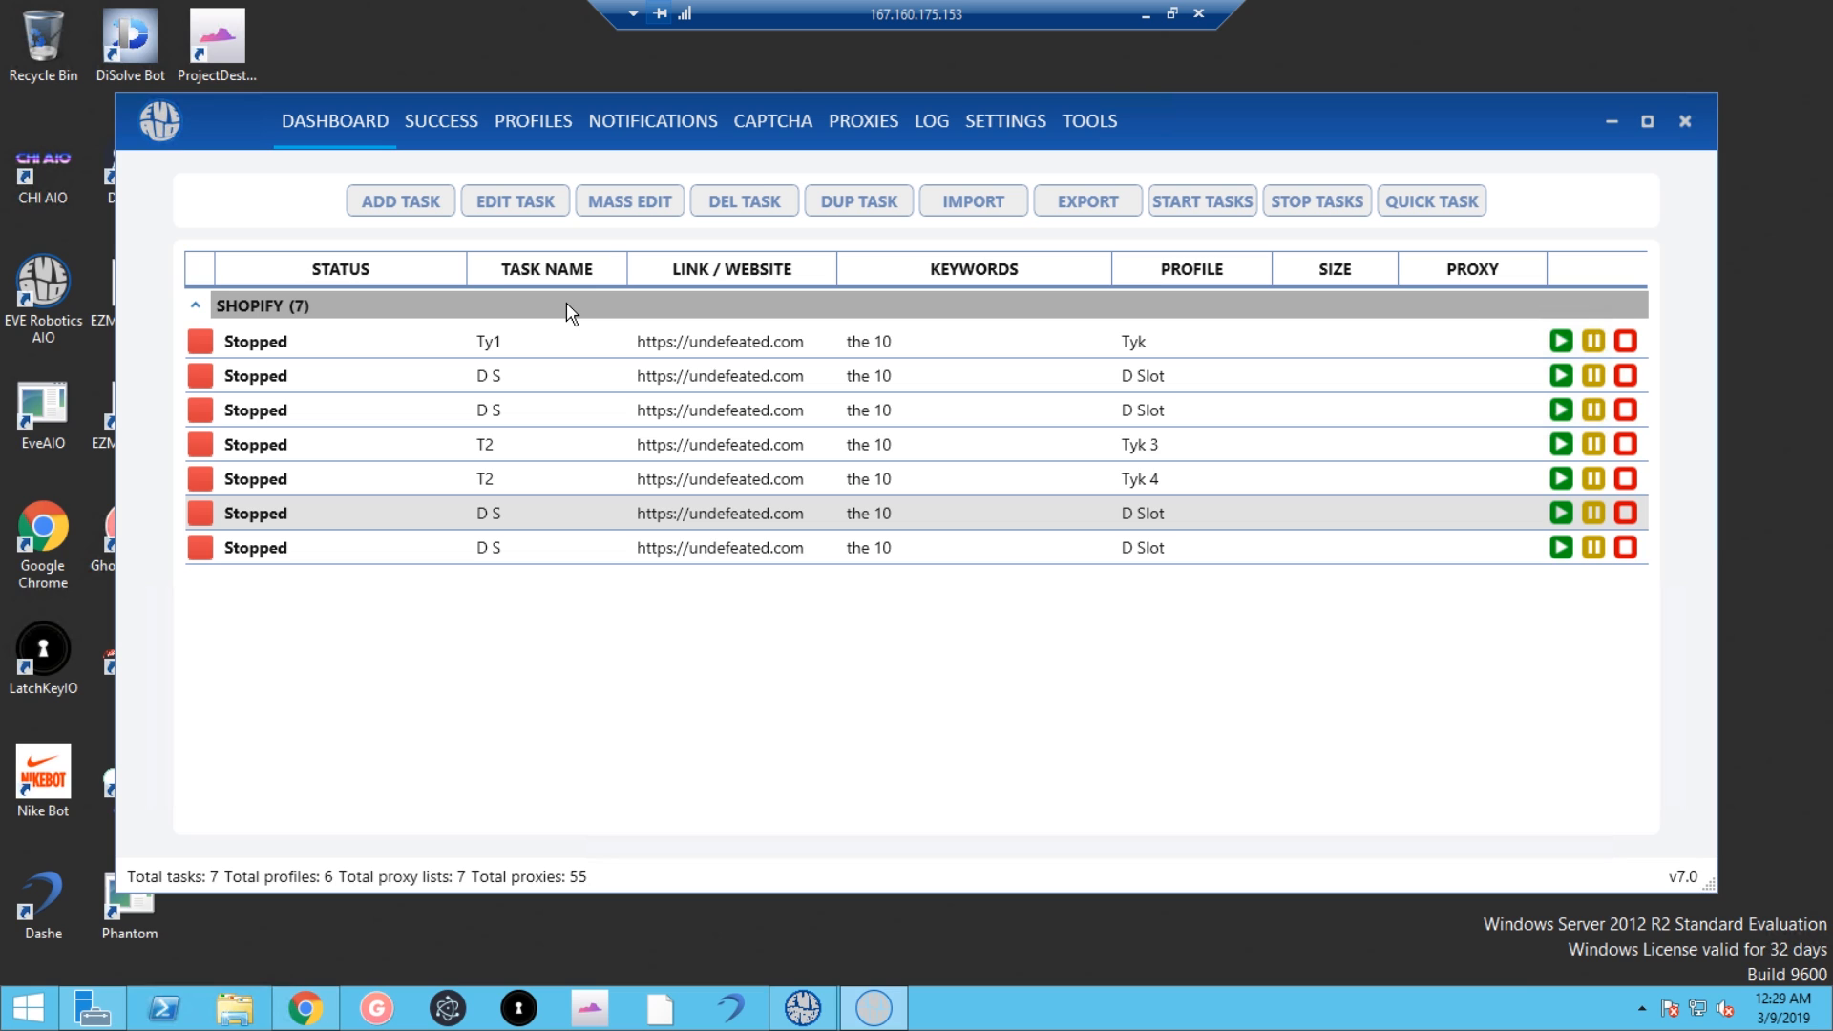
click(612, 350)
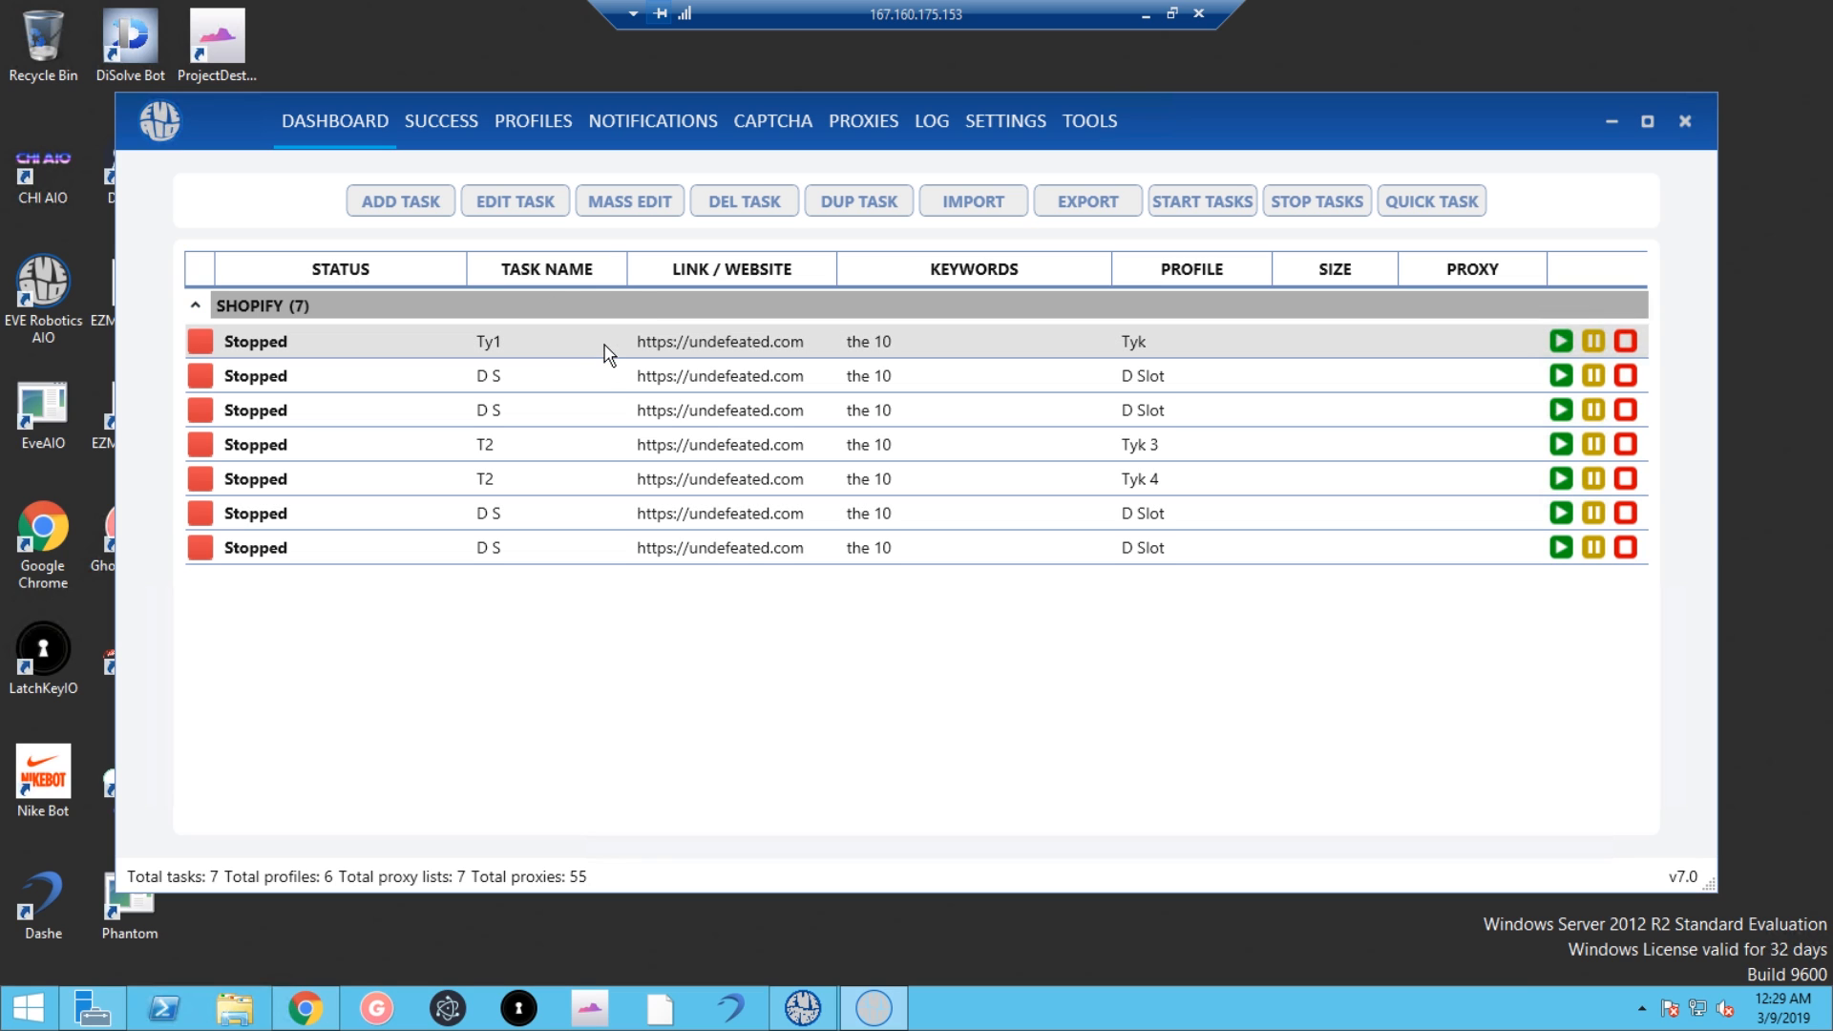
click(533, 201)
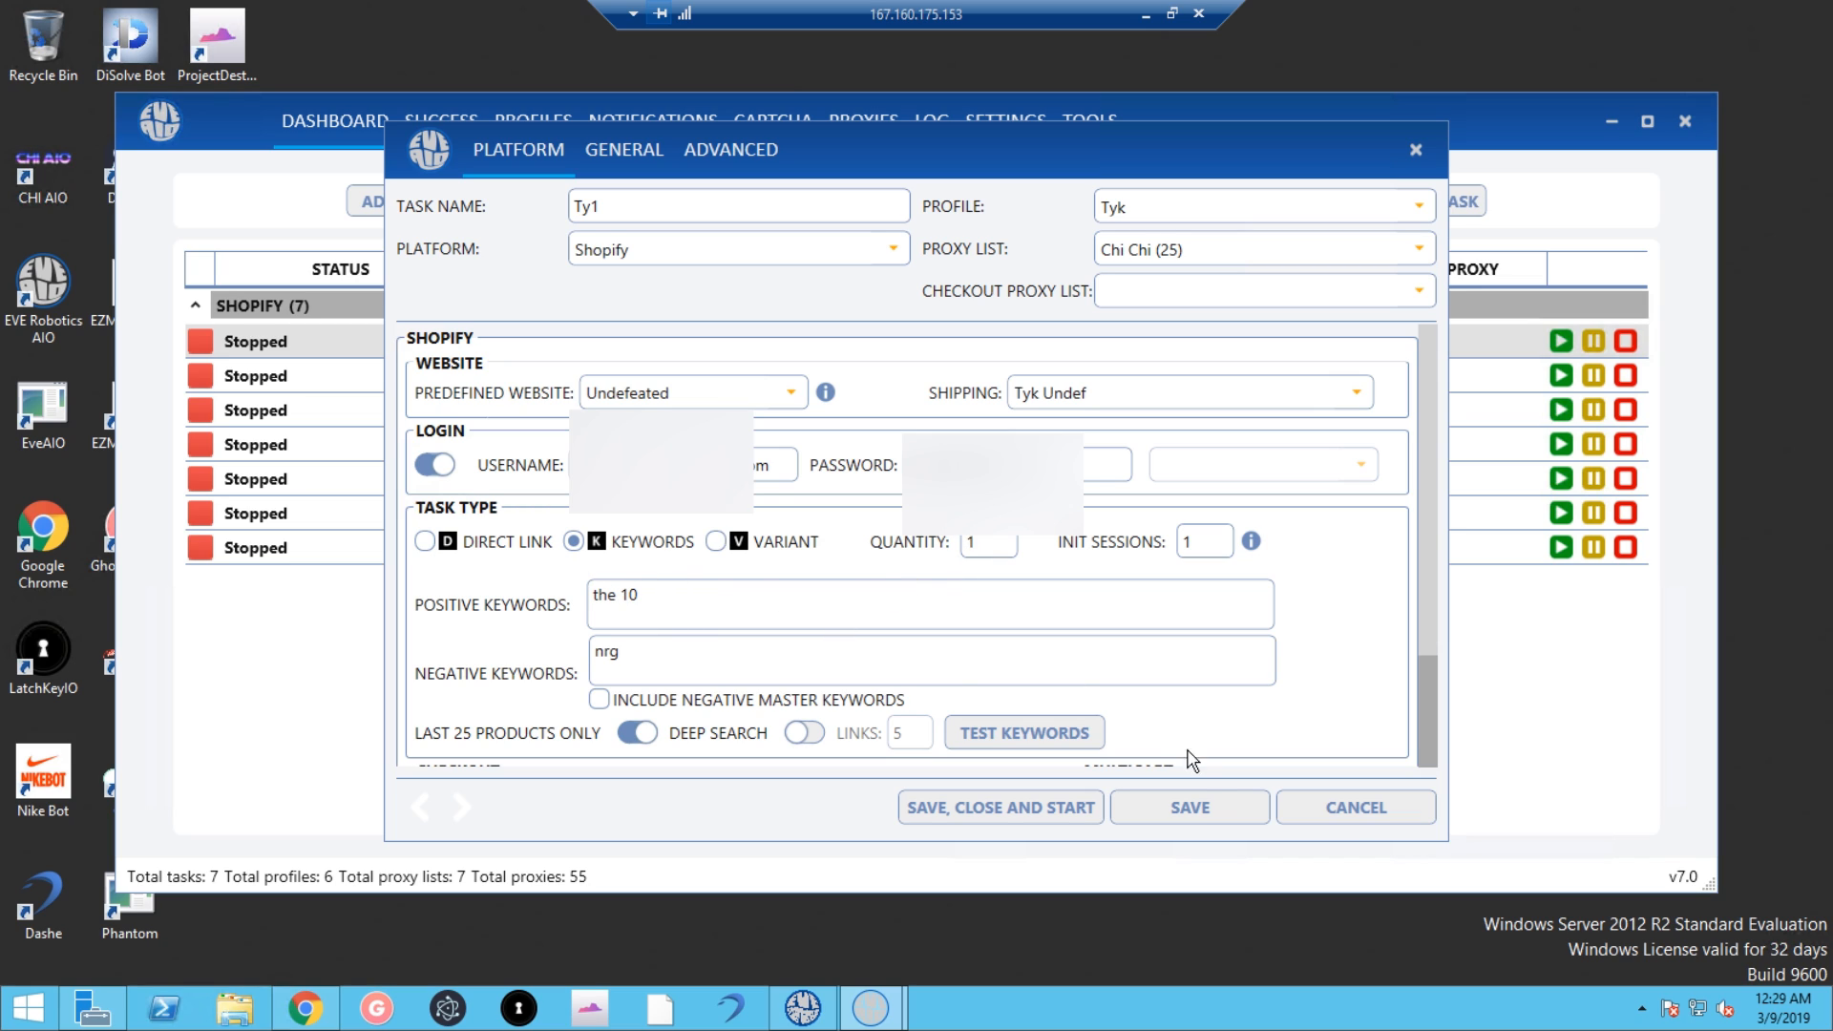
click(1356, 806)
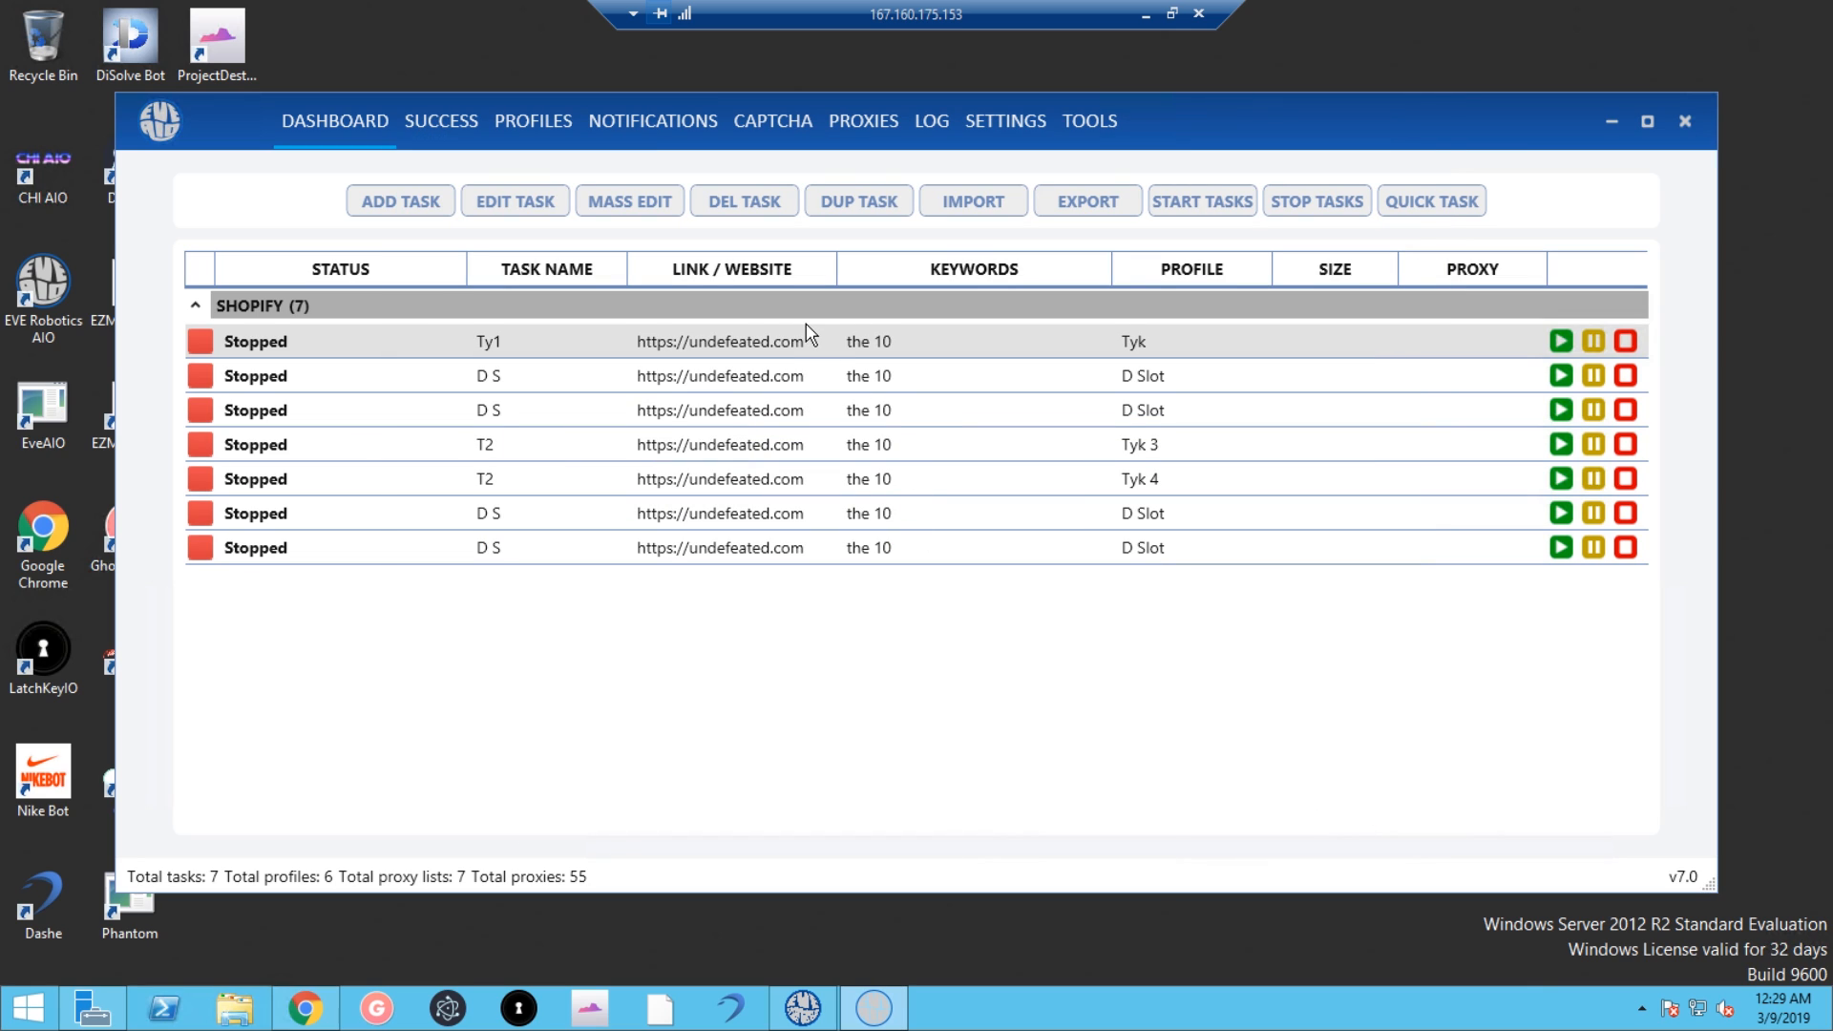
drag(845, 346, 869, 559)
Step: In Mass Edit, enable the profile override and set the profile to Tyk
click(597, 194)
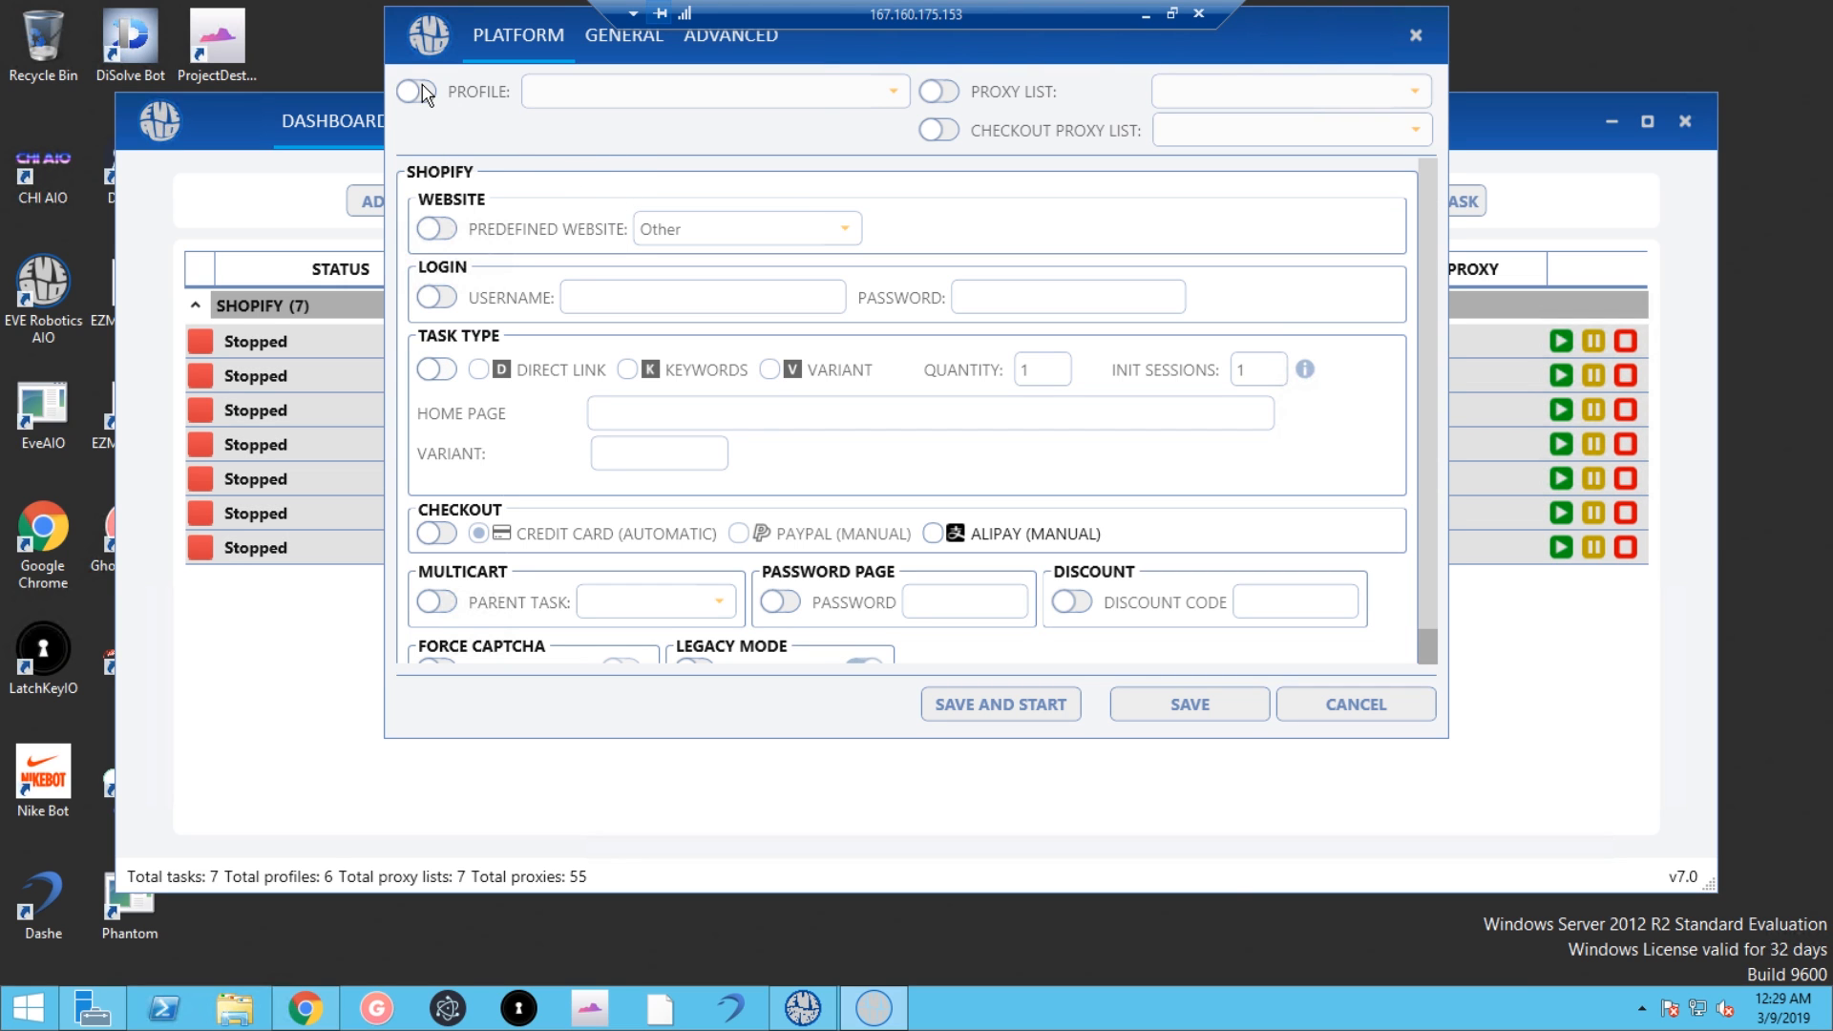
click(416, 91)
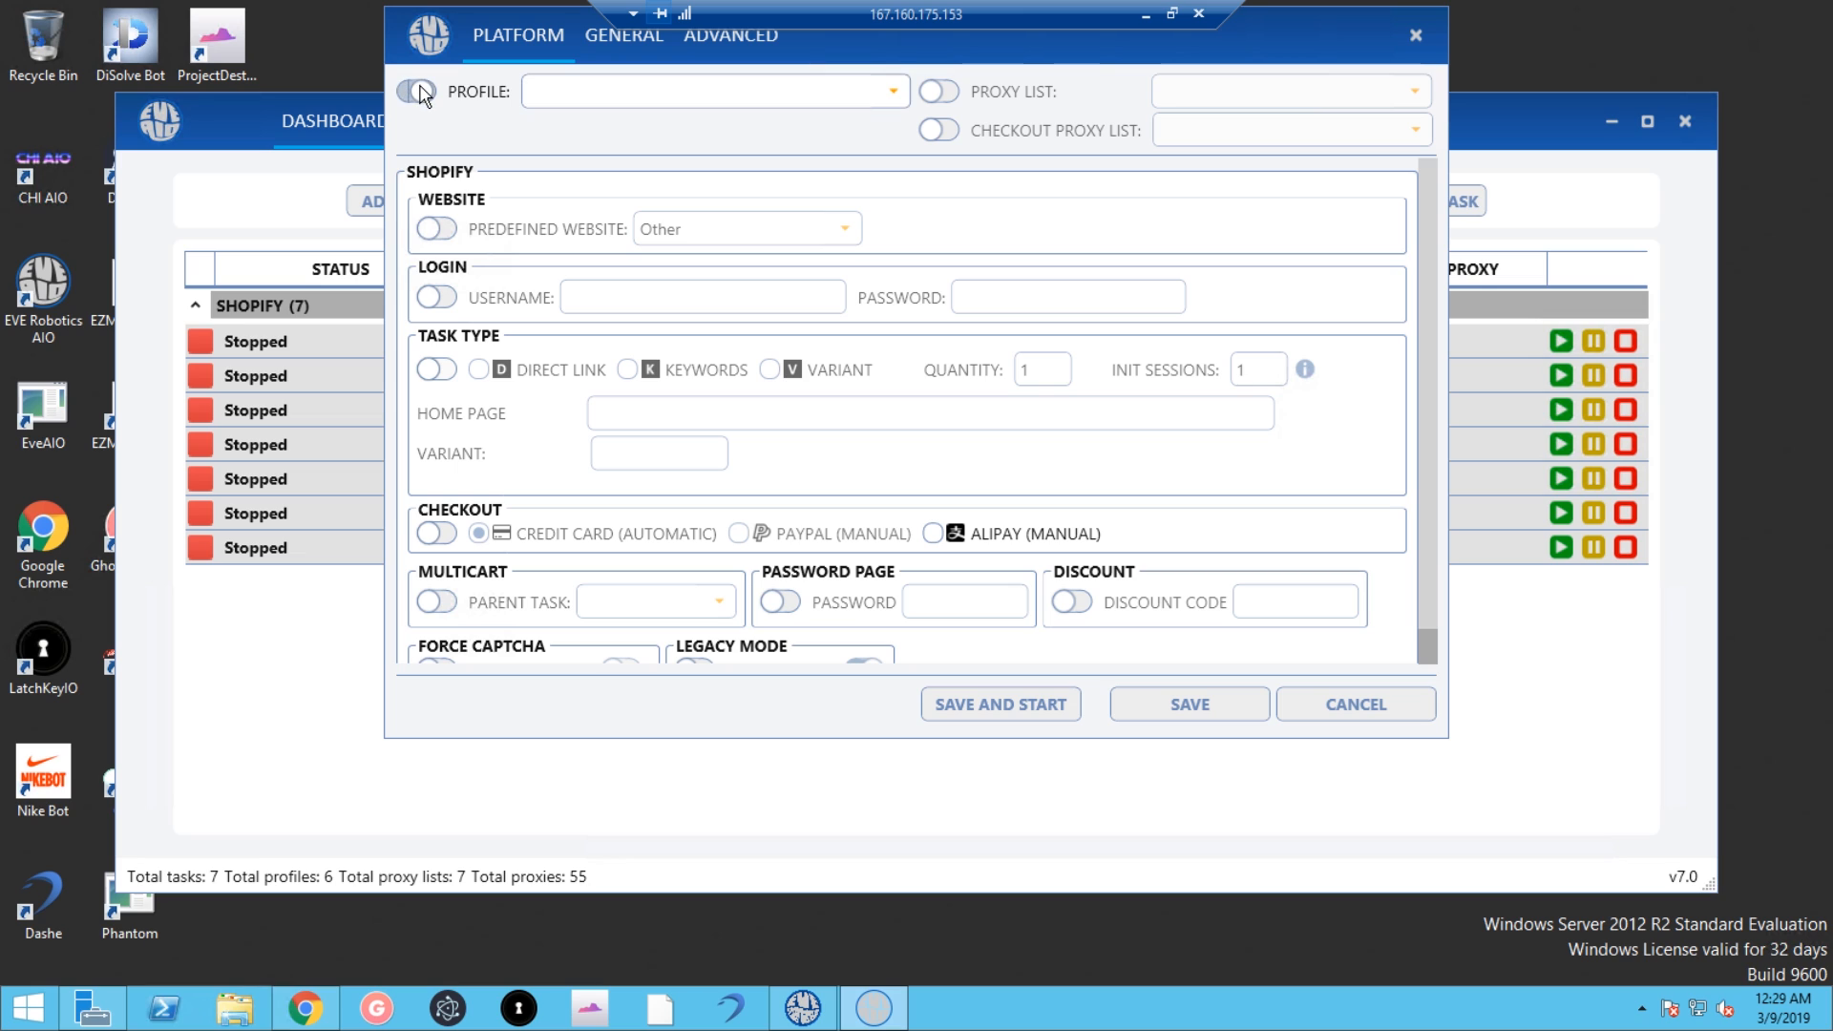
click(864, 97)
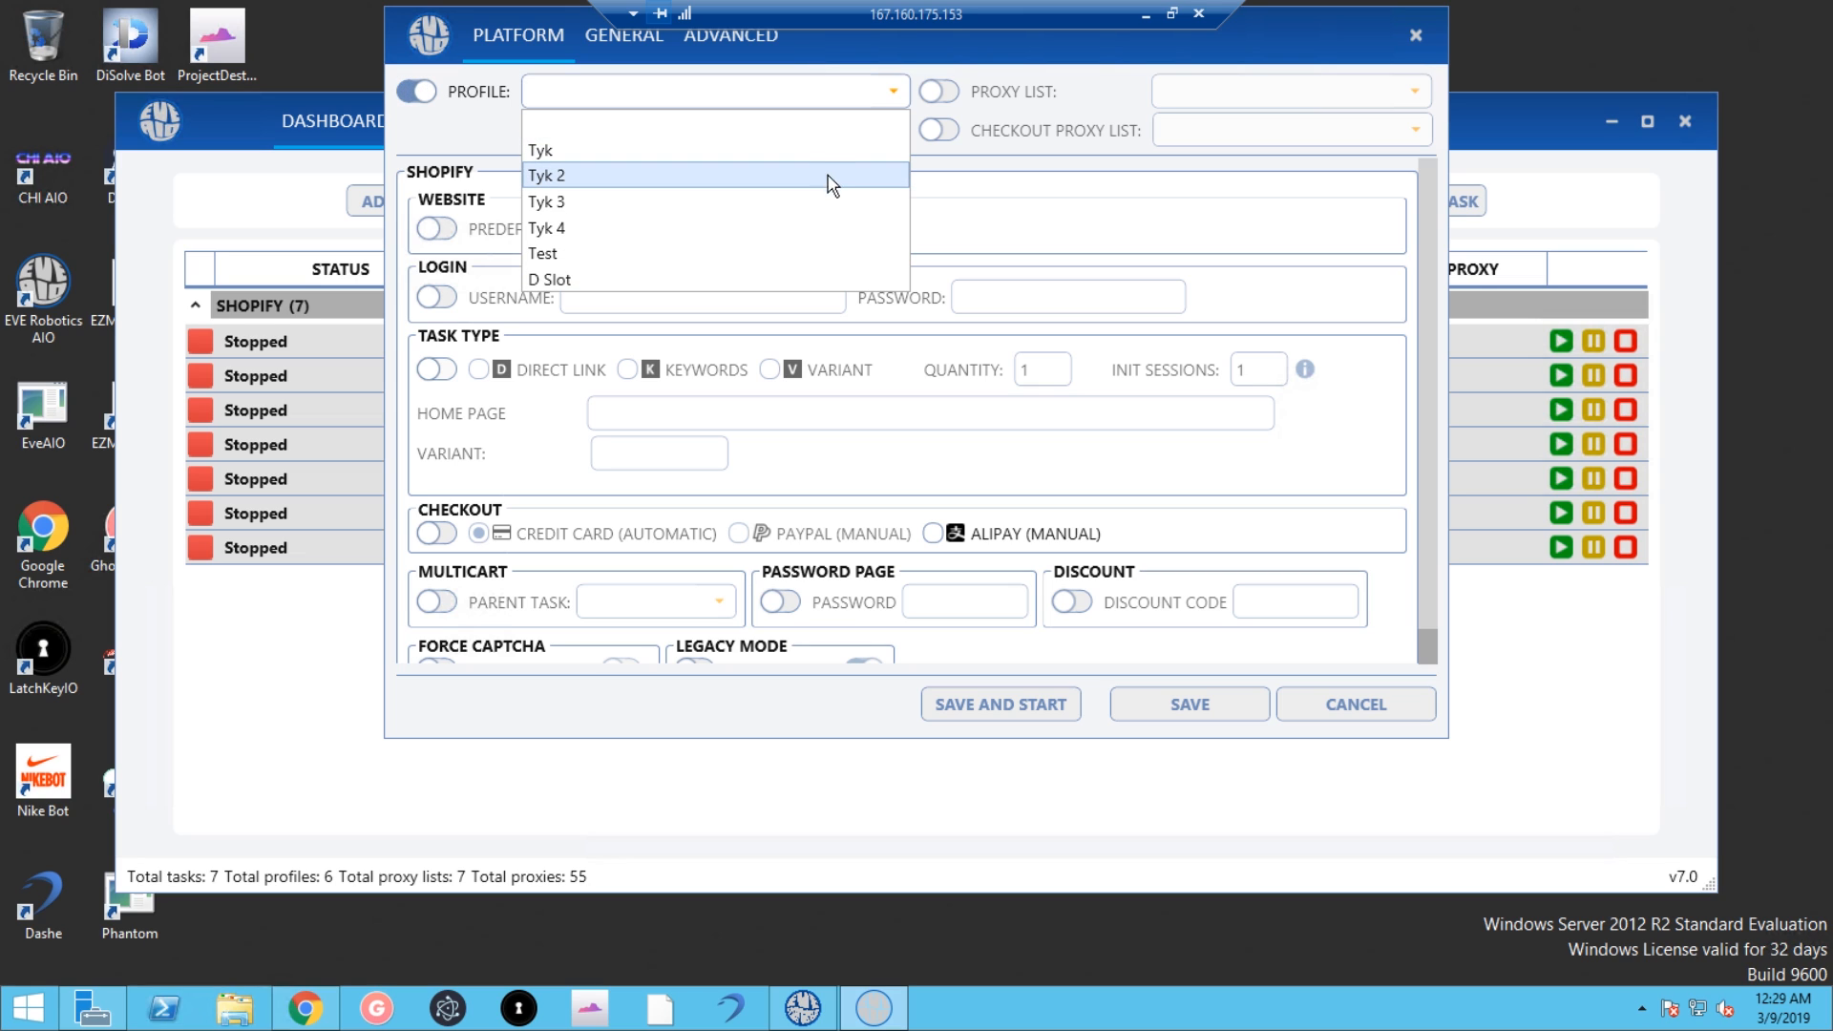
click(487, 134)
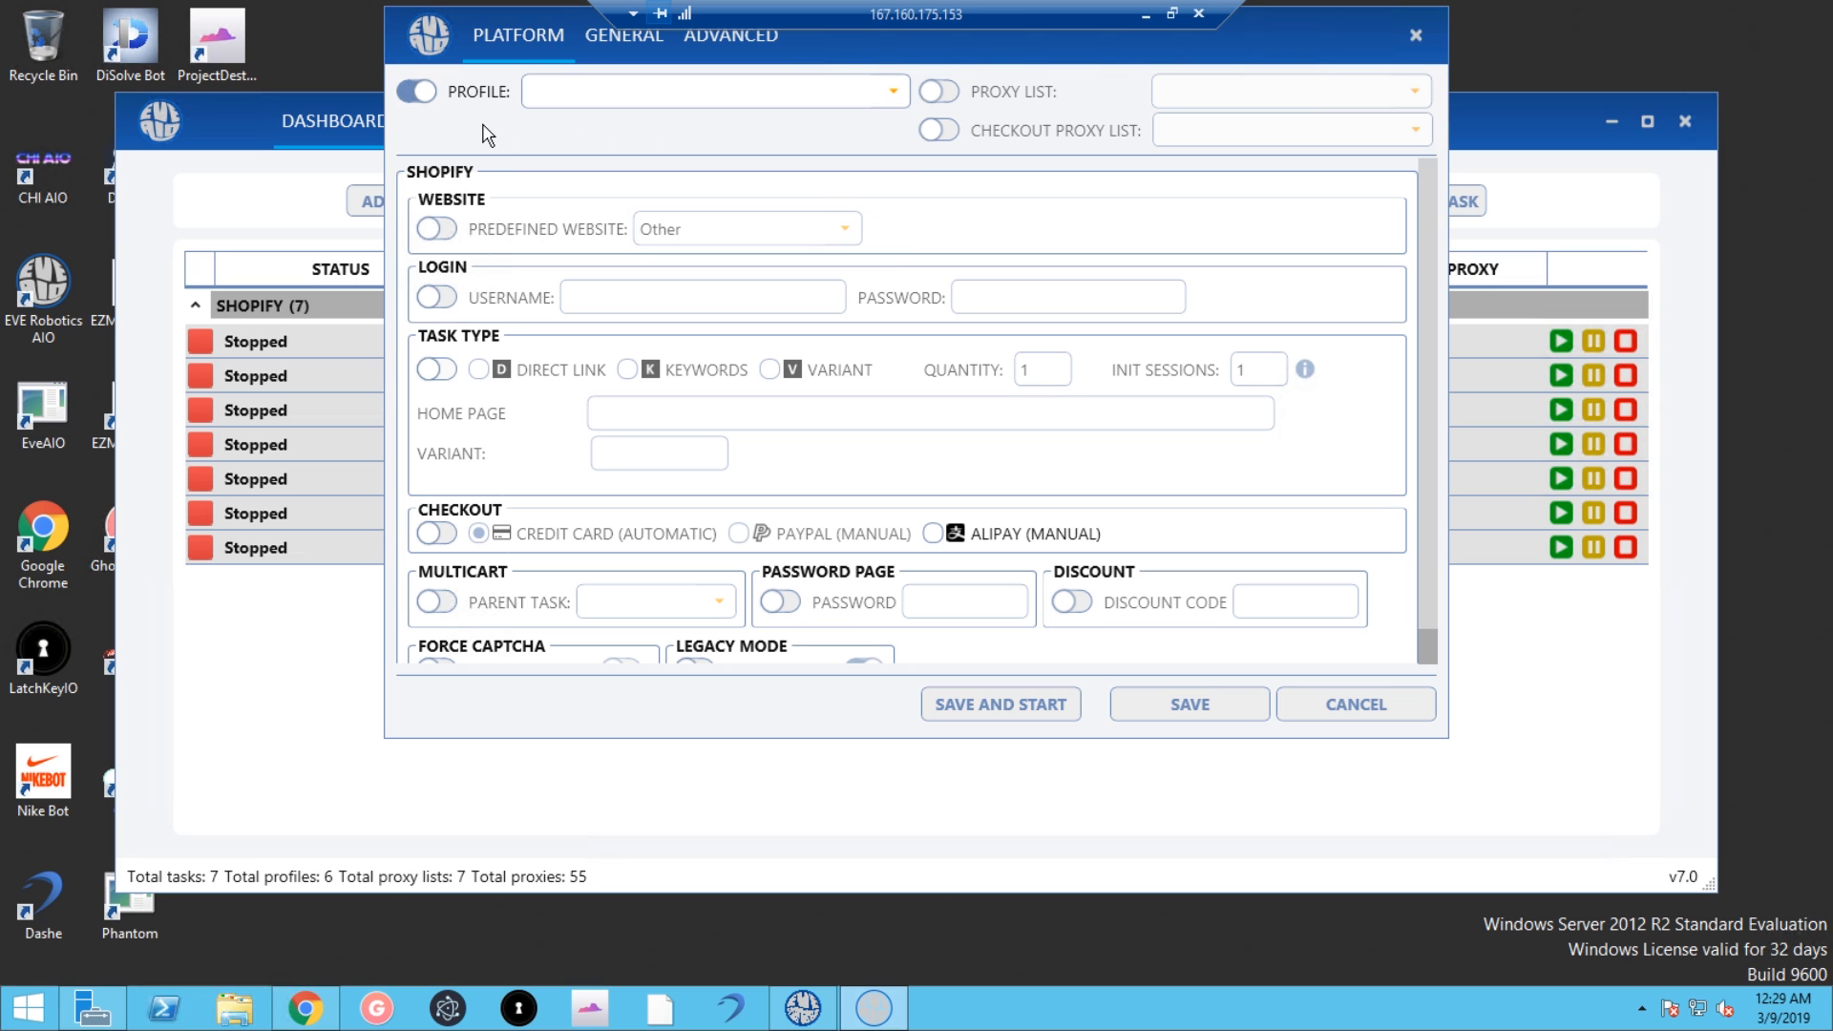
click(422, 91)
click(422, 93)
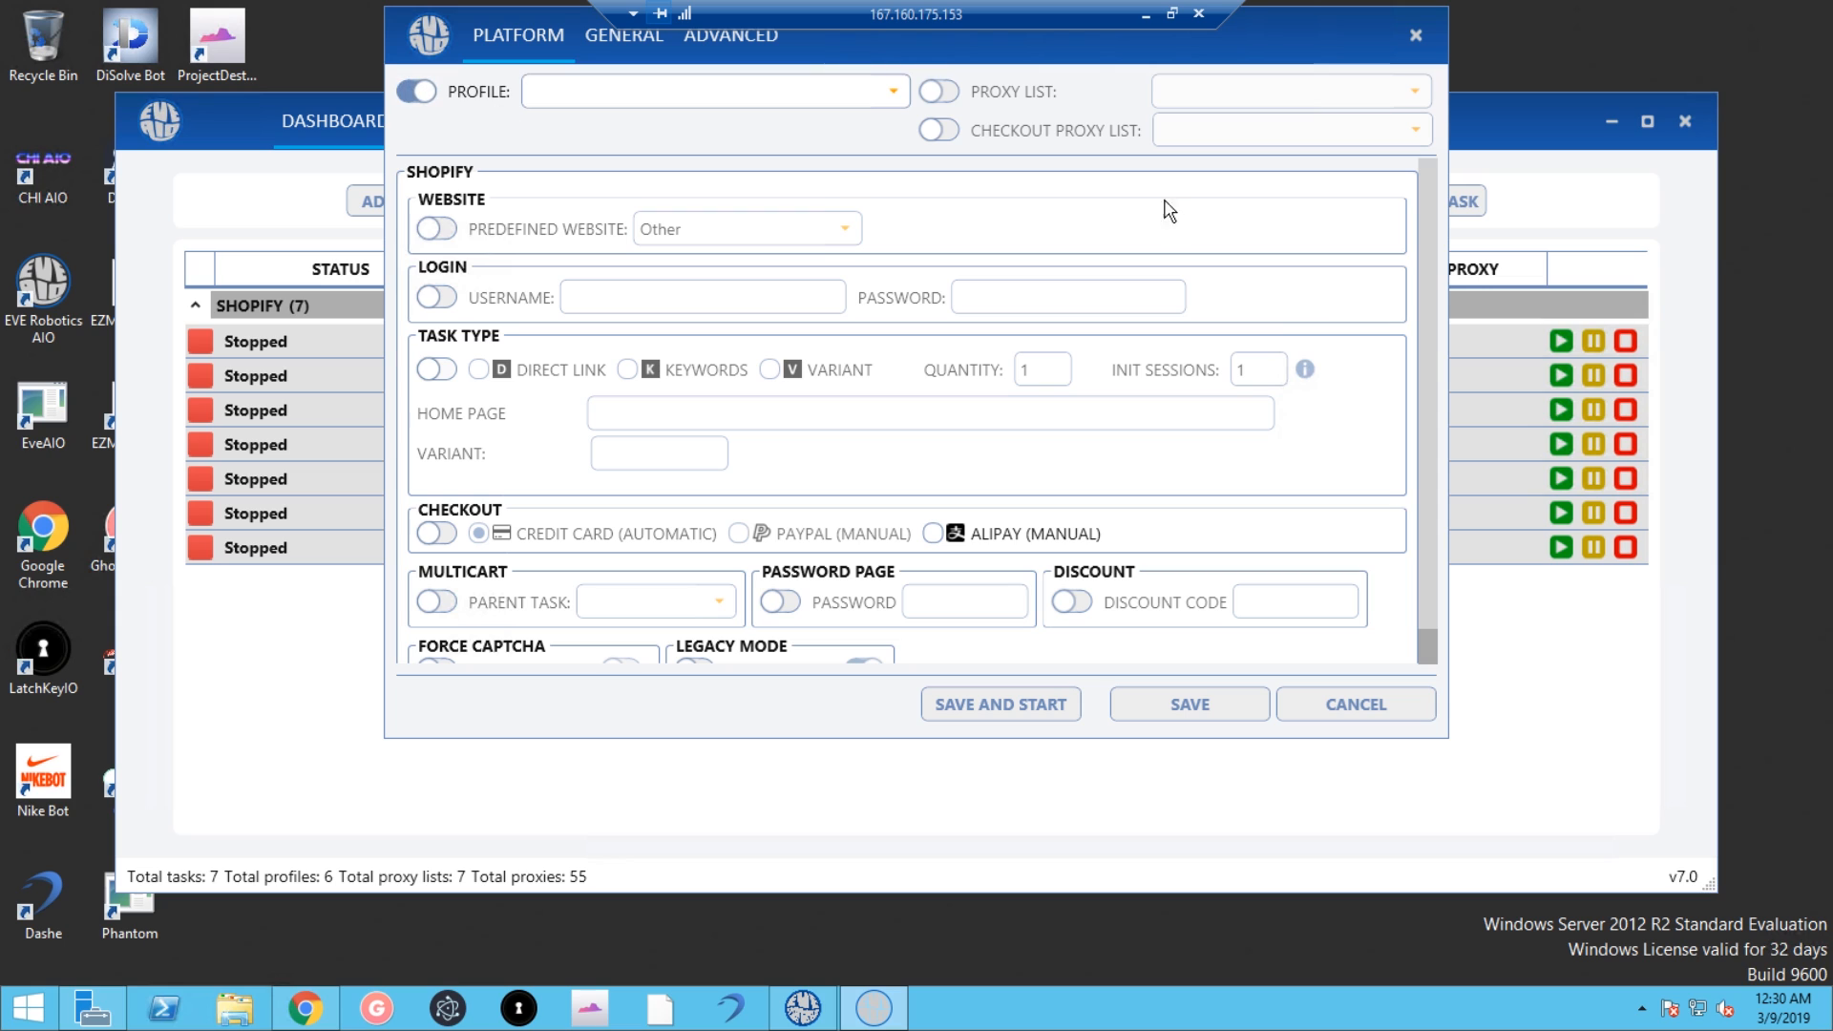
click(893, 97)
click(544, 122)
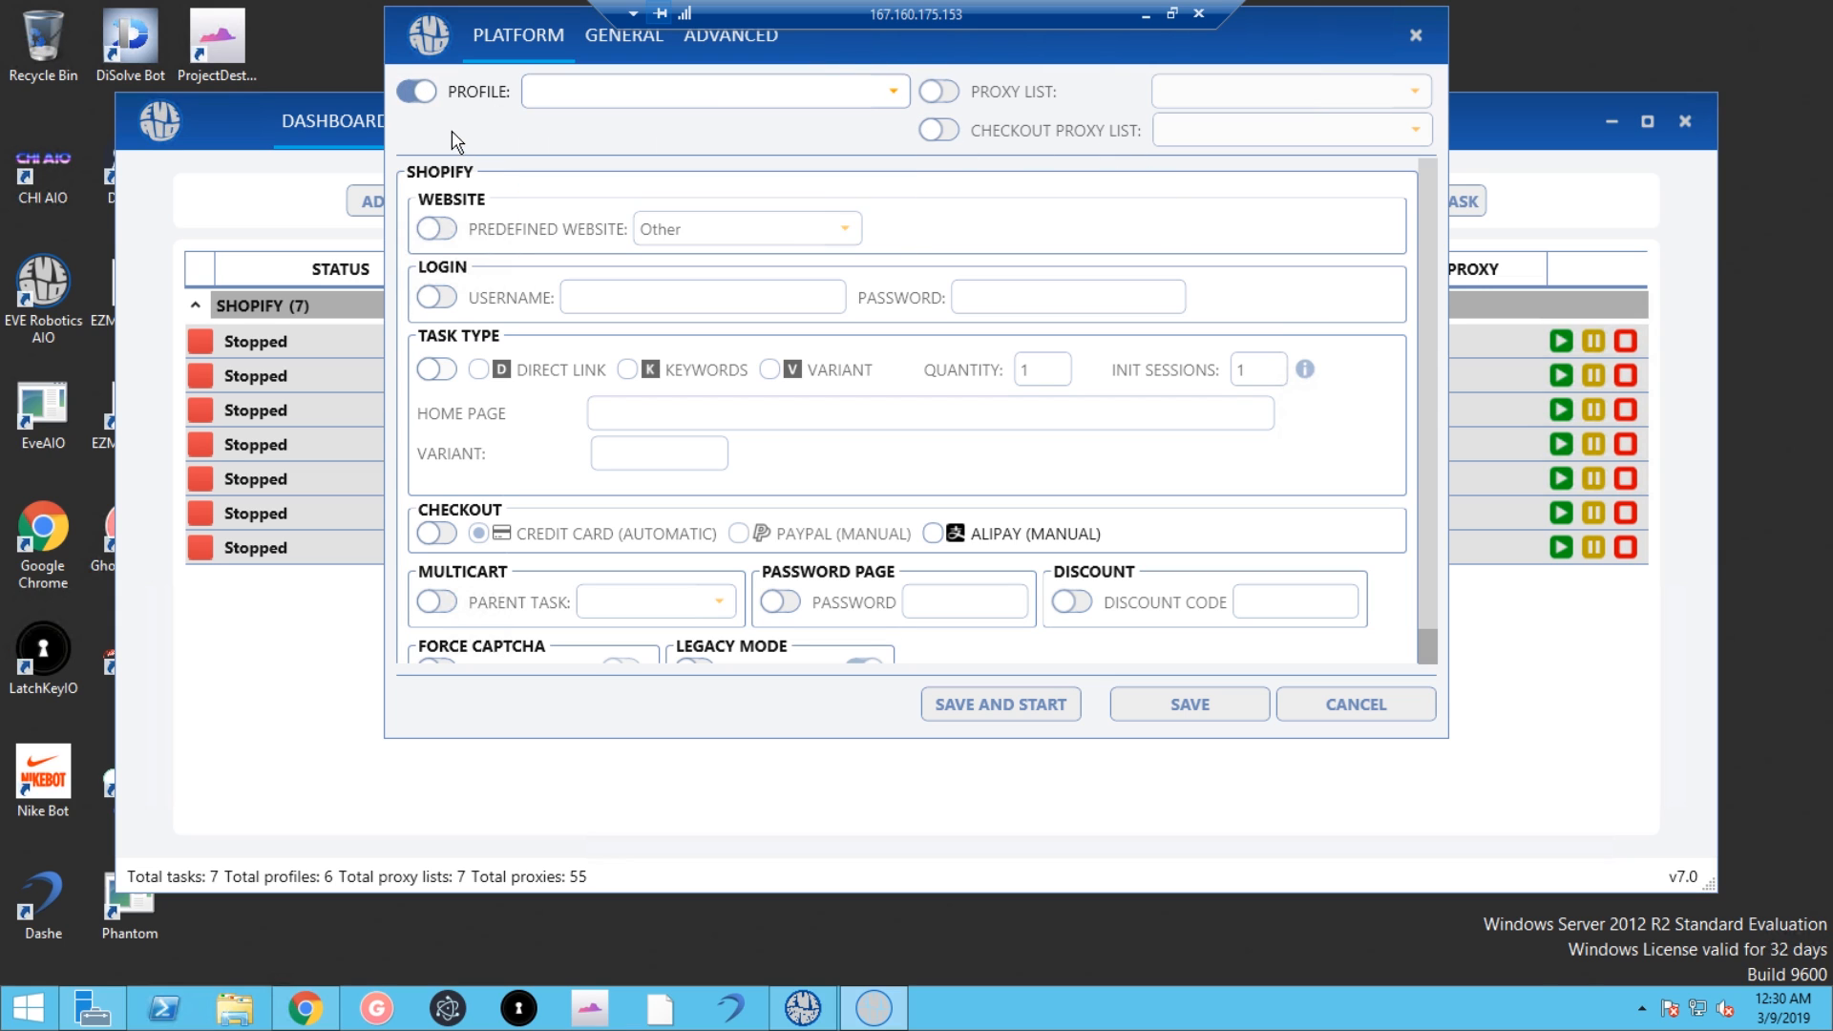
click(421, 91)
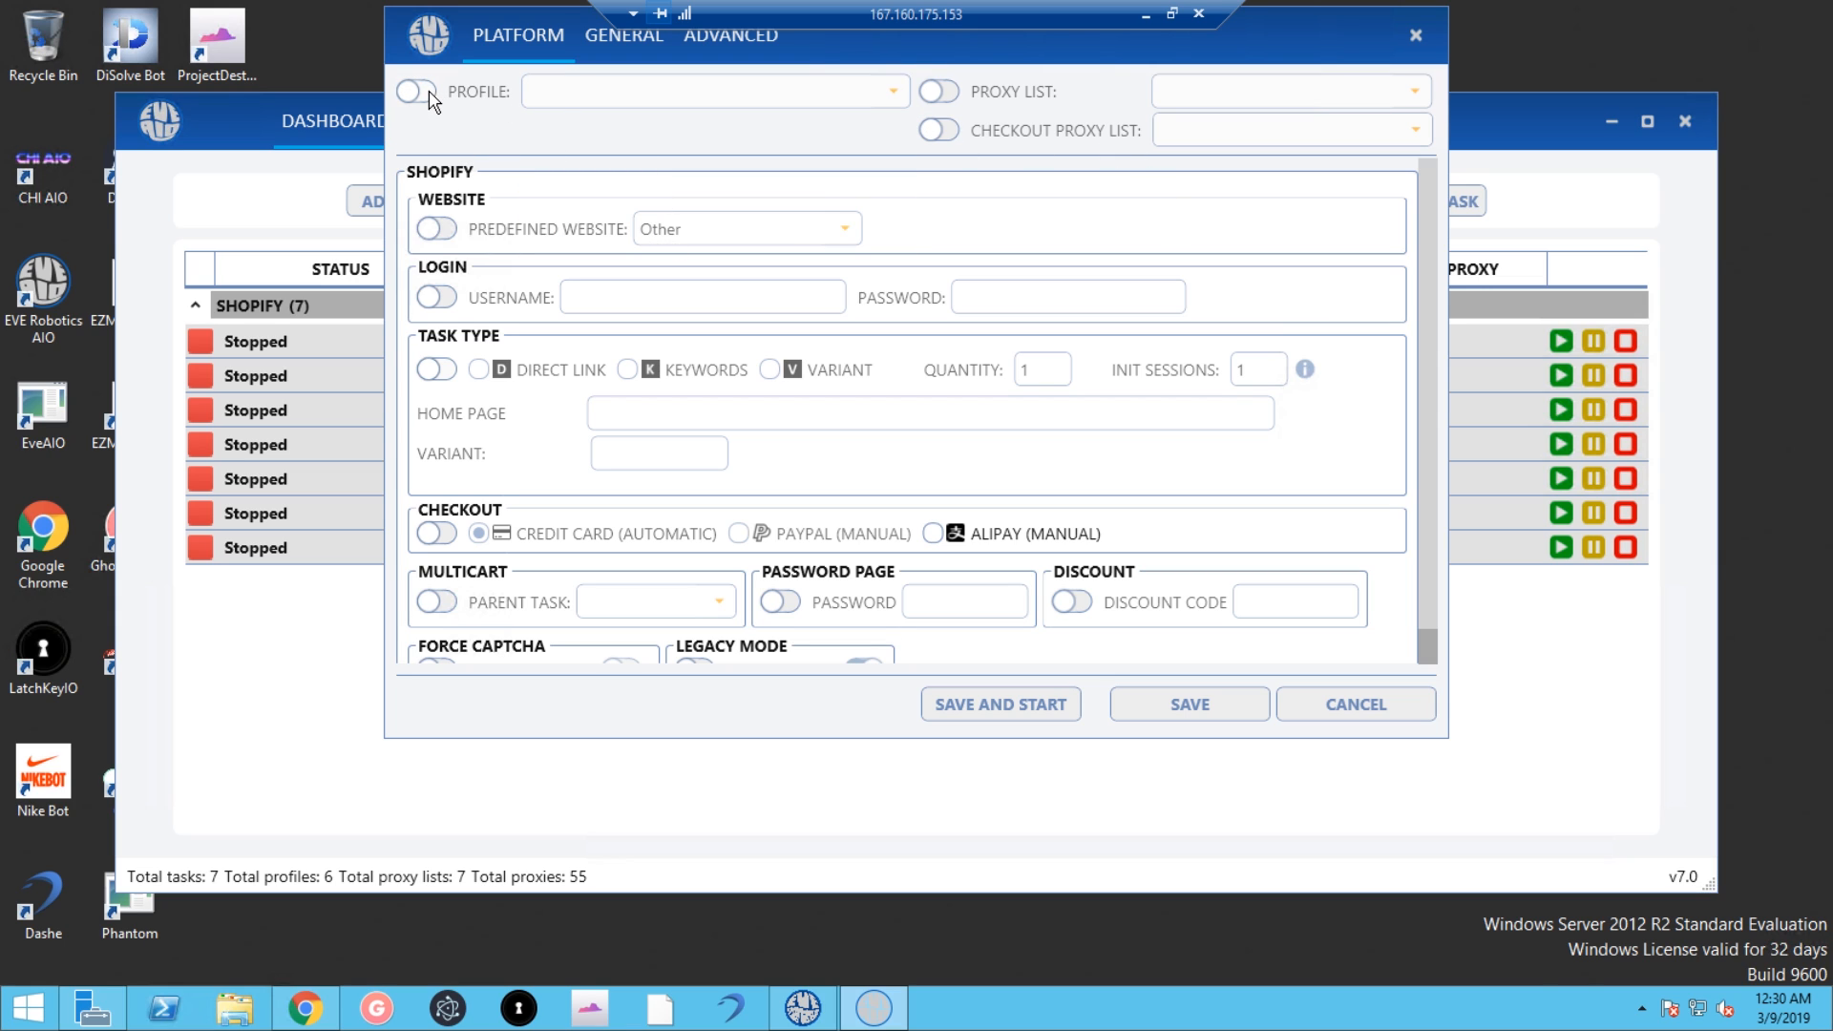
click(428, 93)
click(729, 100)
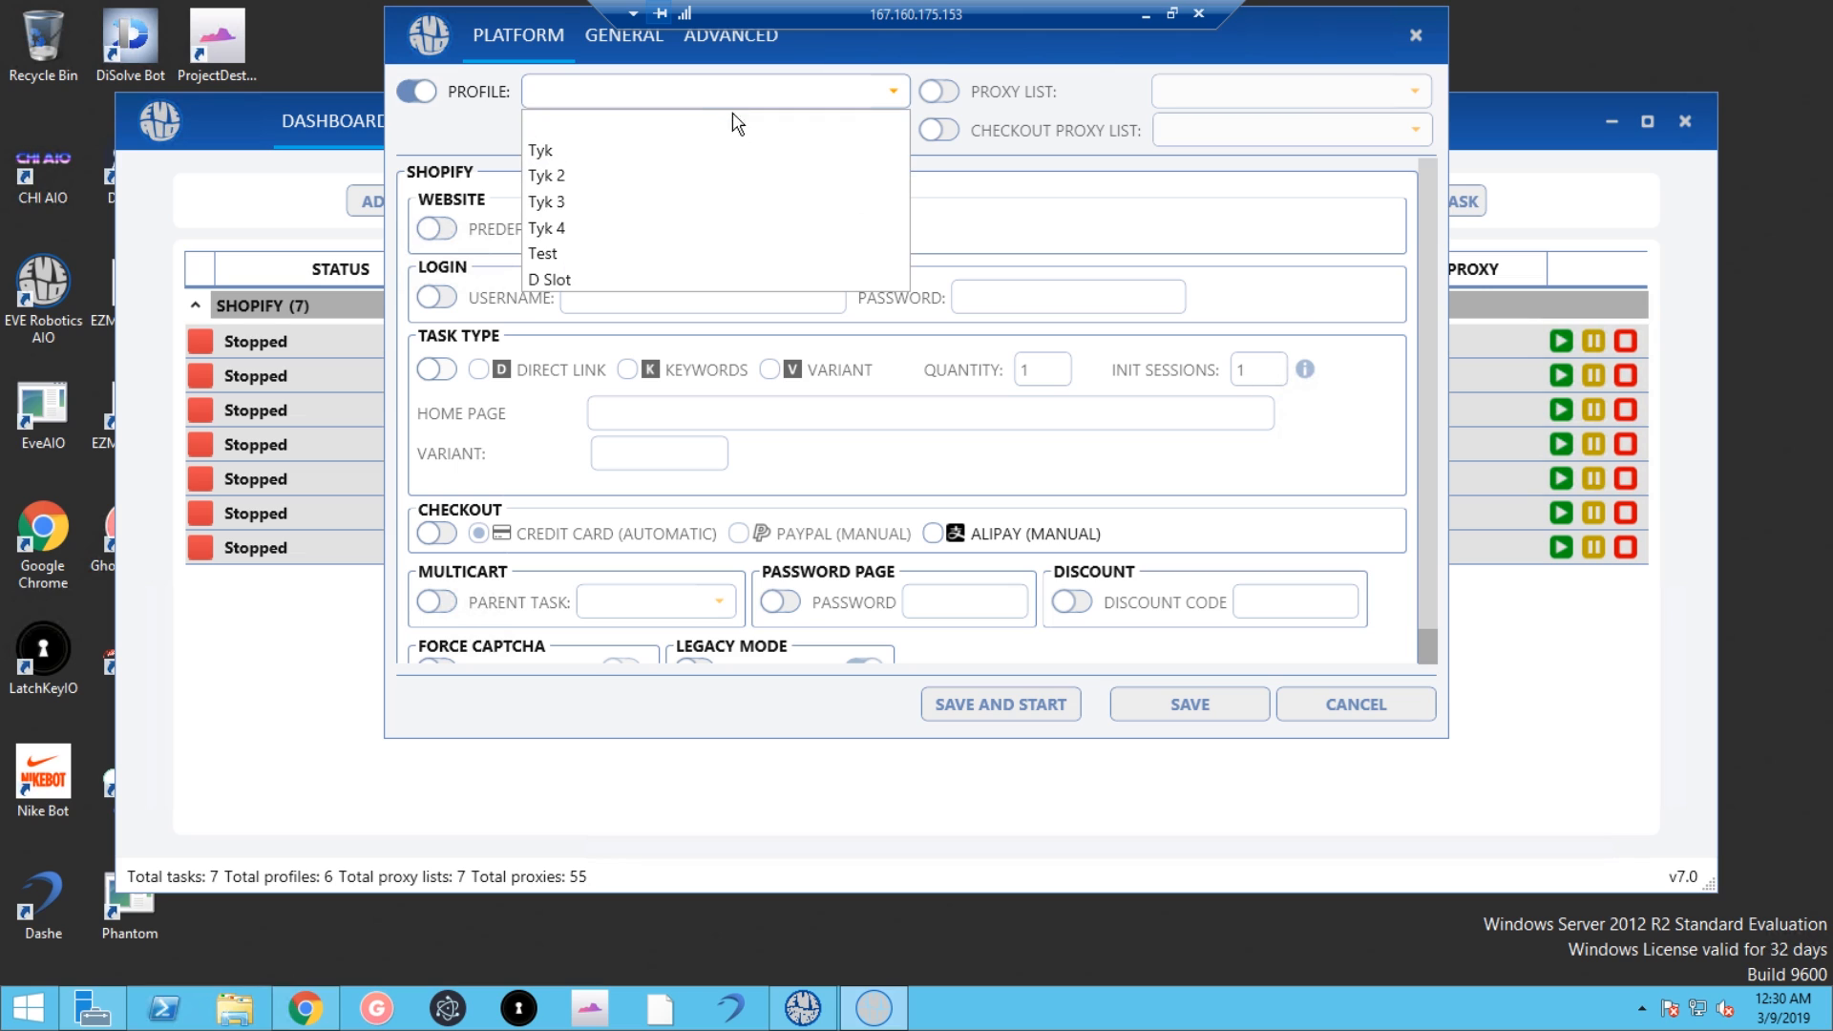
click(751, 164)
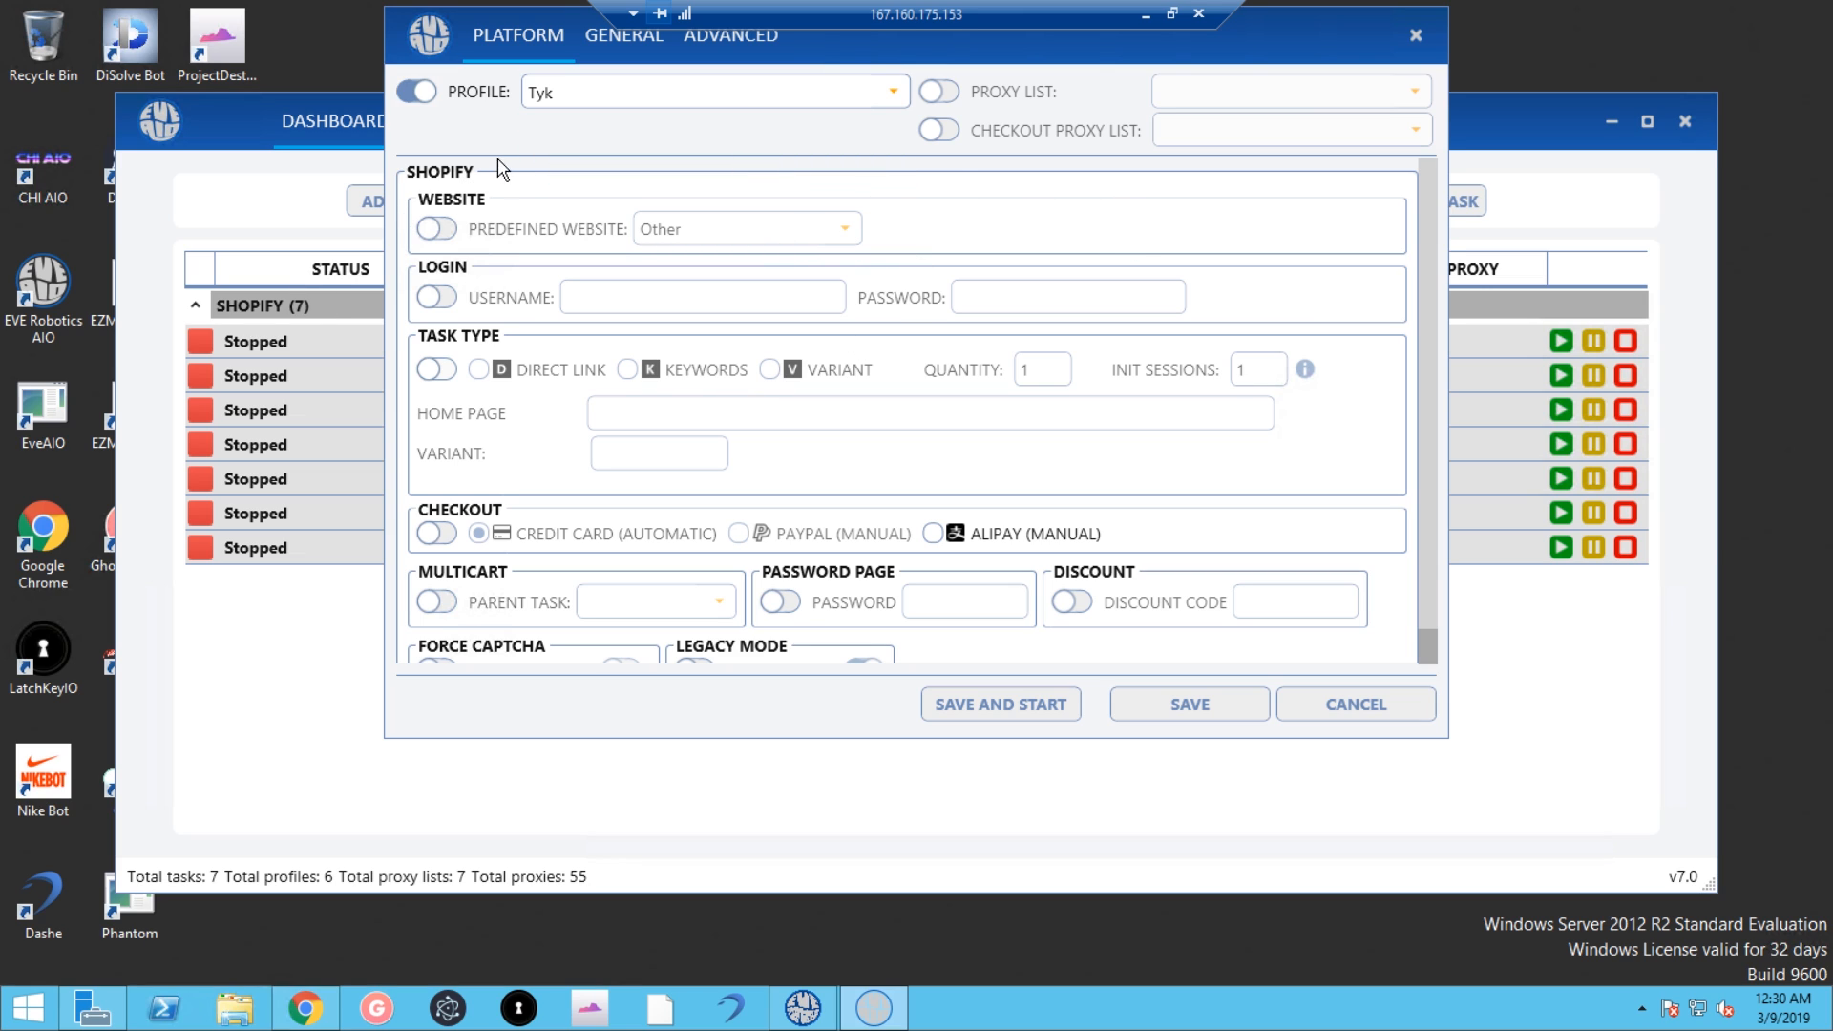
Step: Set the predefined website to USG Store and save the mass edit
click(436, 229)
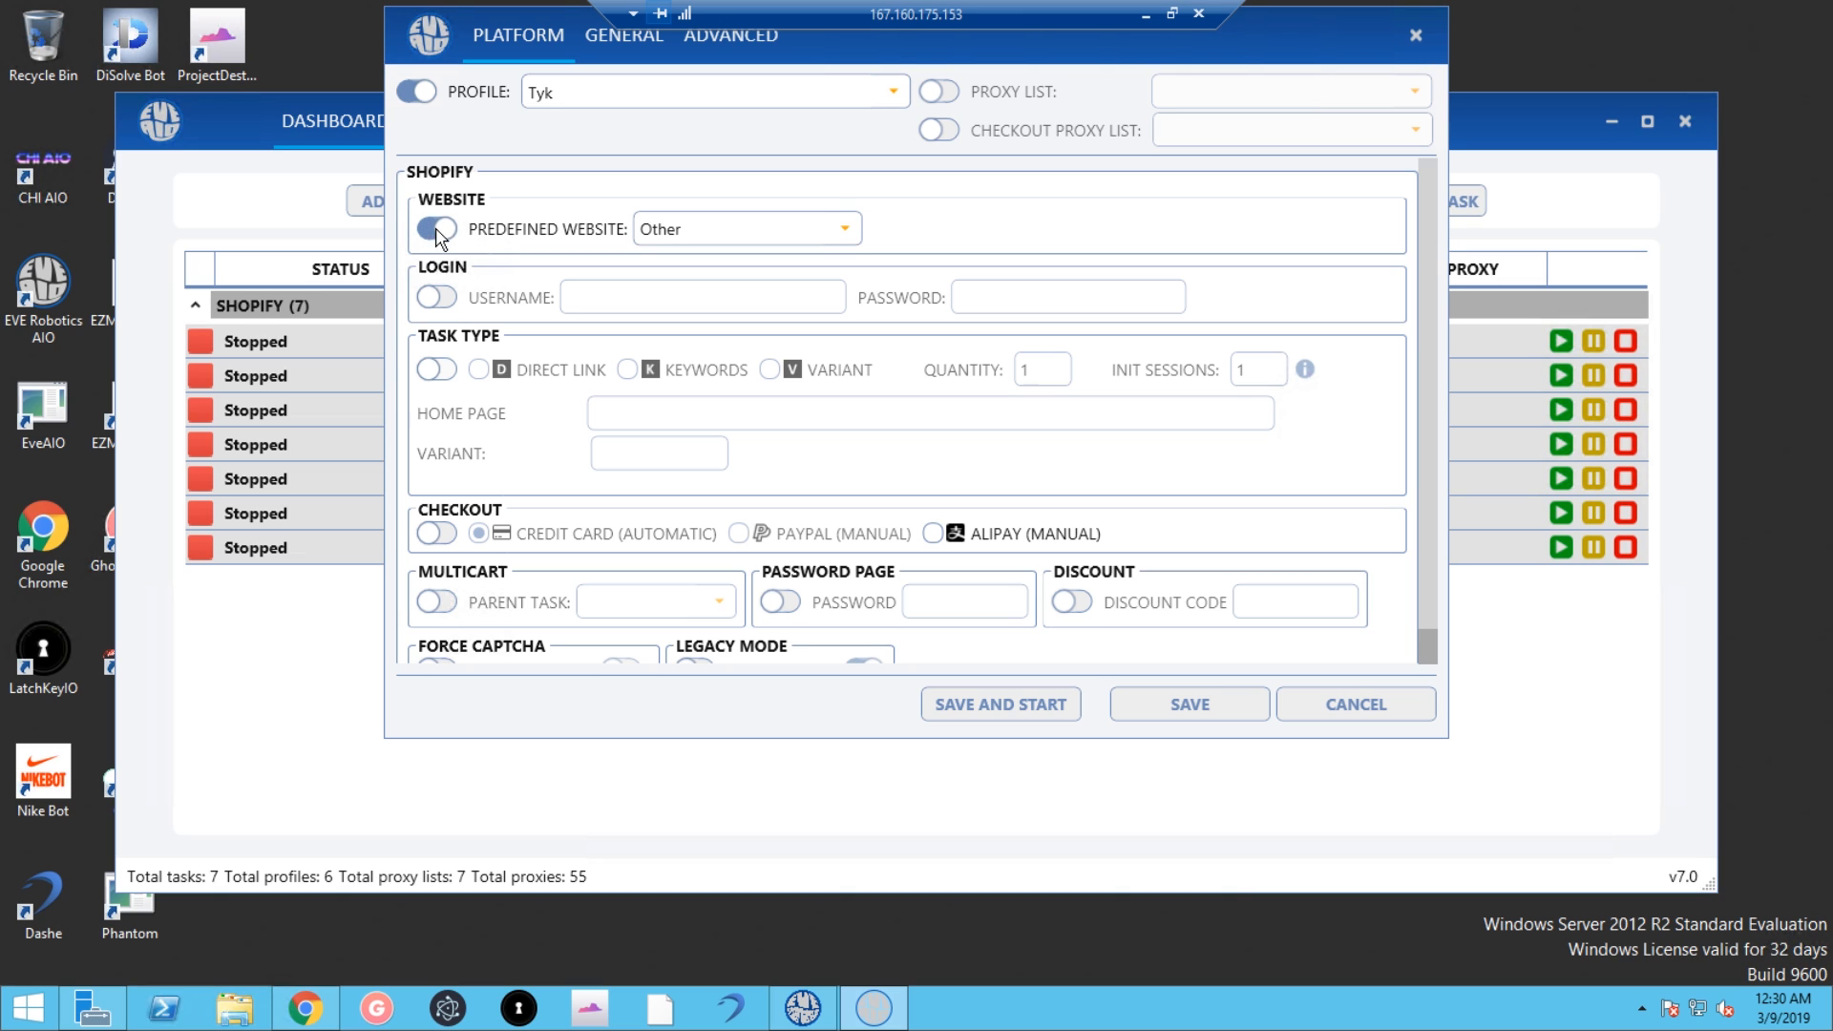
click(804, 237)
click(678, 313)
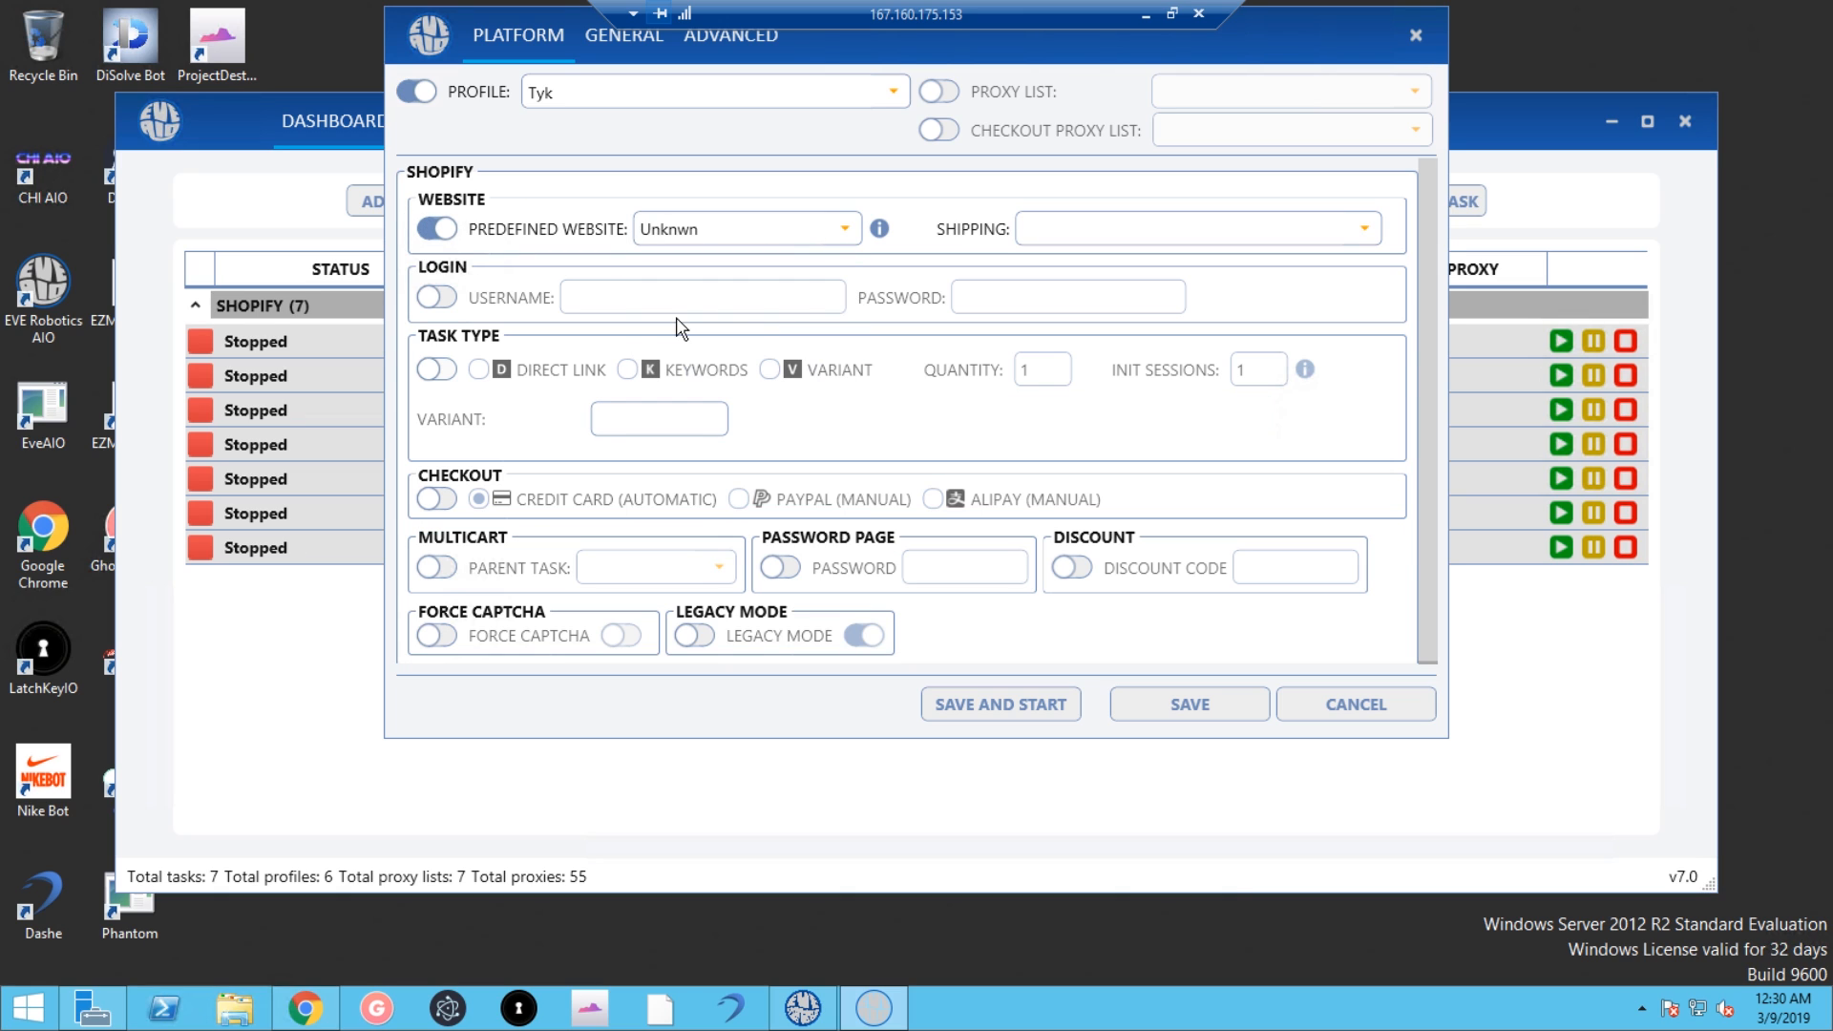
click(838, 231)
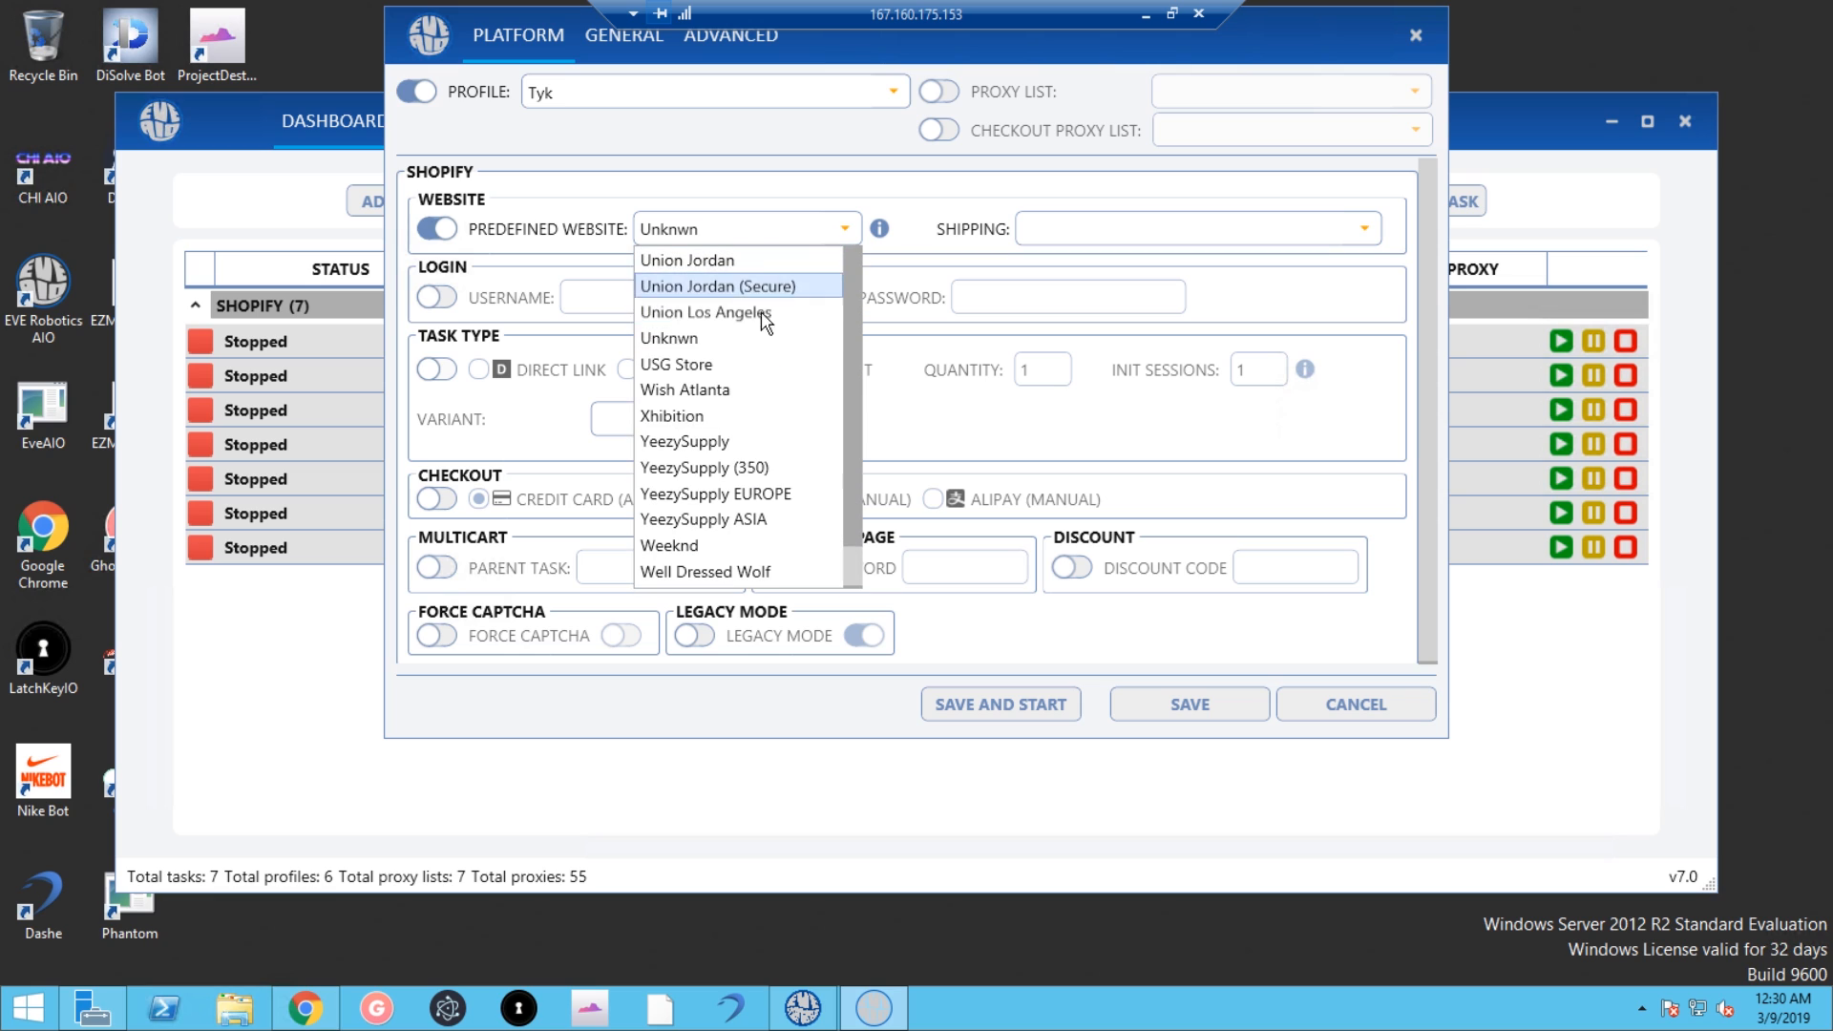
click(753, 363)
click(1058, 235)
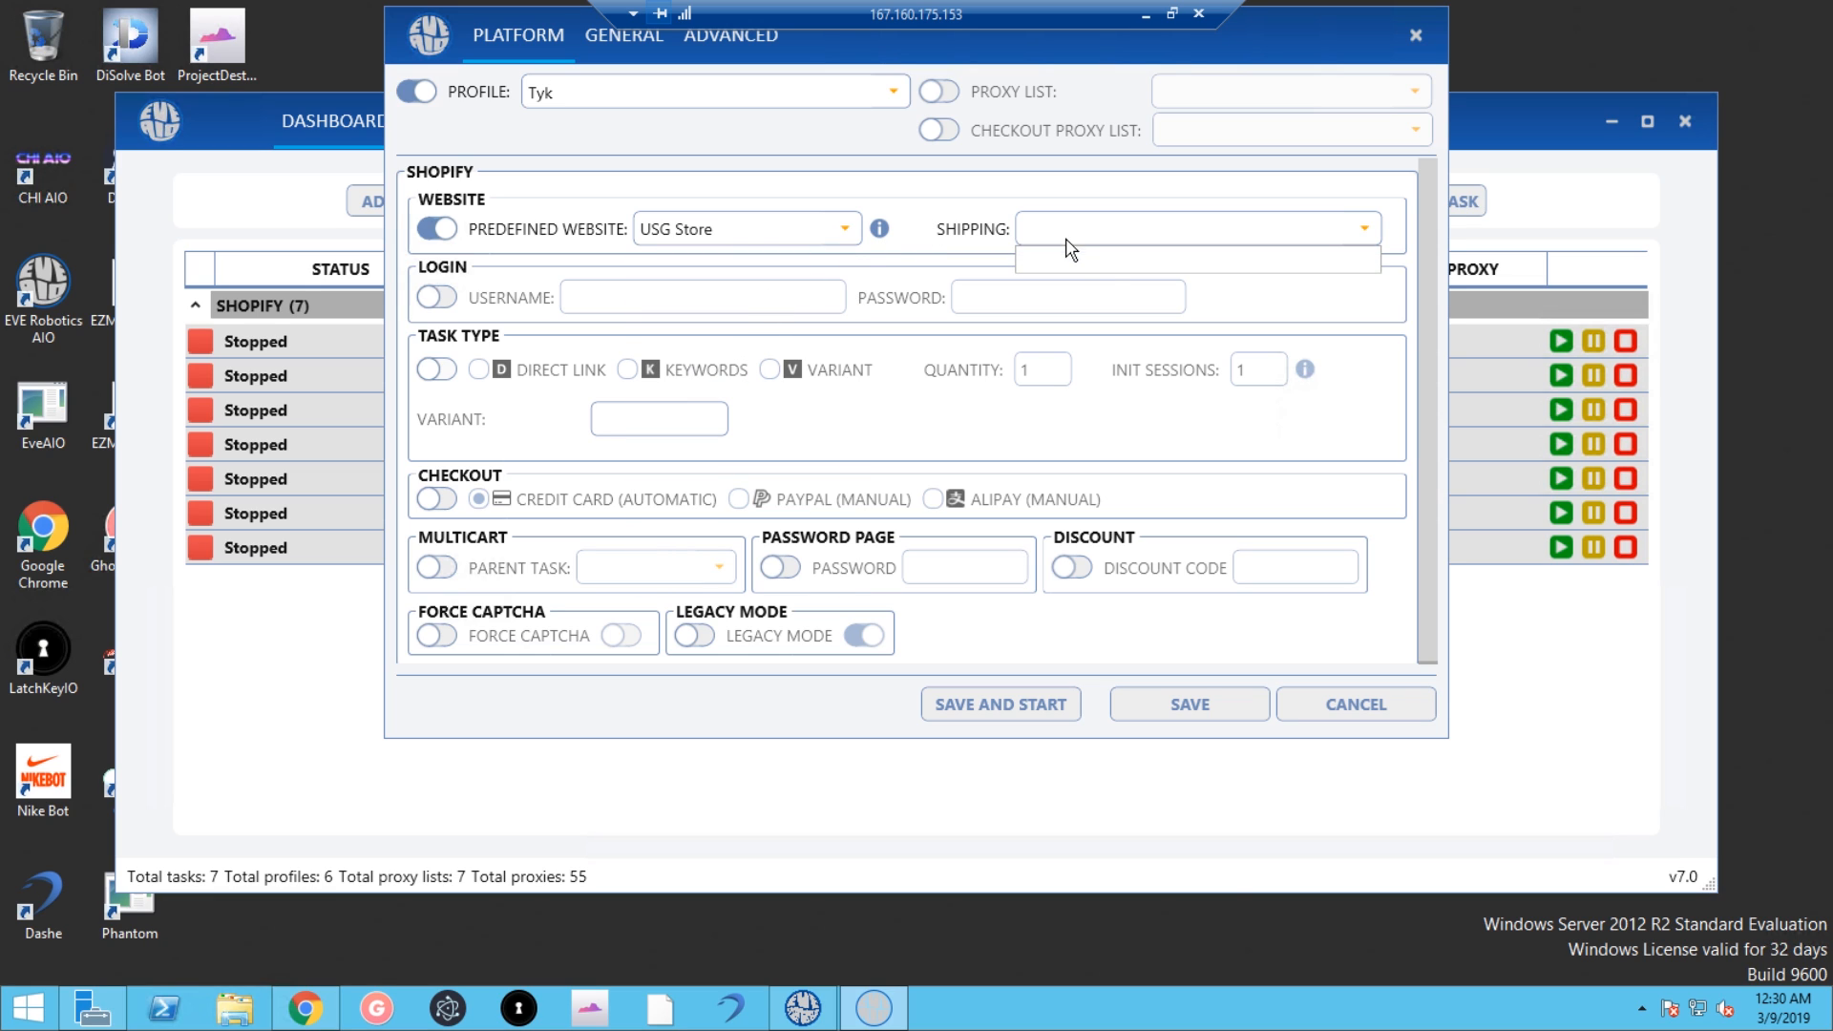
click(762, 160)
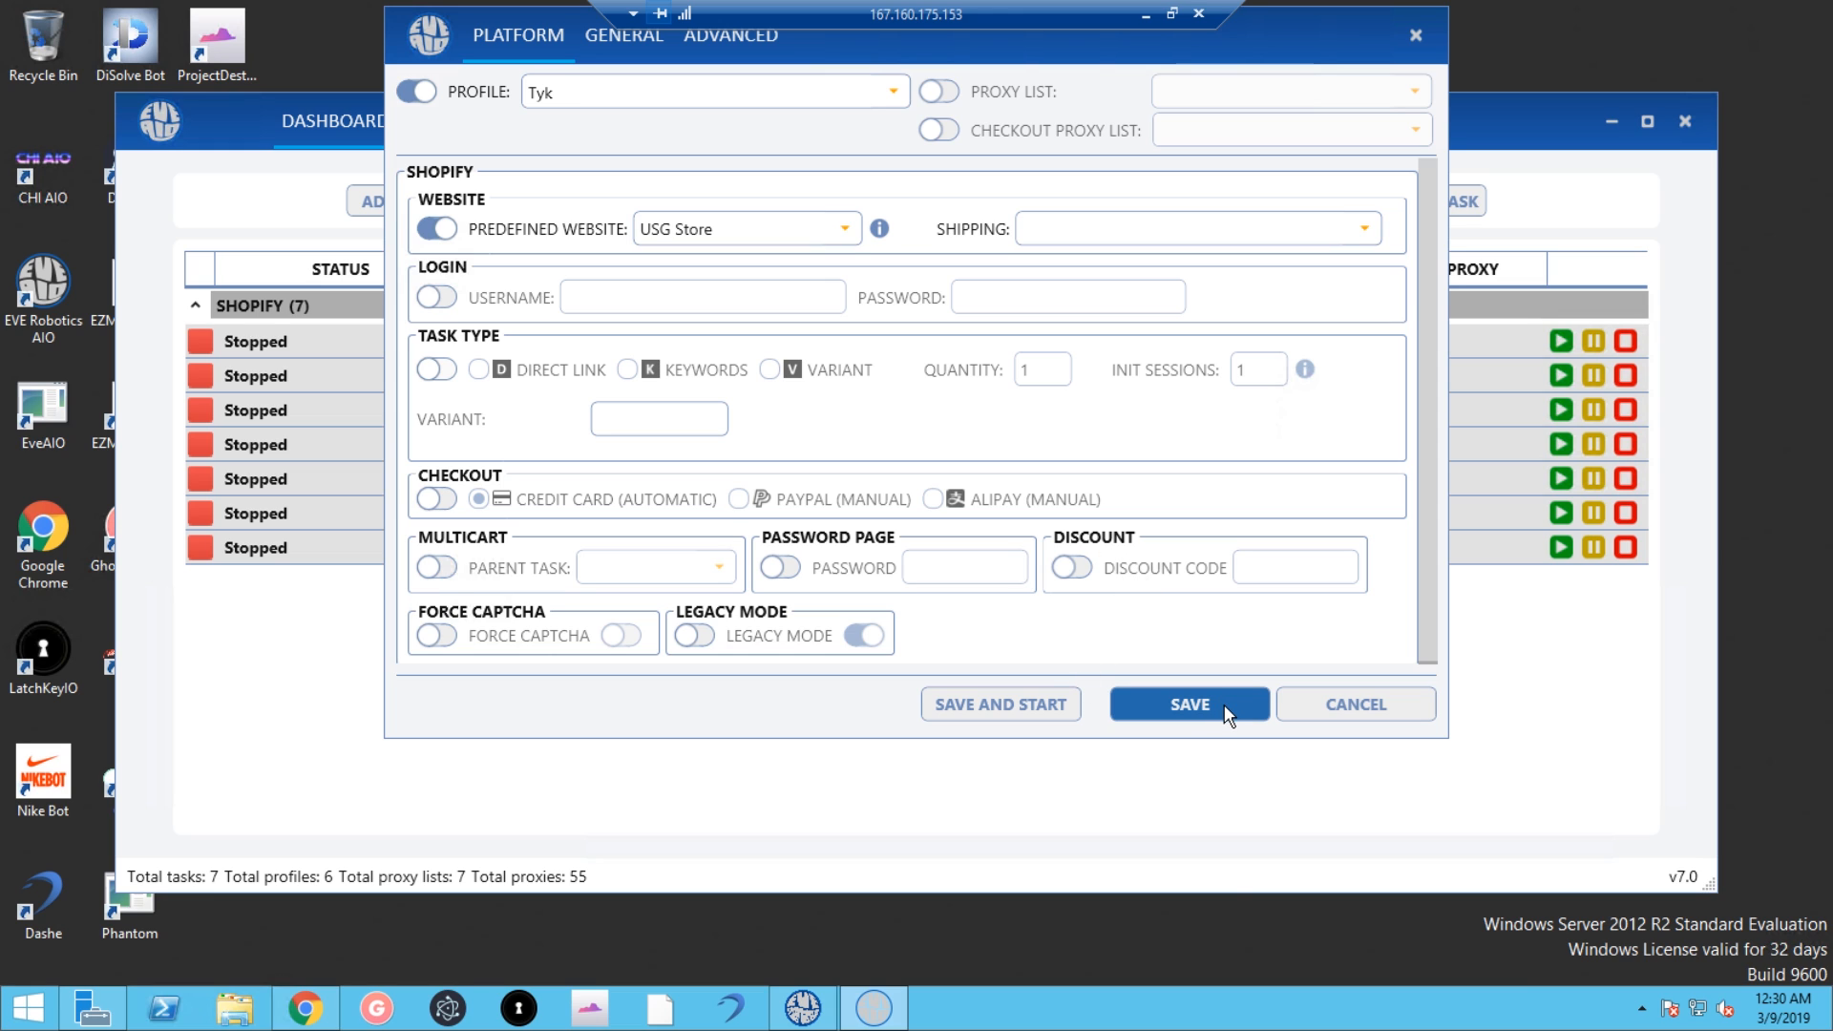
drag(462, 25, 736, 614)
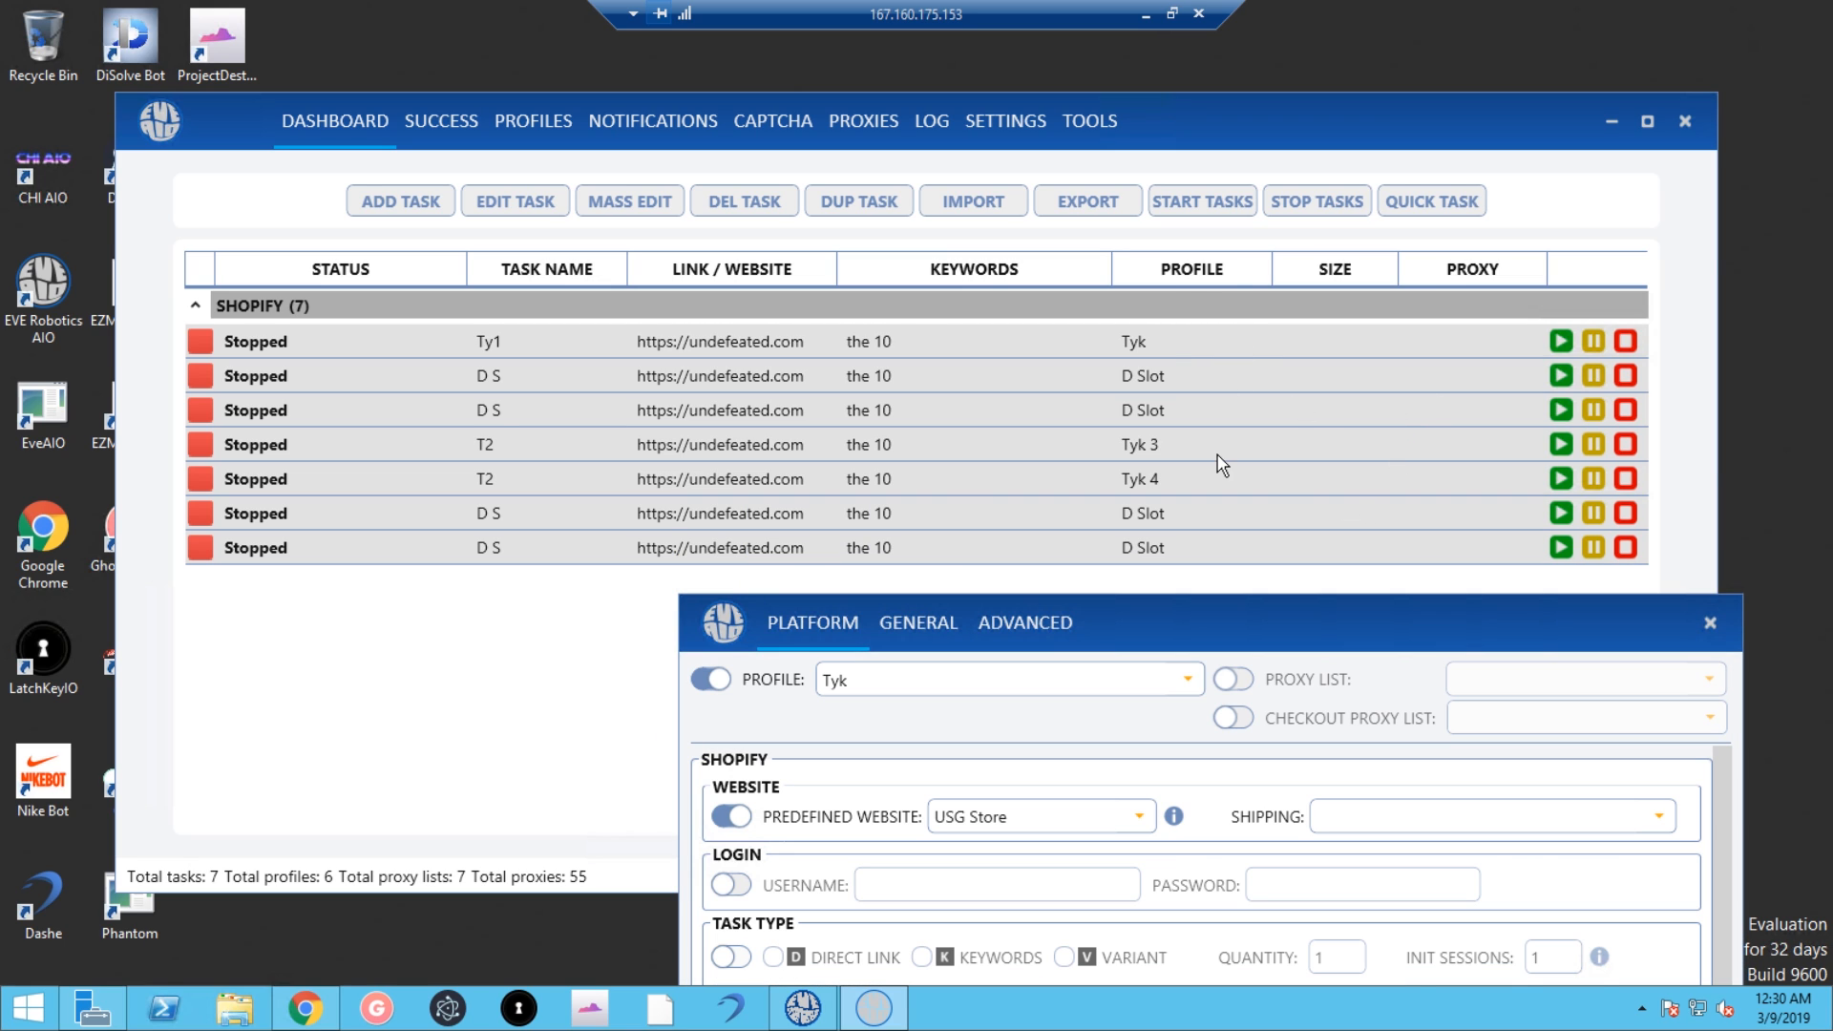
drag(726, 623, 558, 123)
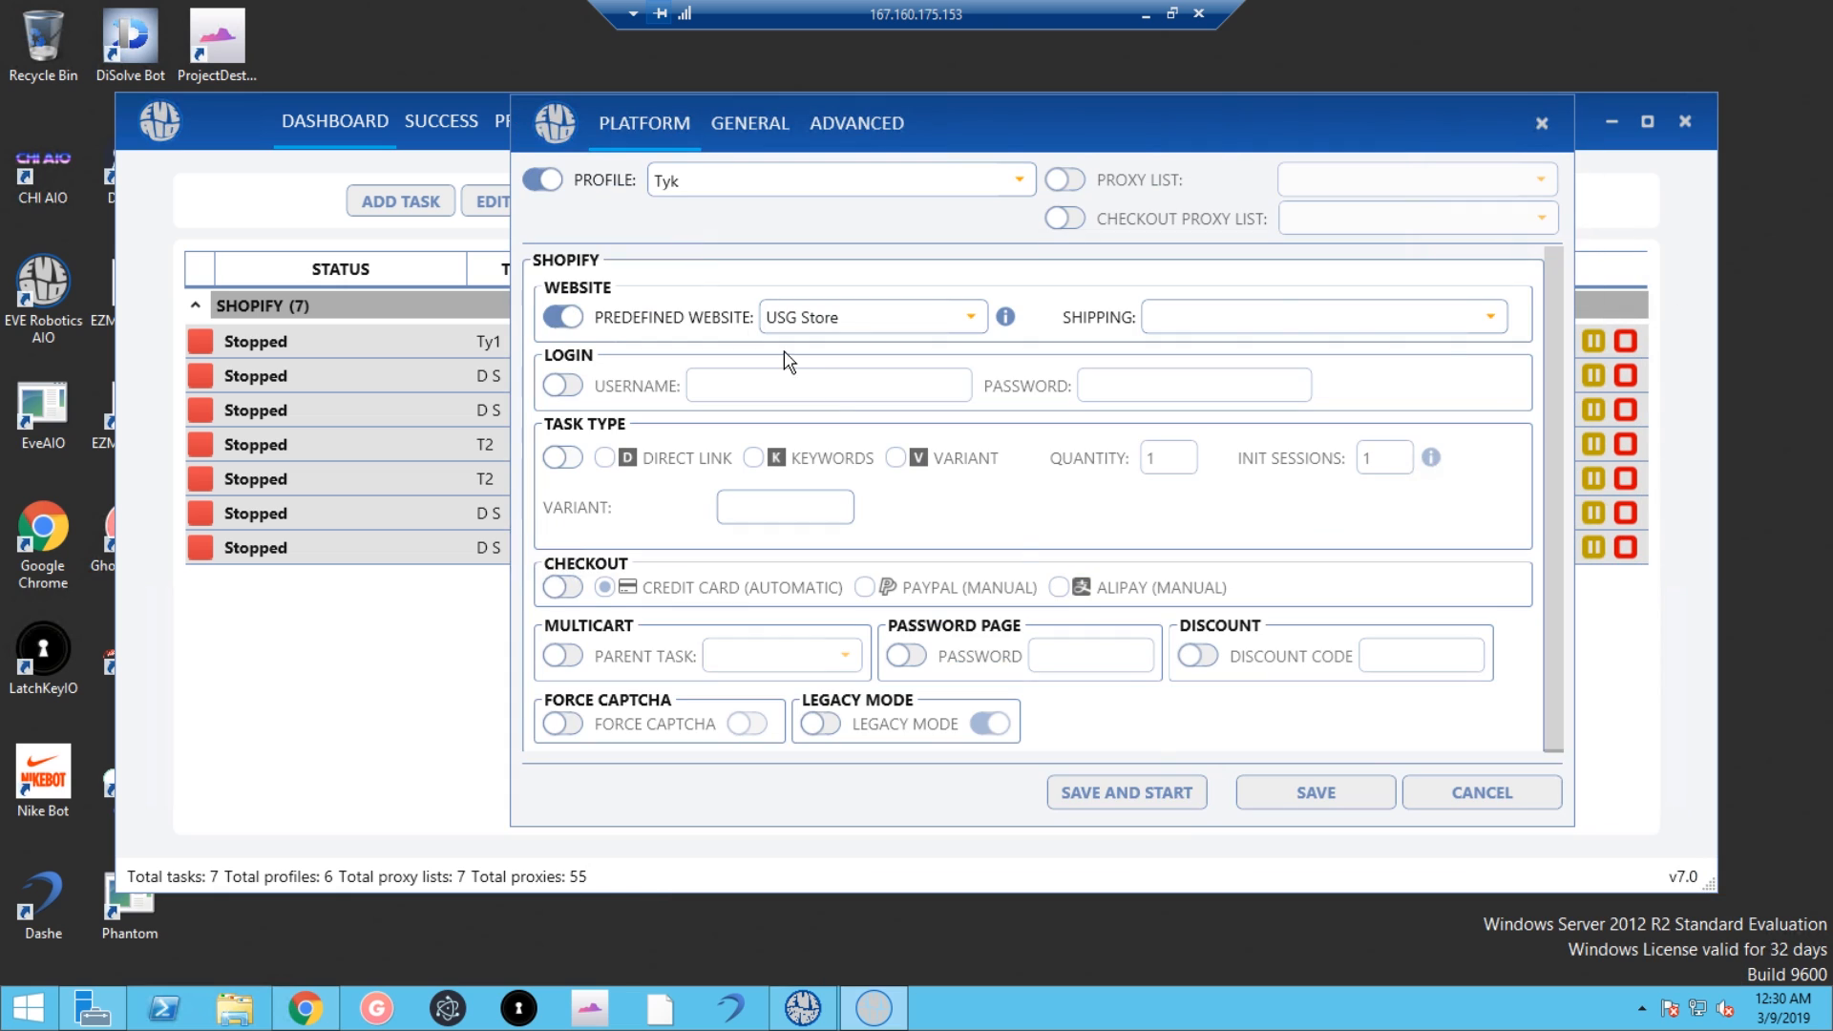
click(1335, 809)
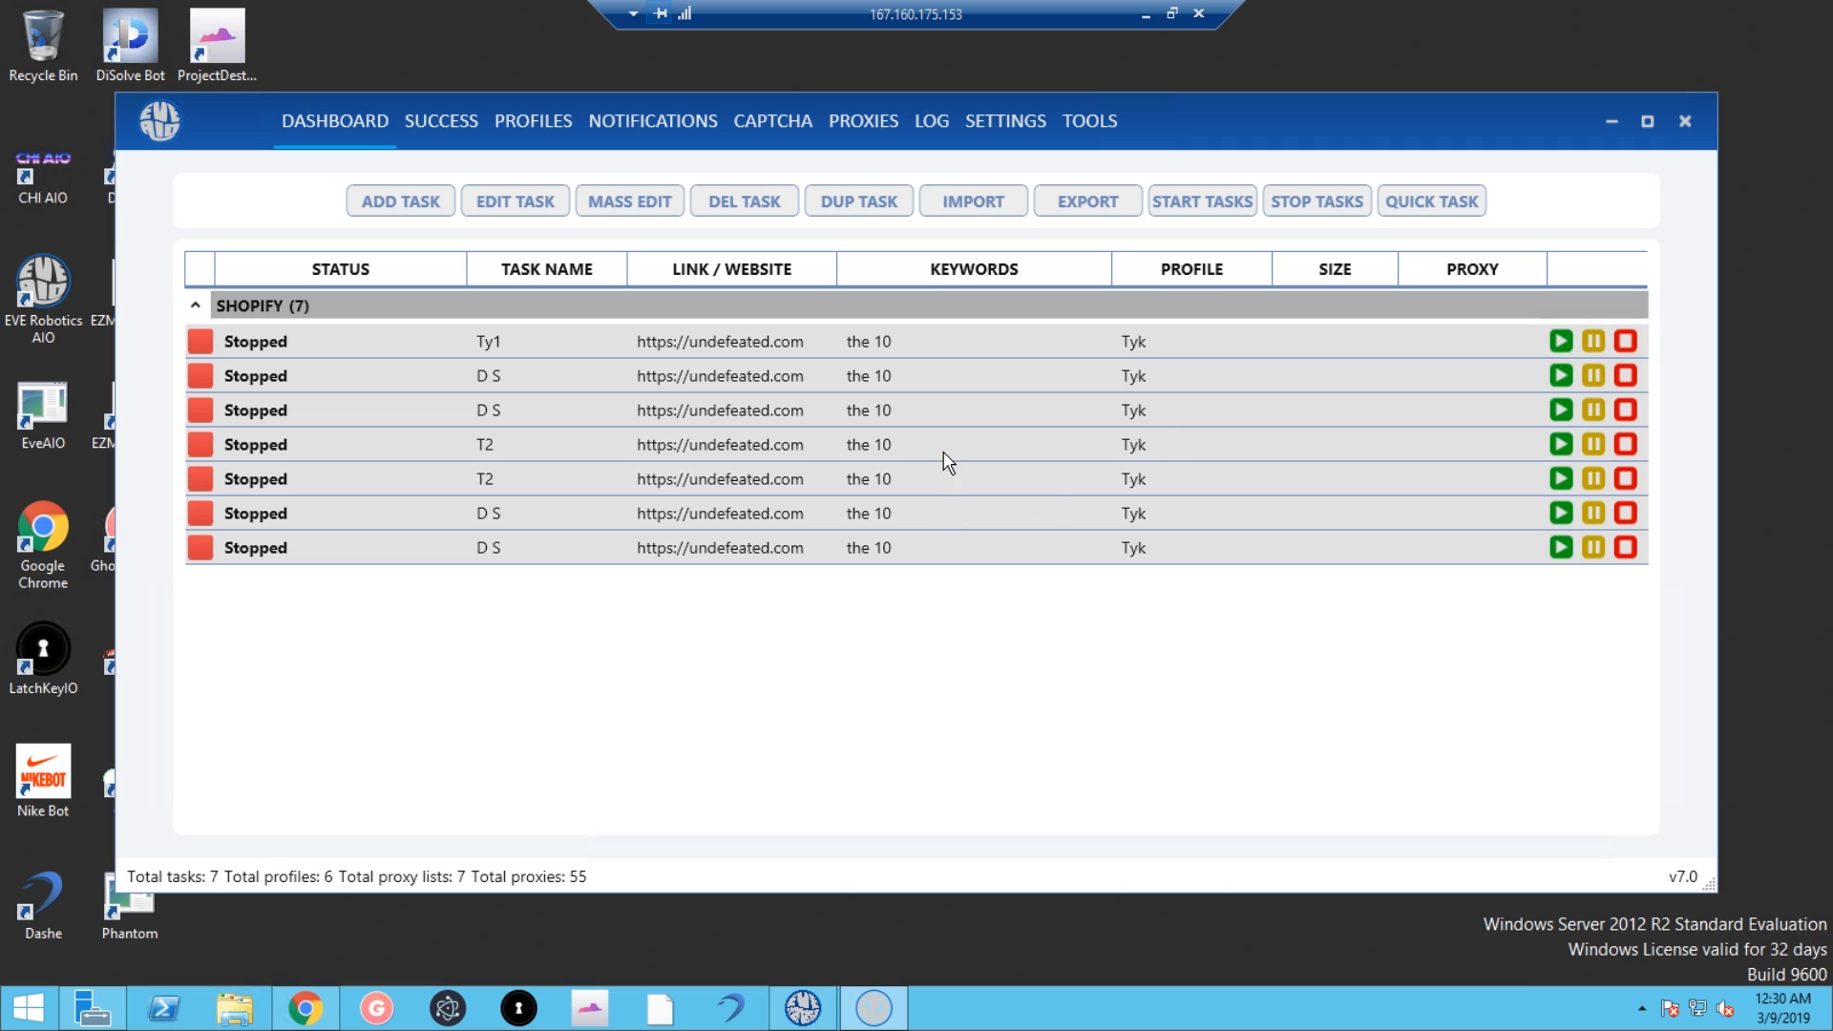
Step: Select all seven tasks, mass-edit their predefined website to USG Store, then cancel a new task
click(1159, 410)
drag(681, 346, 680, 564)
click(642, 191)
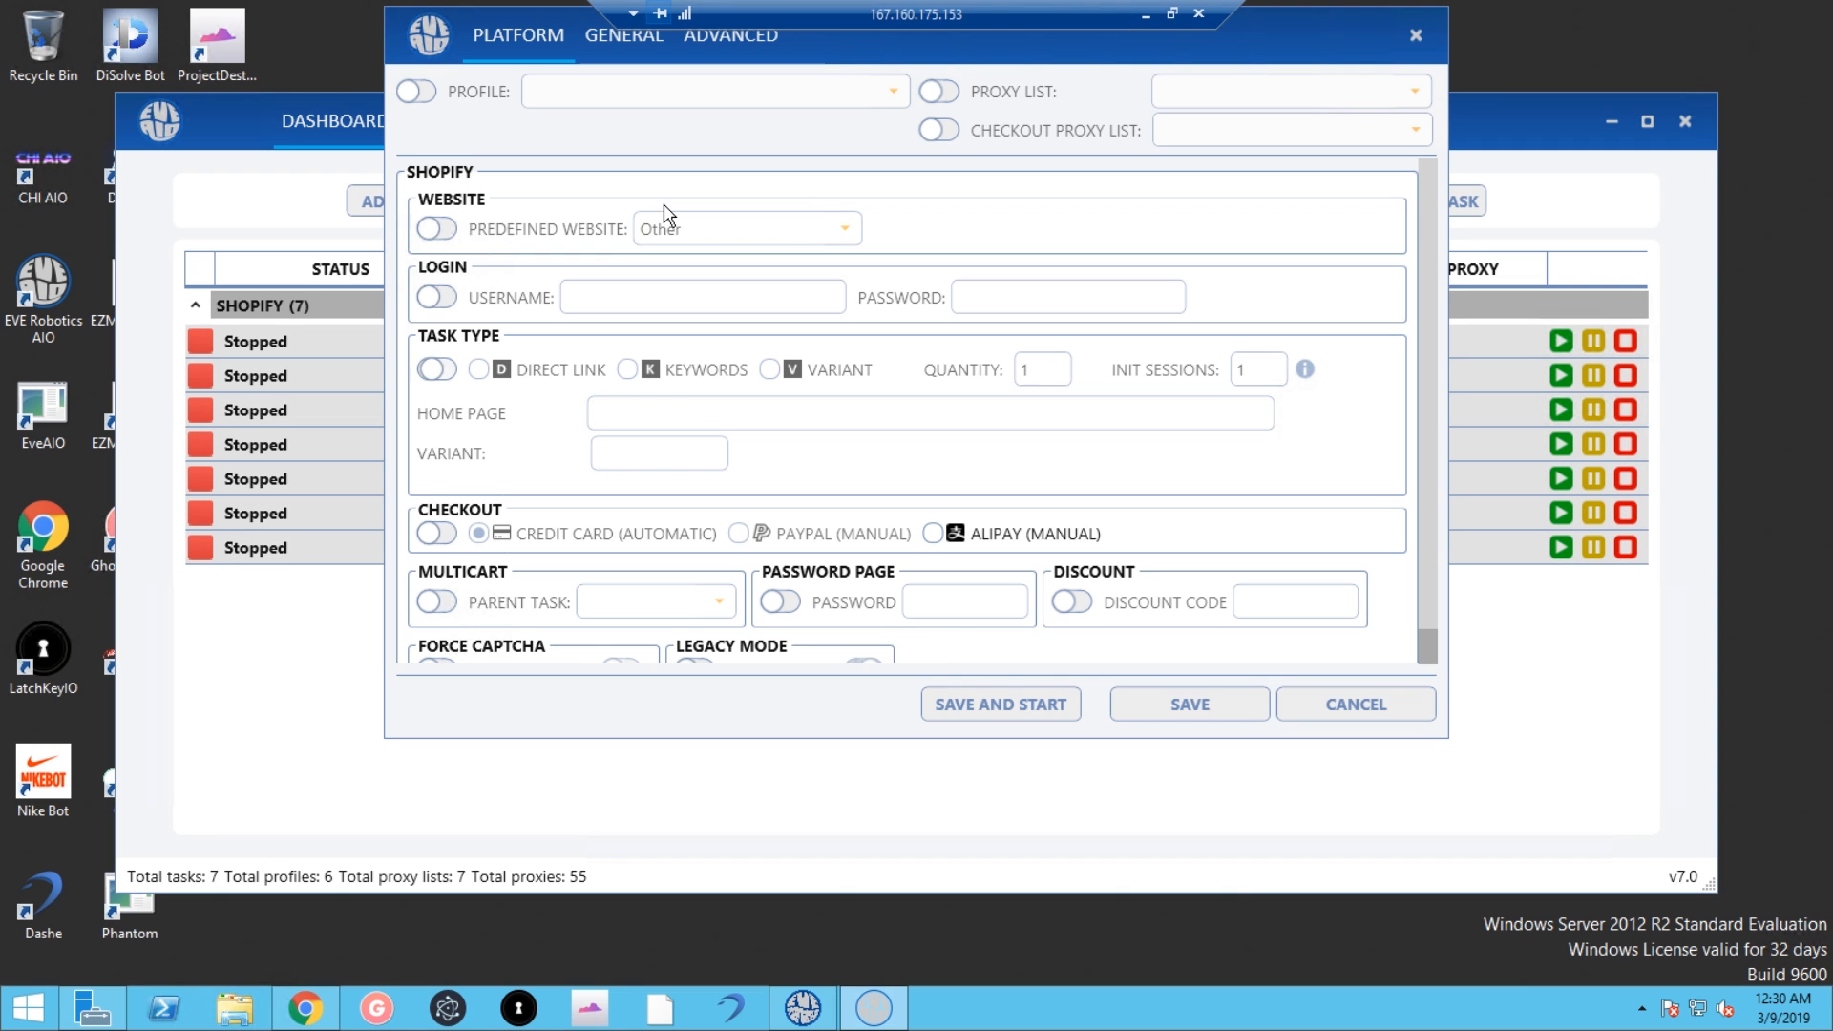
click(437, 297)
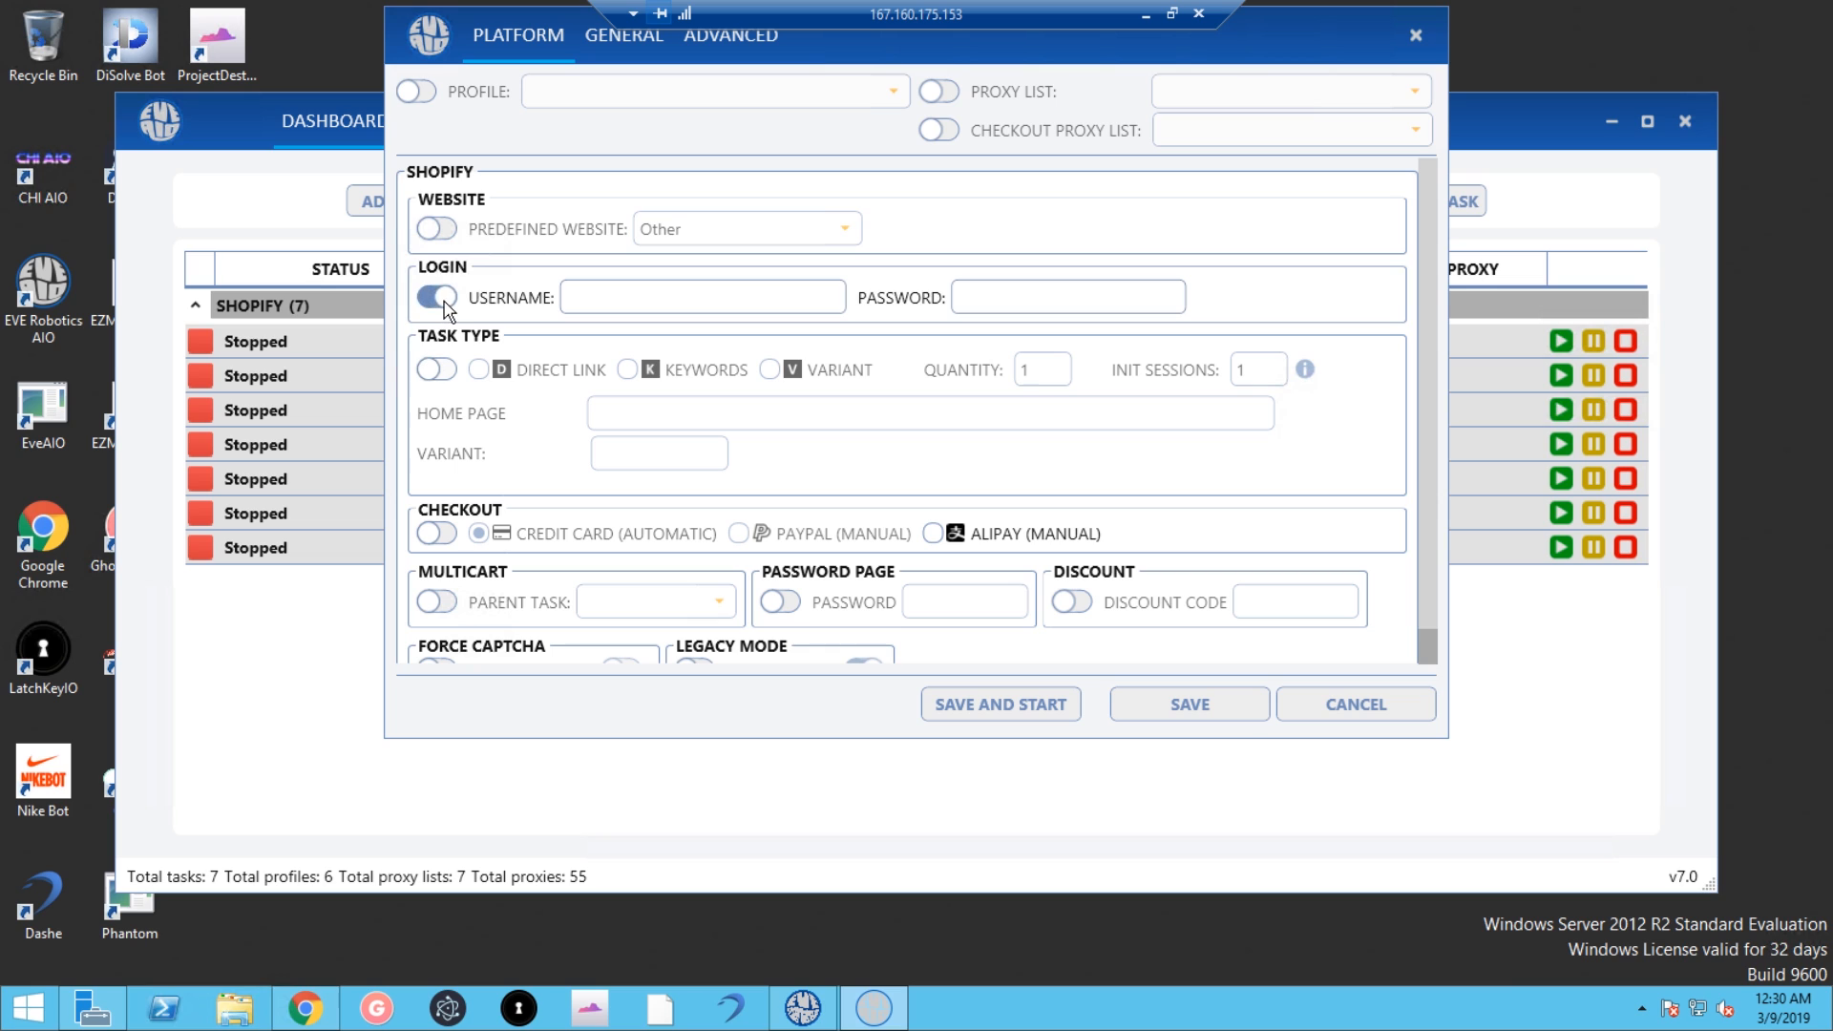
click(437, 297)
click(437, 229)
click(705, 230)
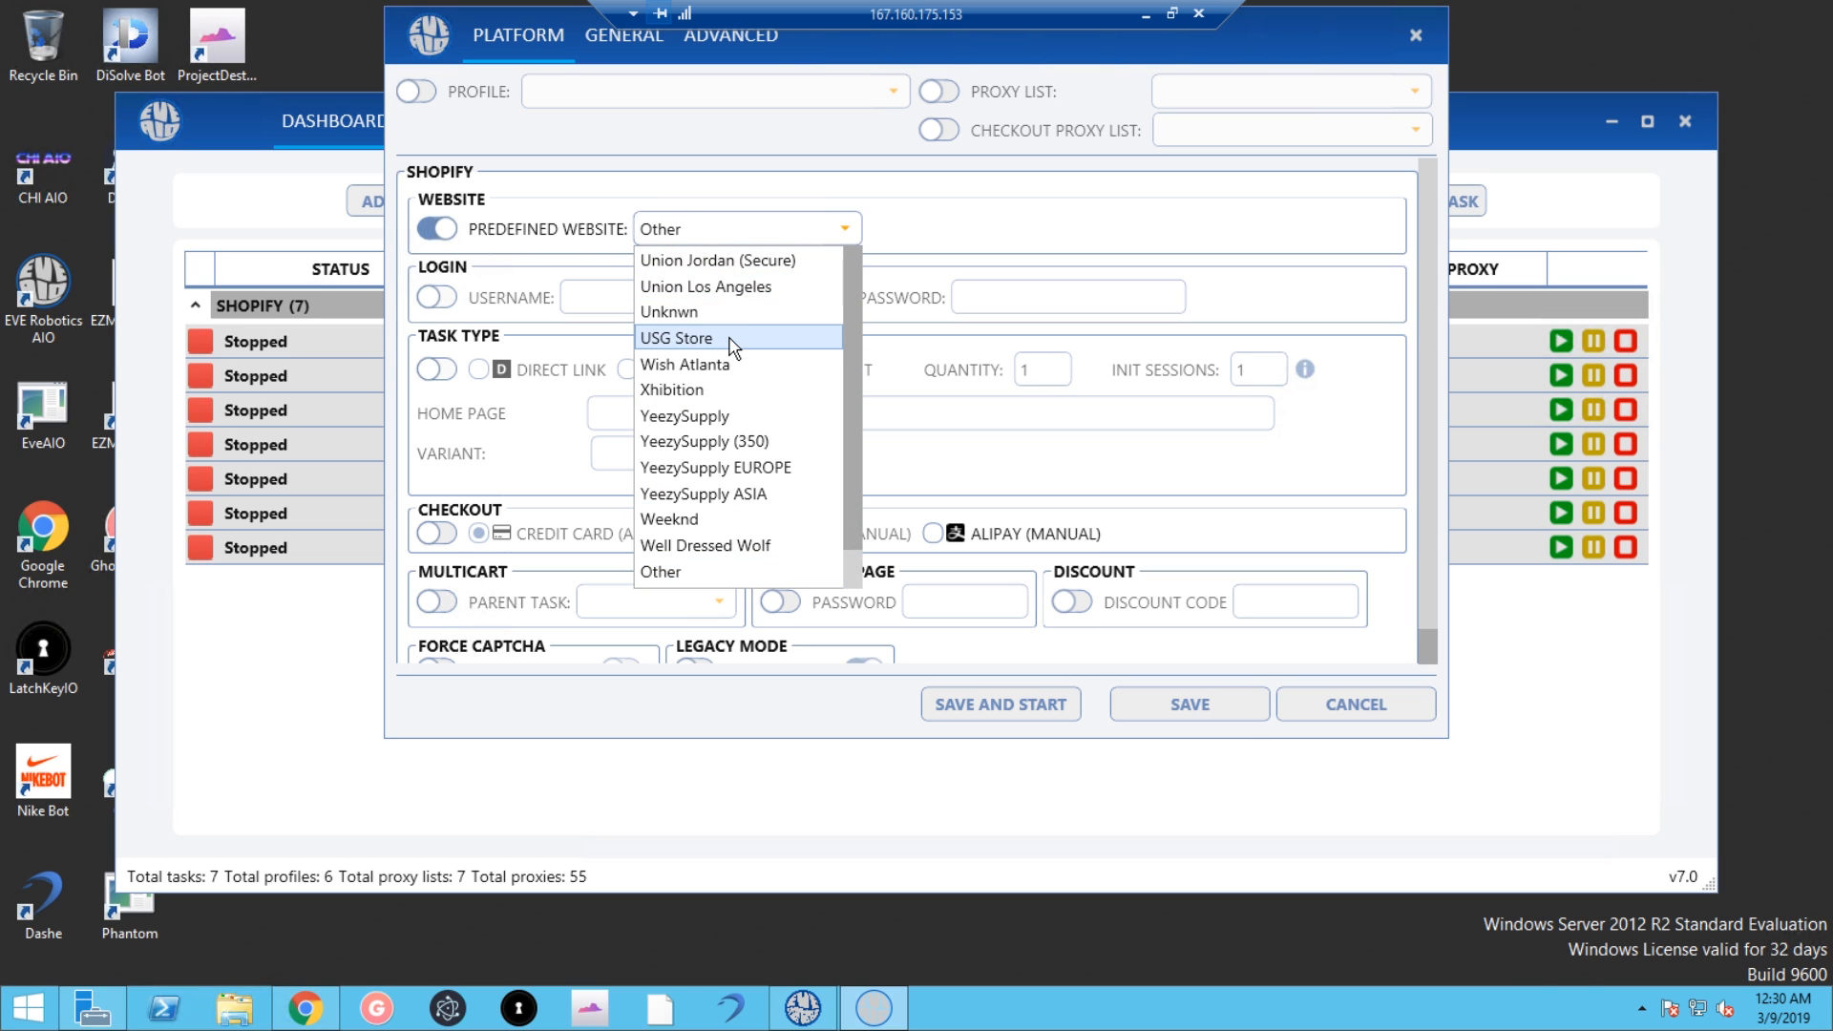
click(740, 342)
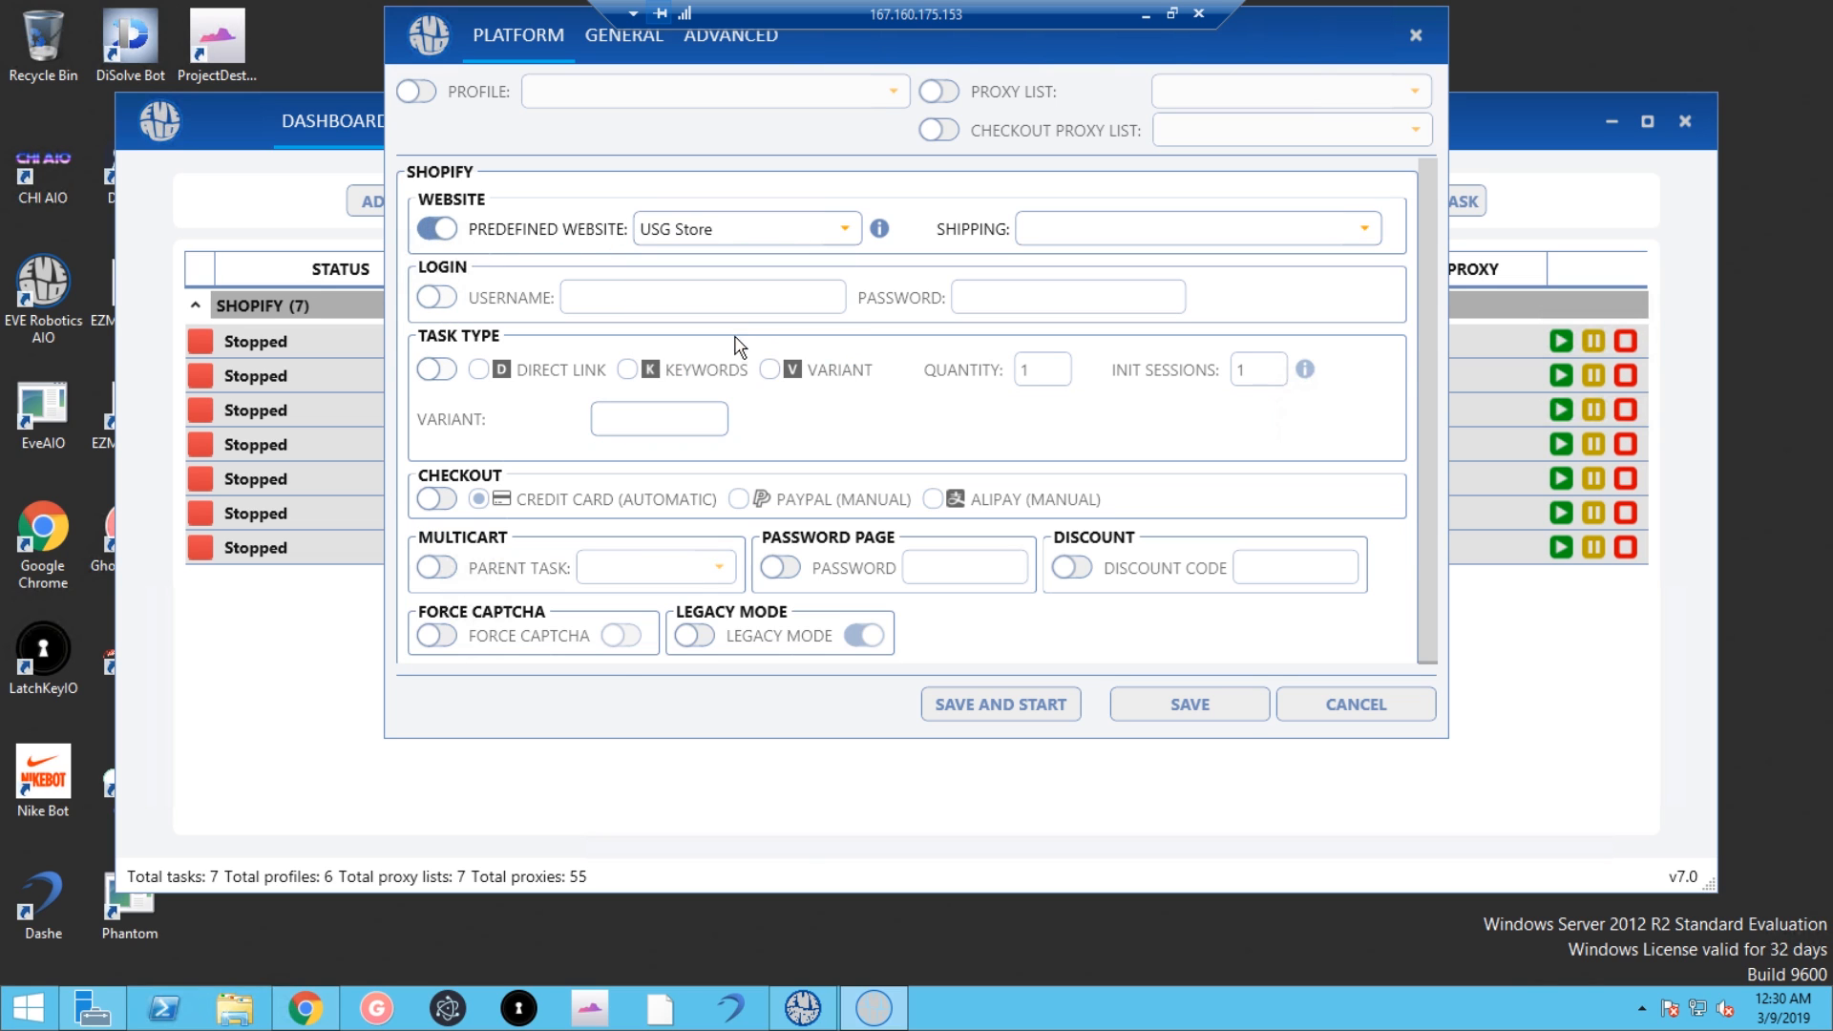
click(1246, 702)
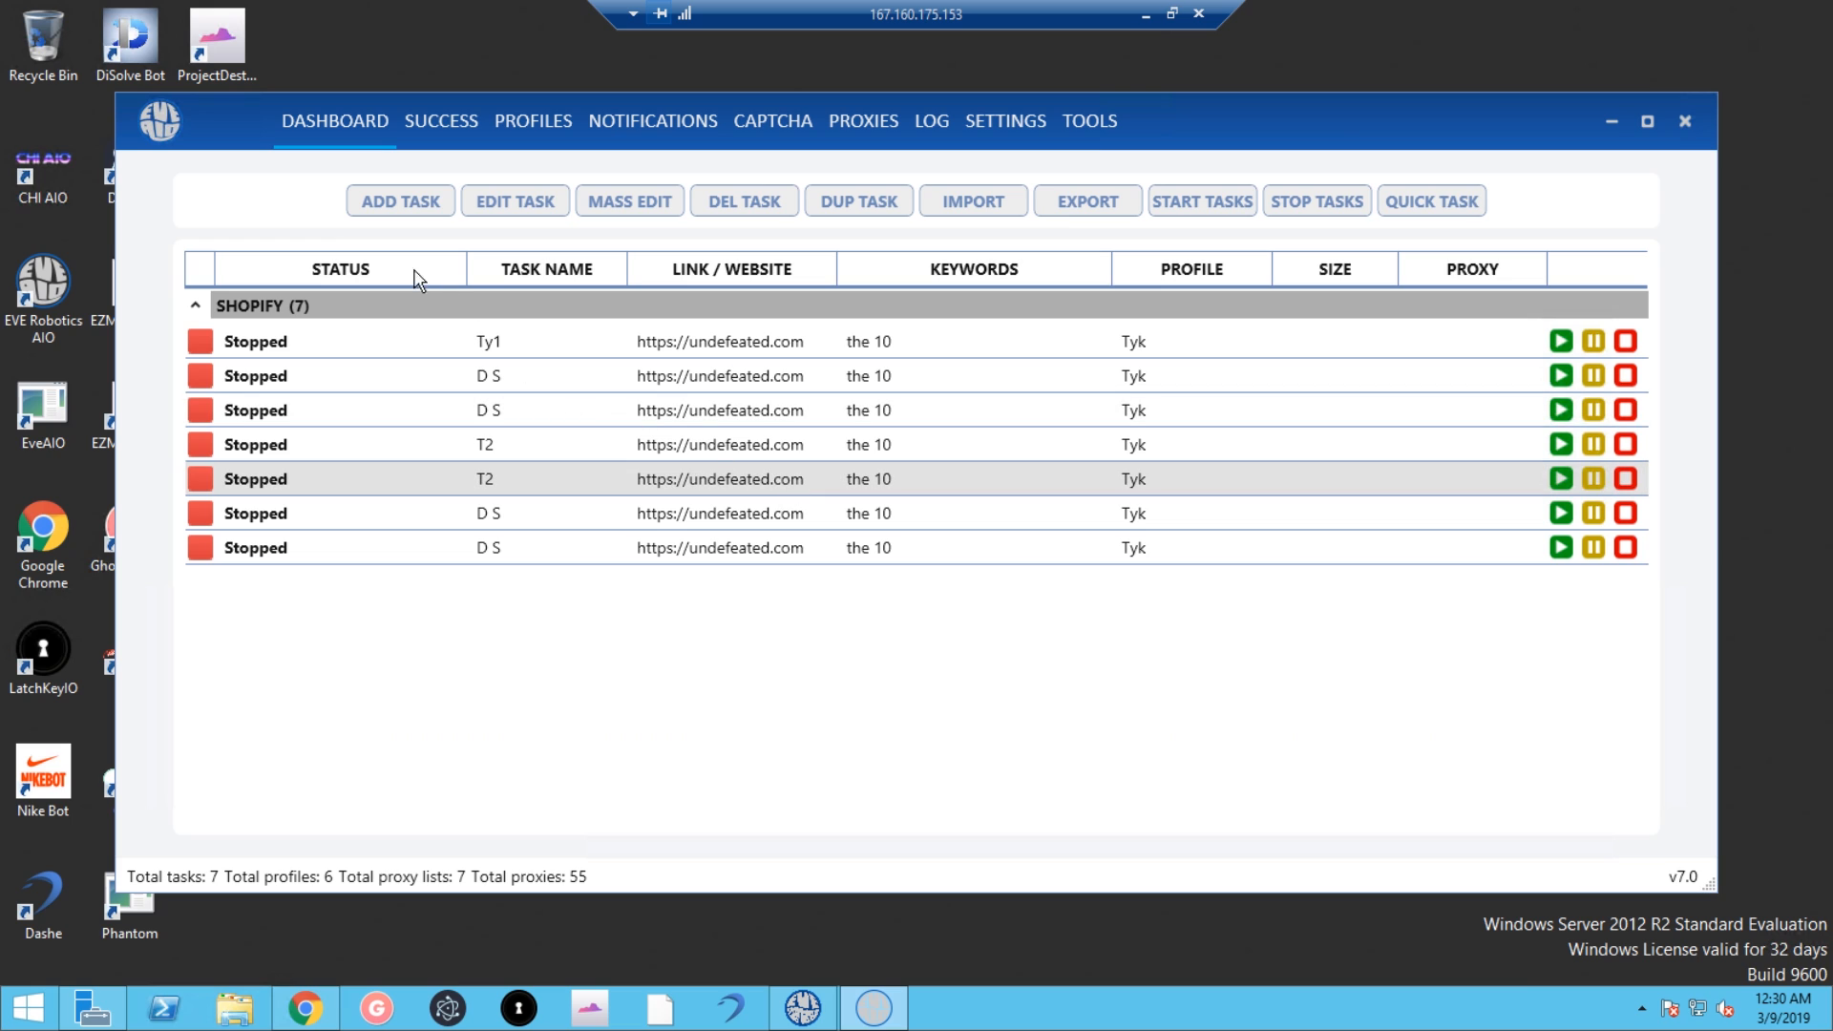
click(388, 196)
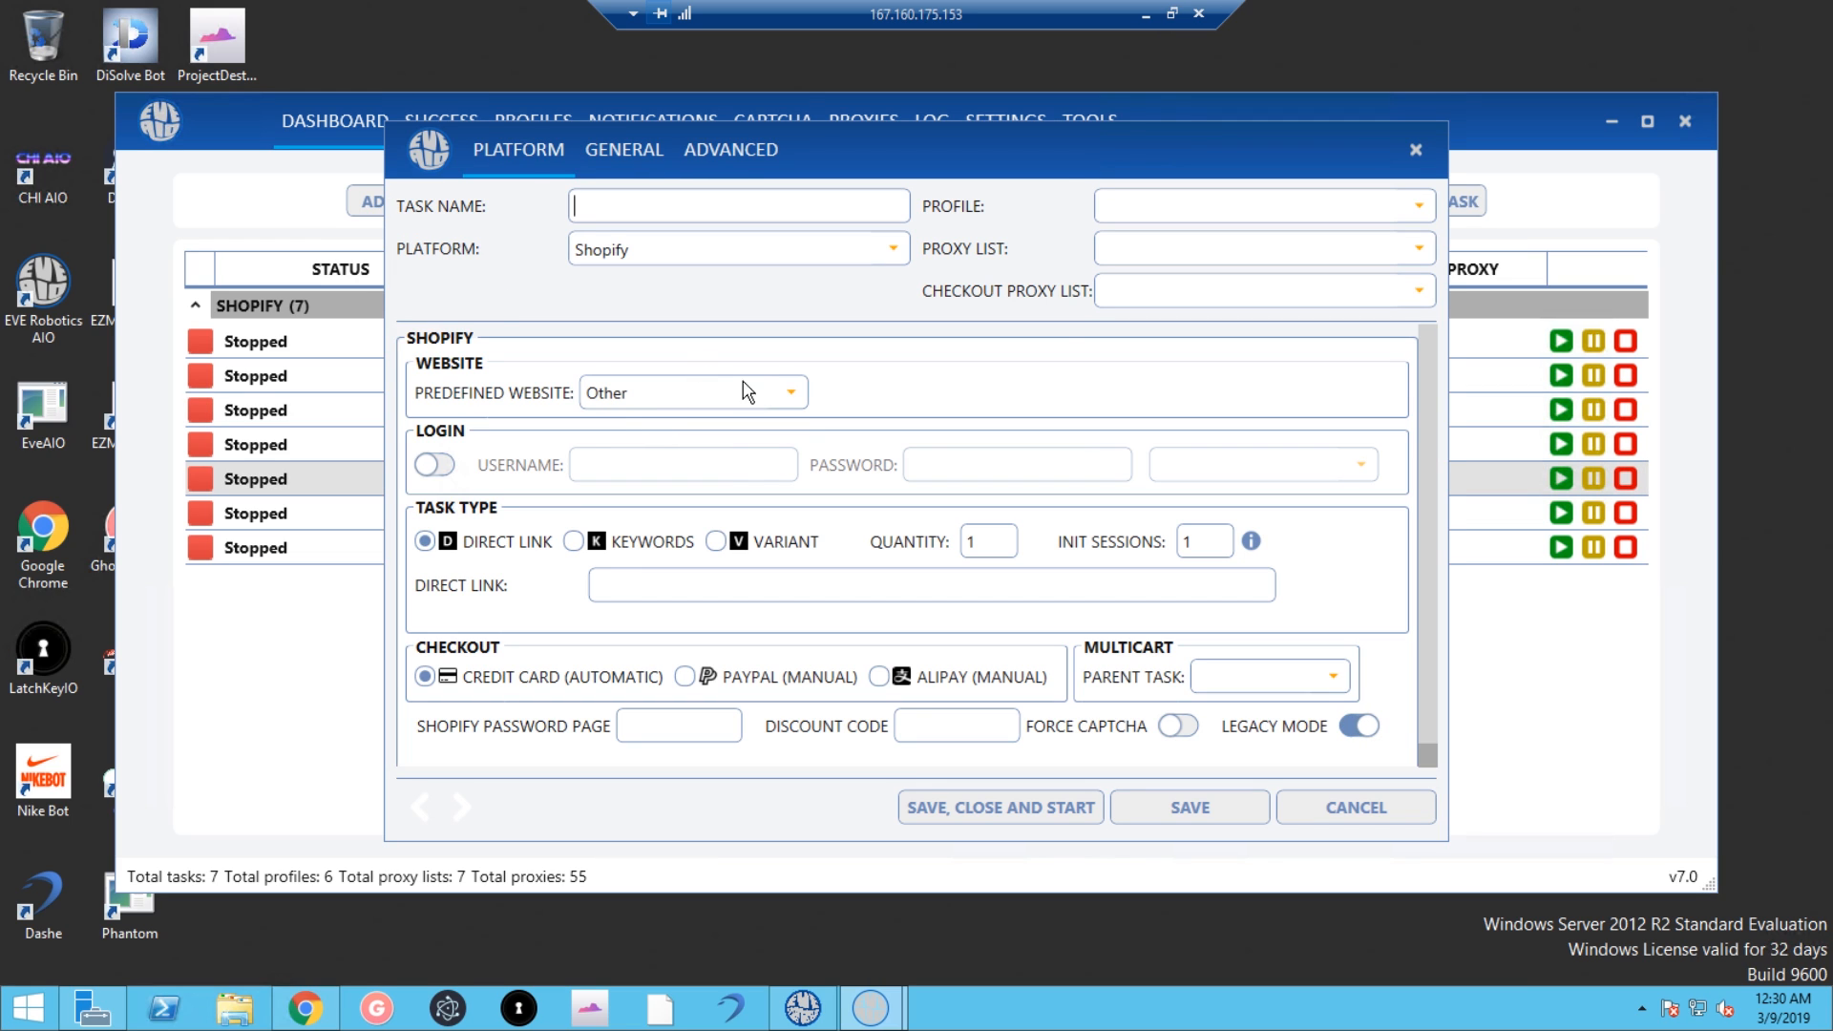
click(1390, 812)
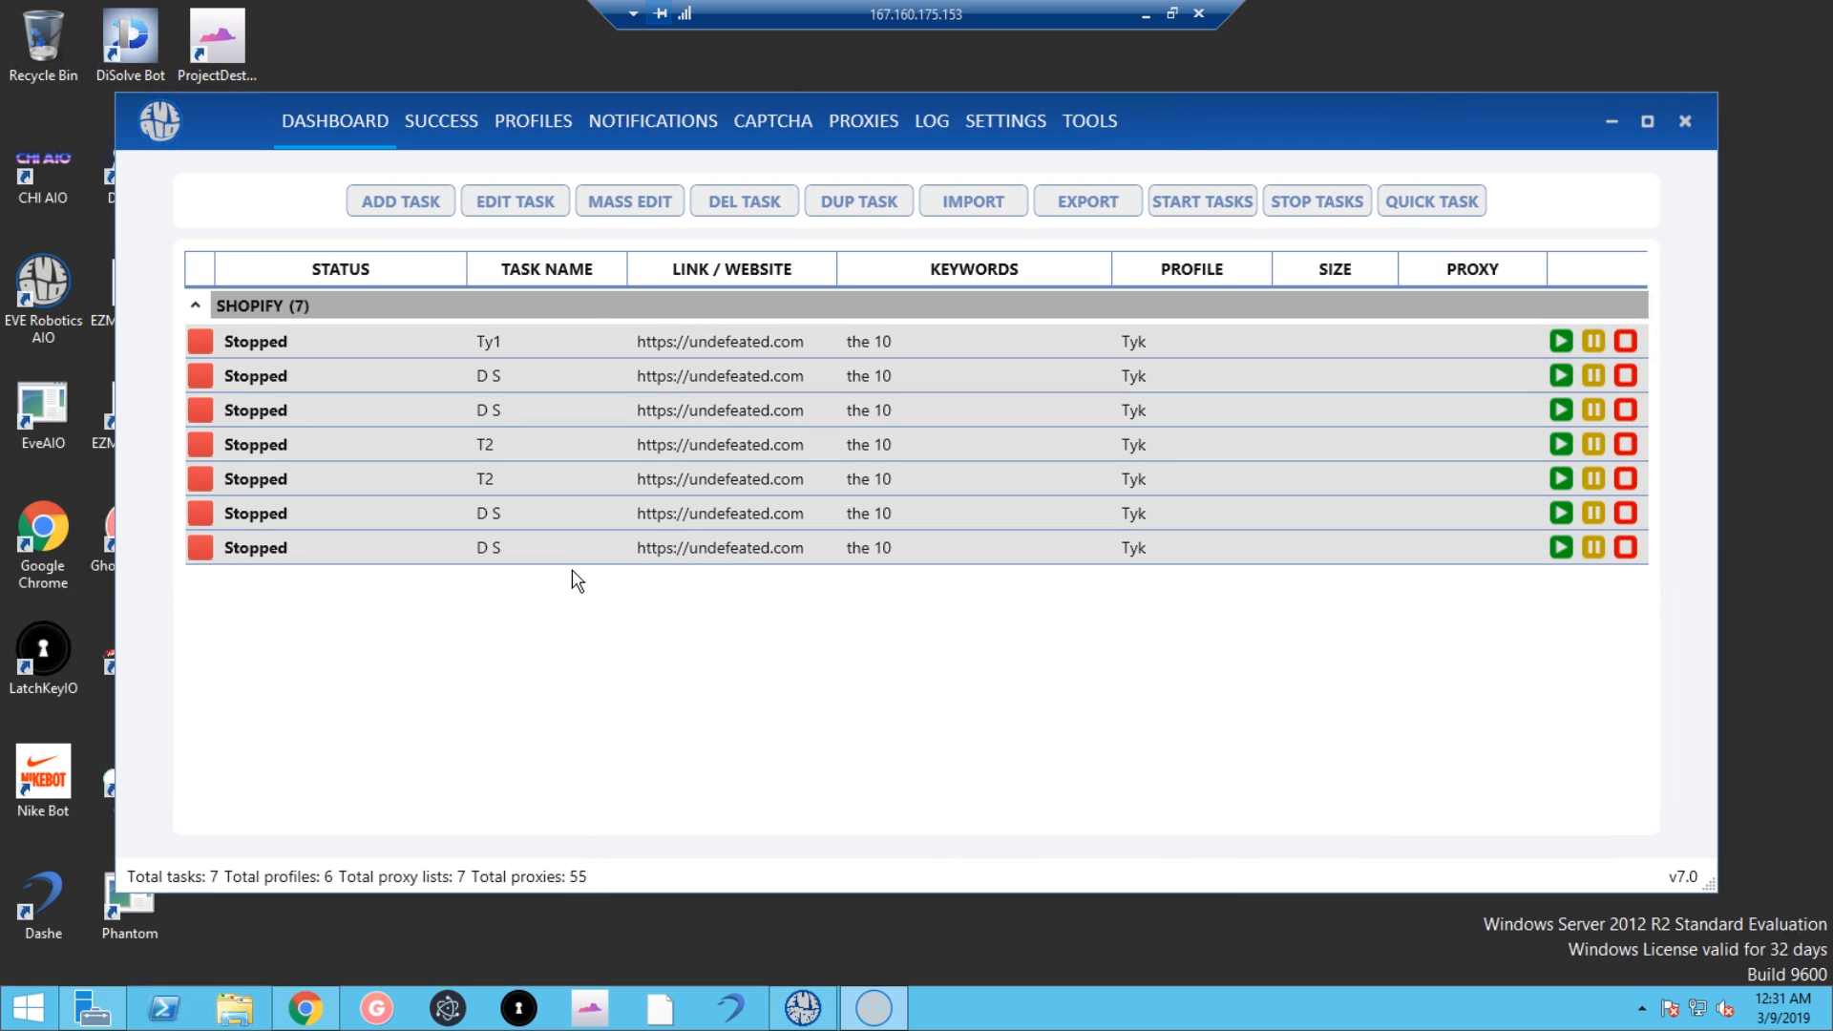
Step: Mass-edit the seven tasks to use the Travis Scott predefined website and save
click(643, 197)
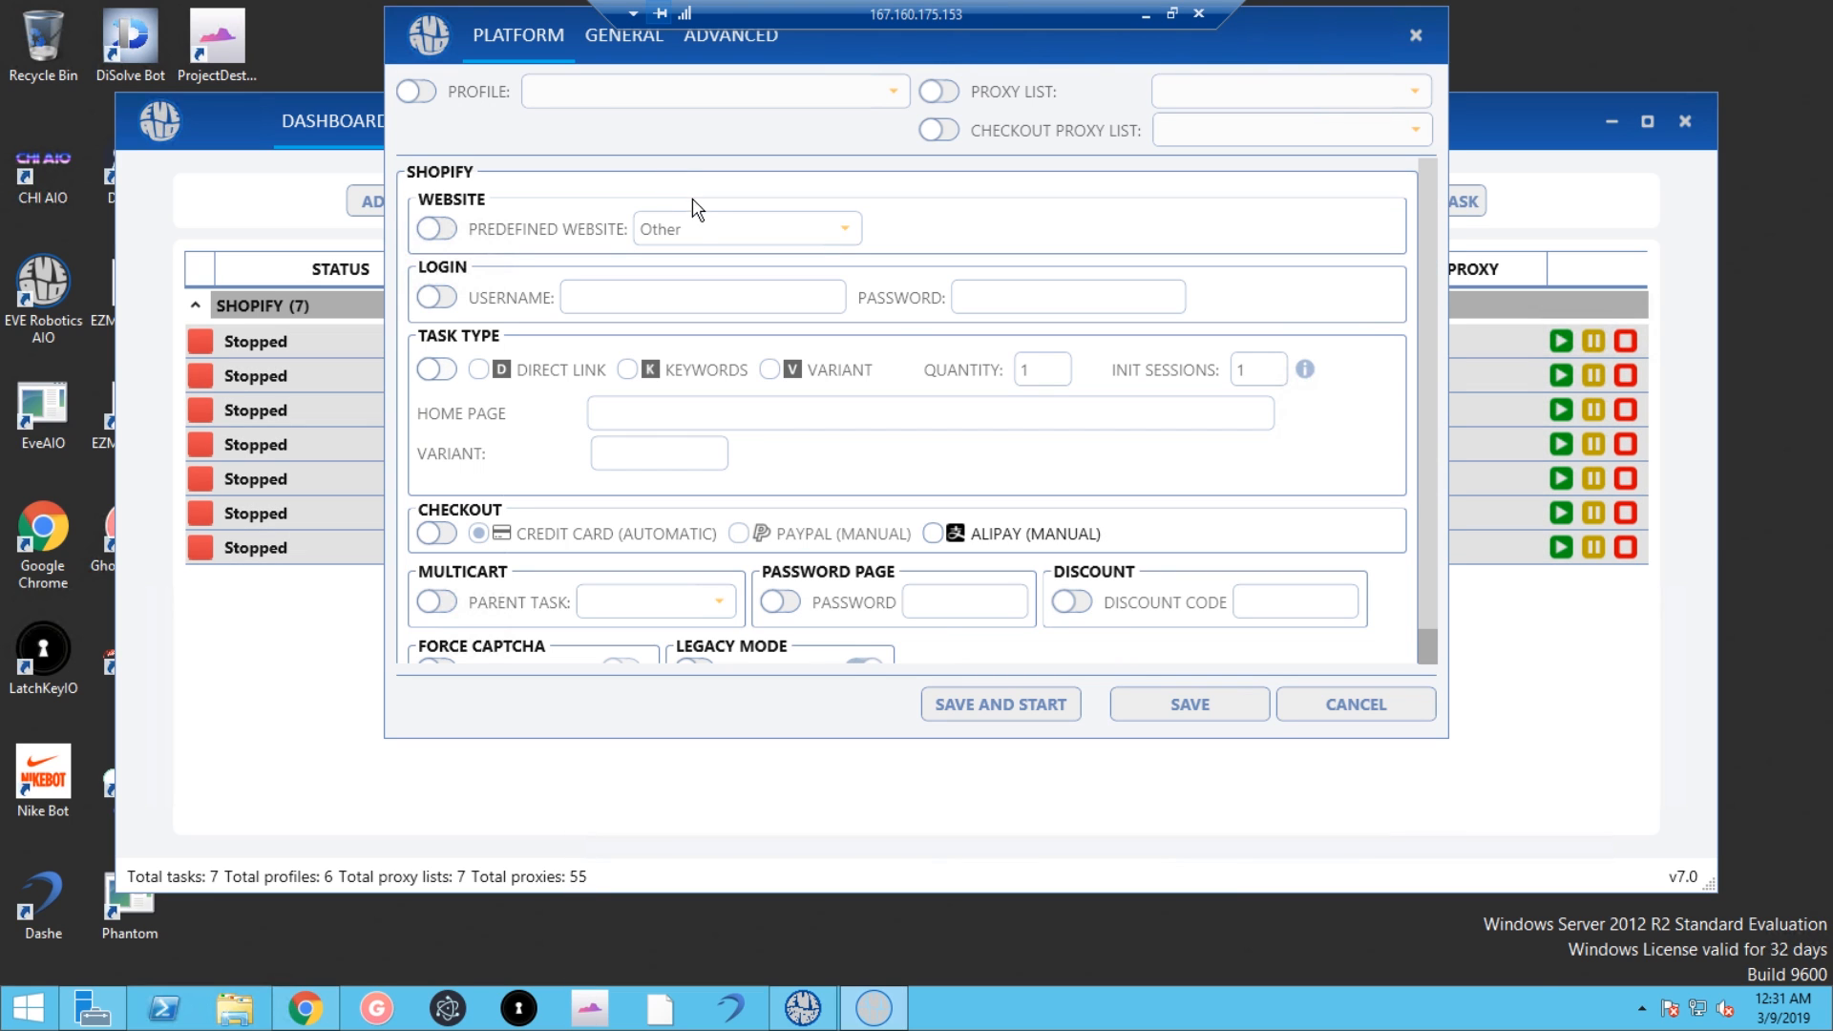
click(436, 229)
click(843, 229)
scroll(819, 287, up, 2)
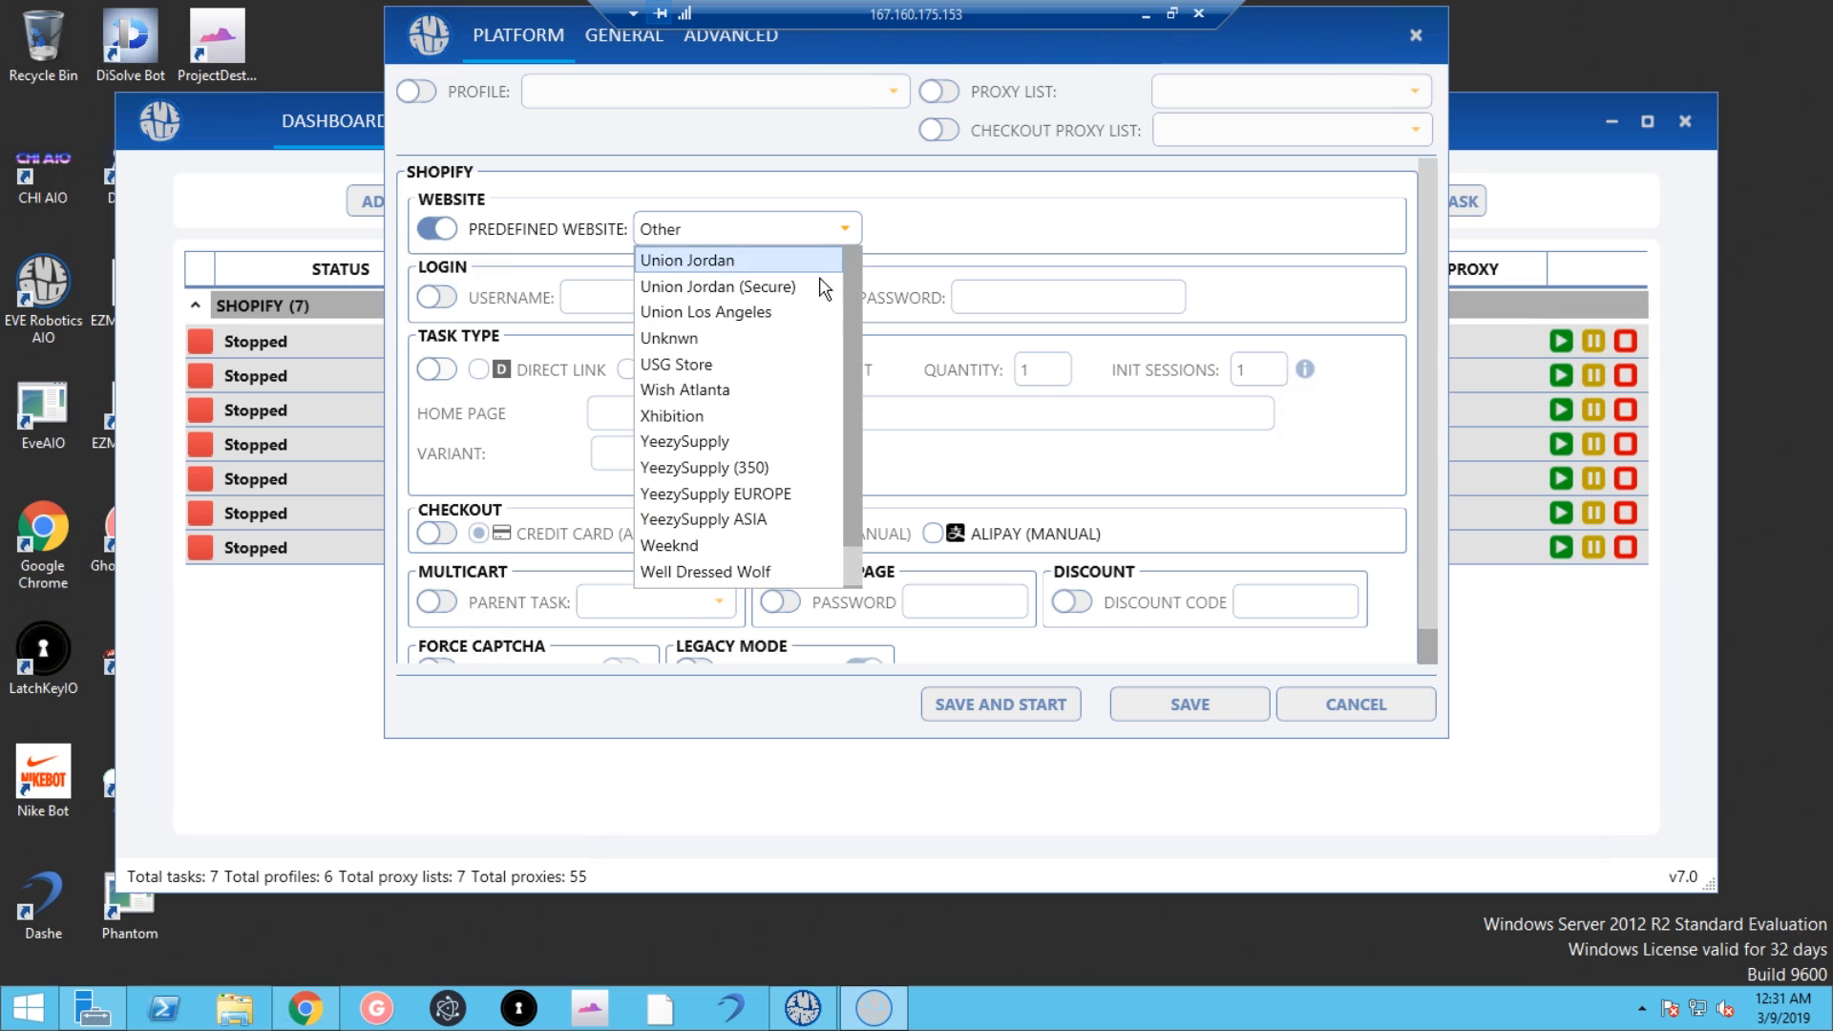
scroll(783, 344, up, 1)
scroll(769, 360, down, 2)
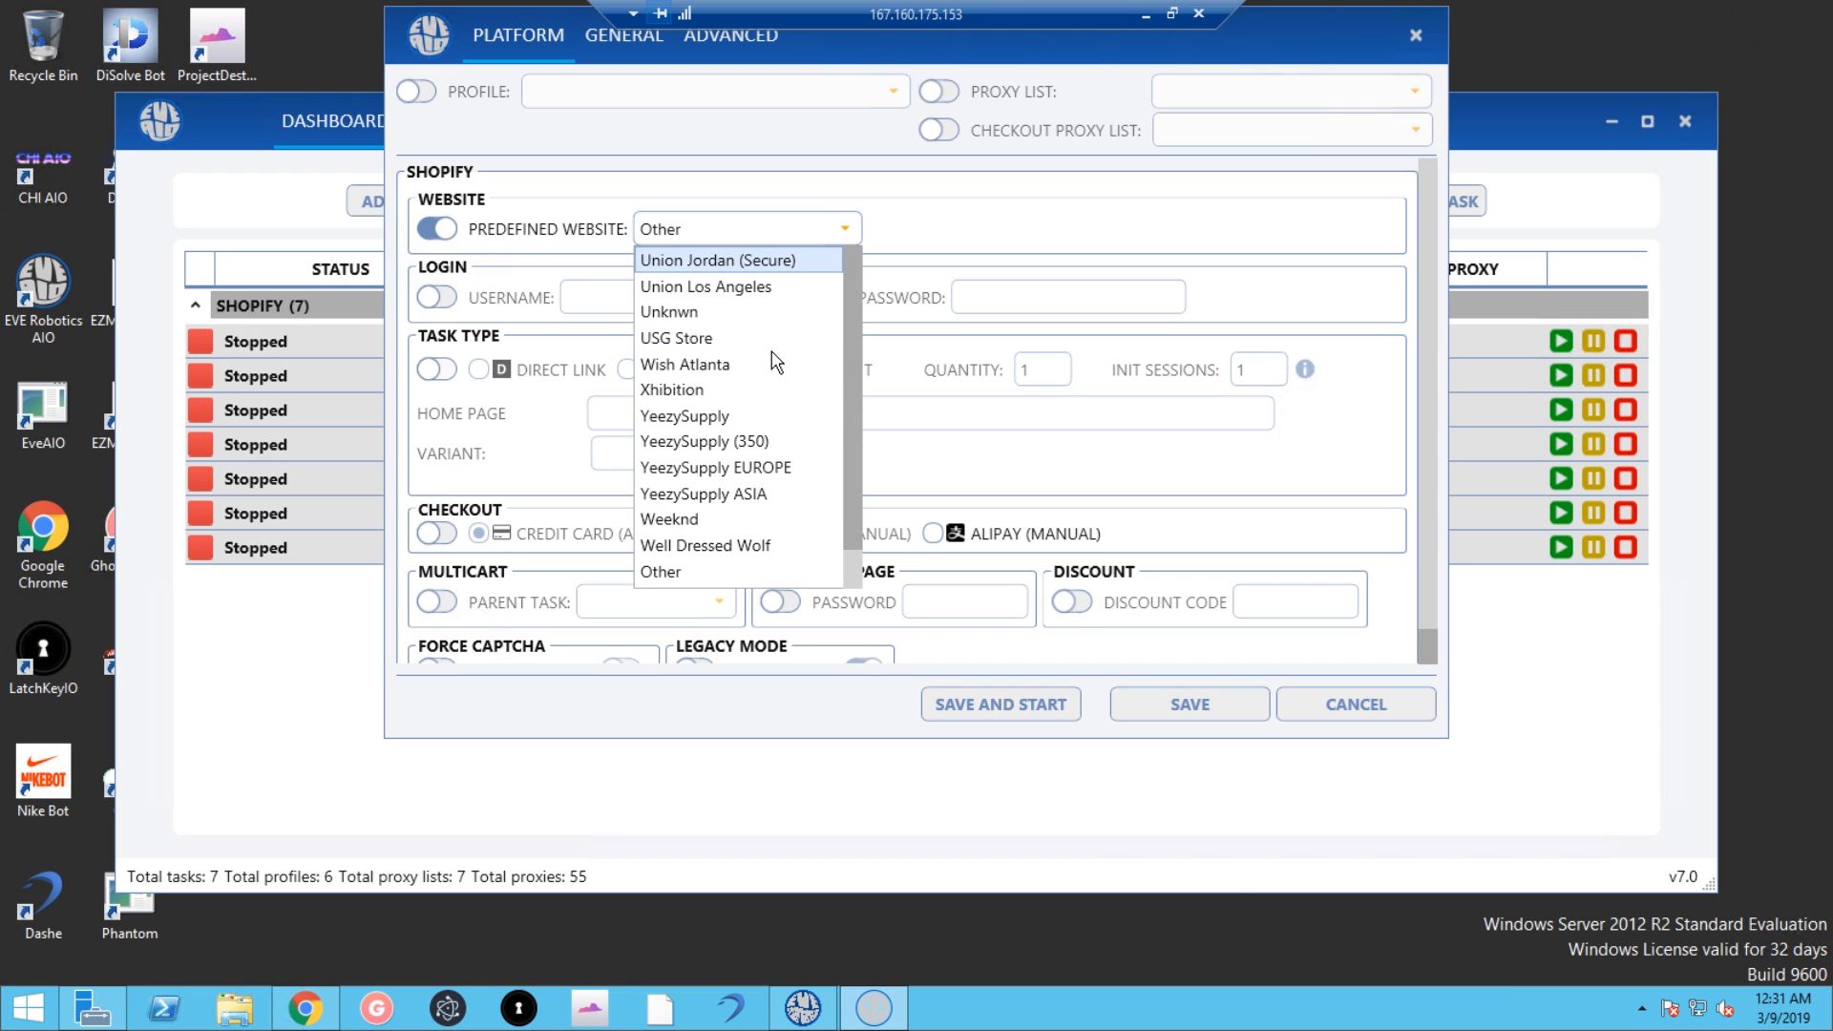
scroll(764, 360, up, 2)
scroll(737, 336, up, 1)
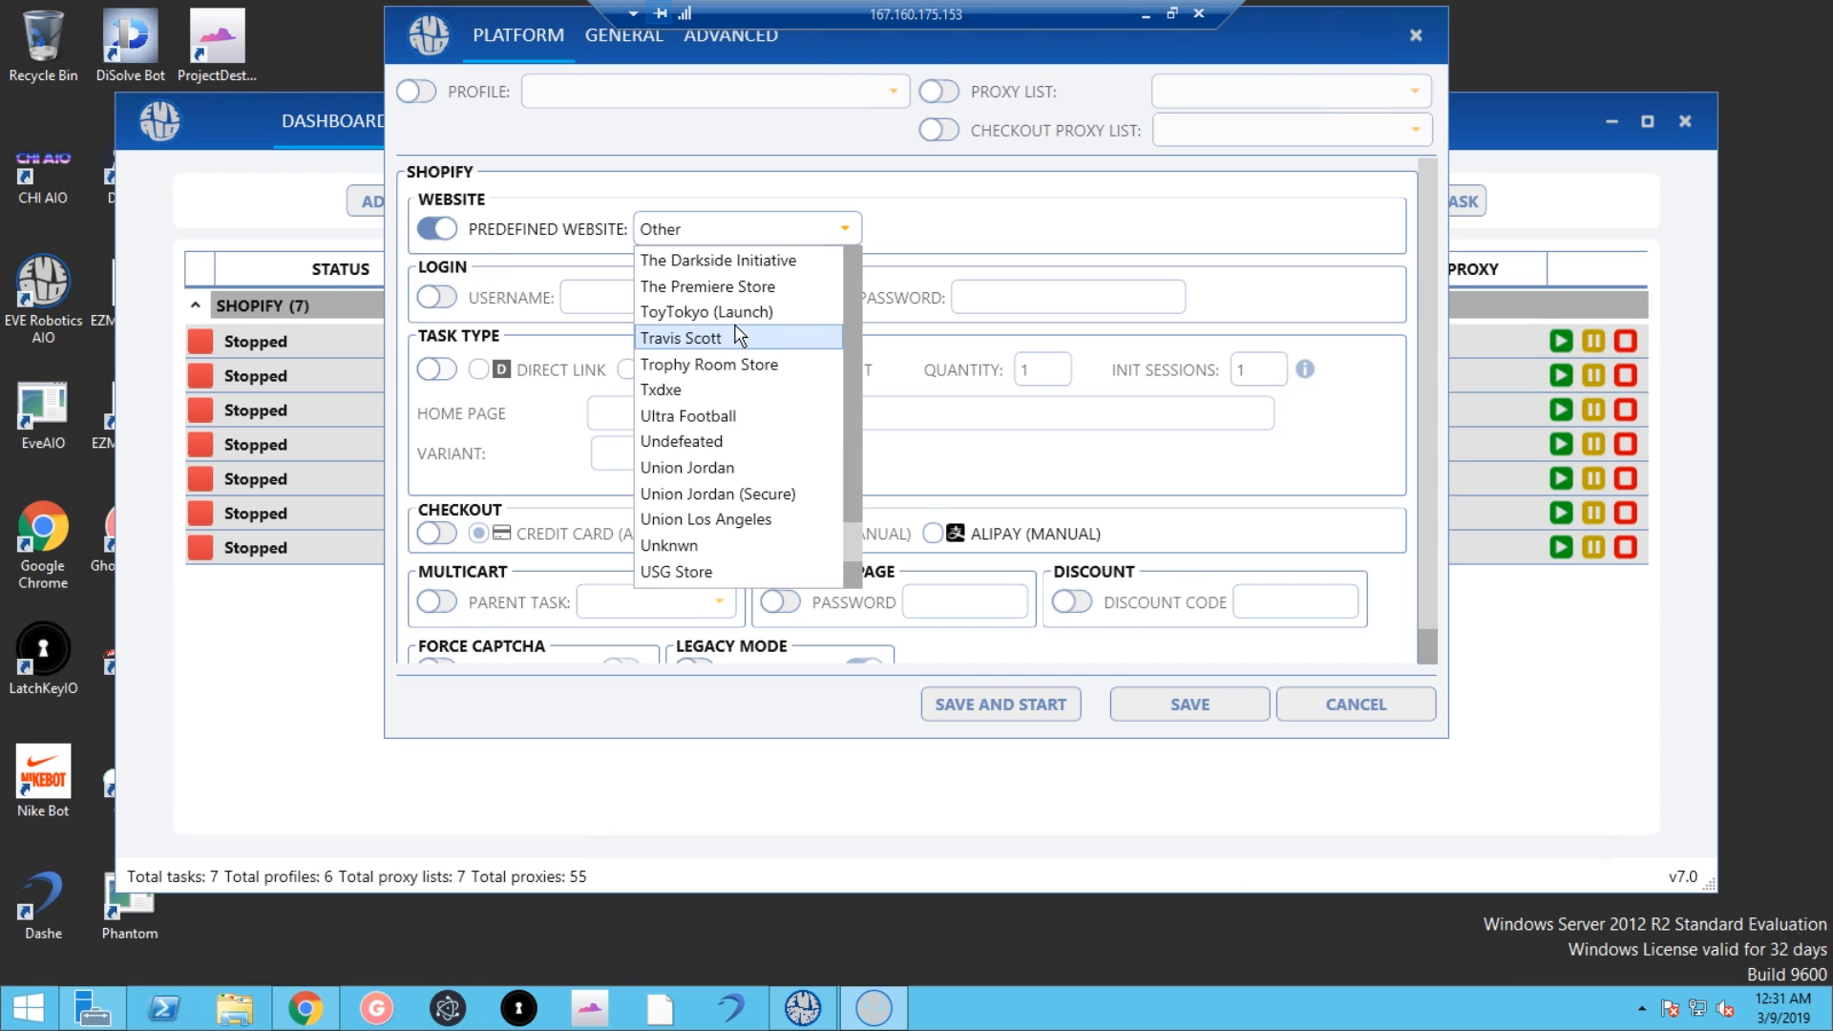
click(737, 339)
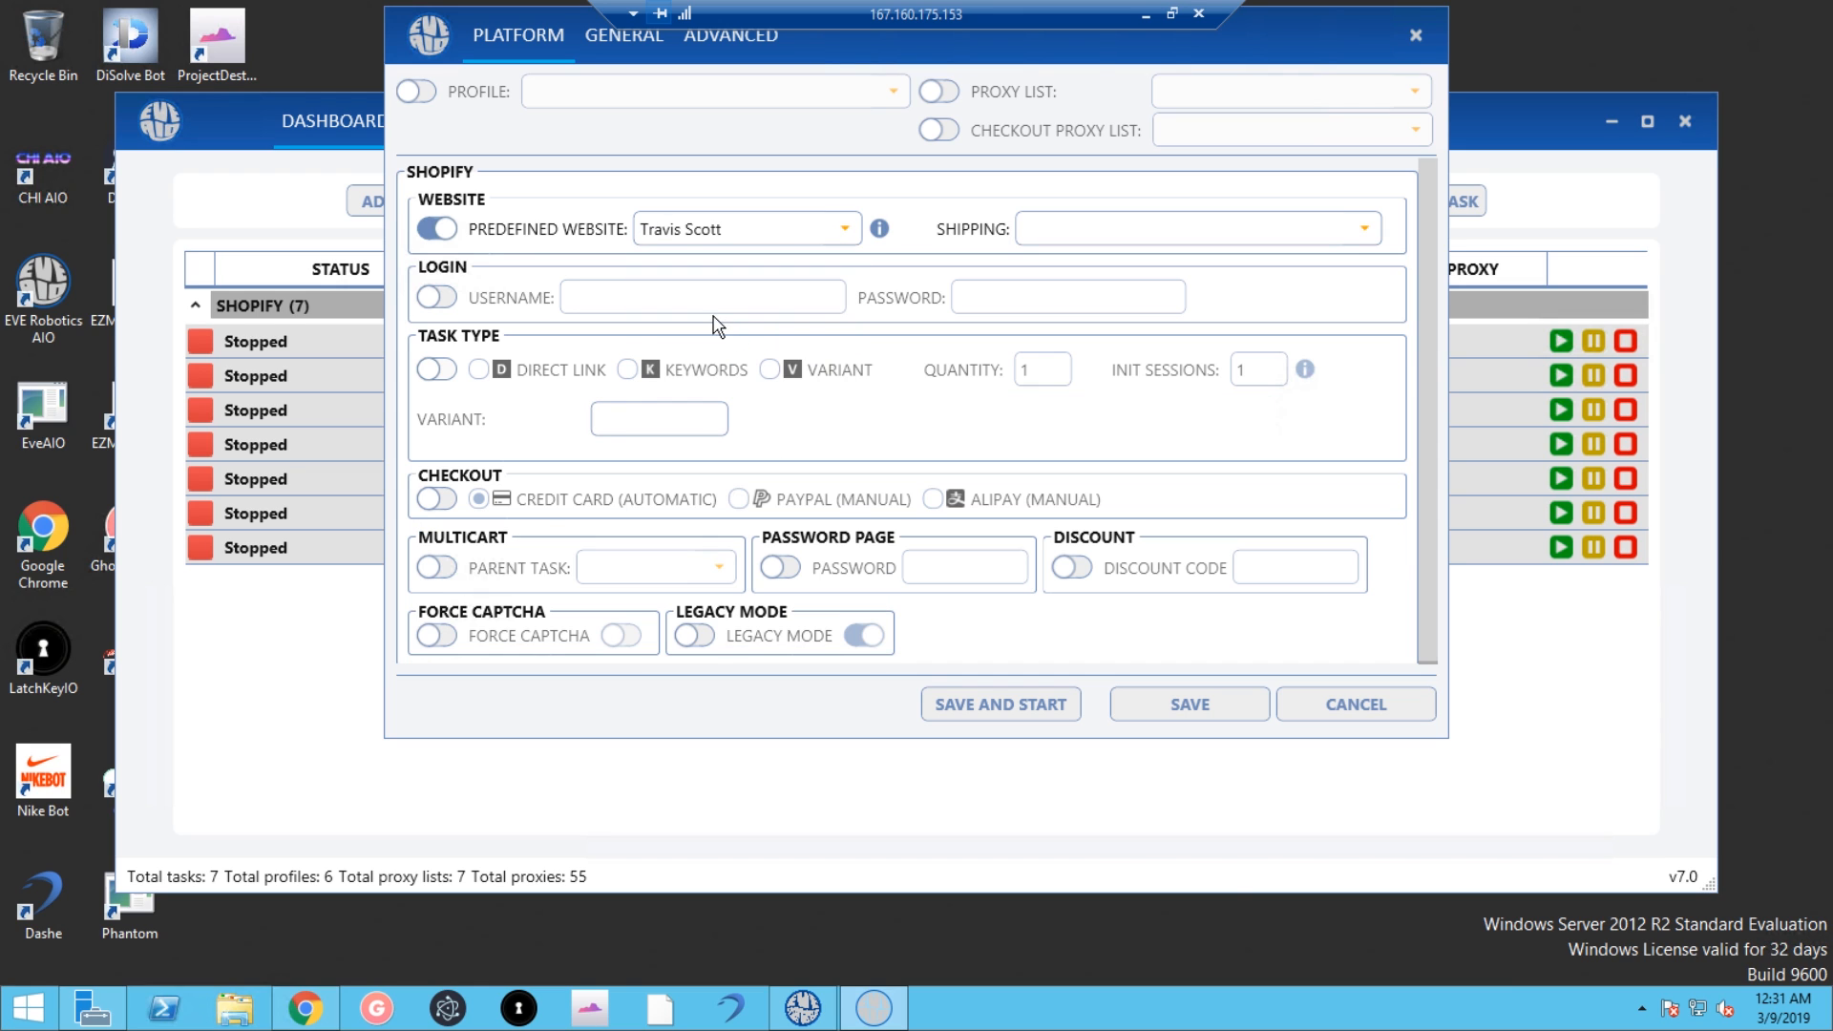
click(1159, 702)
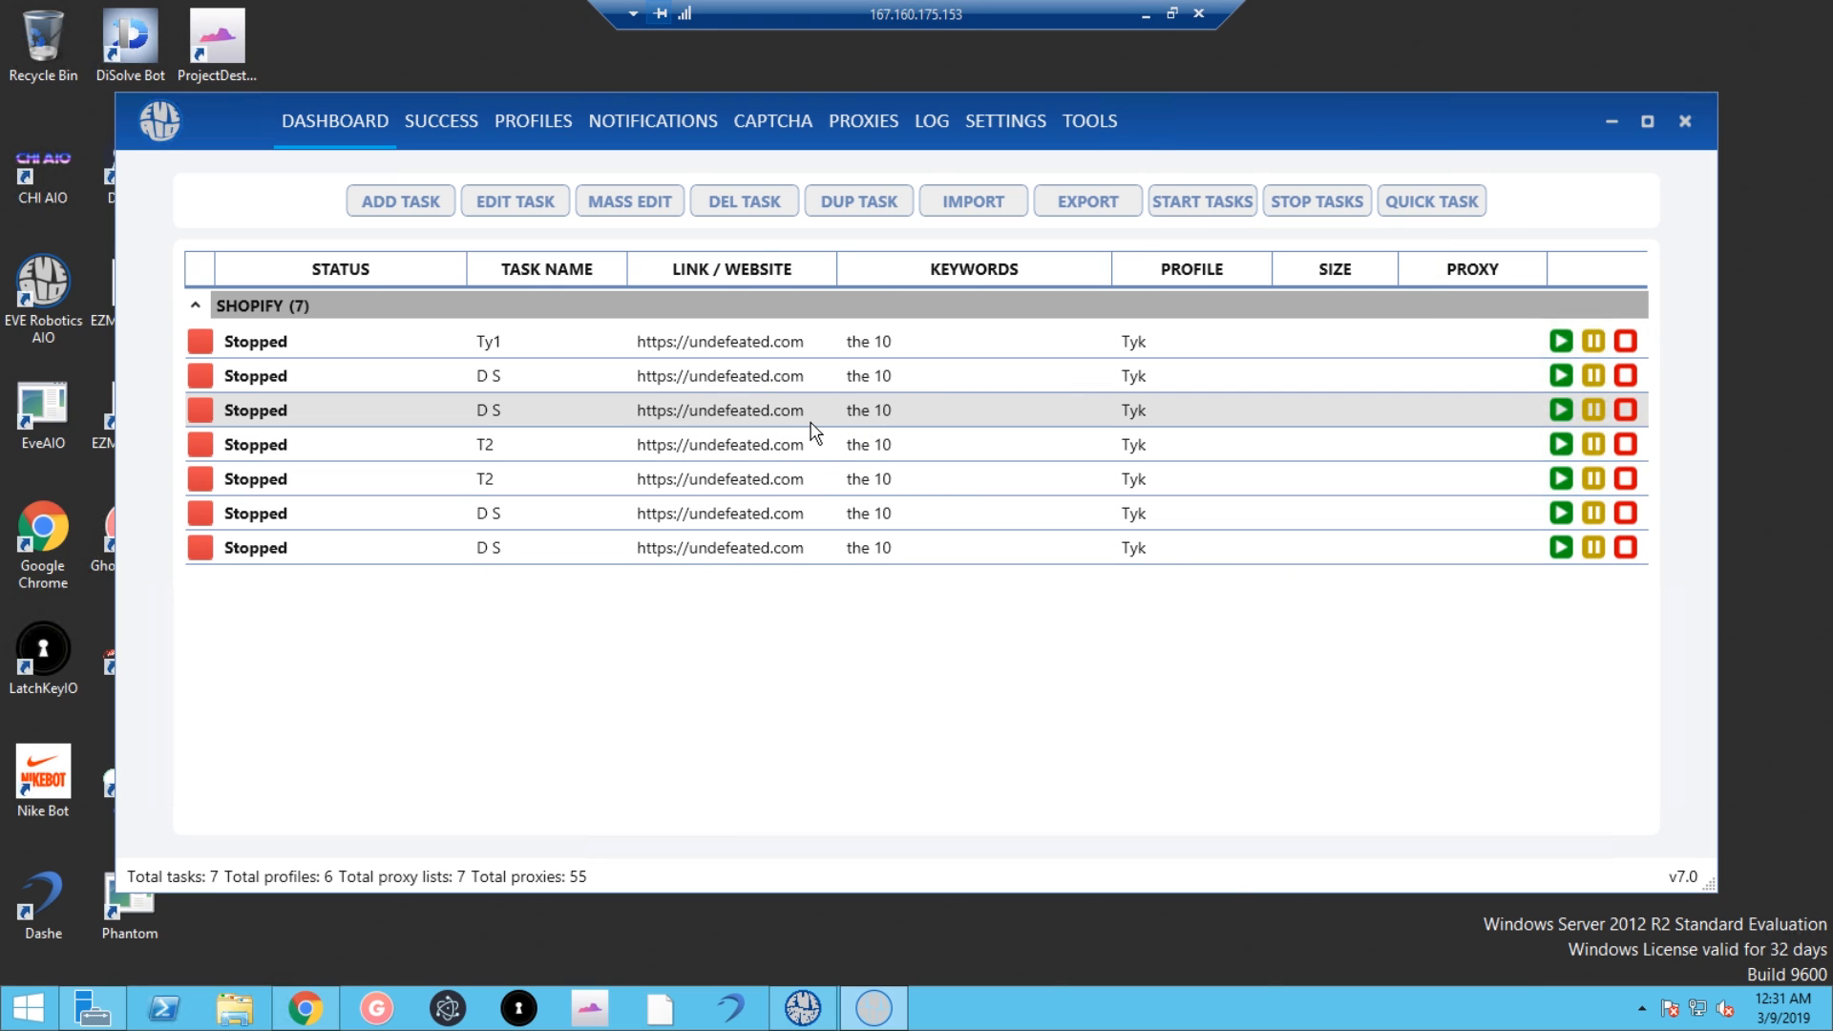
click(524, 201)
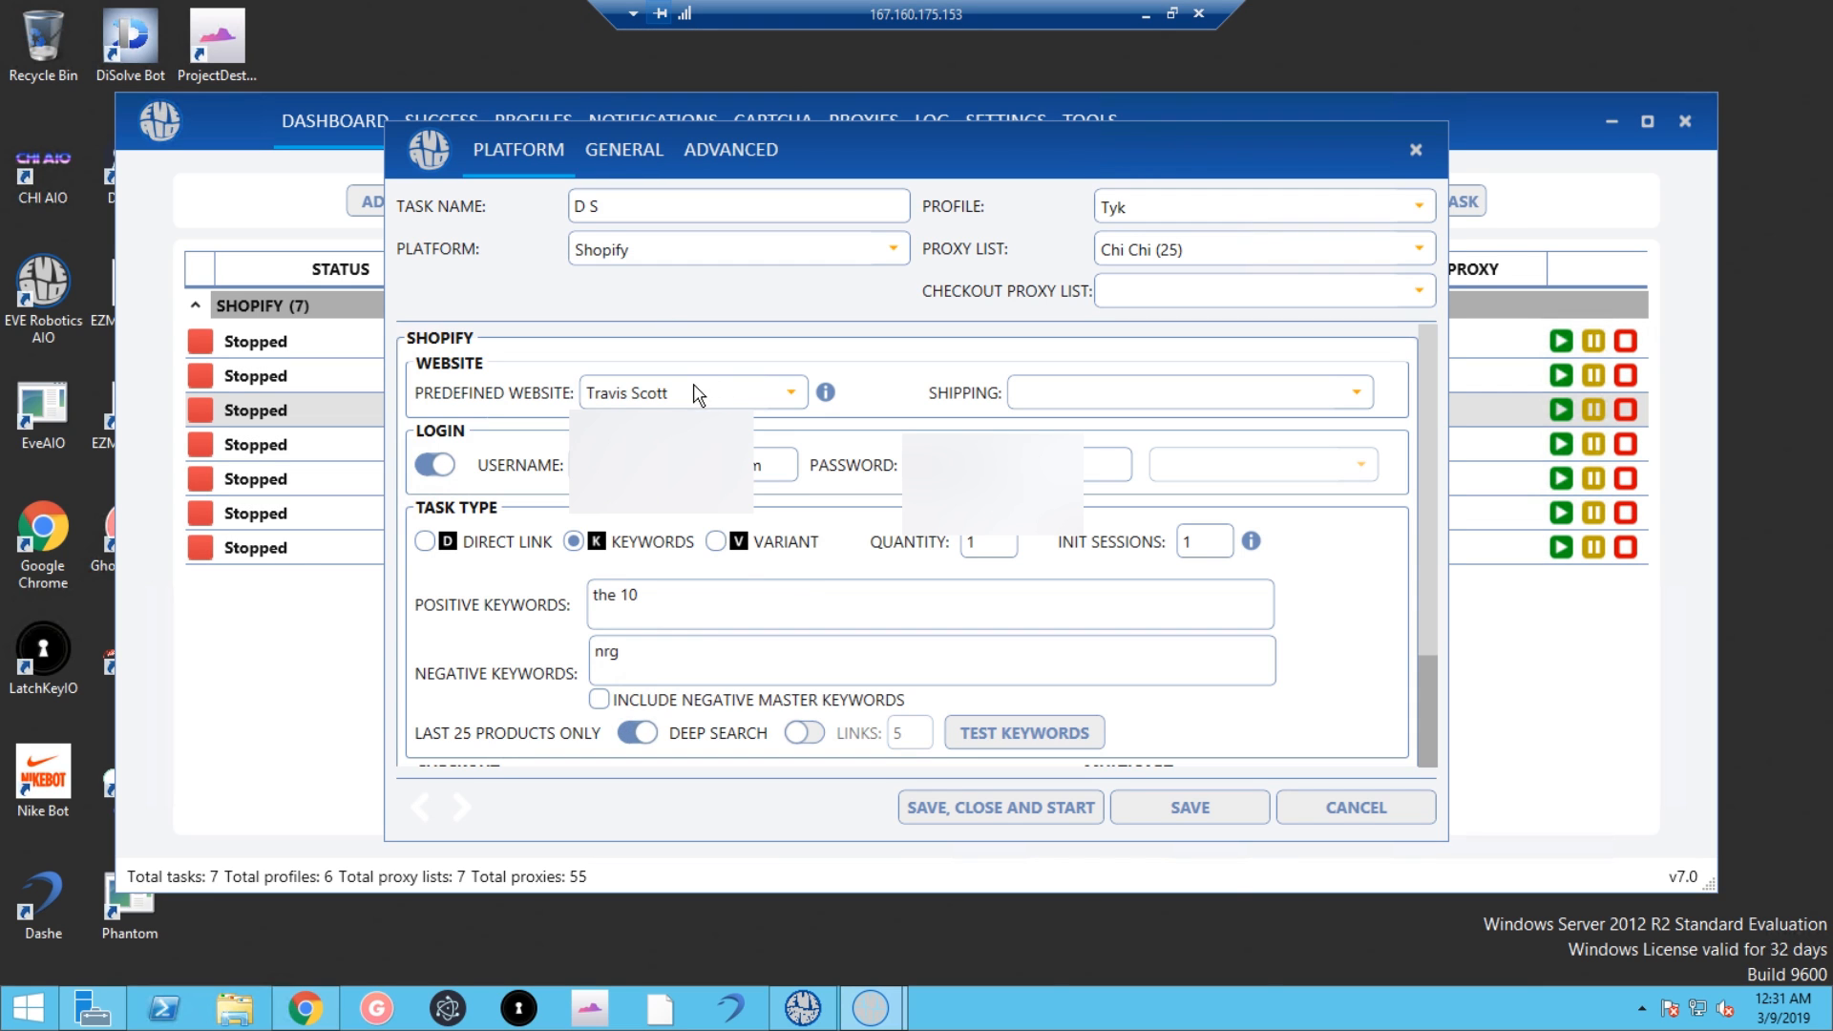
click(1353, 809)
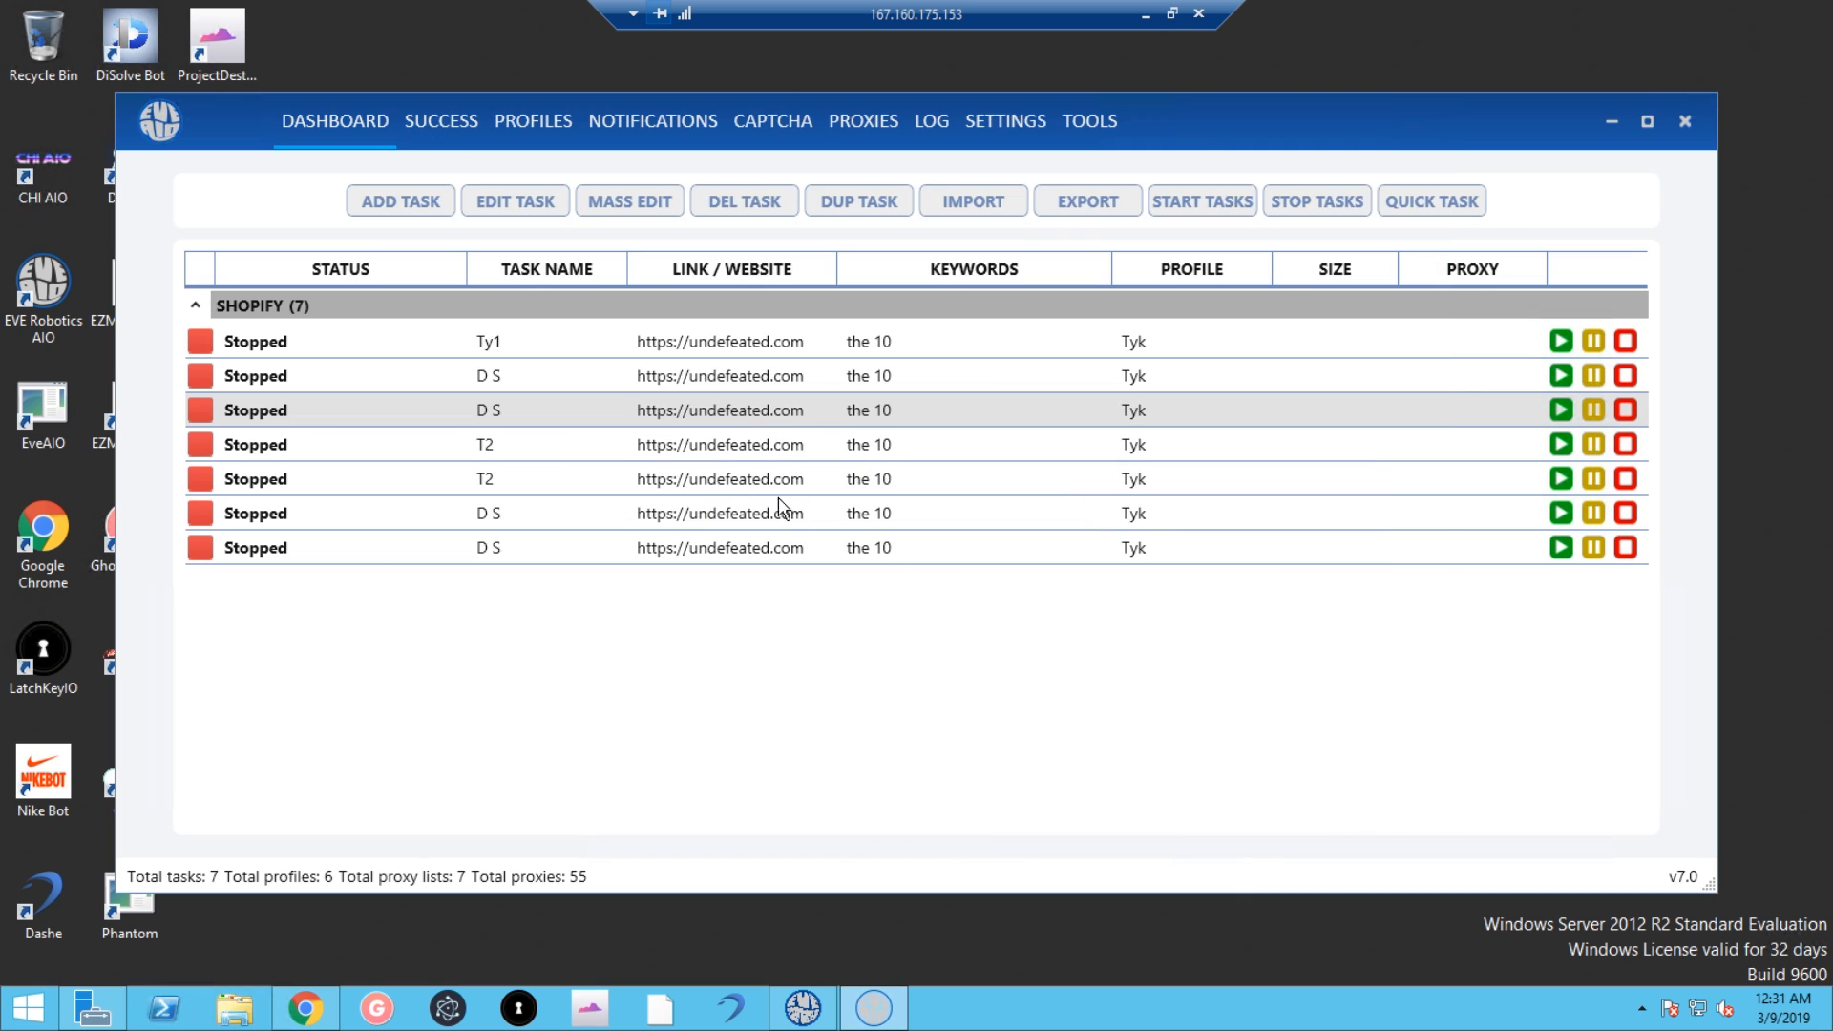
click(712, 487)
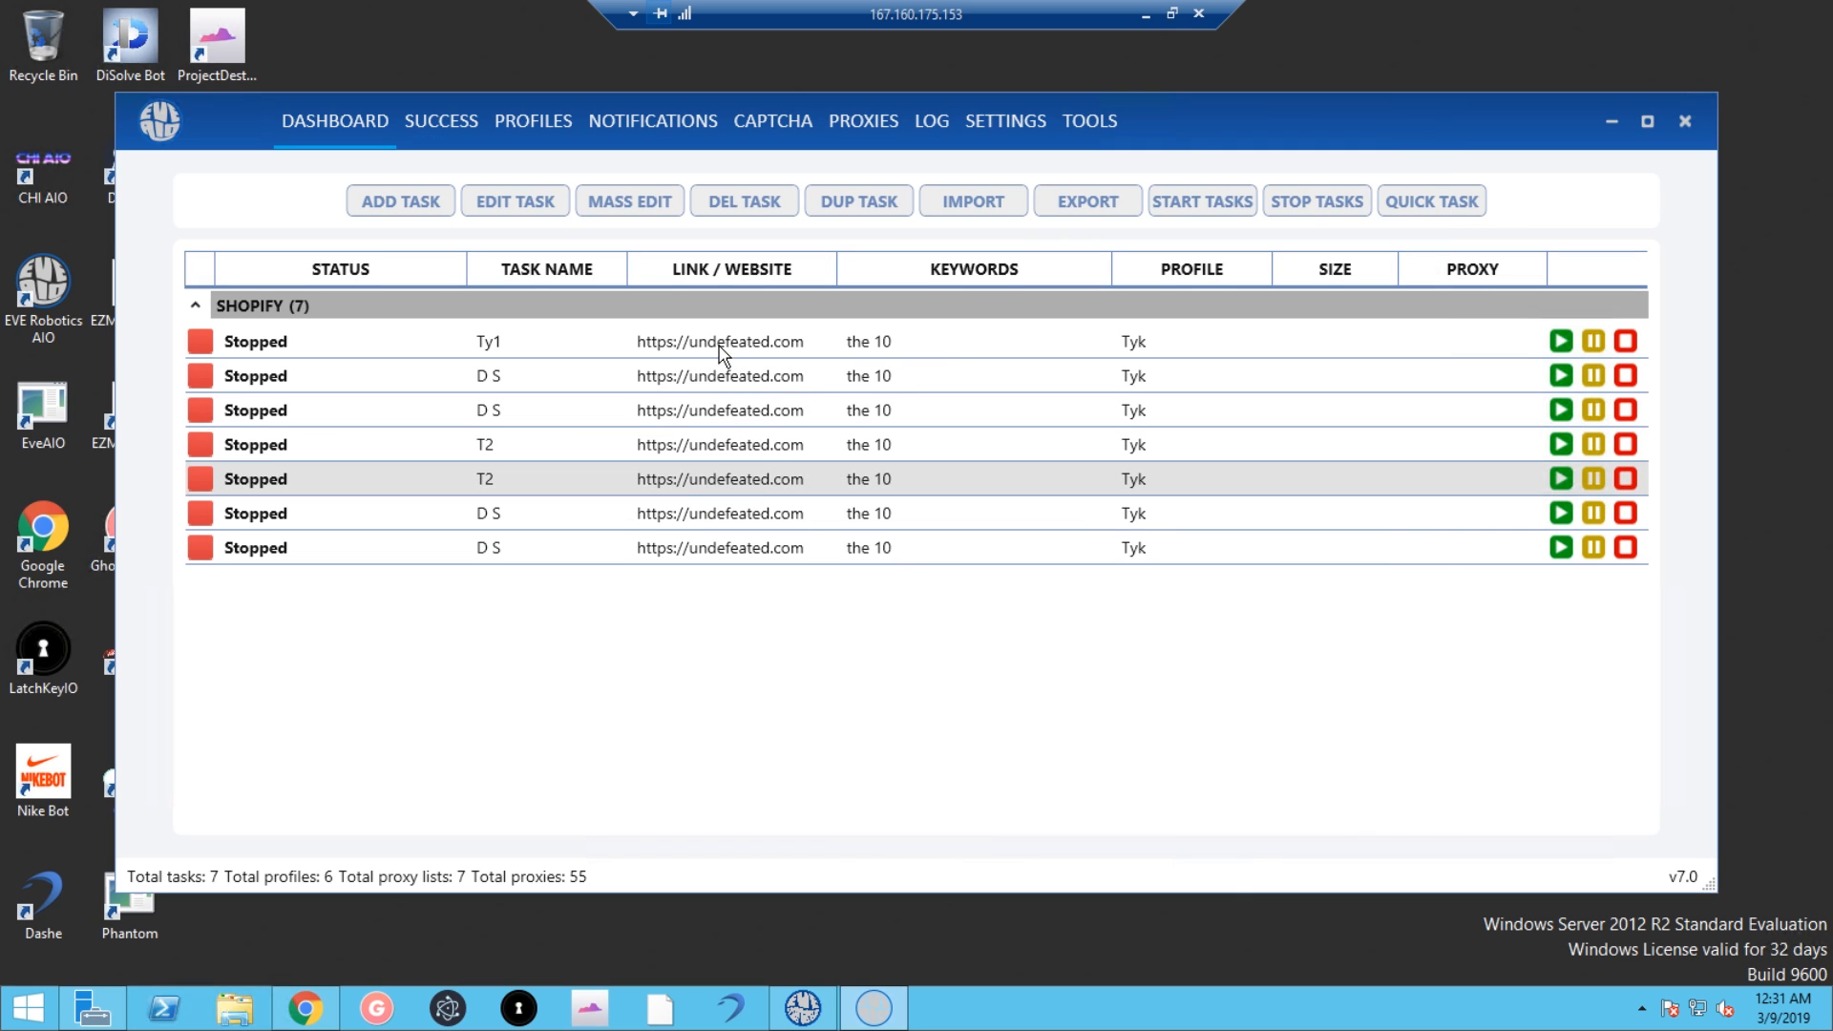
drag(724, 349, 791, 563)
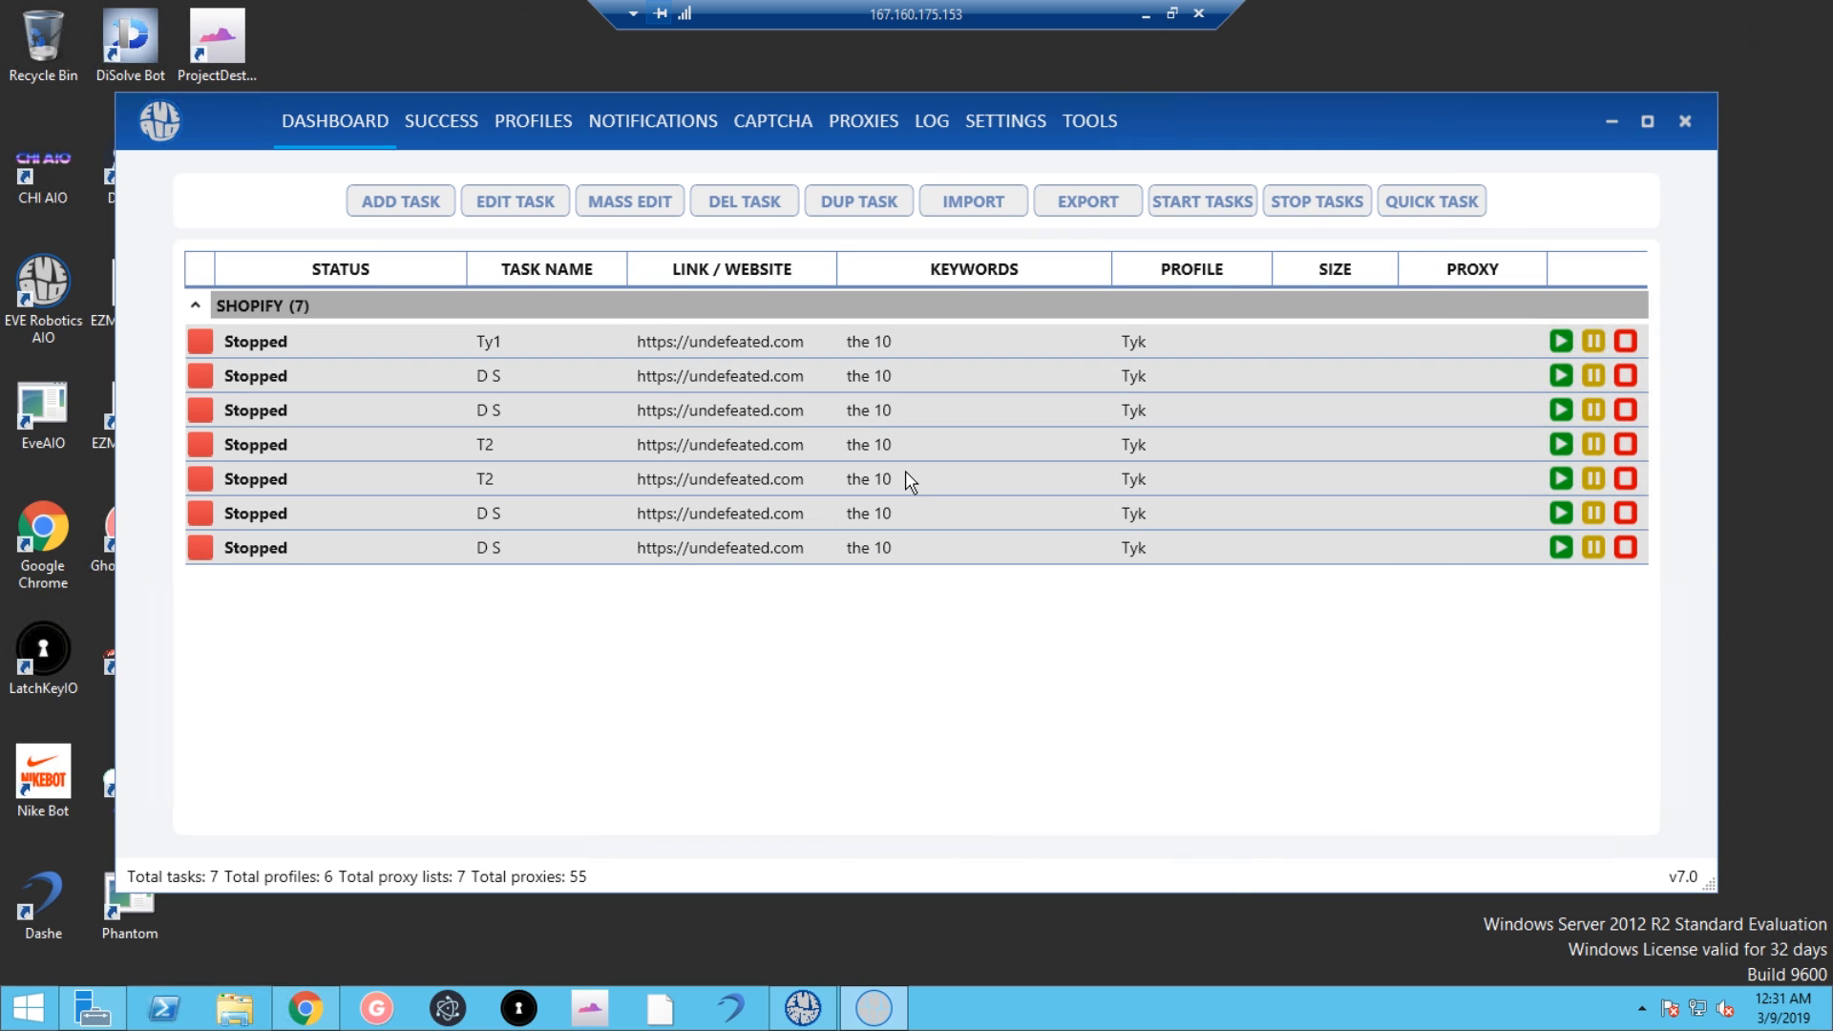
click(662, 385)
click(540, 204)
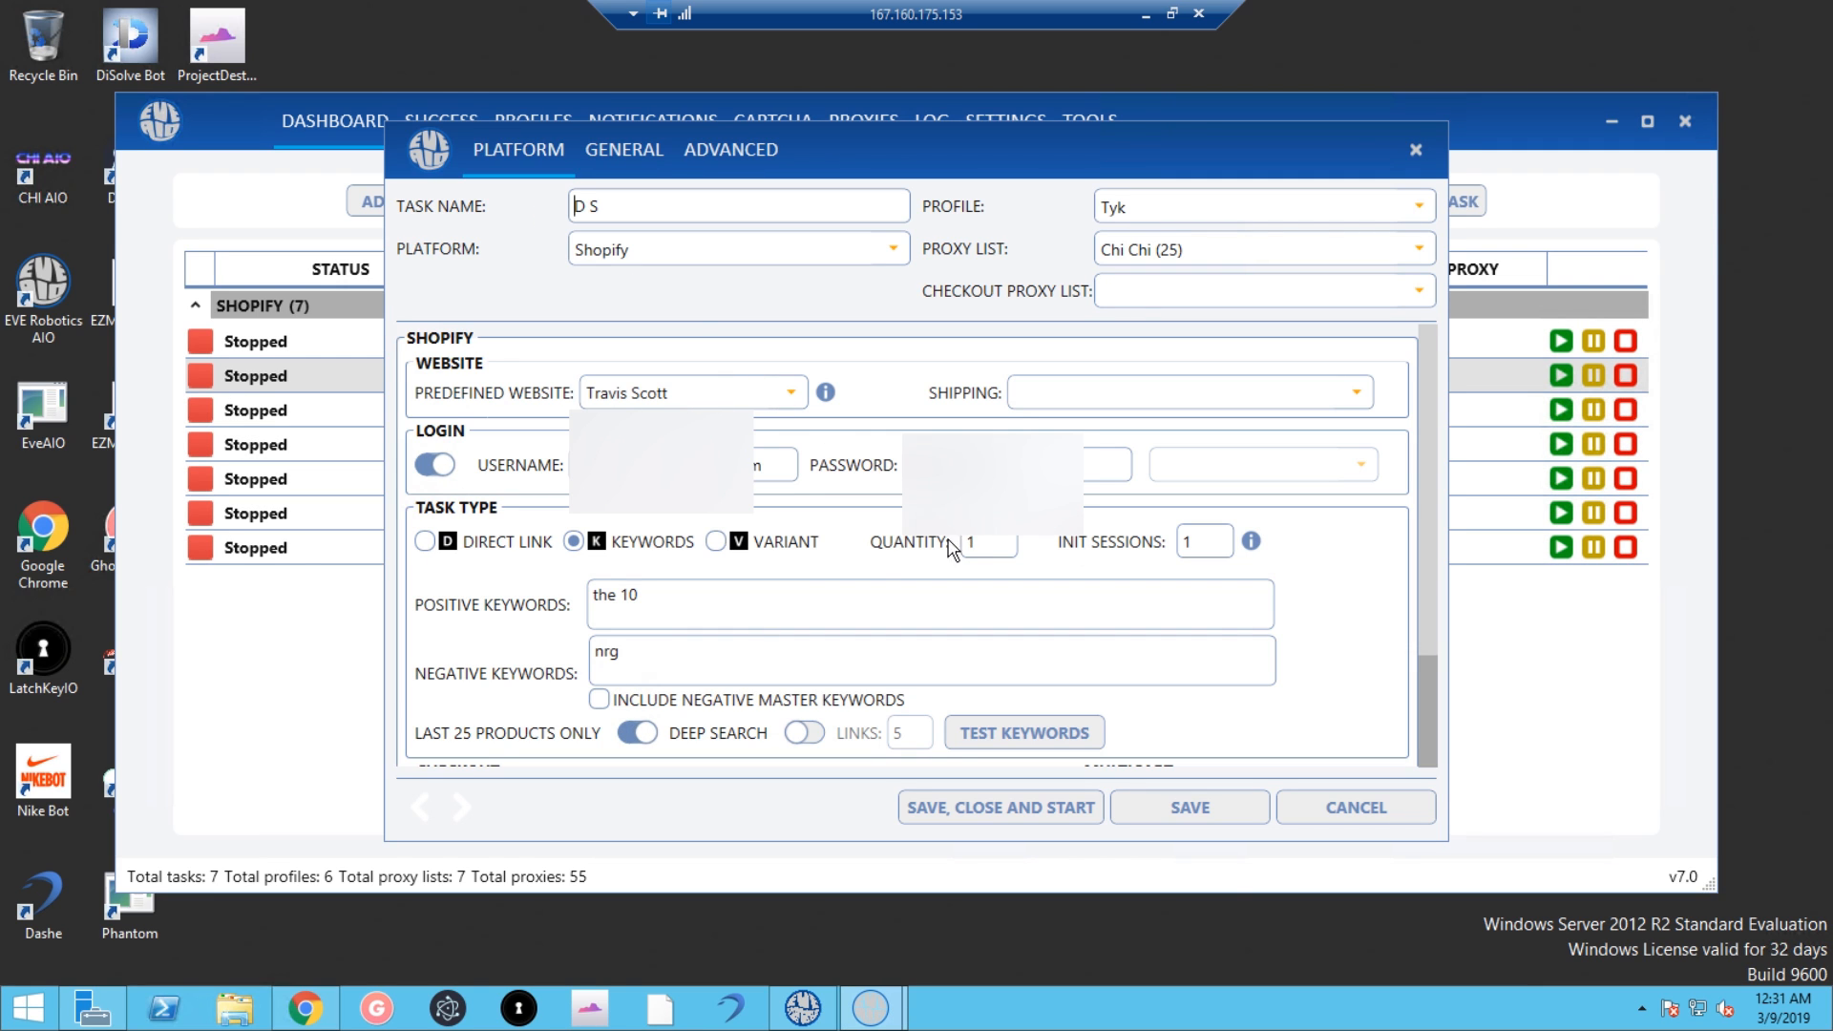
click(1348, 812)
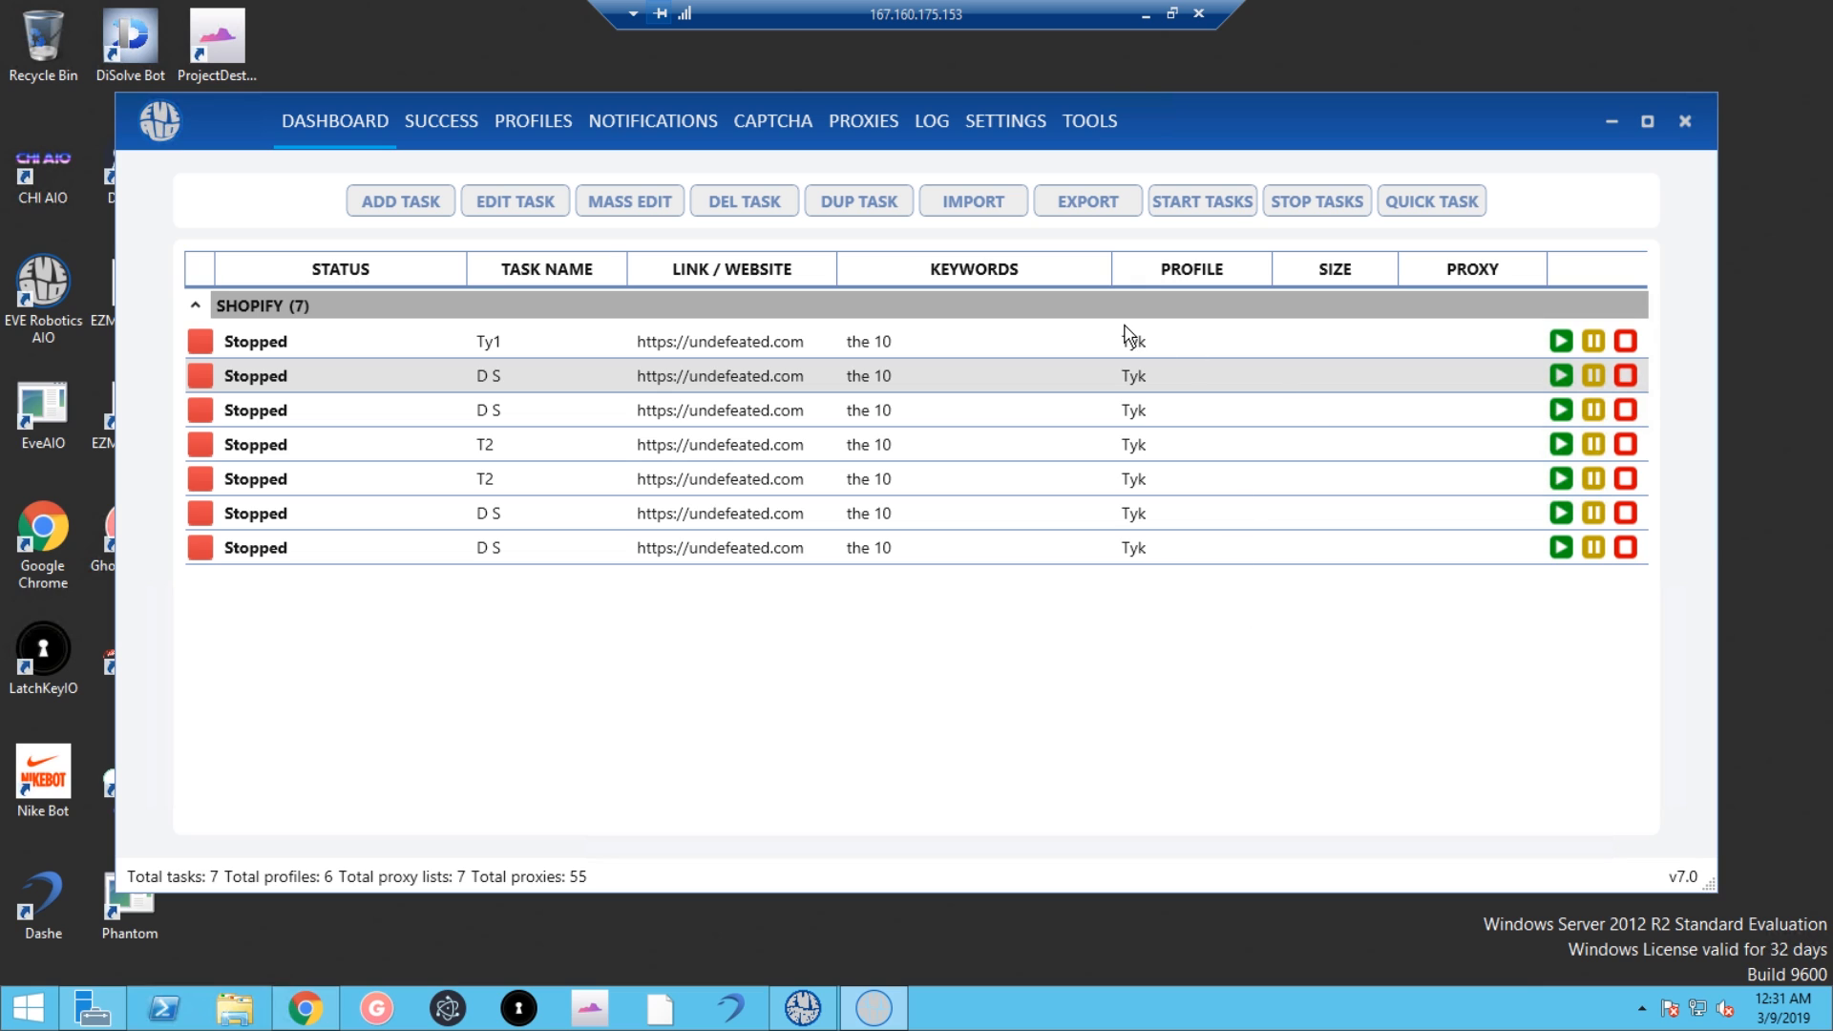
Step: Delete all seven existing tasks from the task list
drag(1133, 344, 1107, 635)
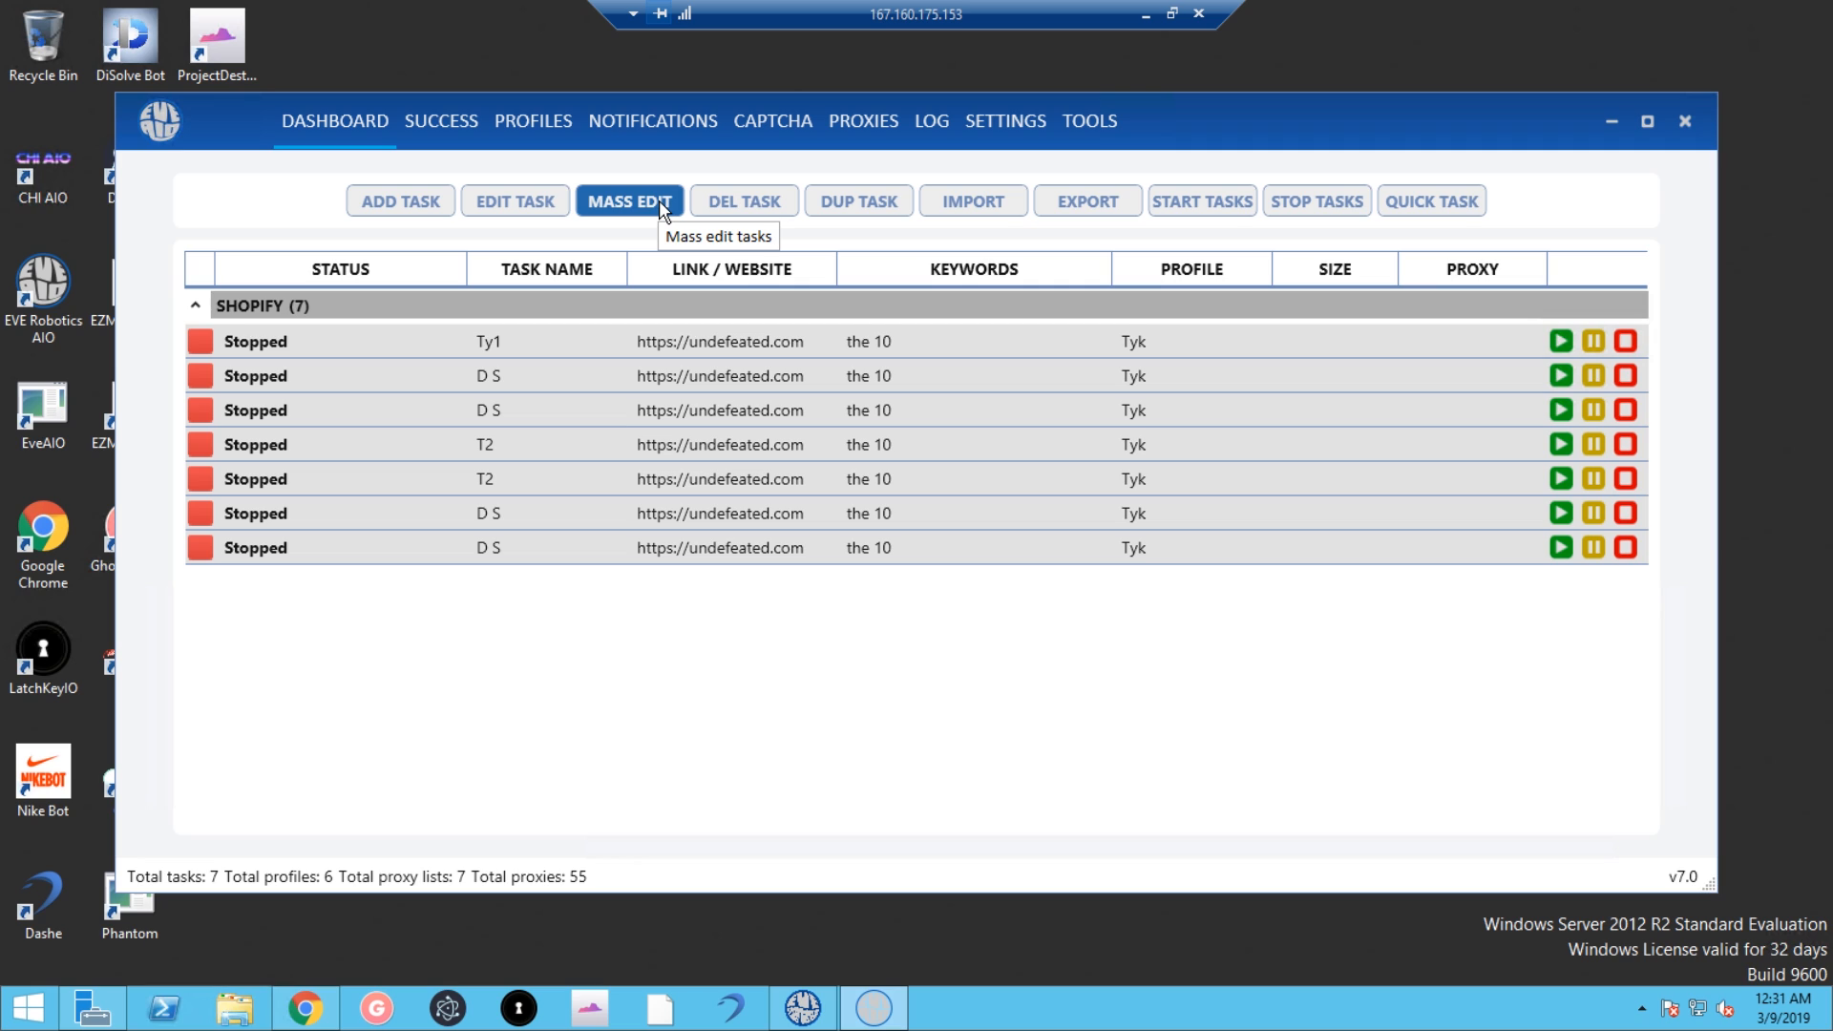
click(751, 205)
click(905, 589)
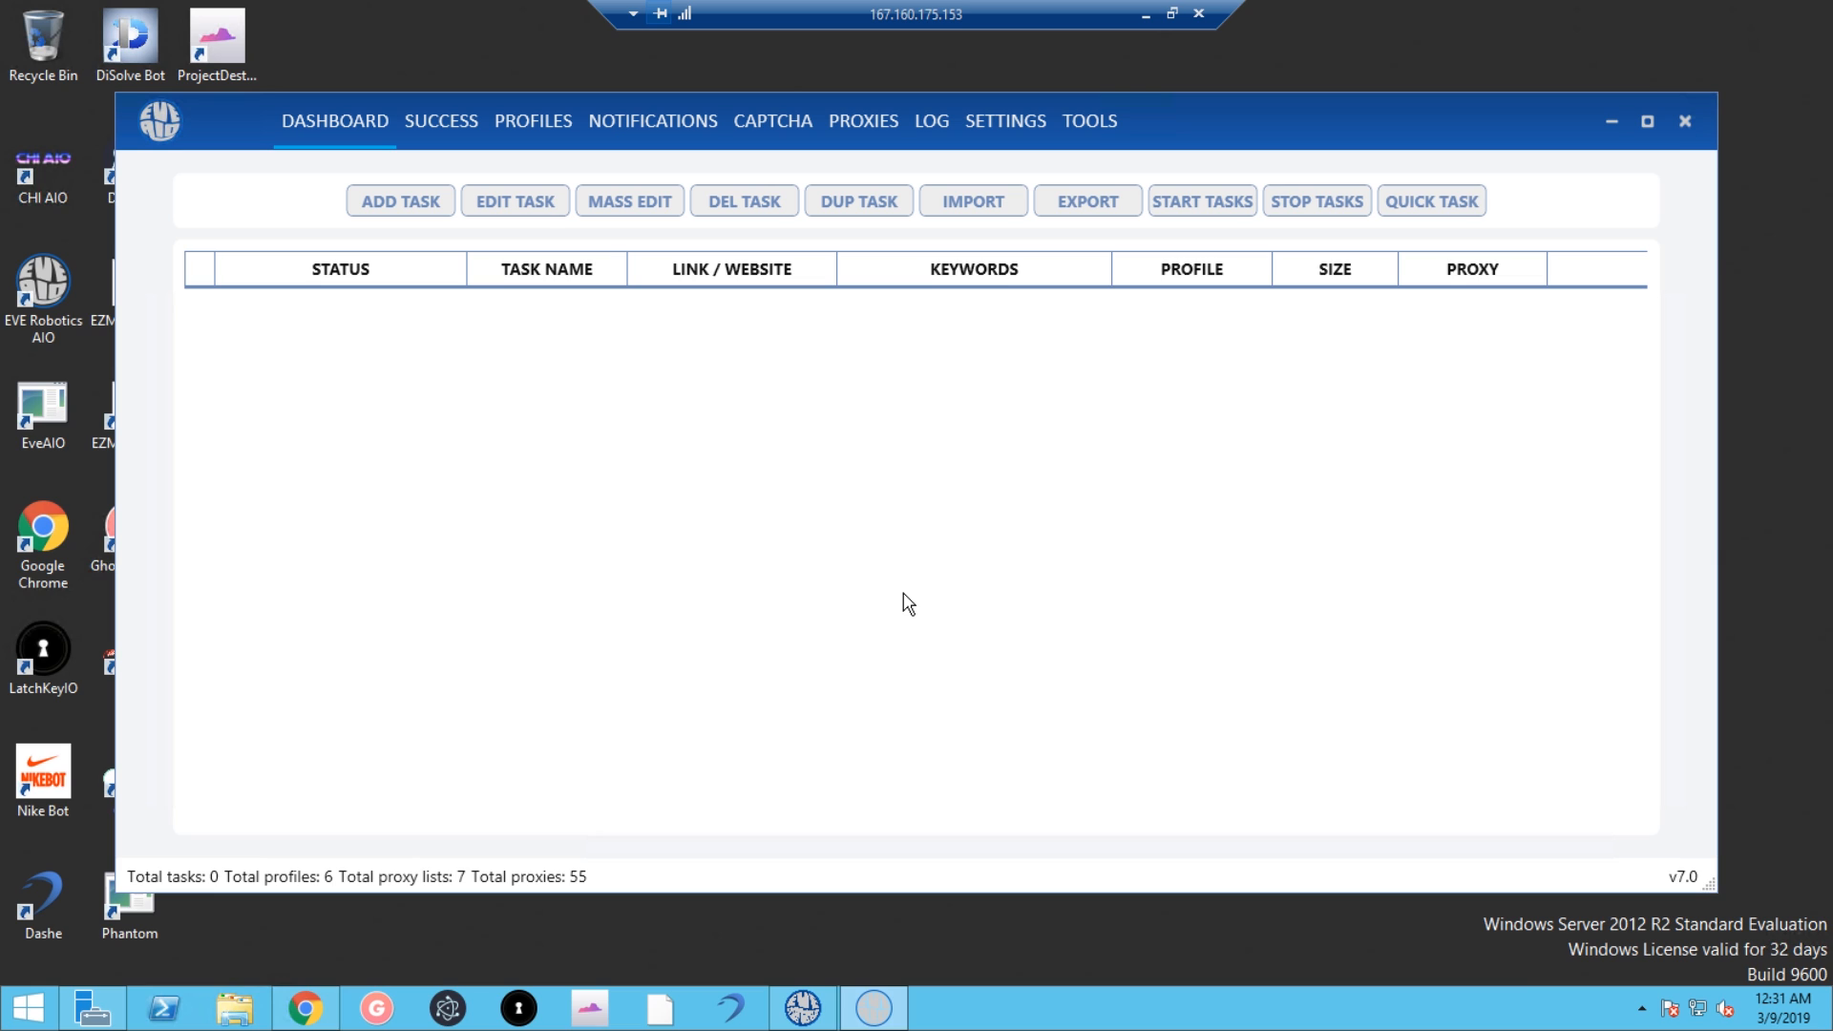
Step: Import the tasks from Undefeated Off White Tasks.eveIO
click(1001, 195)
click(622, 302)
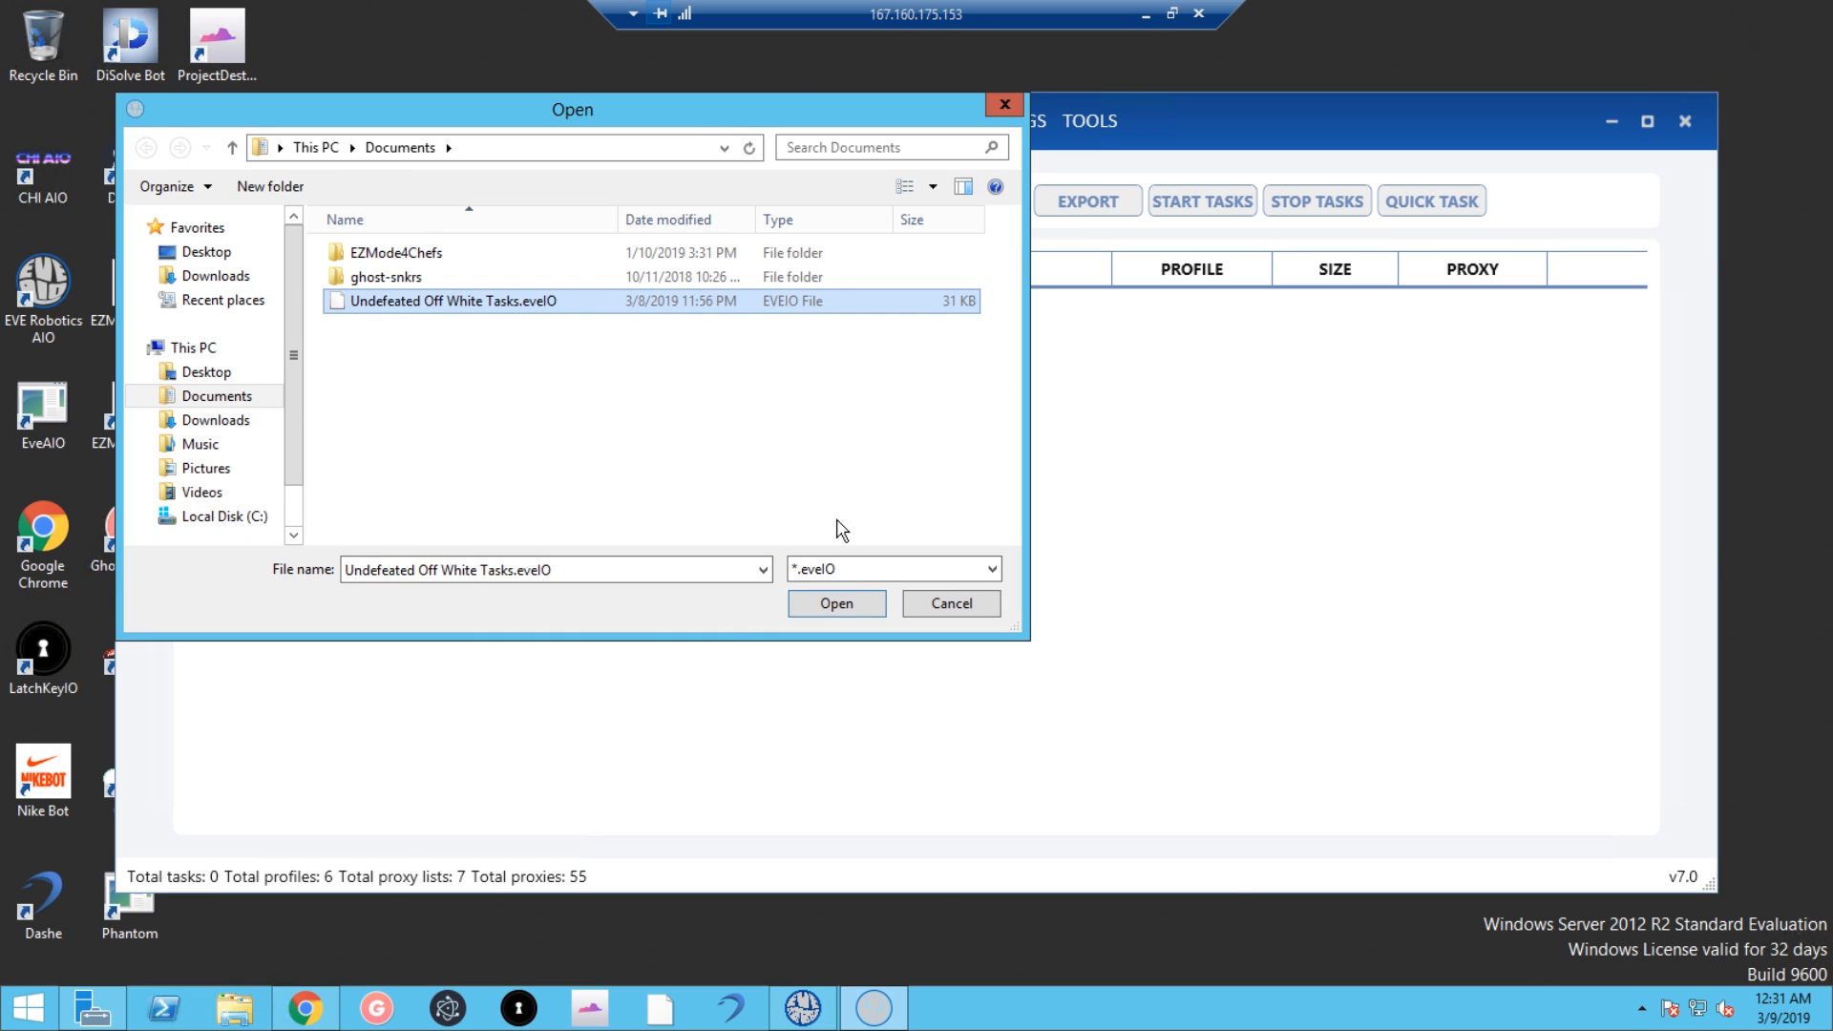
click(862, 603)
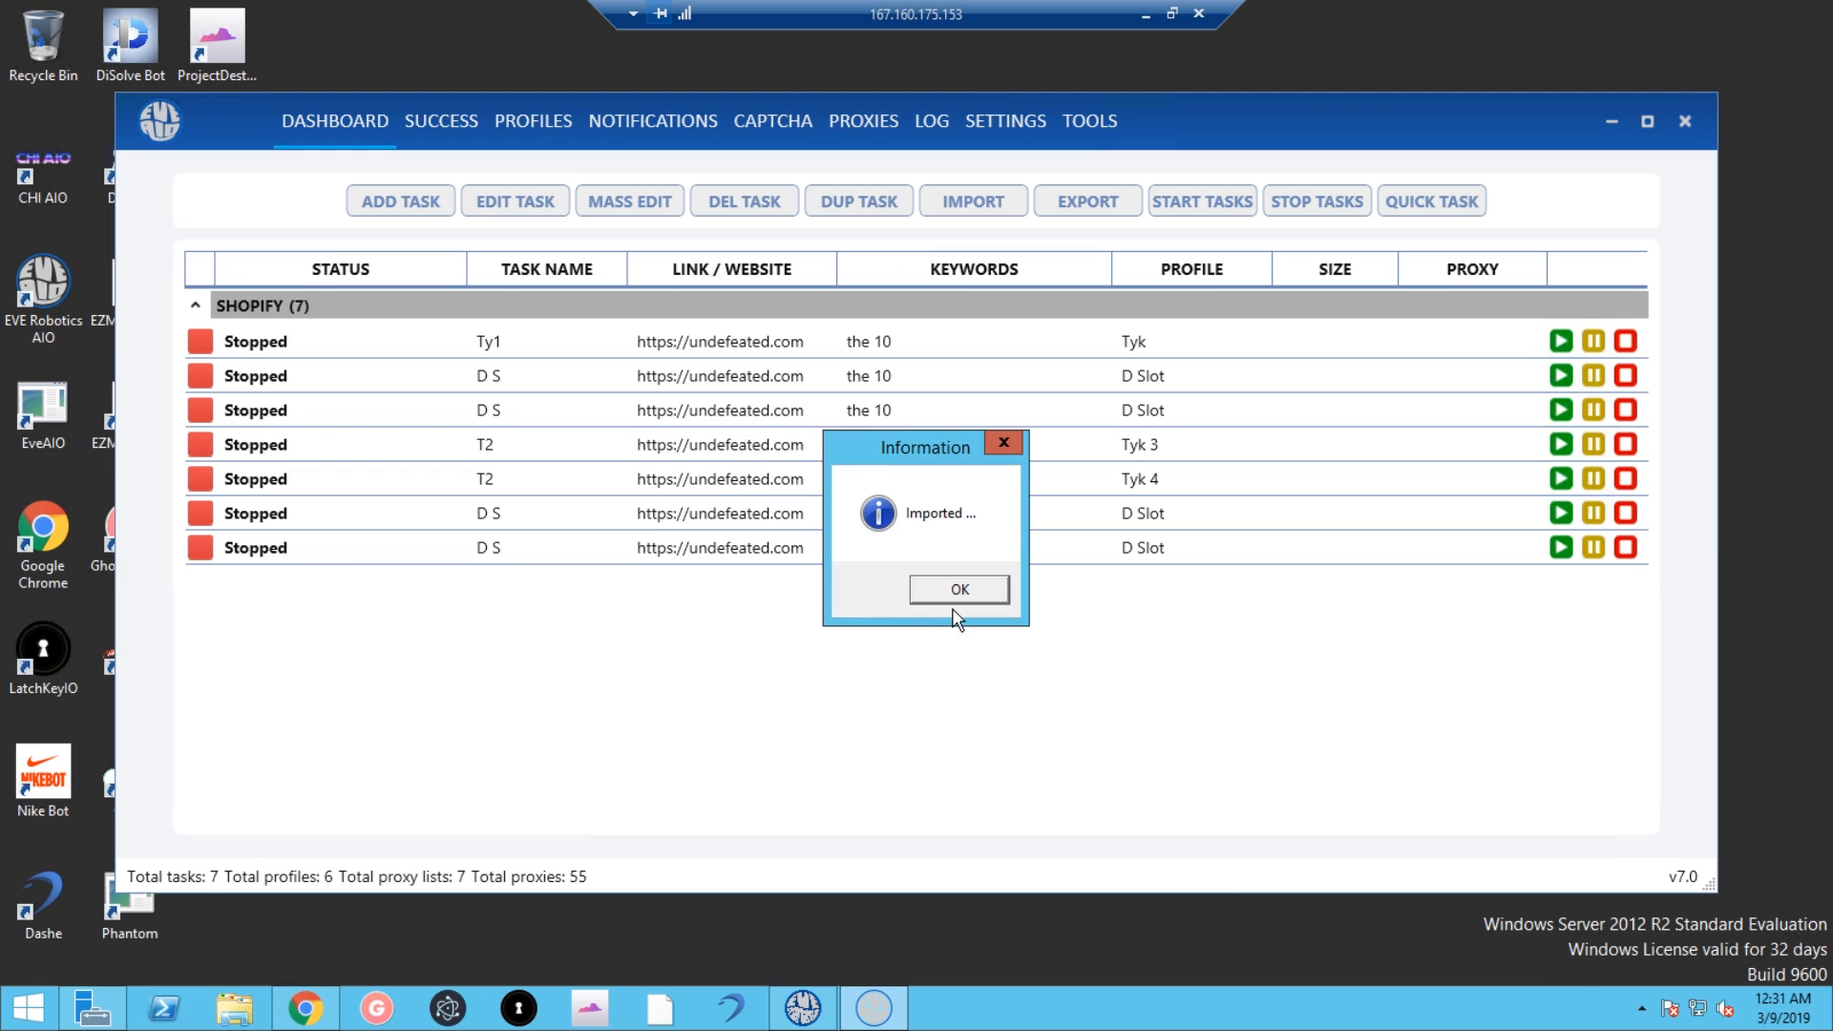
Step: Dismiss the import notice and duplicate the first three tasks
click(960, 592)
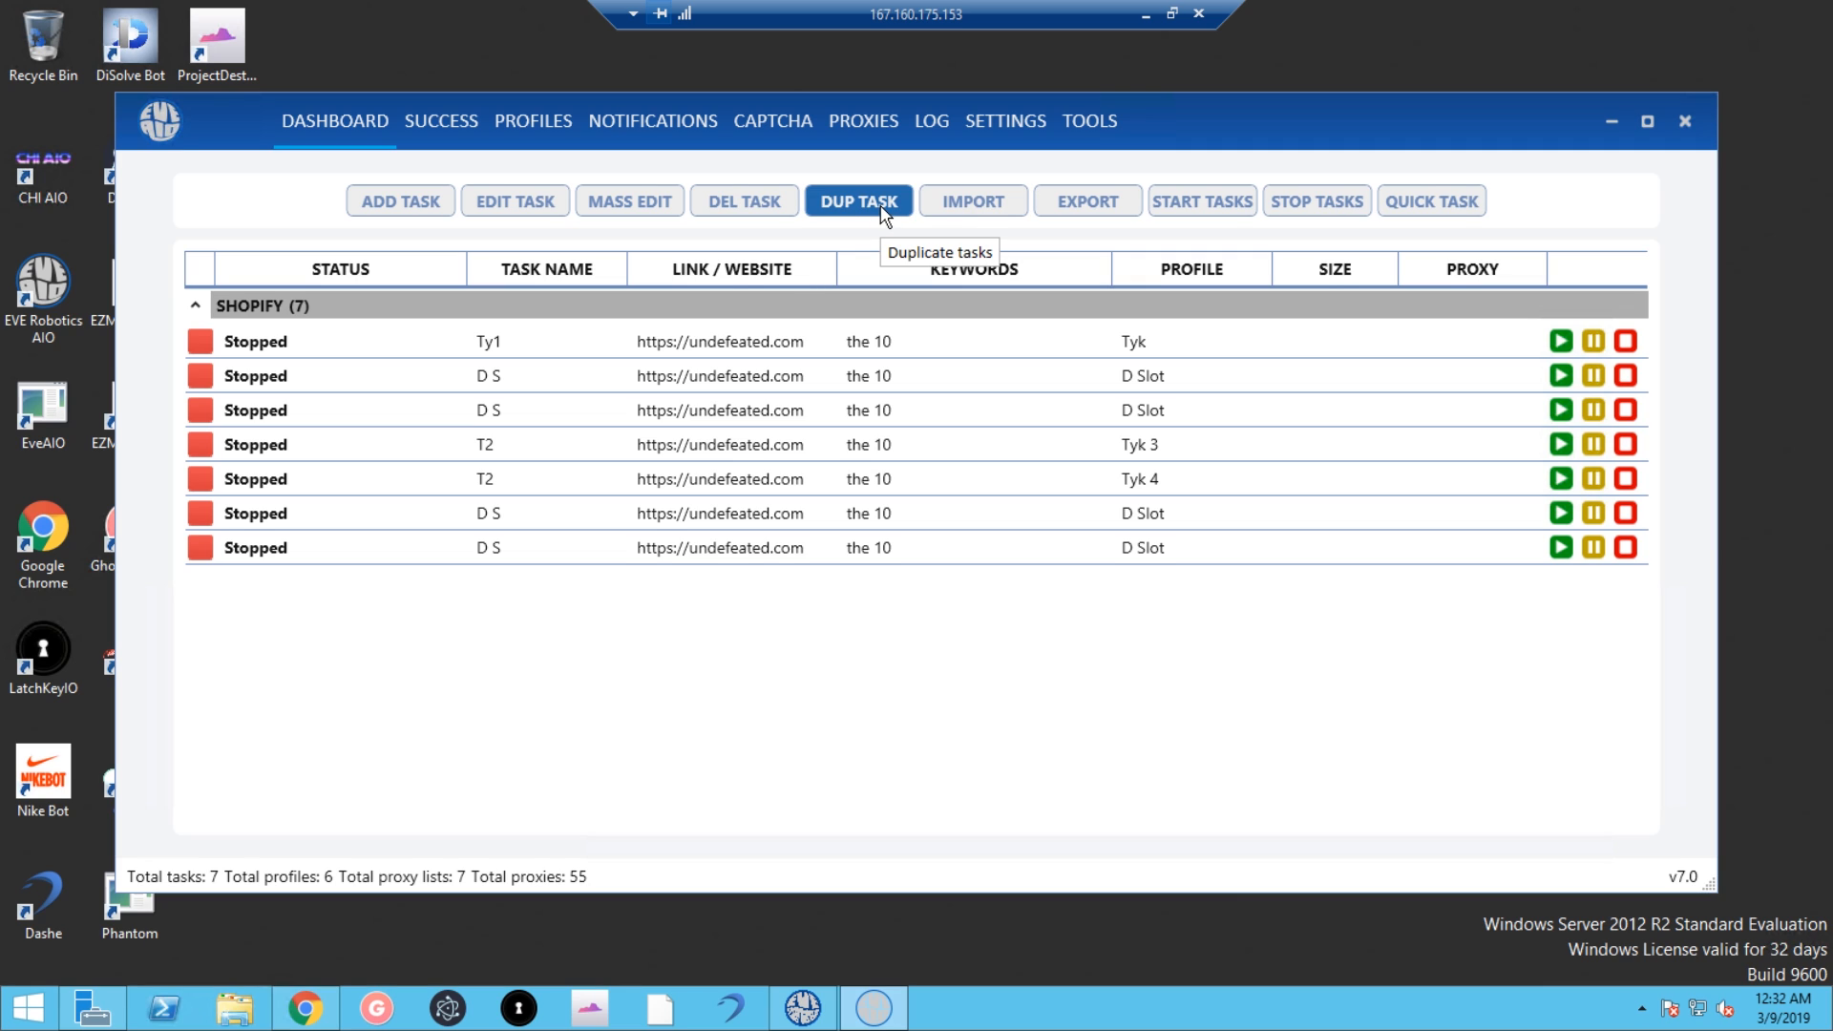
drag(731, 330, 773, 425)
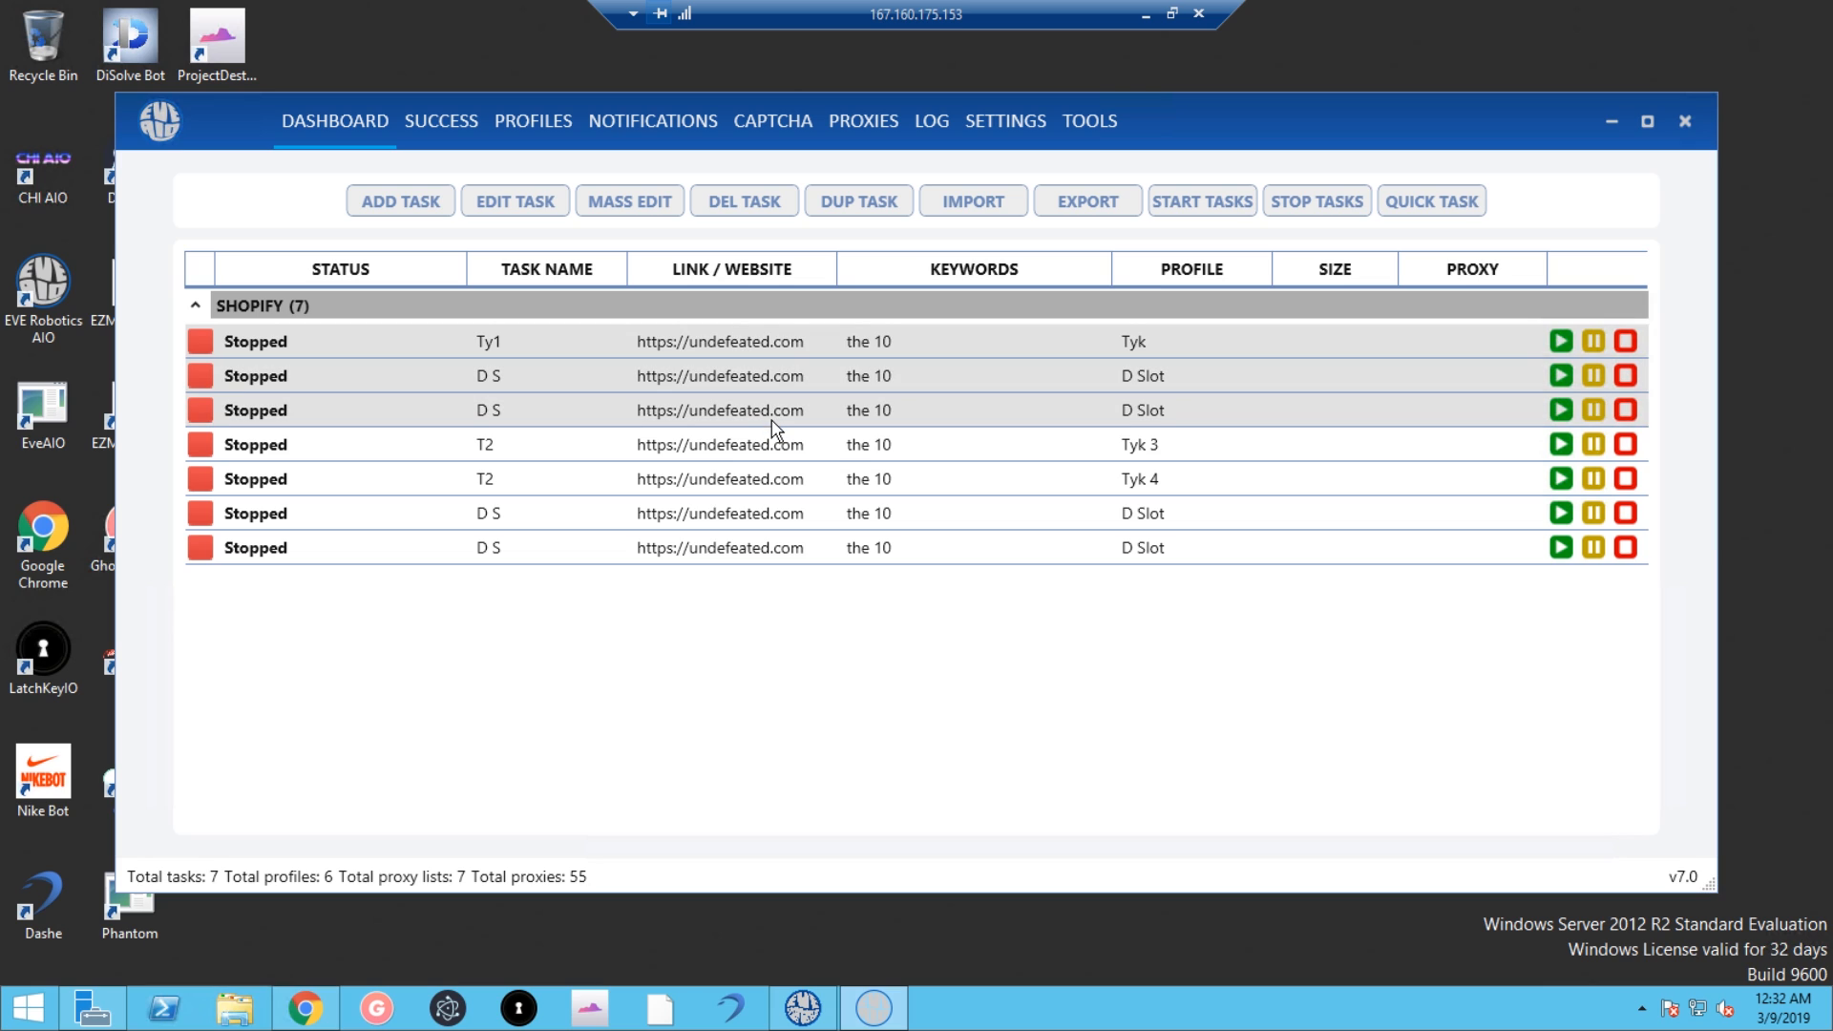
click(859, 208)
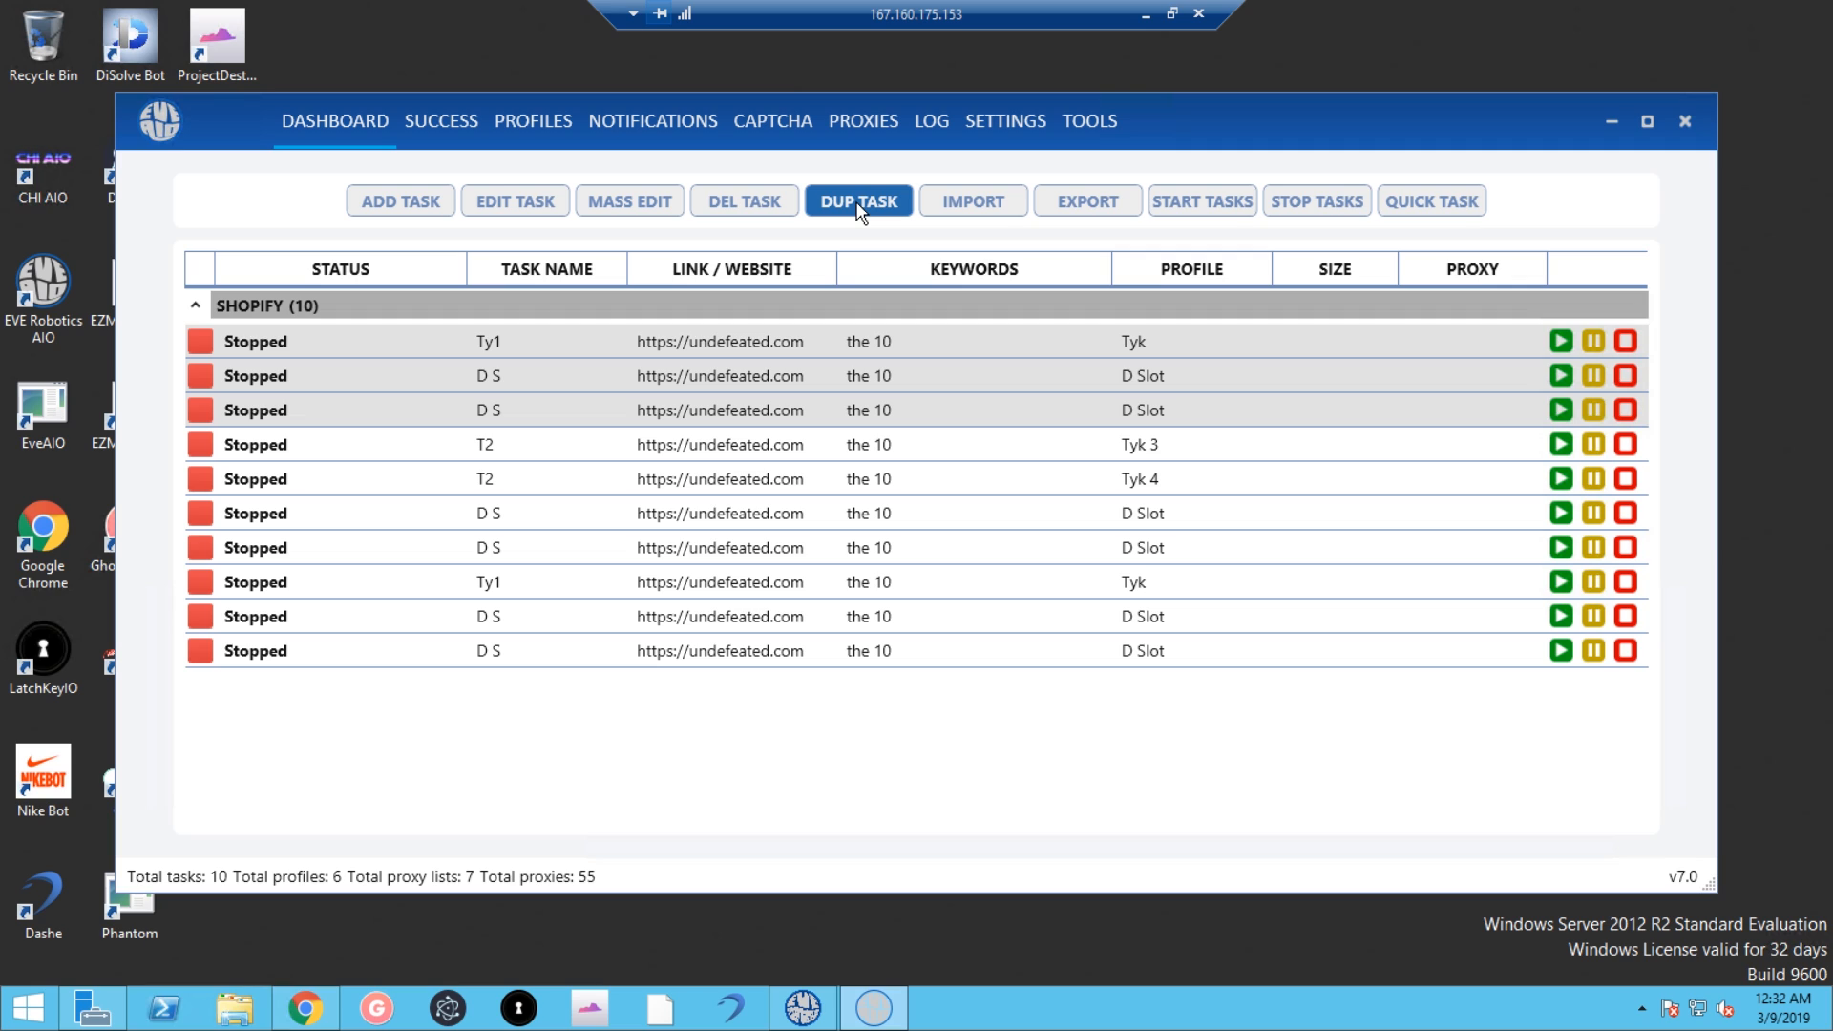
Step: Delete the three duplicated tasks at the bottom of the list
click(731, 344)
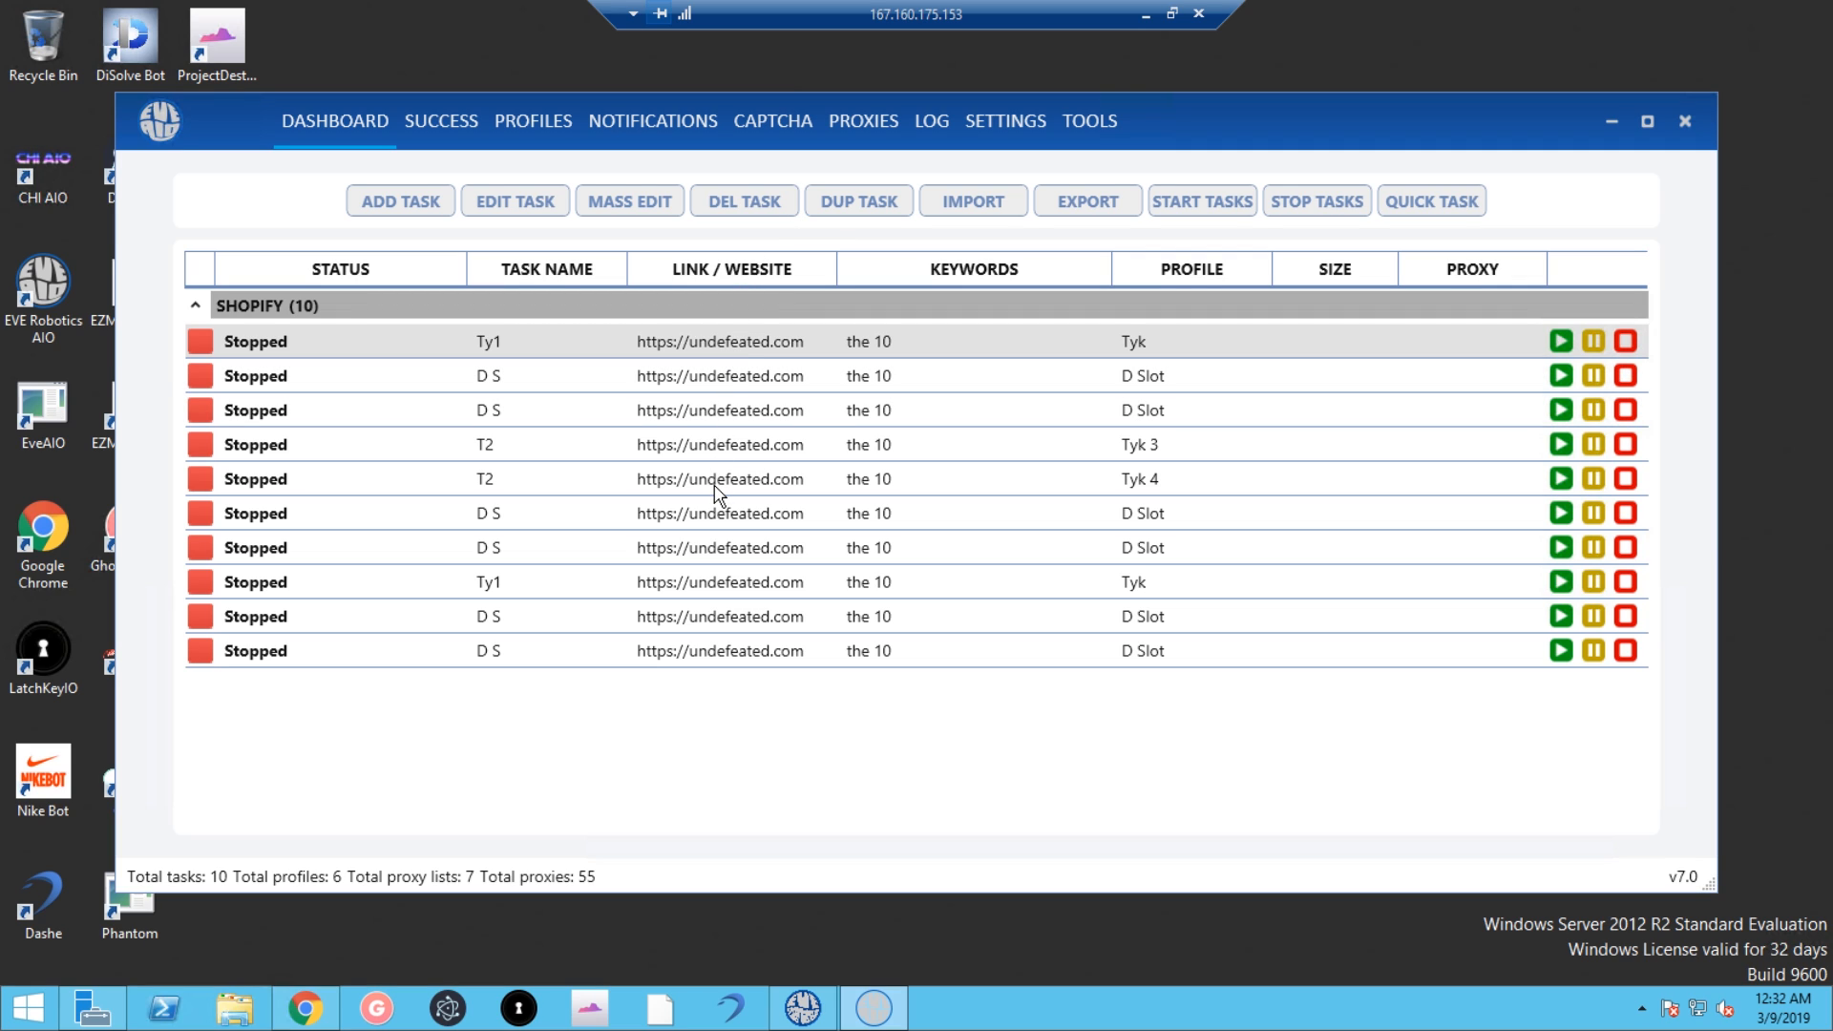
drag(740, 657, 747, 597)
click(762, 201)
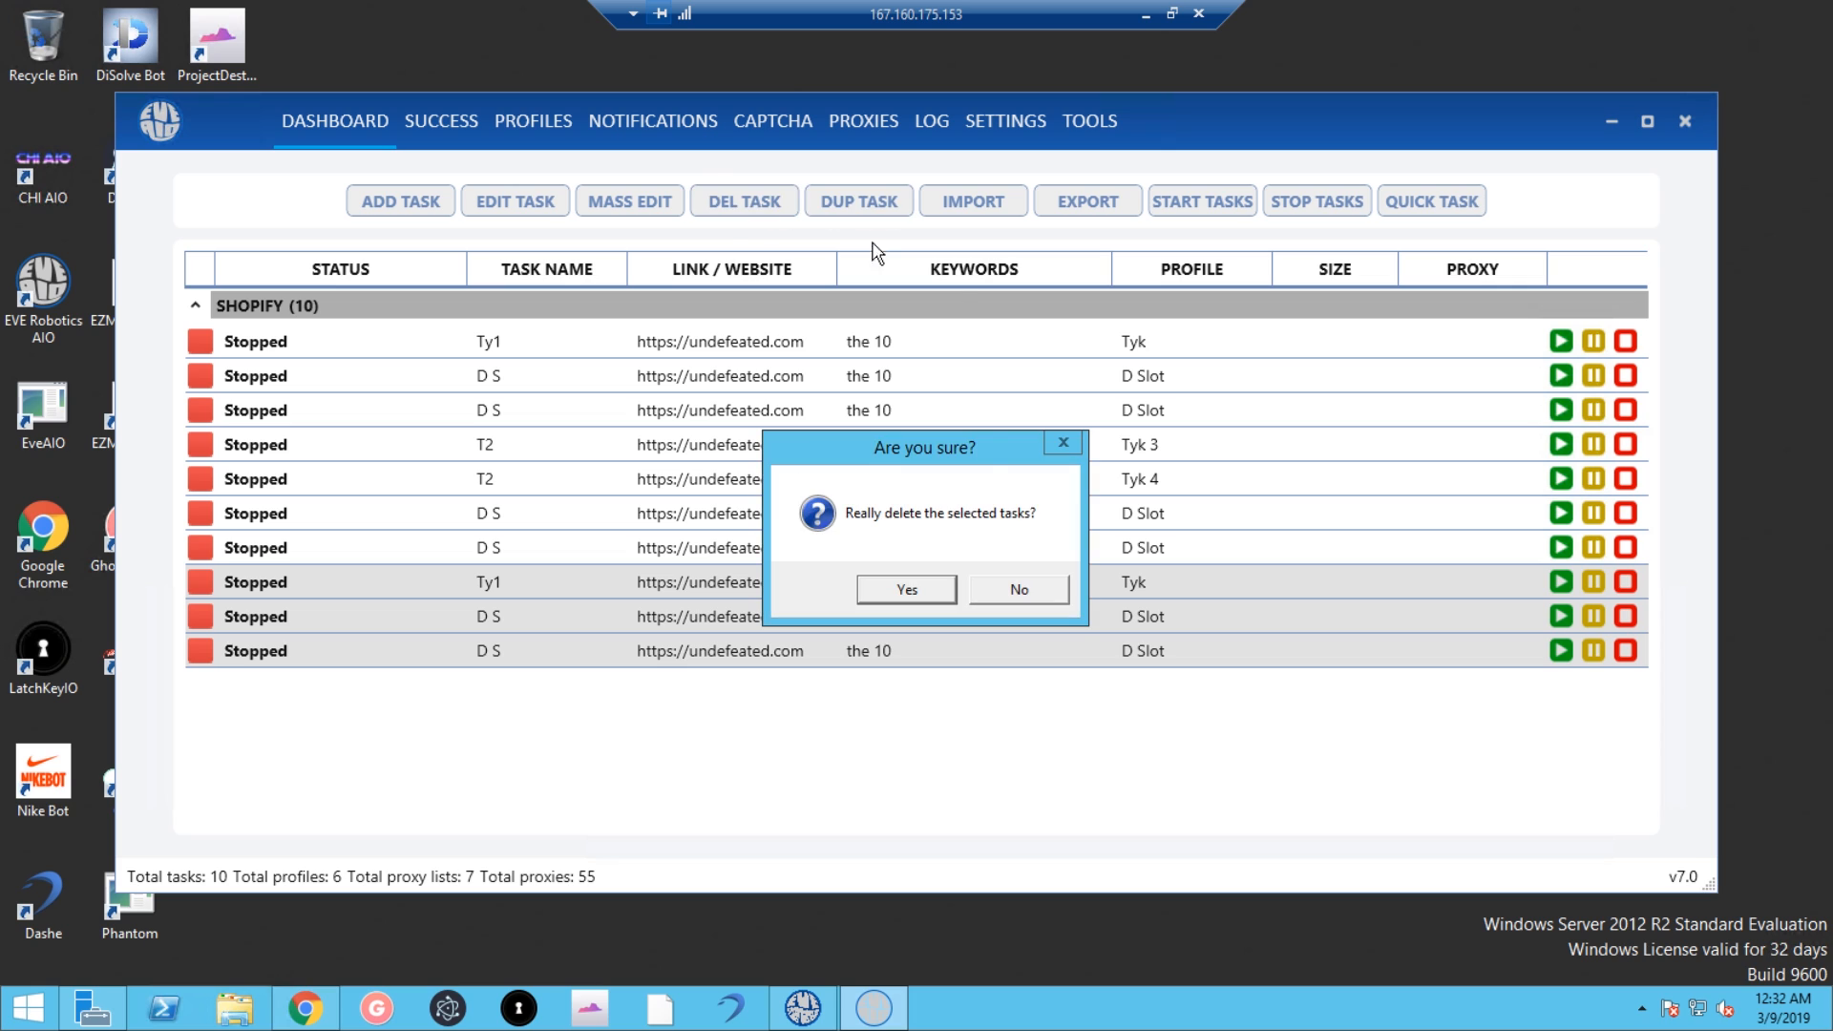
click(934, 588)
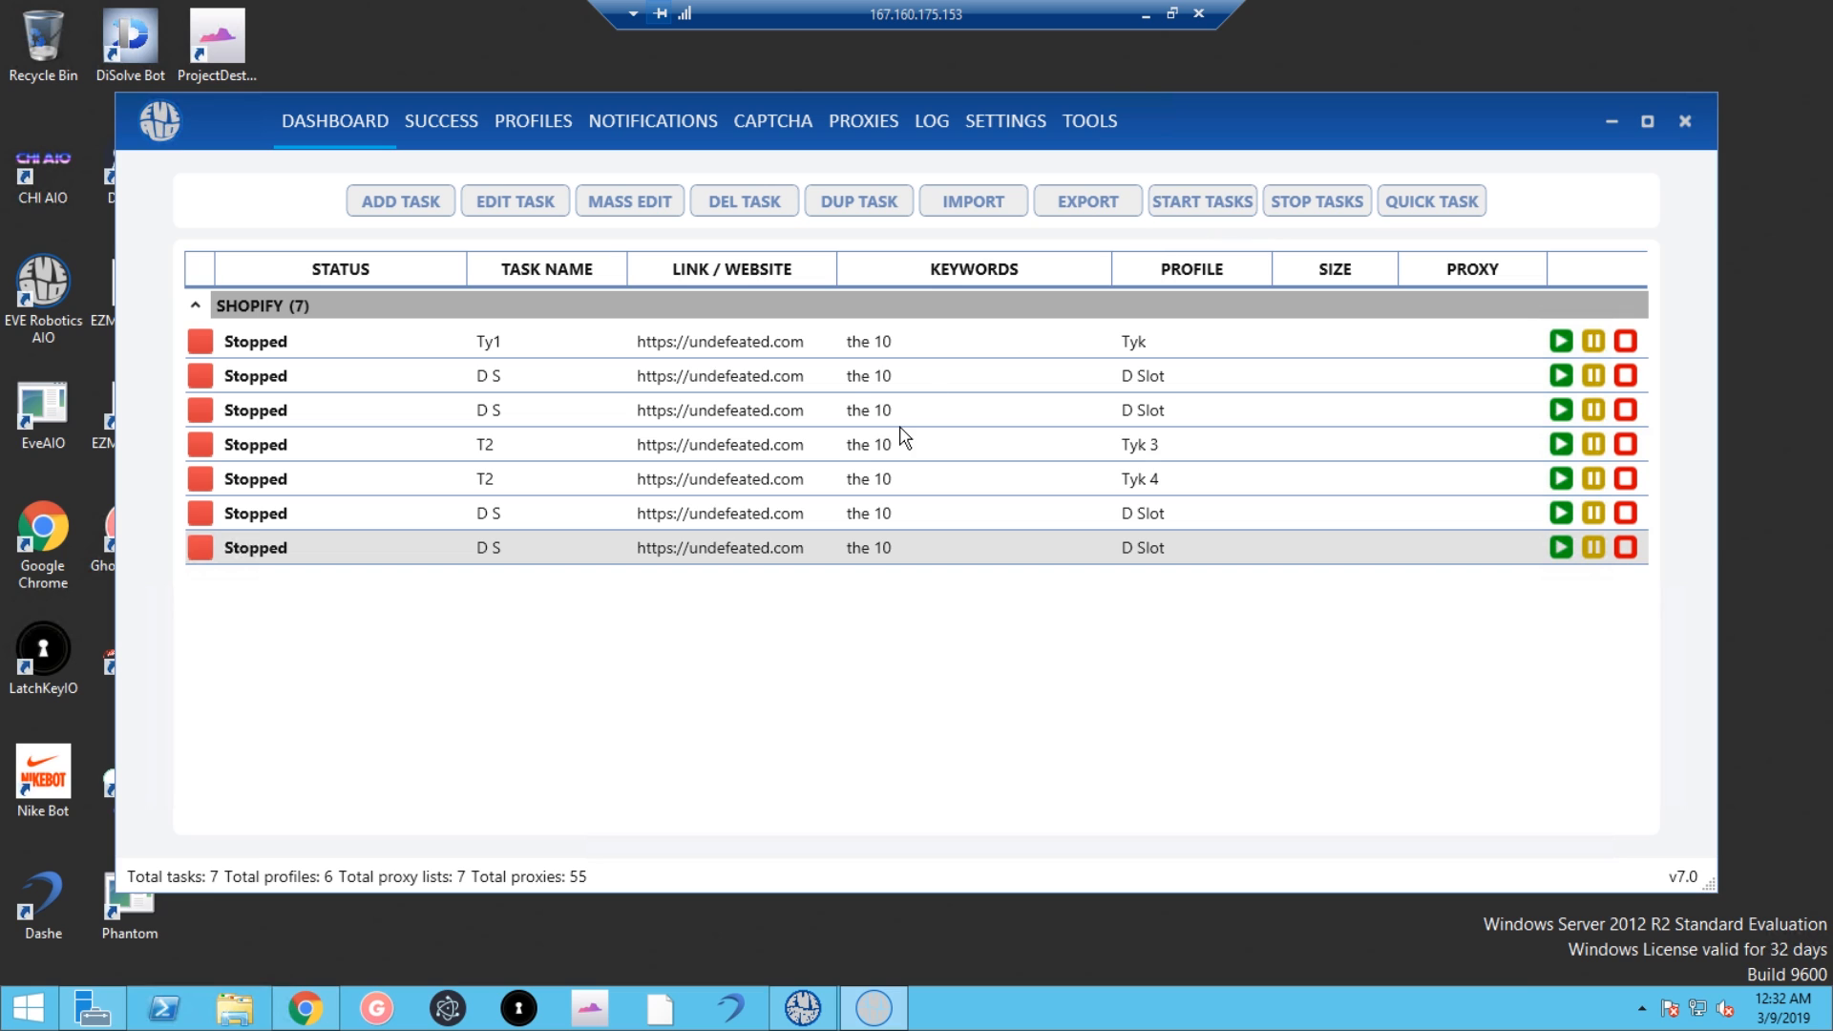
Step: Start all seven undefeated.com tasks, then bring up the Quick Task Creator
drag(848, 346, 845, 592)
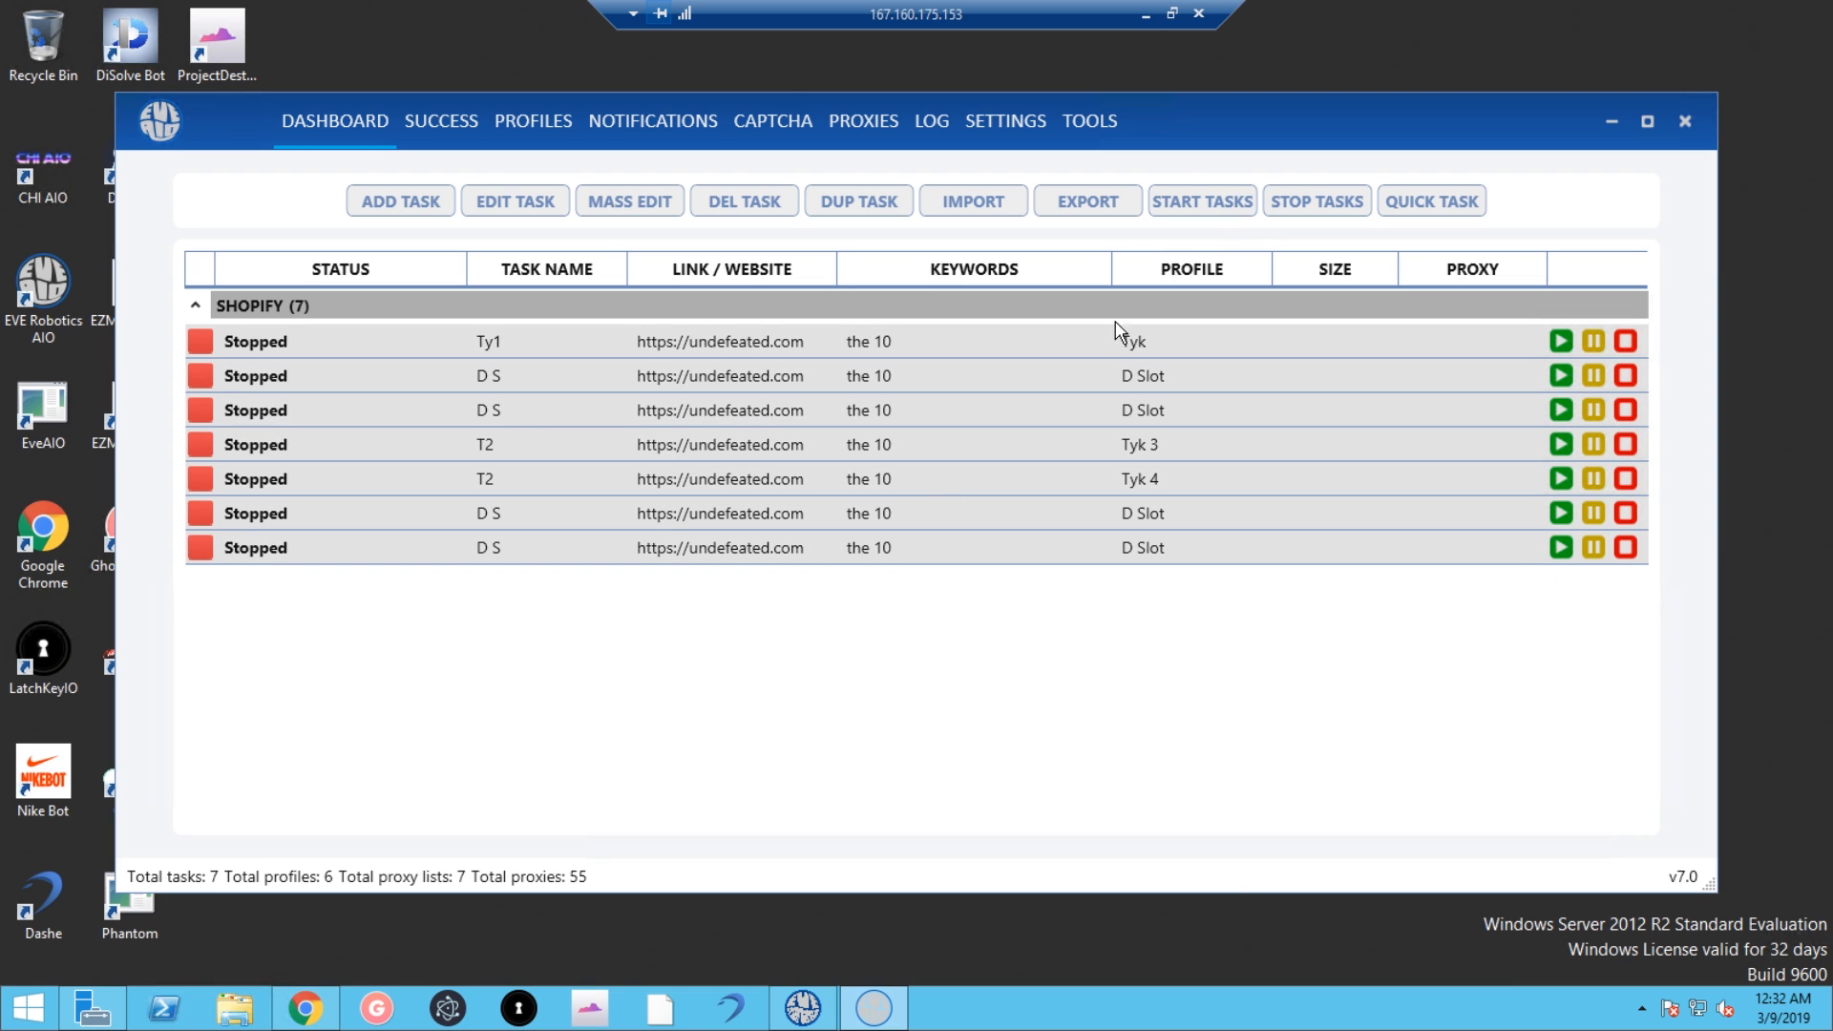
click(1189, 200)
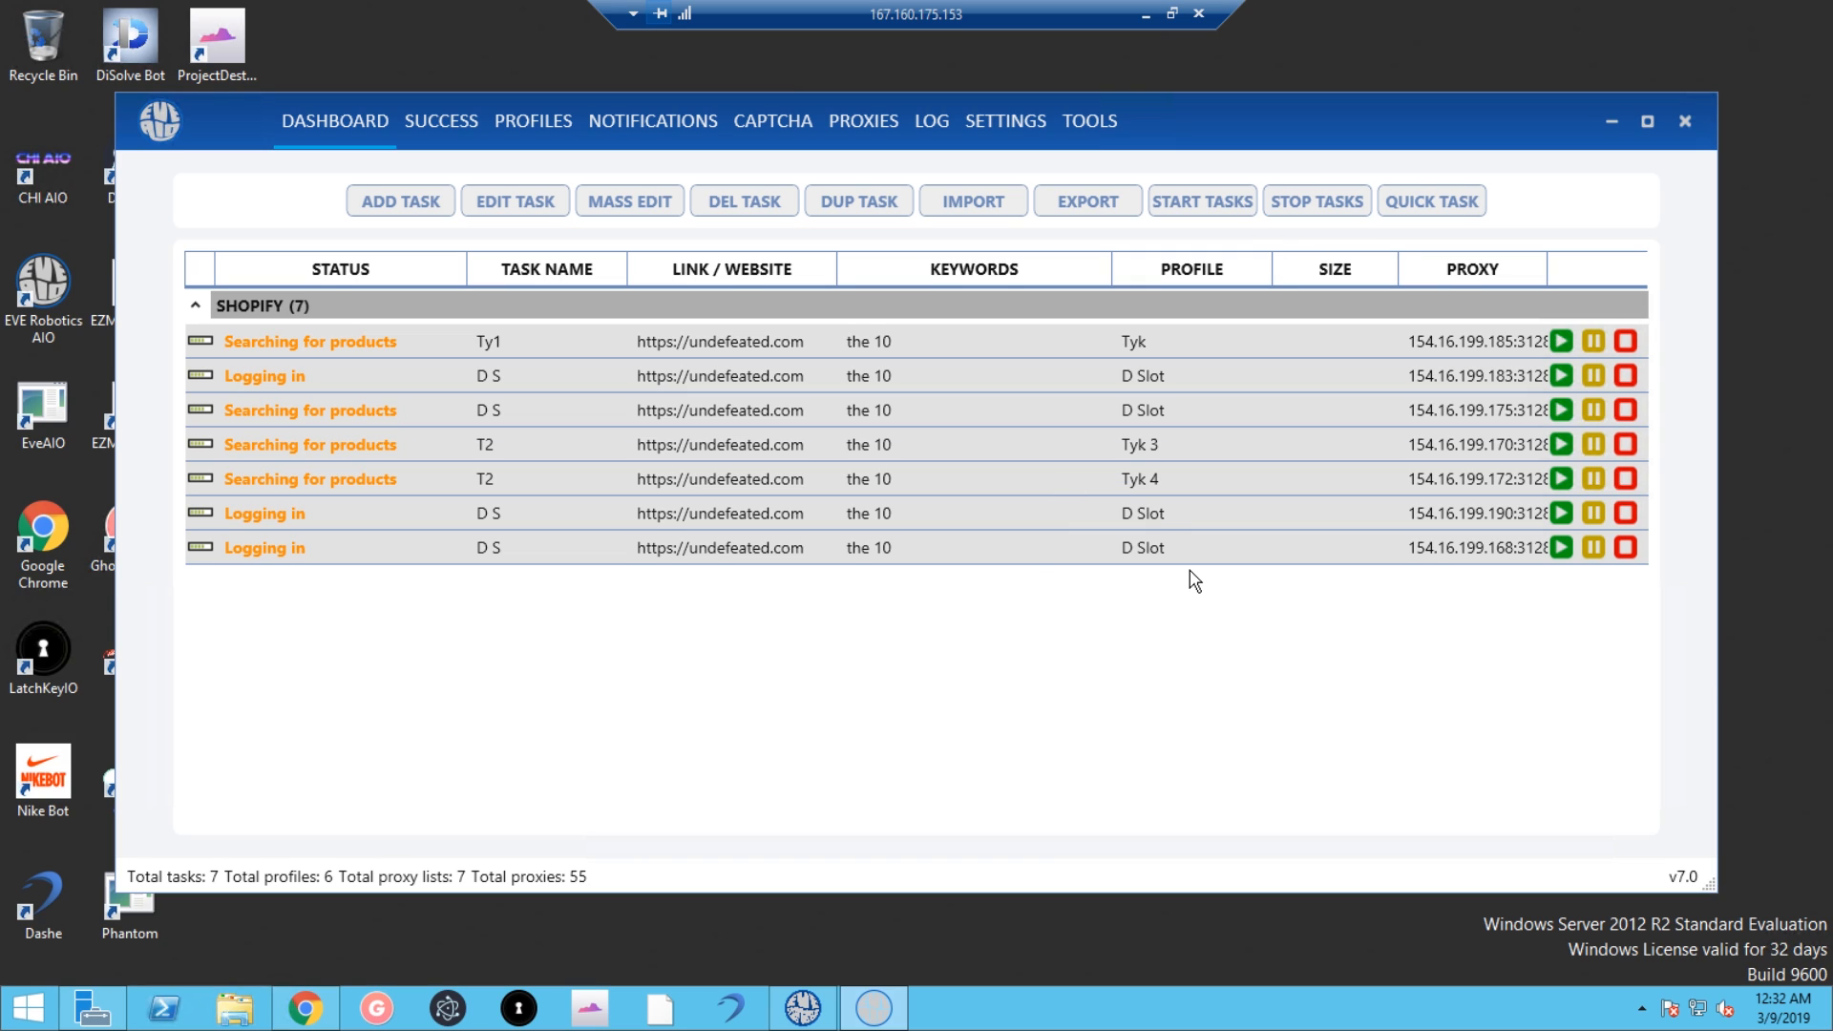
click(1468, 212)
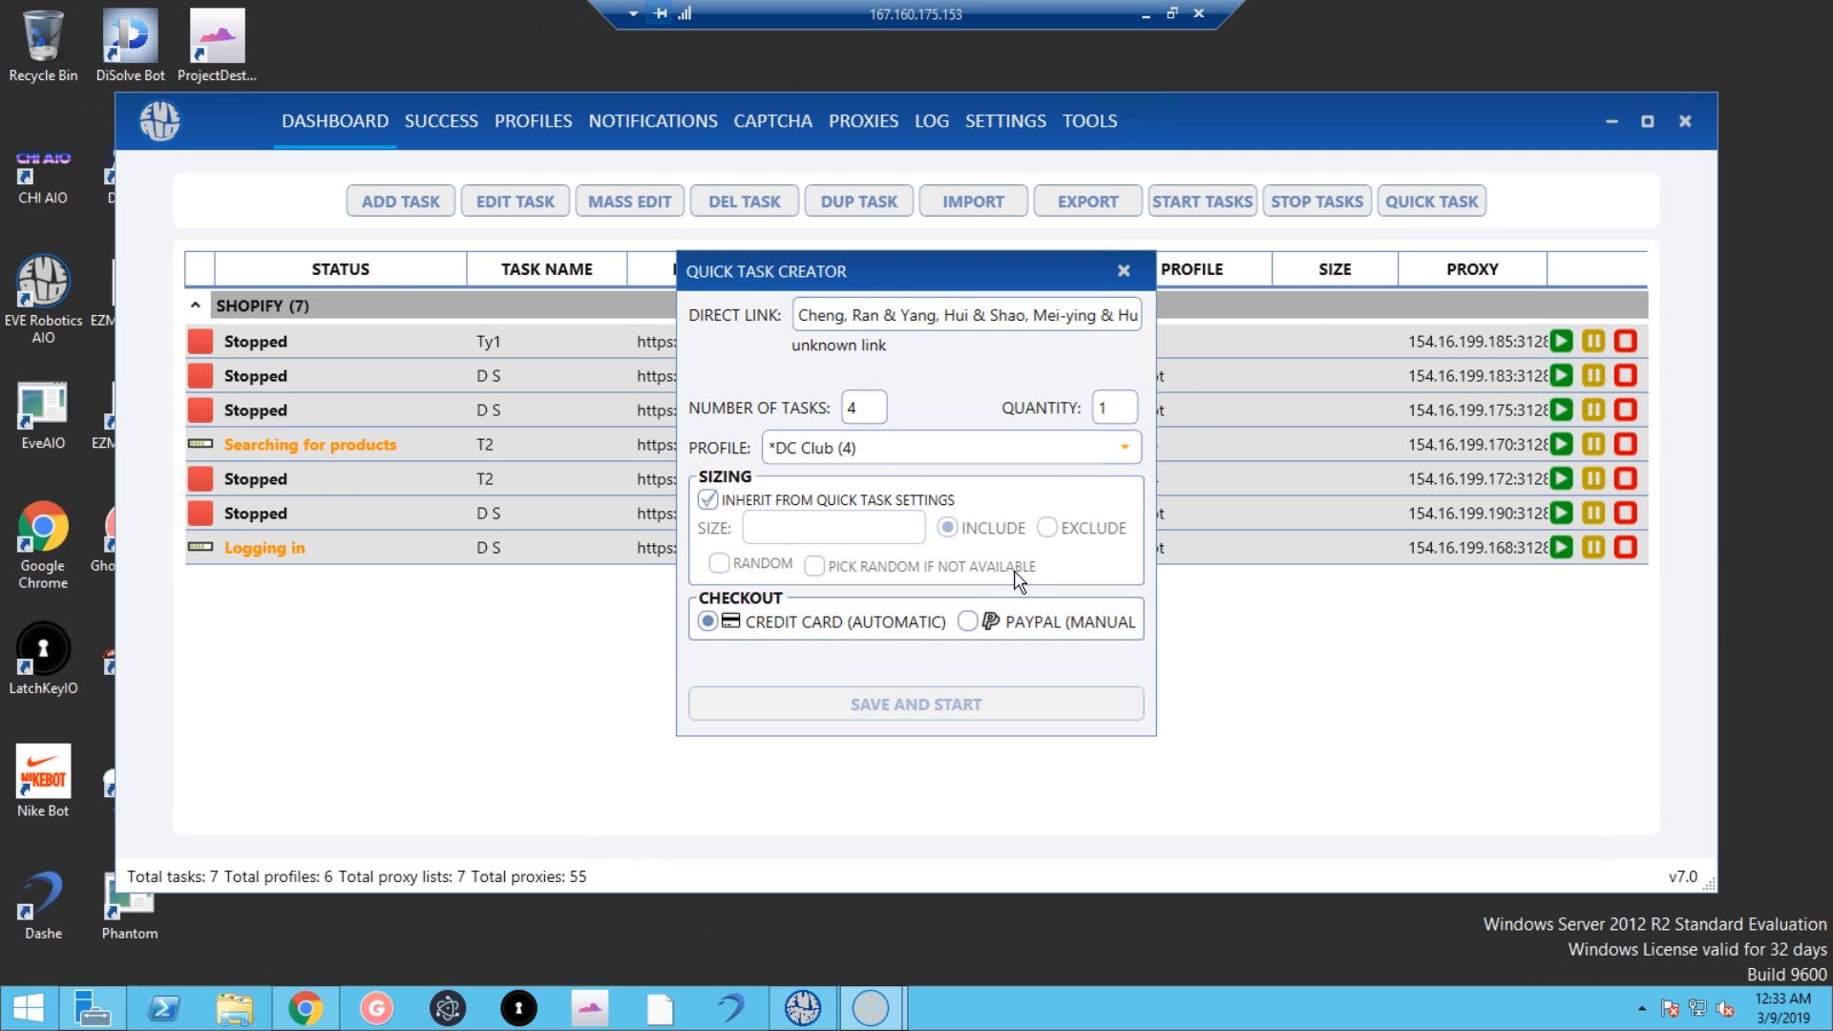
drag(825, 316, 1008, 318)
drag(896, 341, 750, 348)
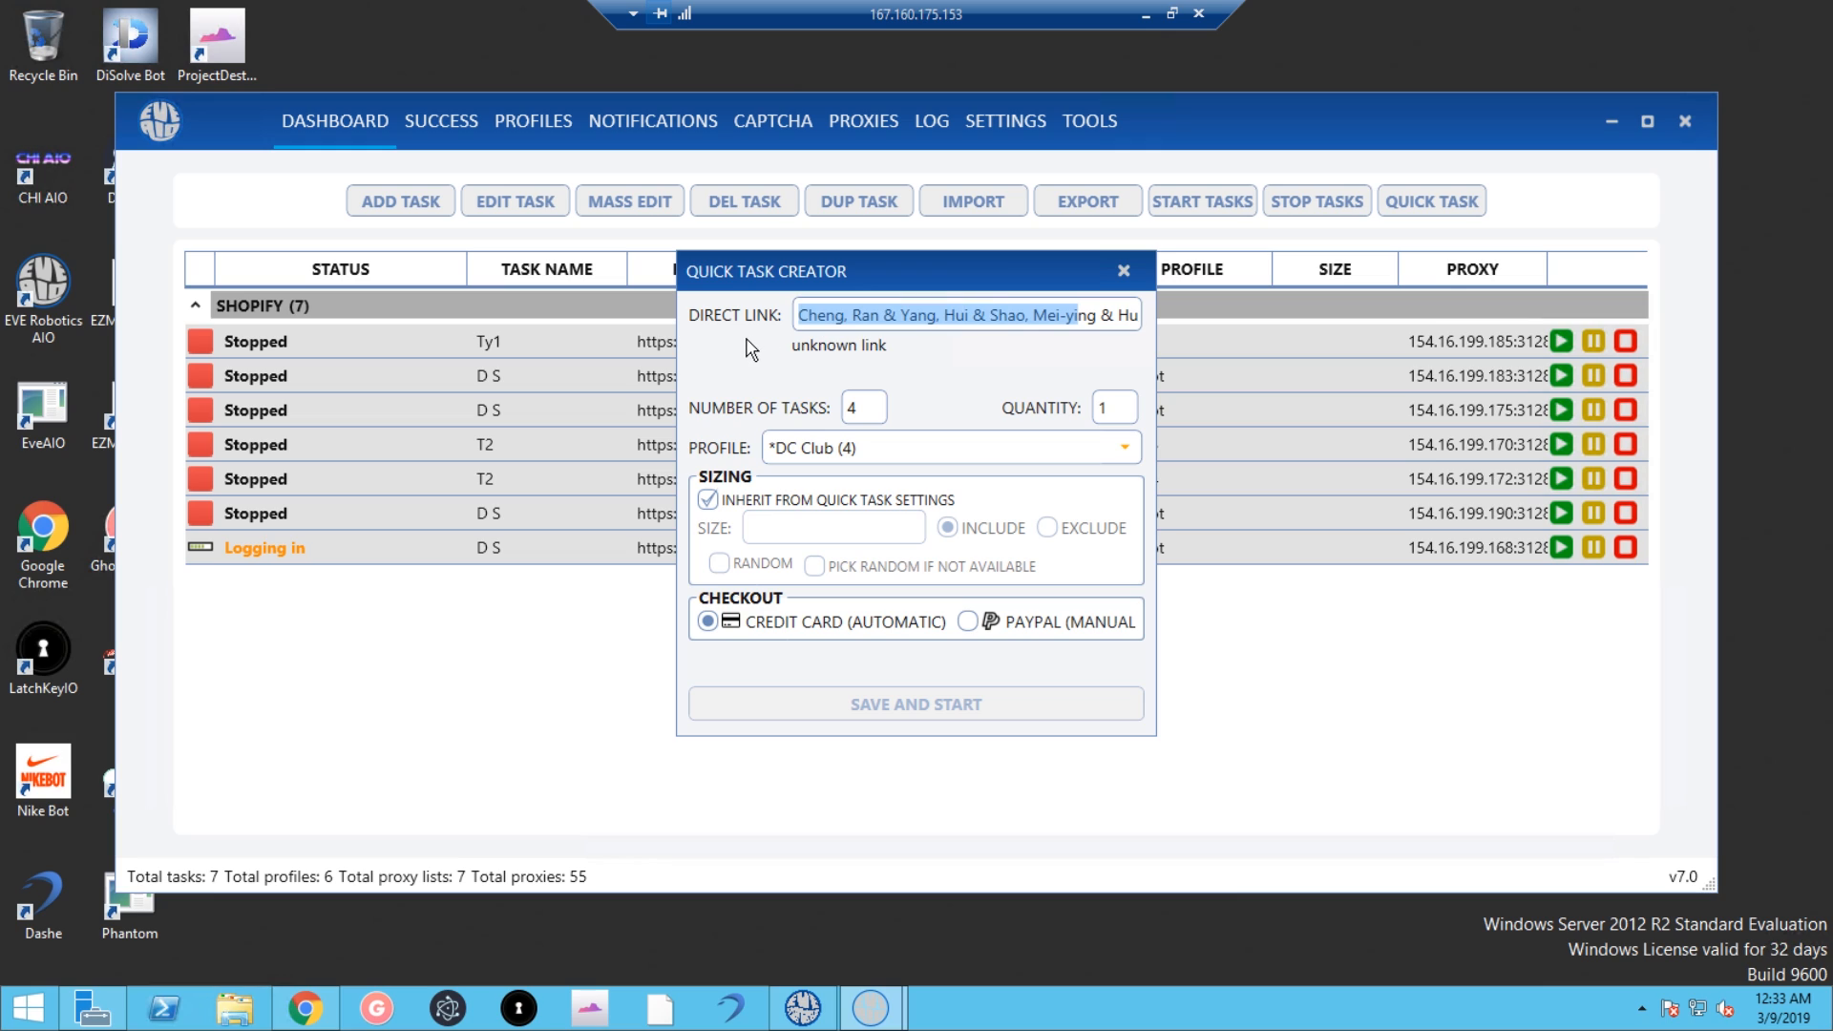
click(926, 314)
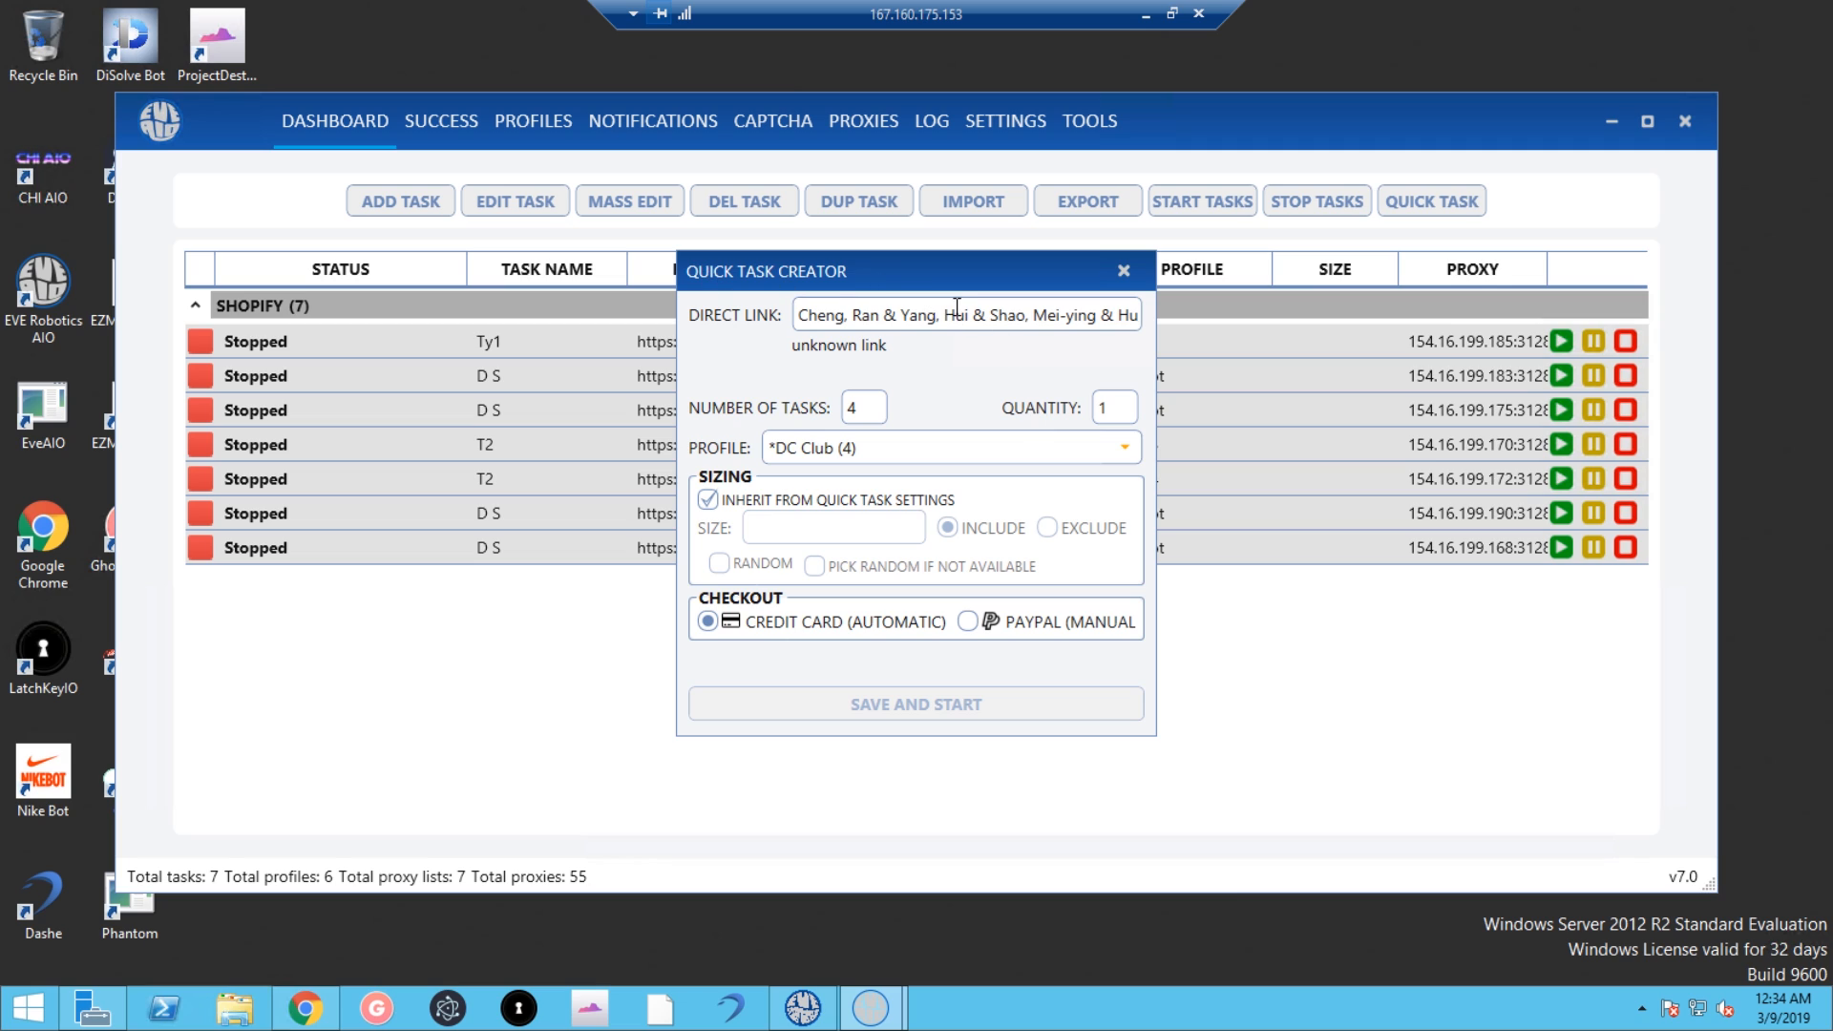
Step: Erase the old citation text from the Quick Task Creator's Direct Link field
drag(957, 314, 870, 315)
click(990, 314)
key(ctrl+a)
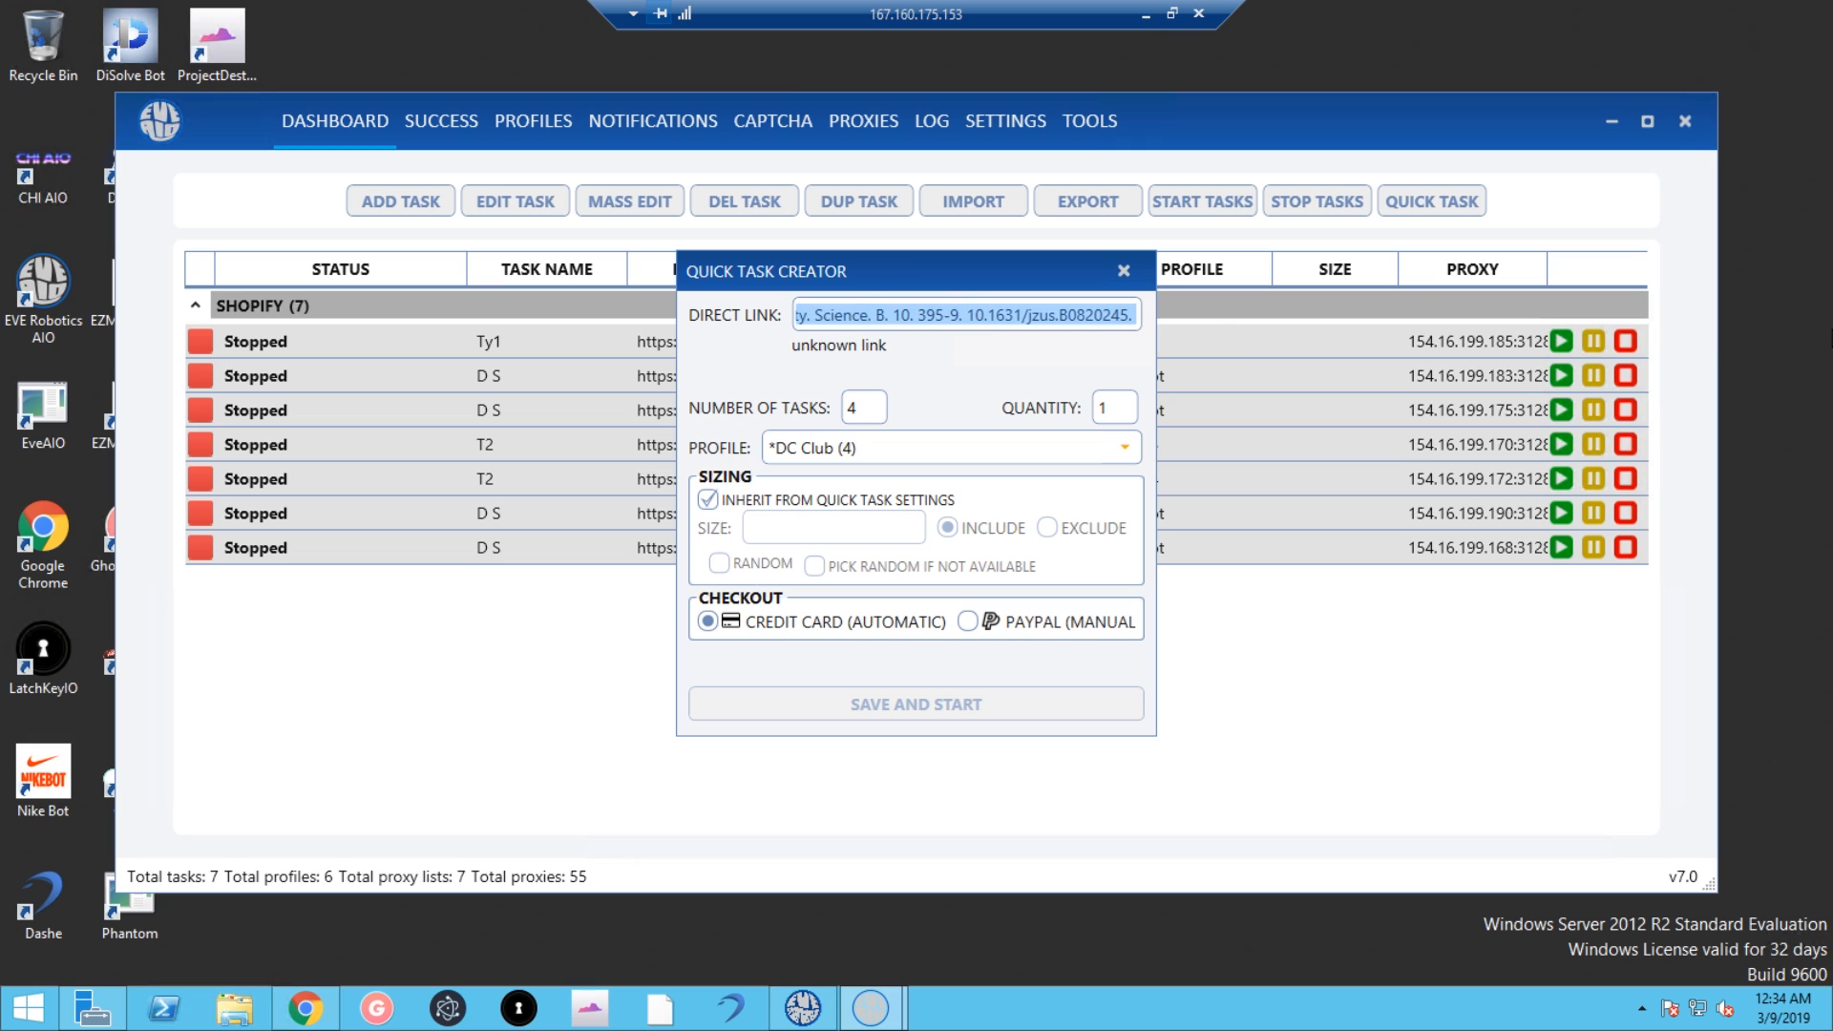
key(BackSpace)
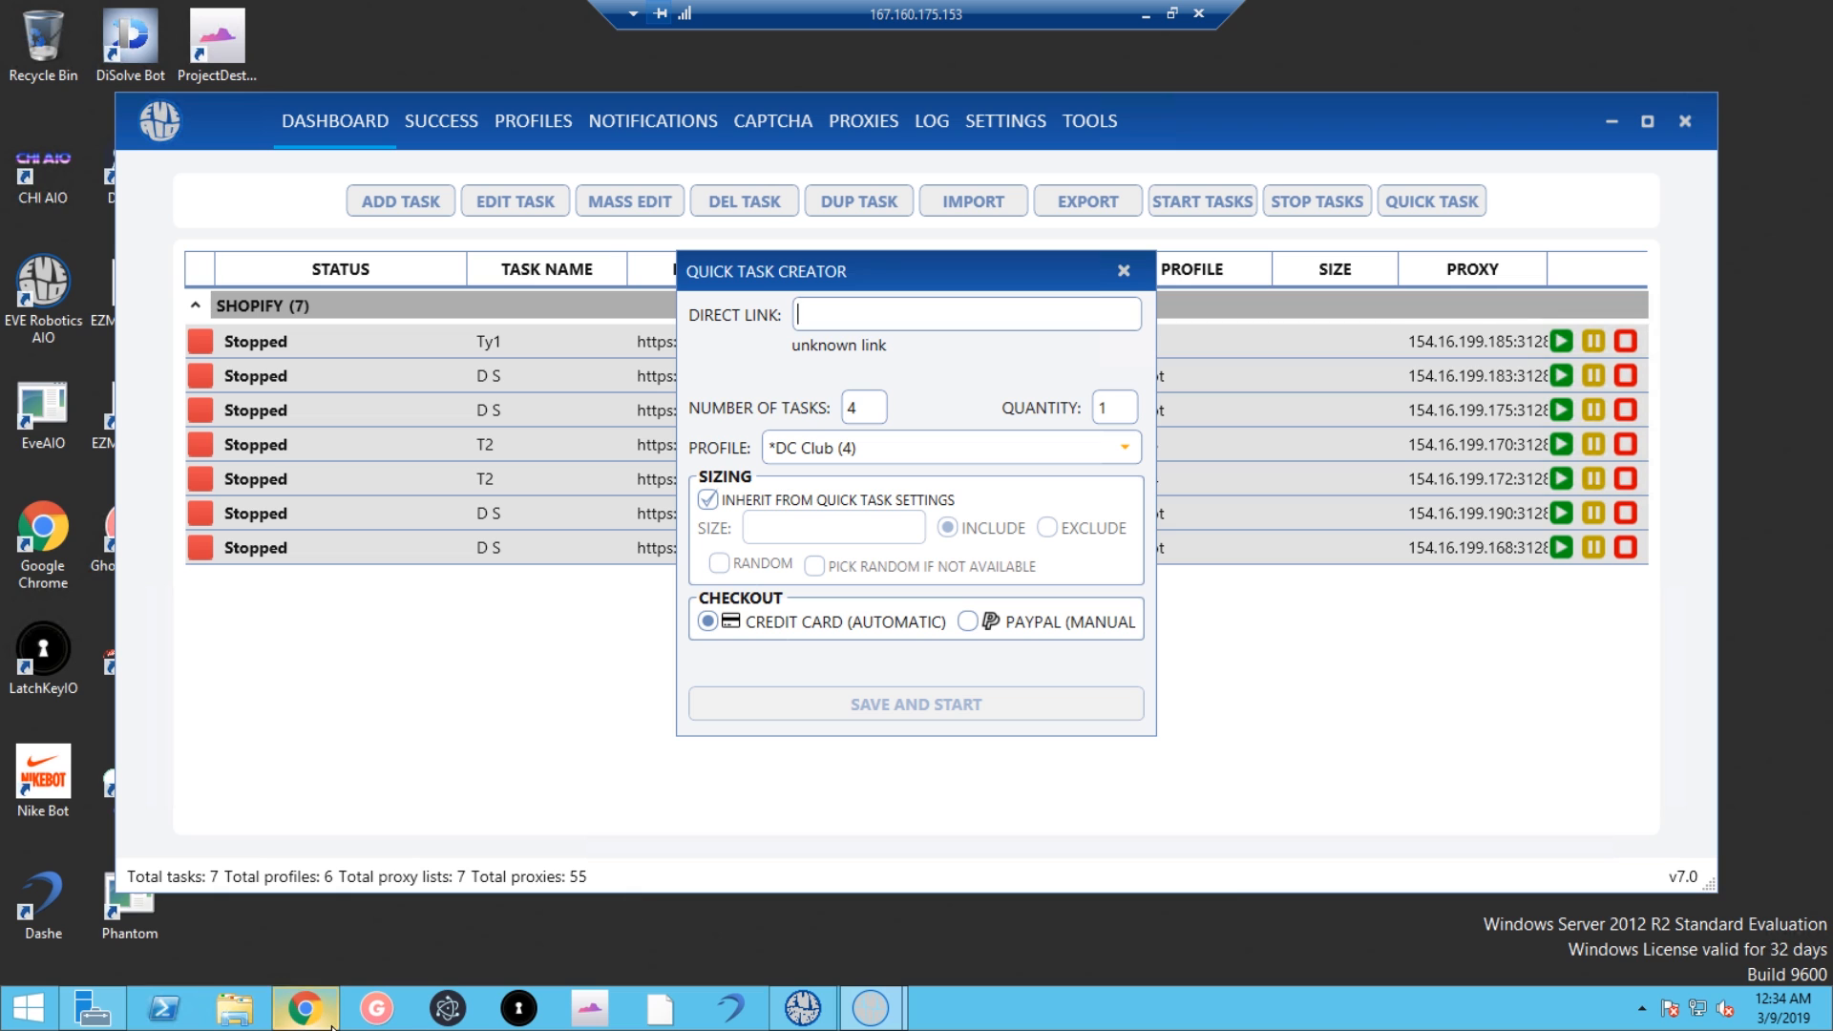
click(306, 1008)
Step: Copy the Undefeated AJ 9 Retro product URL, minimize Chrome, and close the Quick Task Creator
click(487, 21)
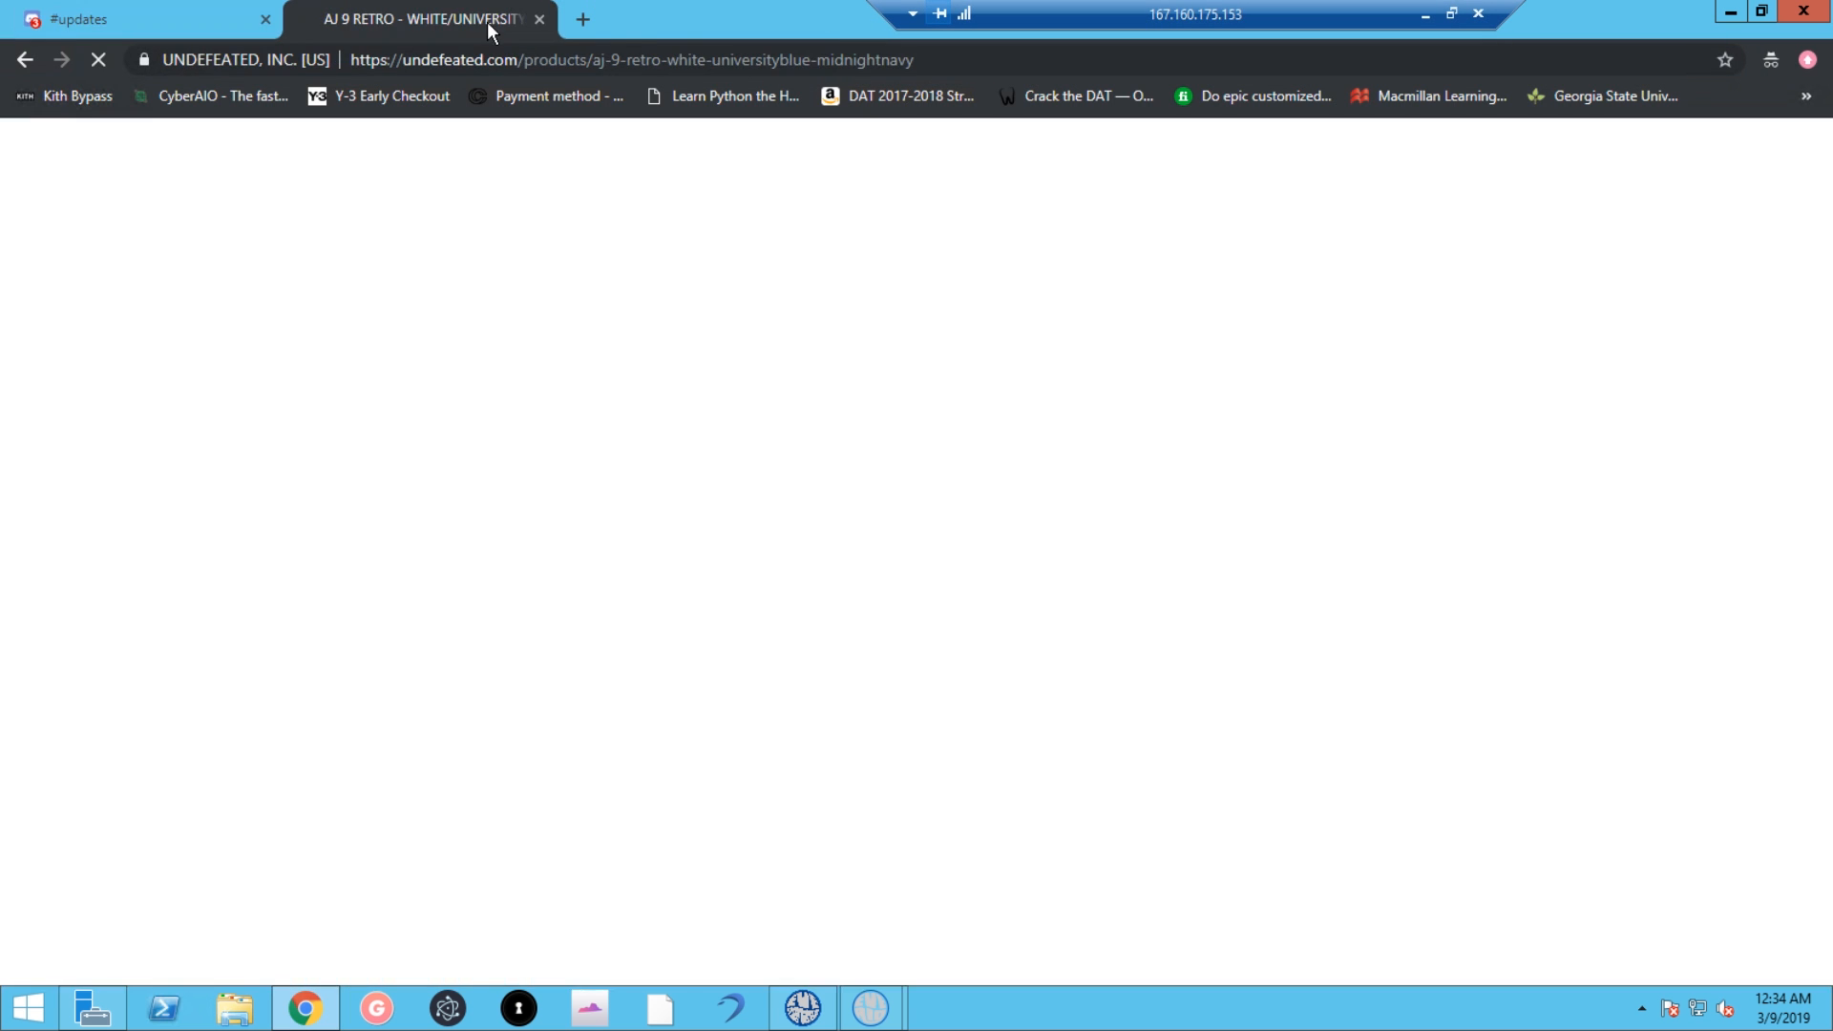
click(559, 60)
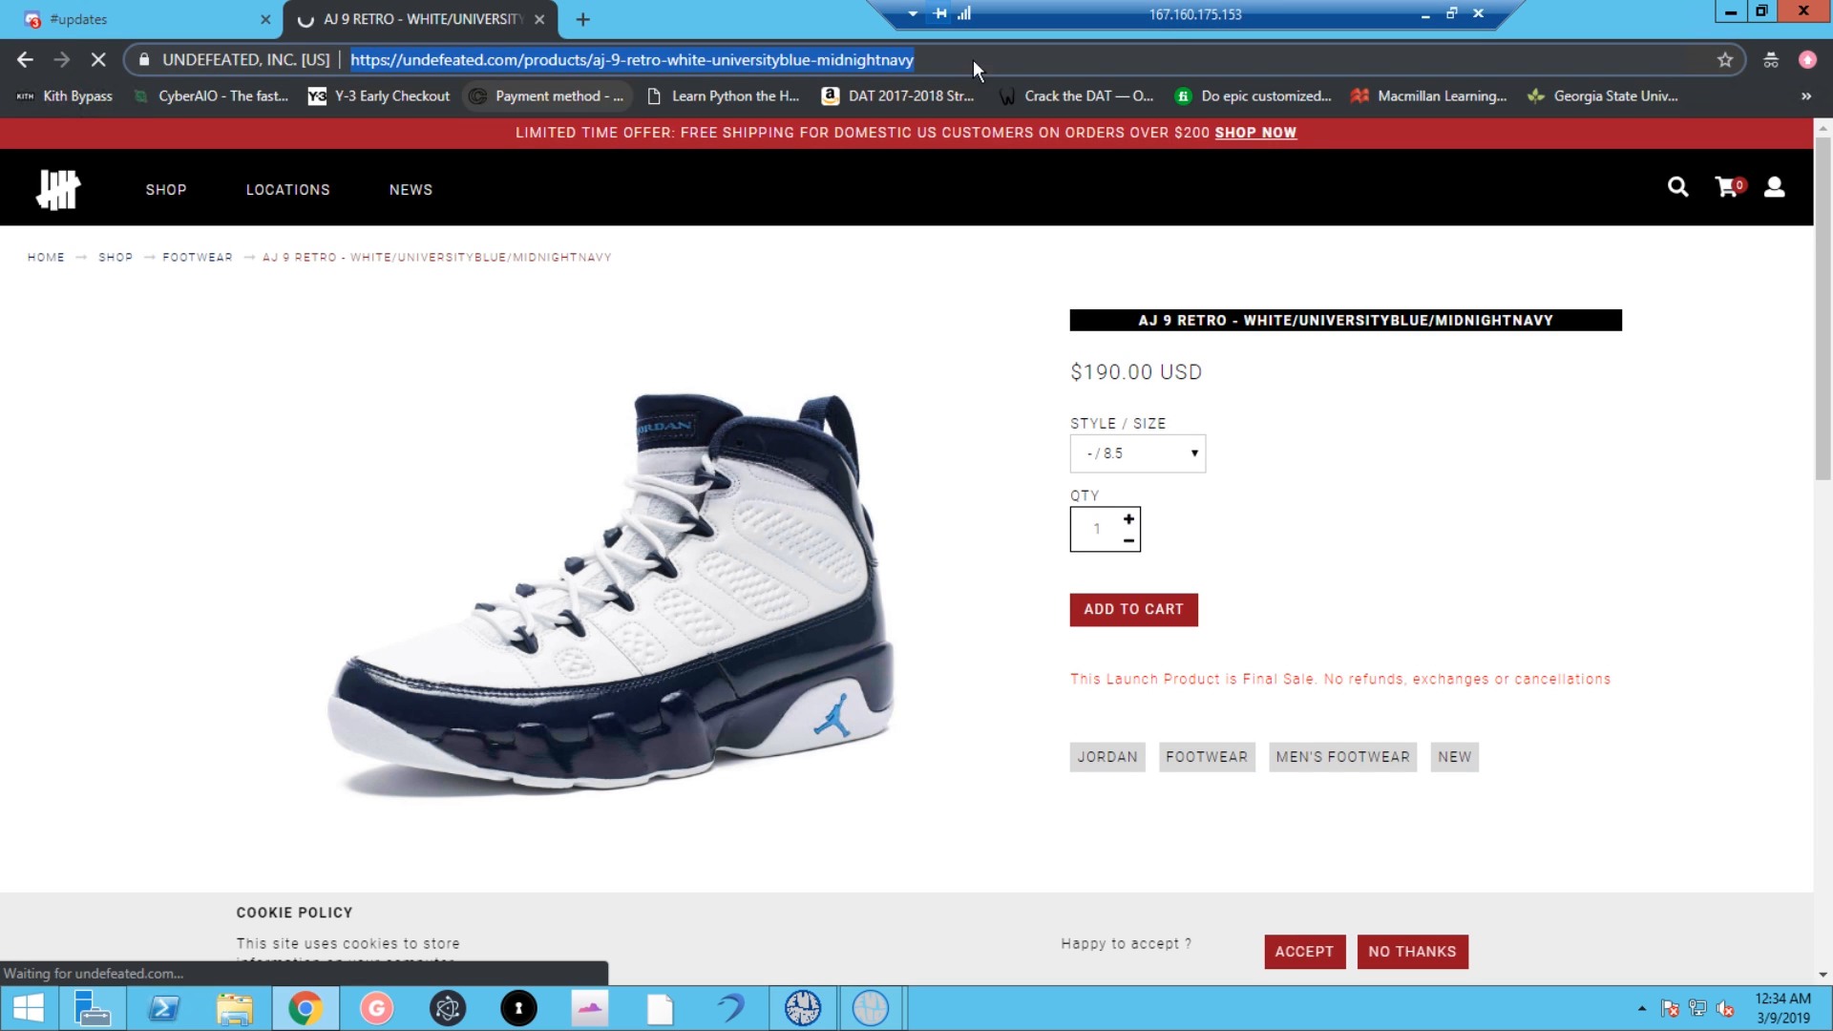
right_click(670, 59)
click(737, 141)
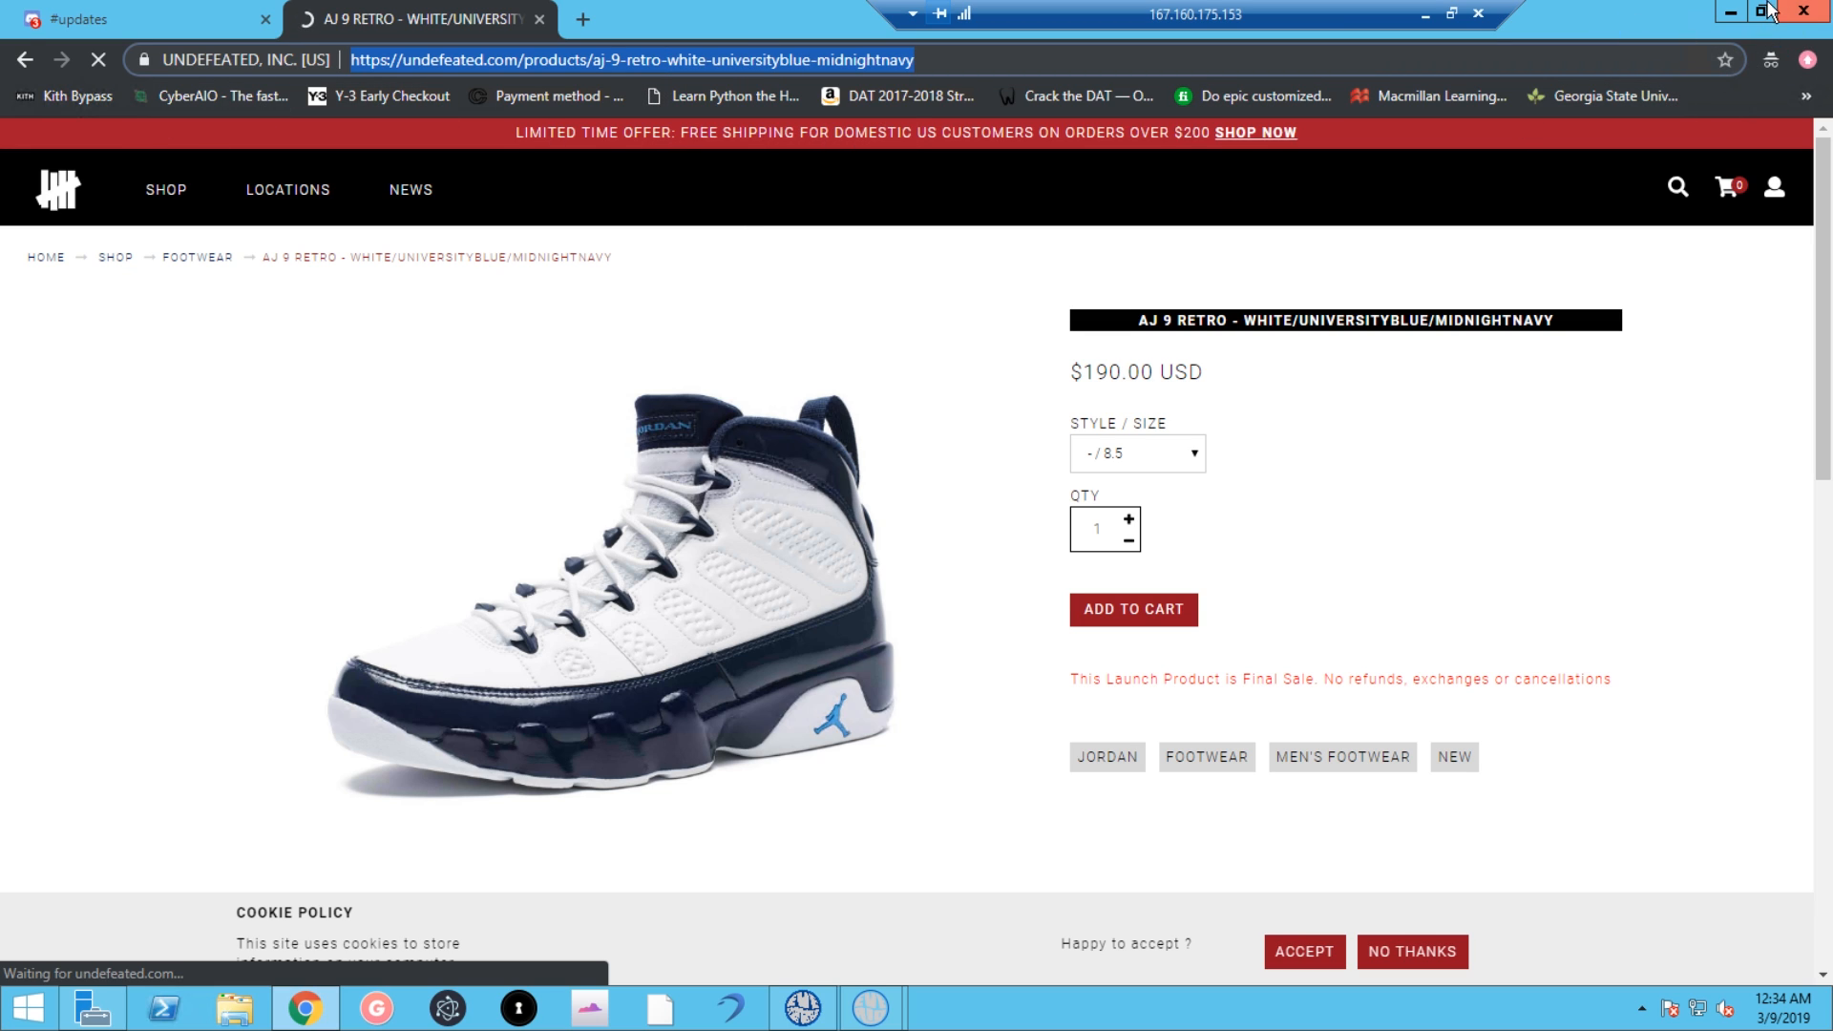
click(1731, 12)
click(1125, 271)
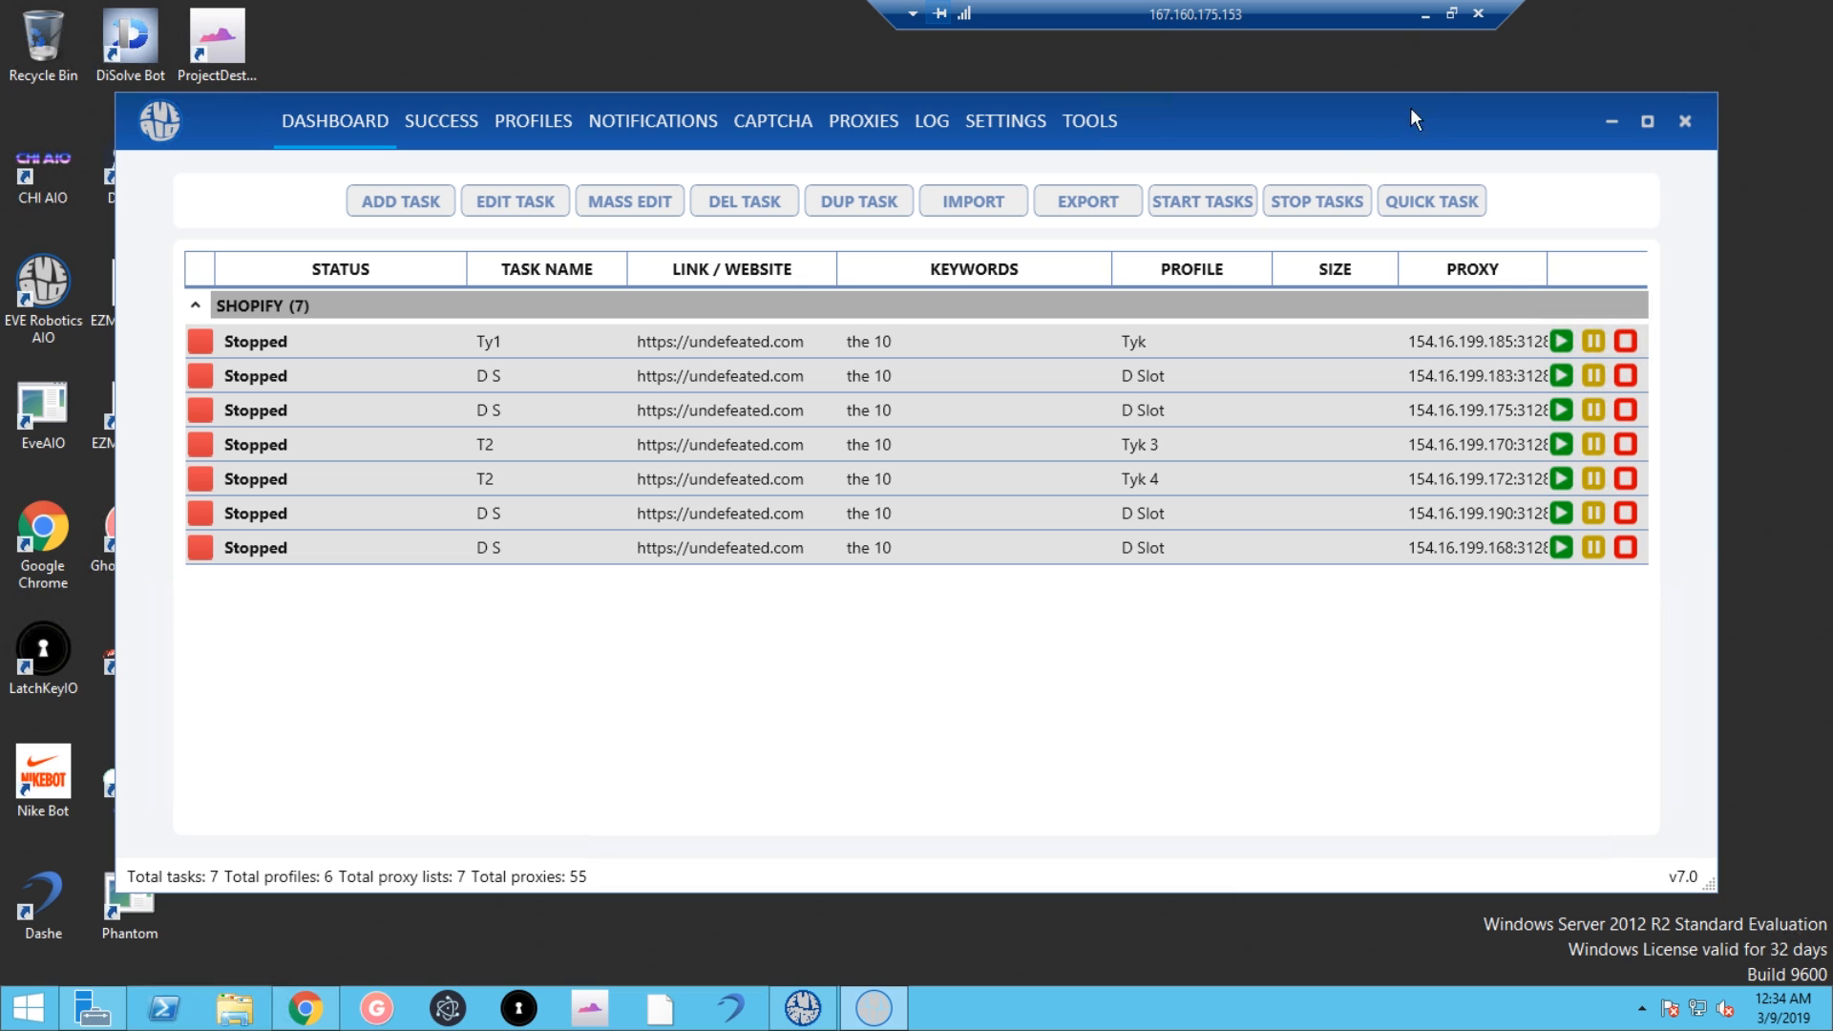
Step: Reopen the Quick Task Creator with the Undefeated link pasted, checking 4 tasks and quantity 1
click(1477, 212)
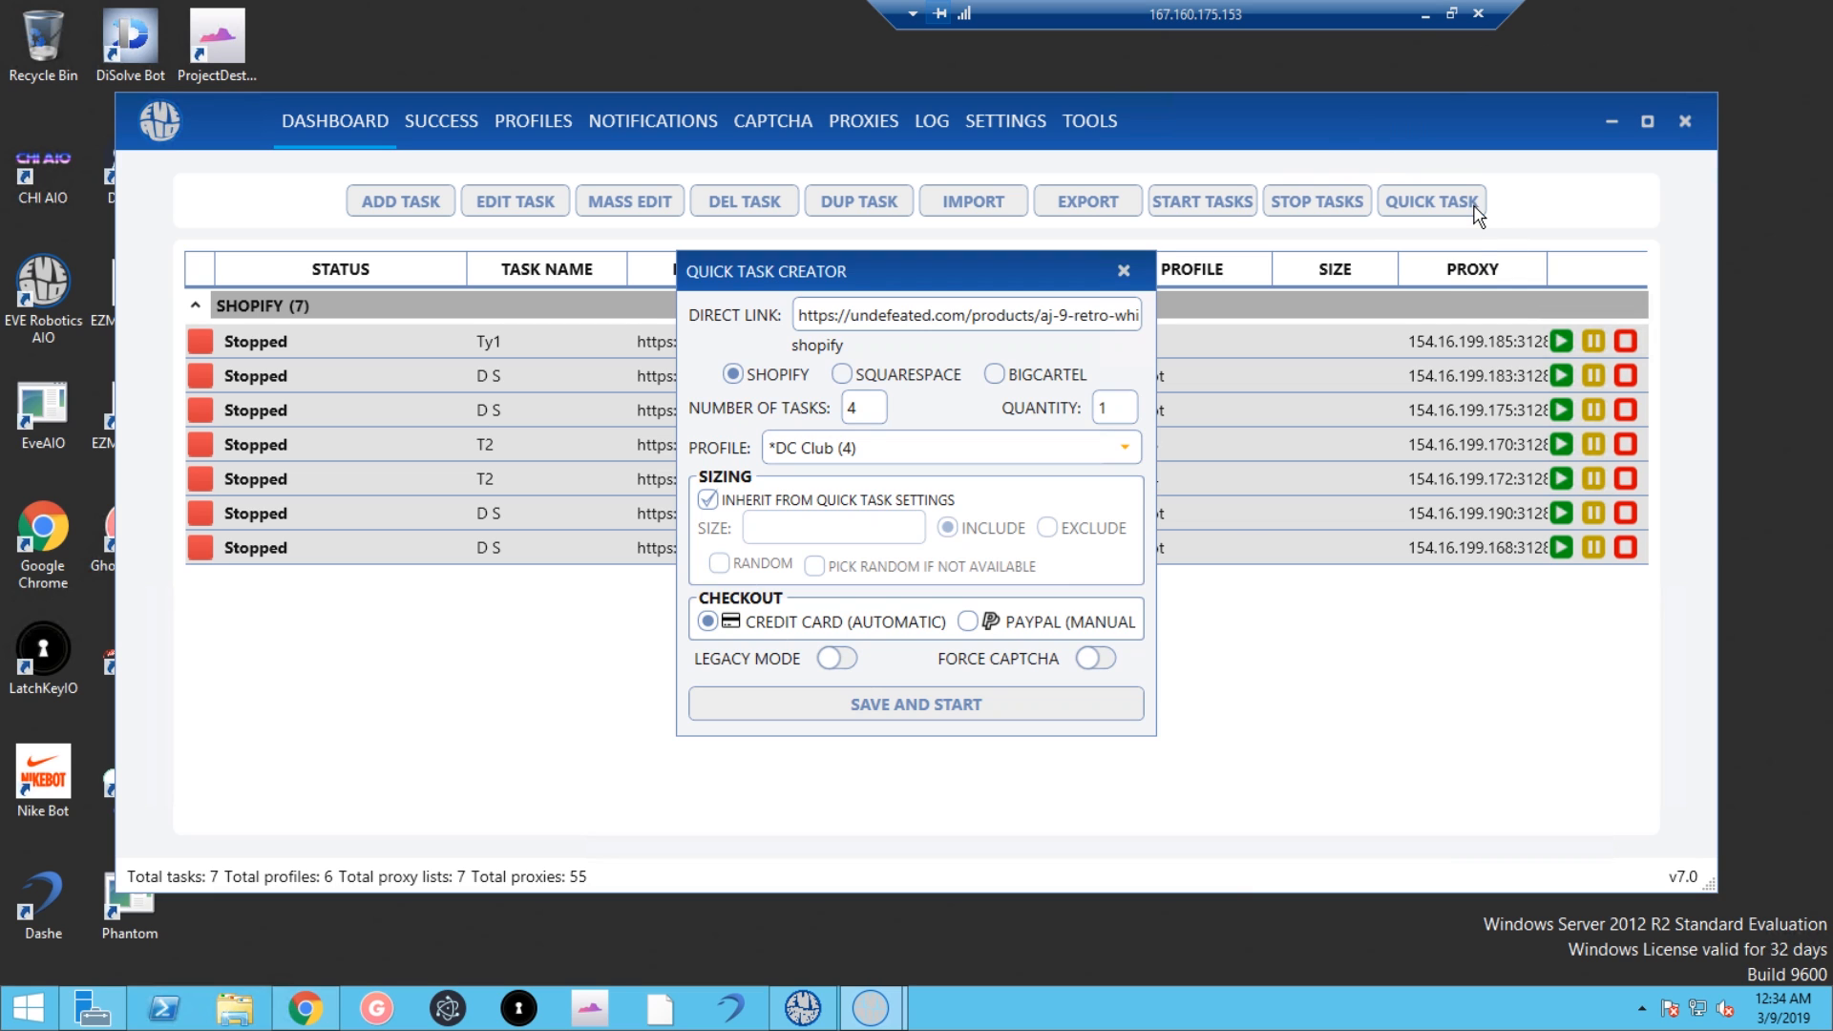
drag(1262, 326, 717, 343)
click(871, 316)
click(864, 412)
click(1123, 409)
click(924, 461)
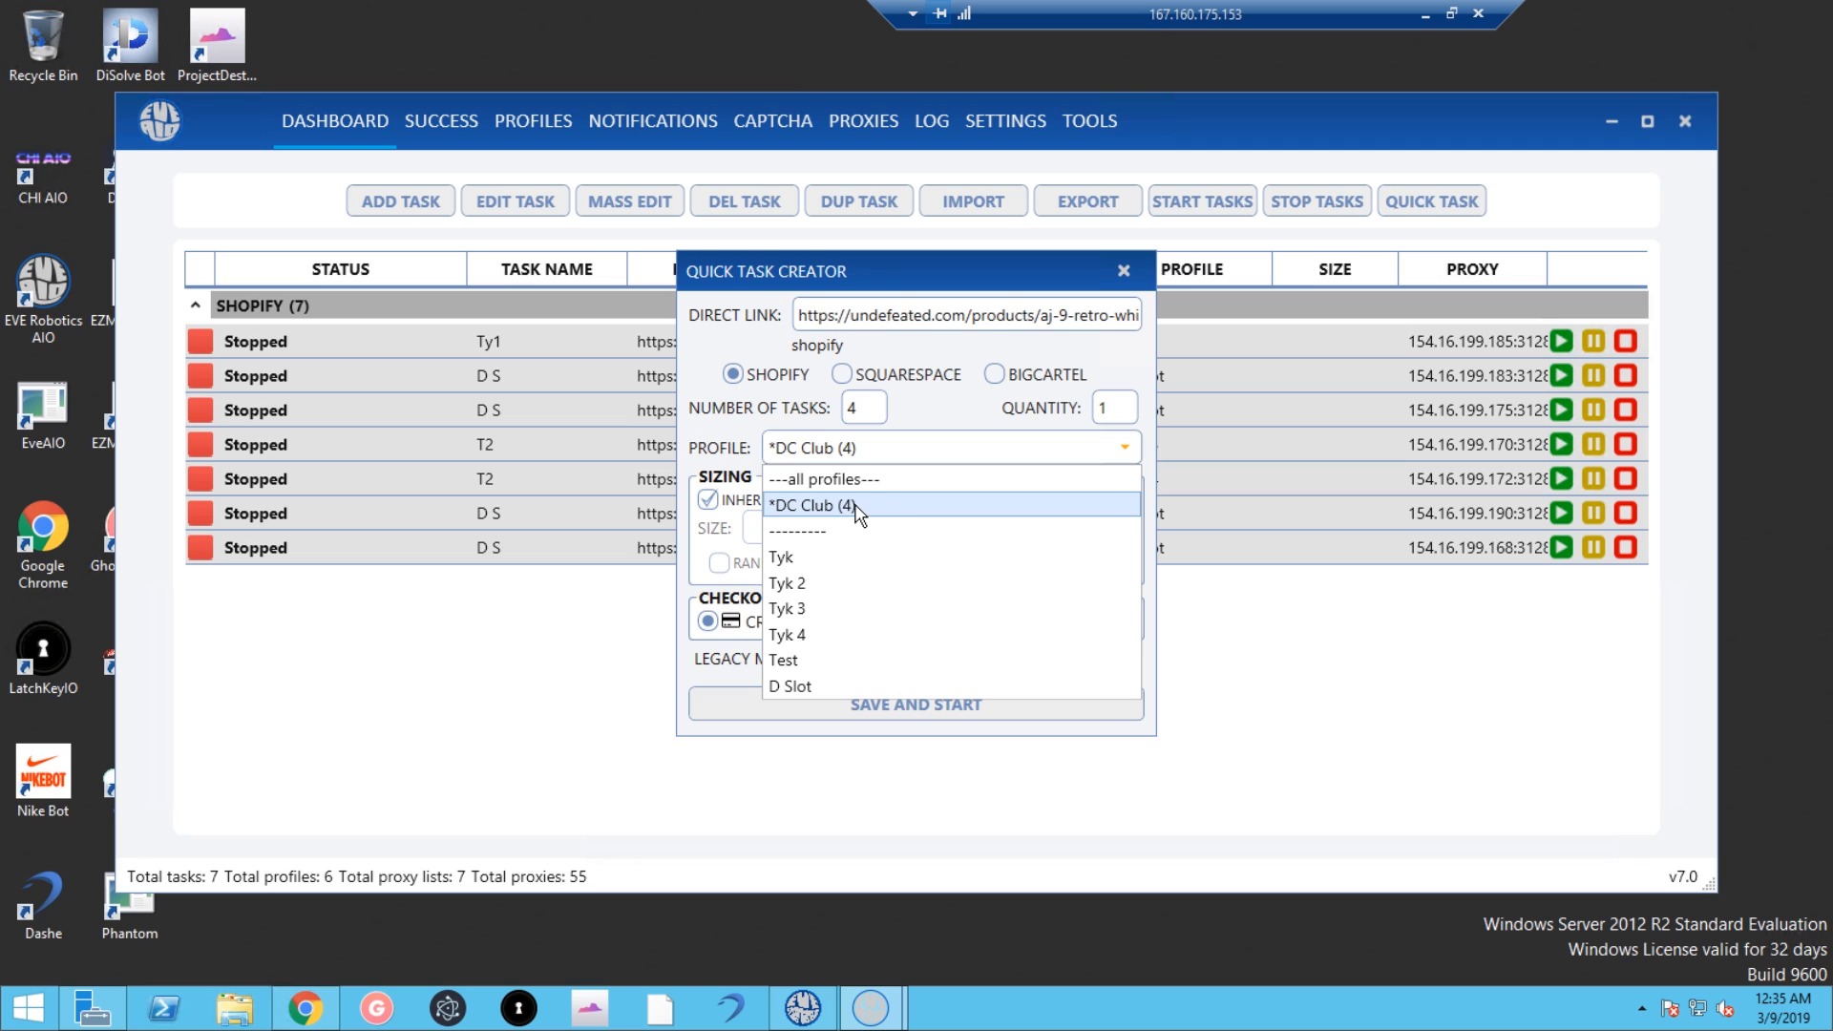
click(822, 610)
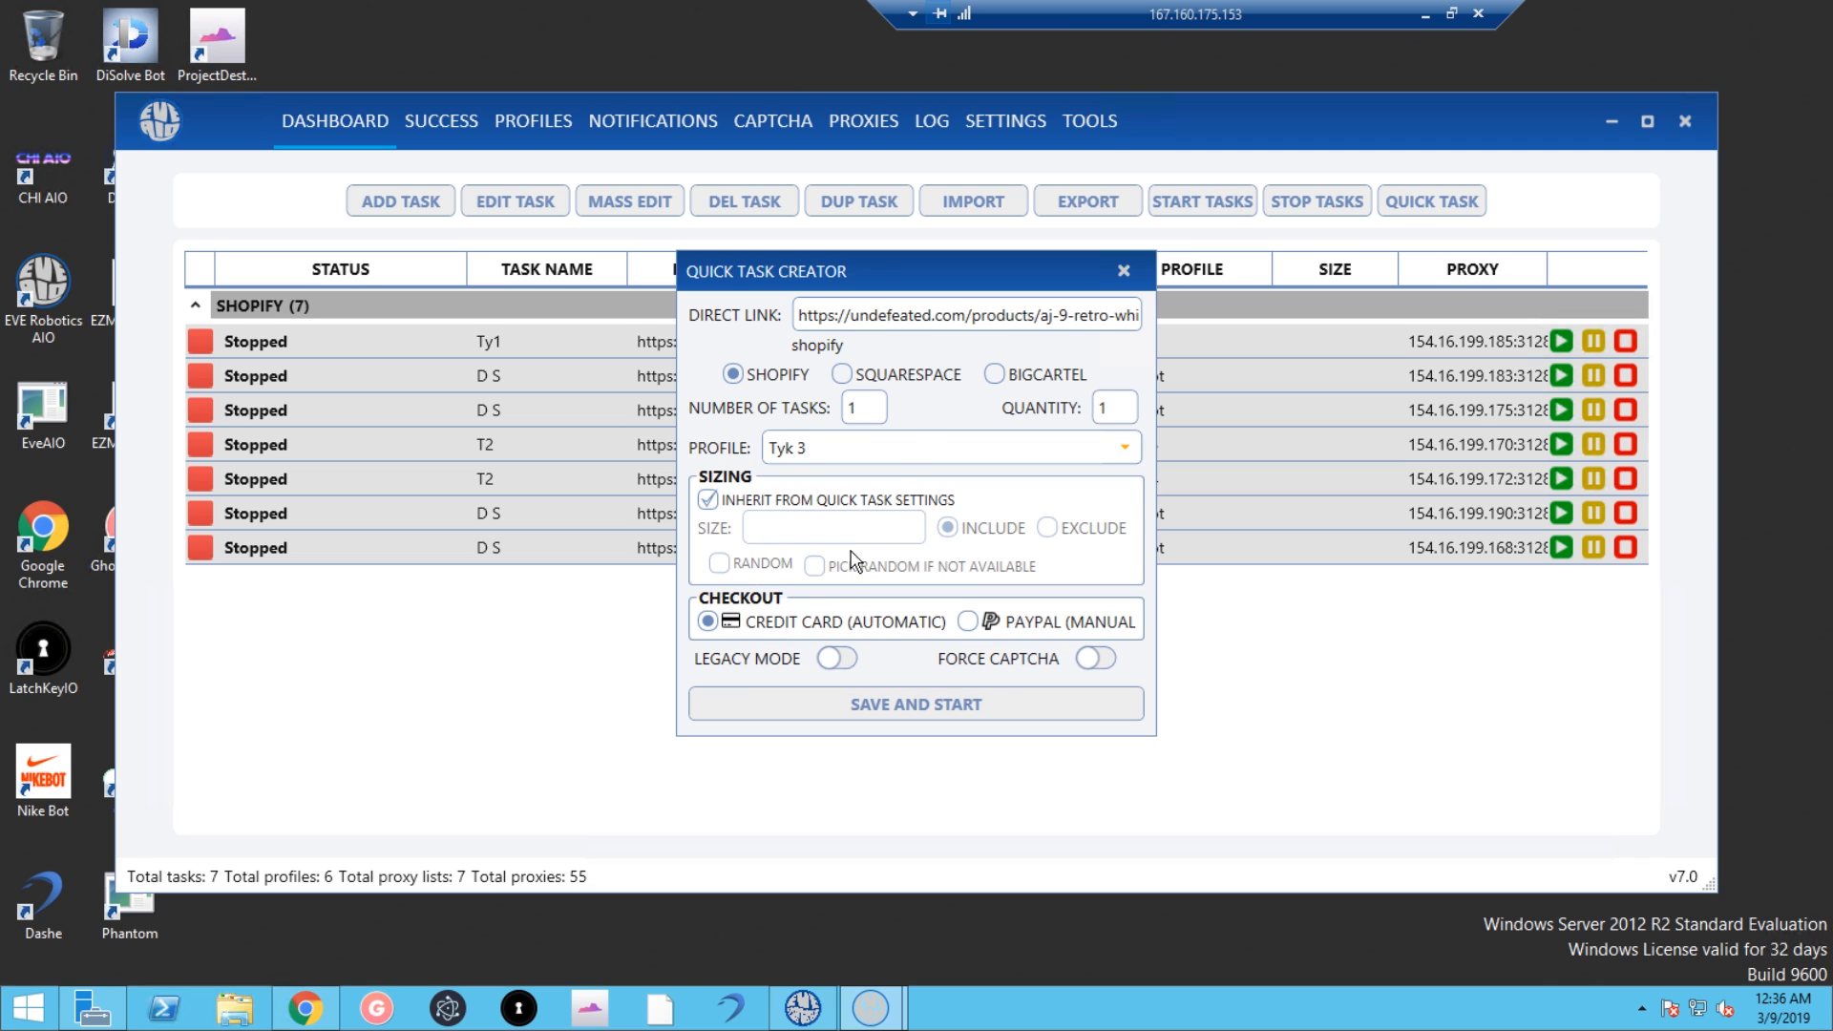
click(893, 458)
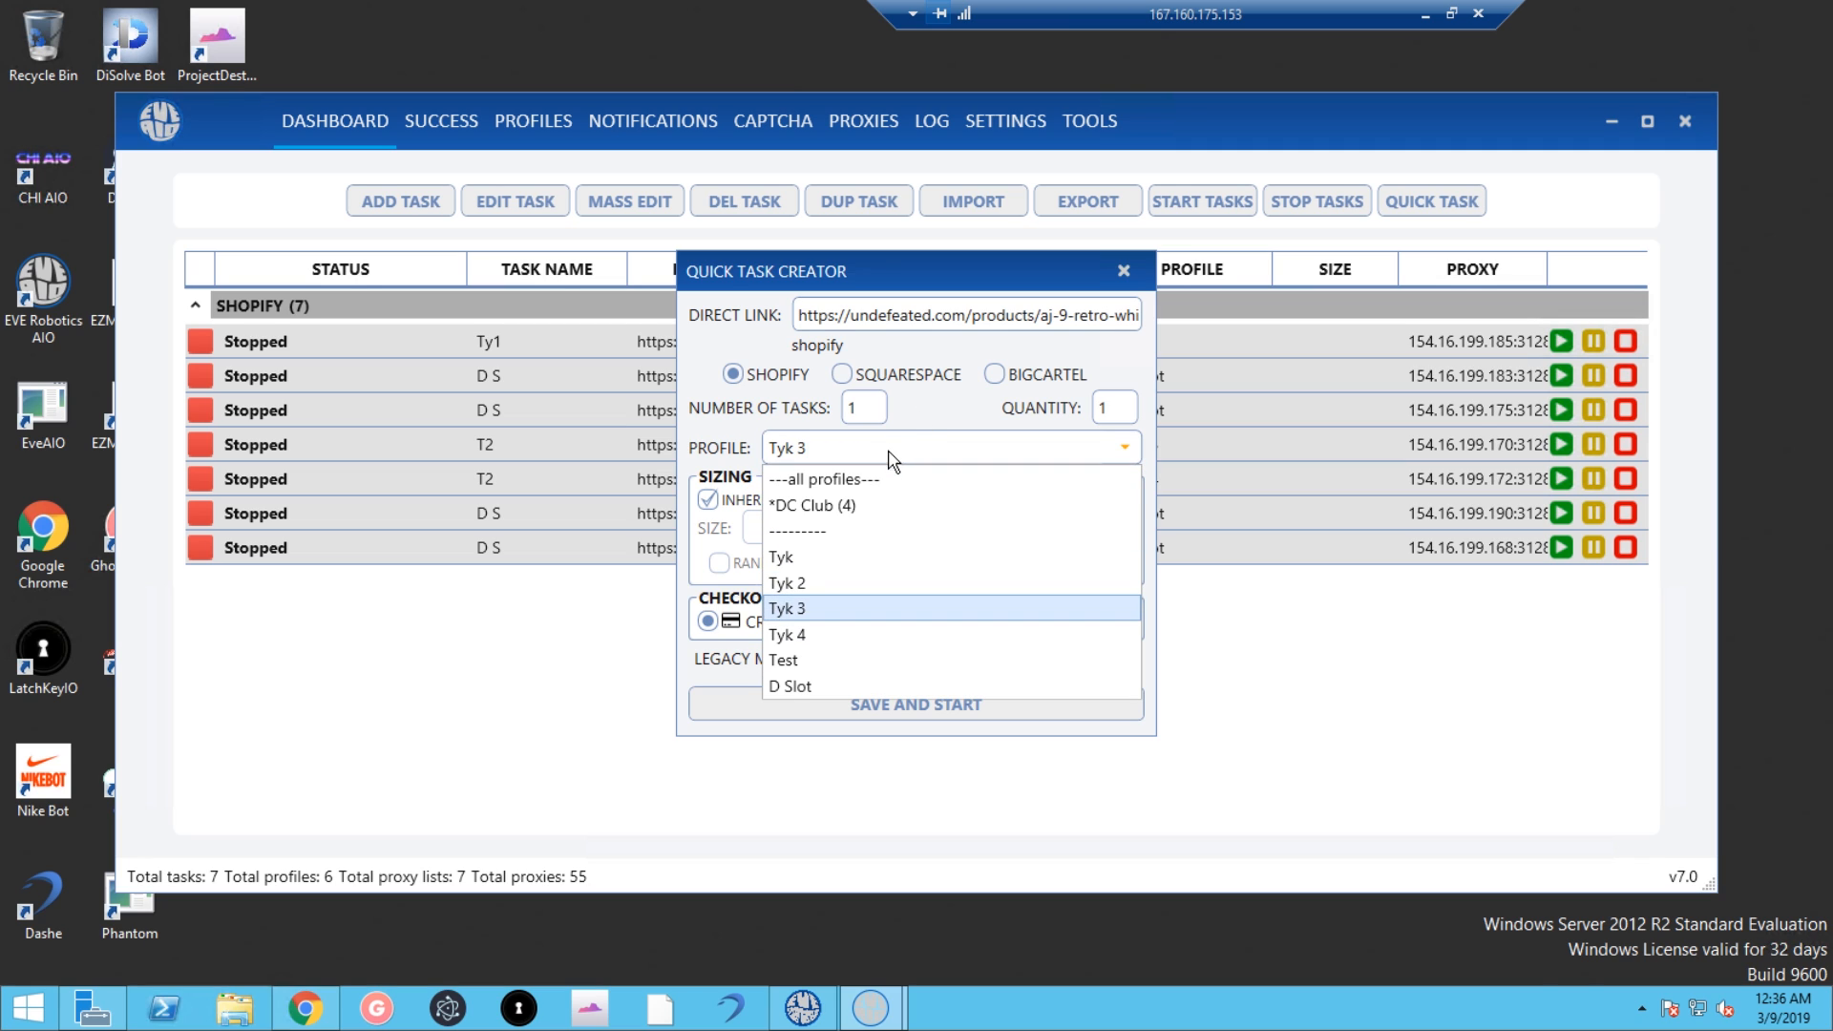
click(888, 514)
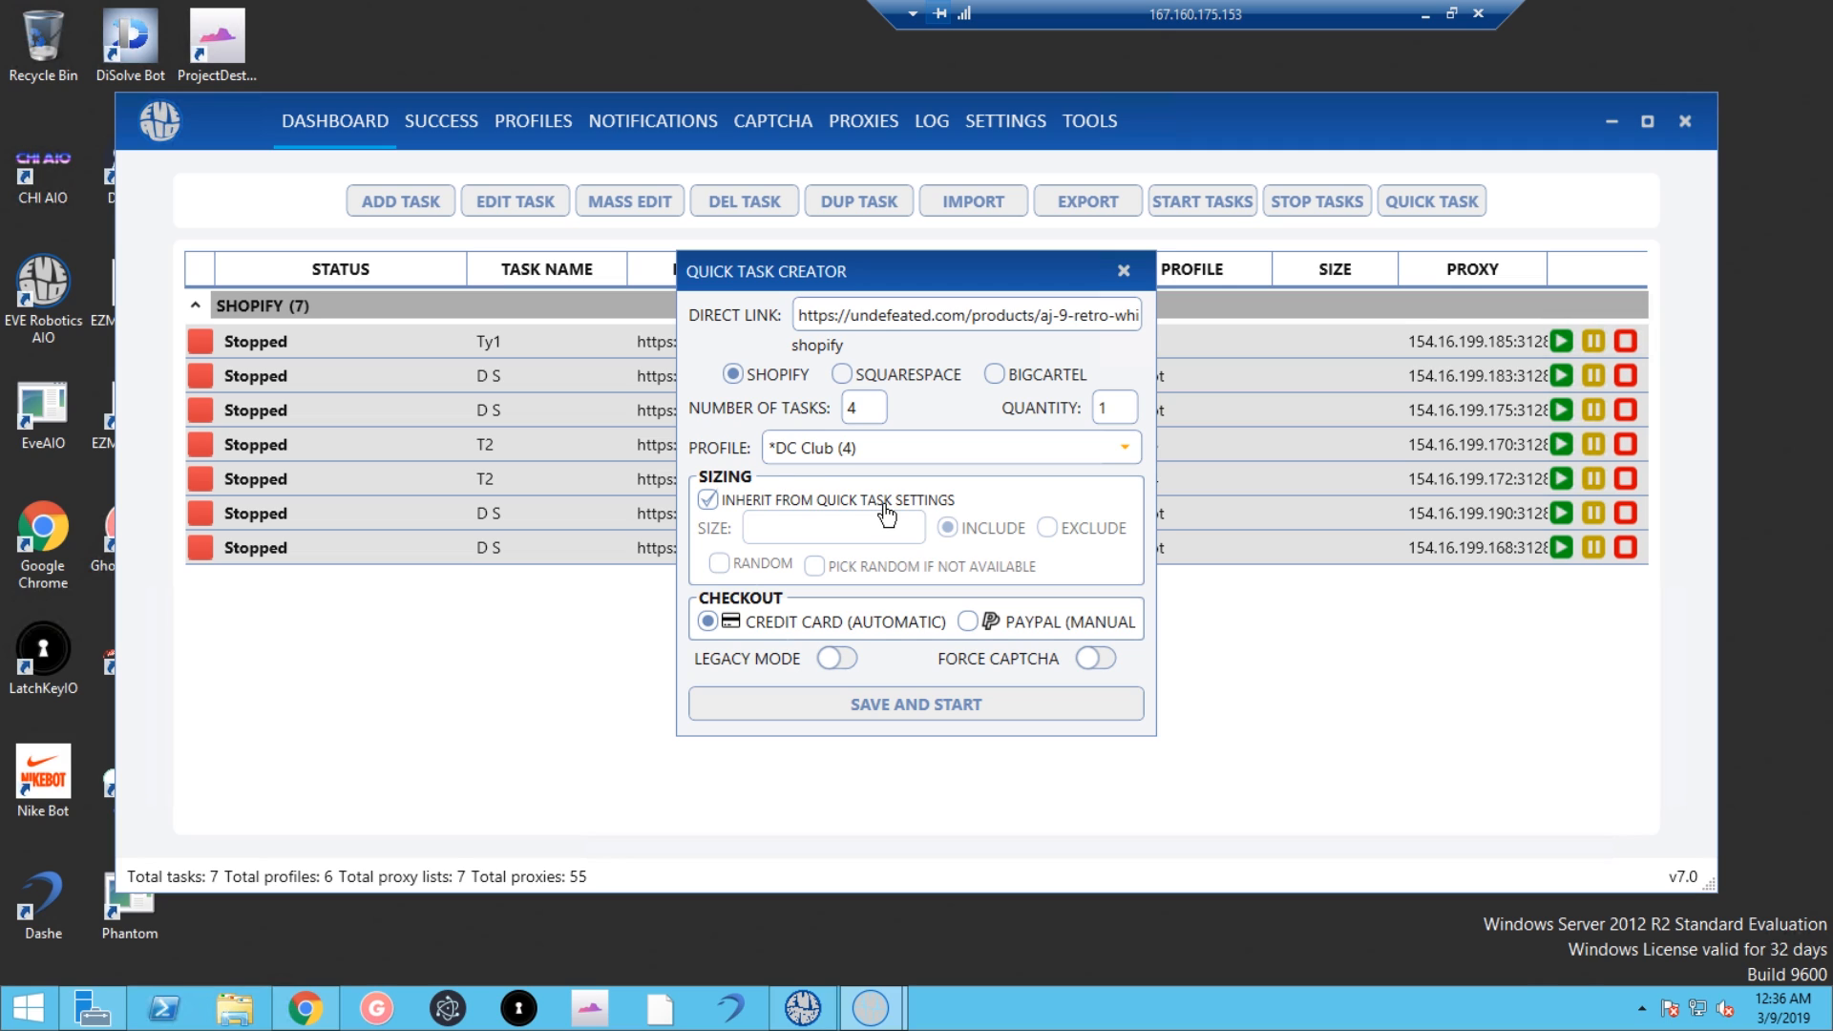
click(707, 501)
Step: Set the quick task size to Random and keep sizing inherited from quick task settings
click(707, 500)
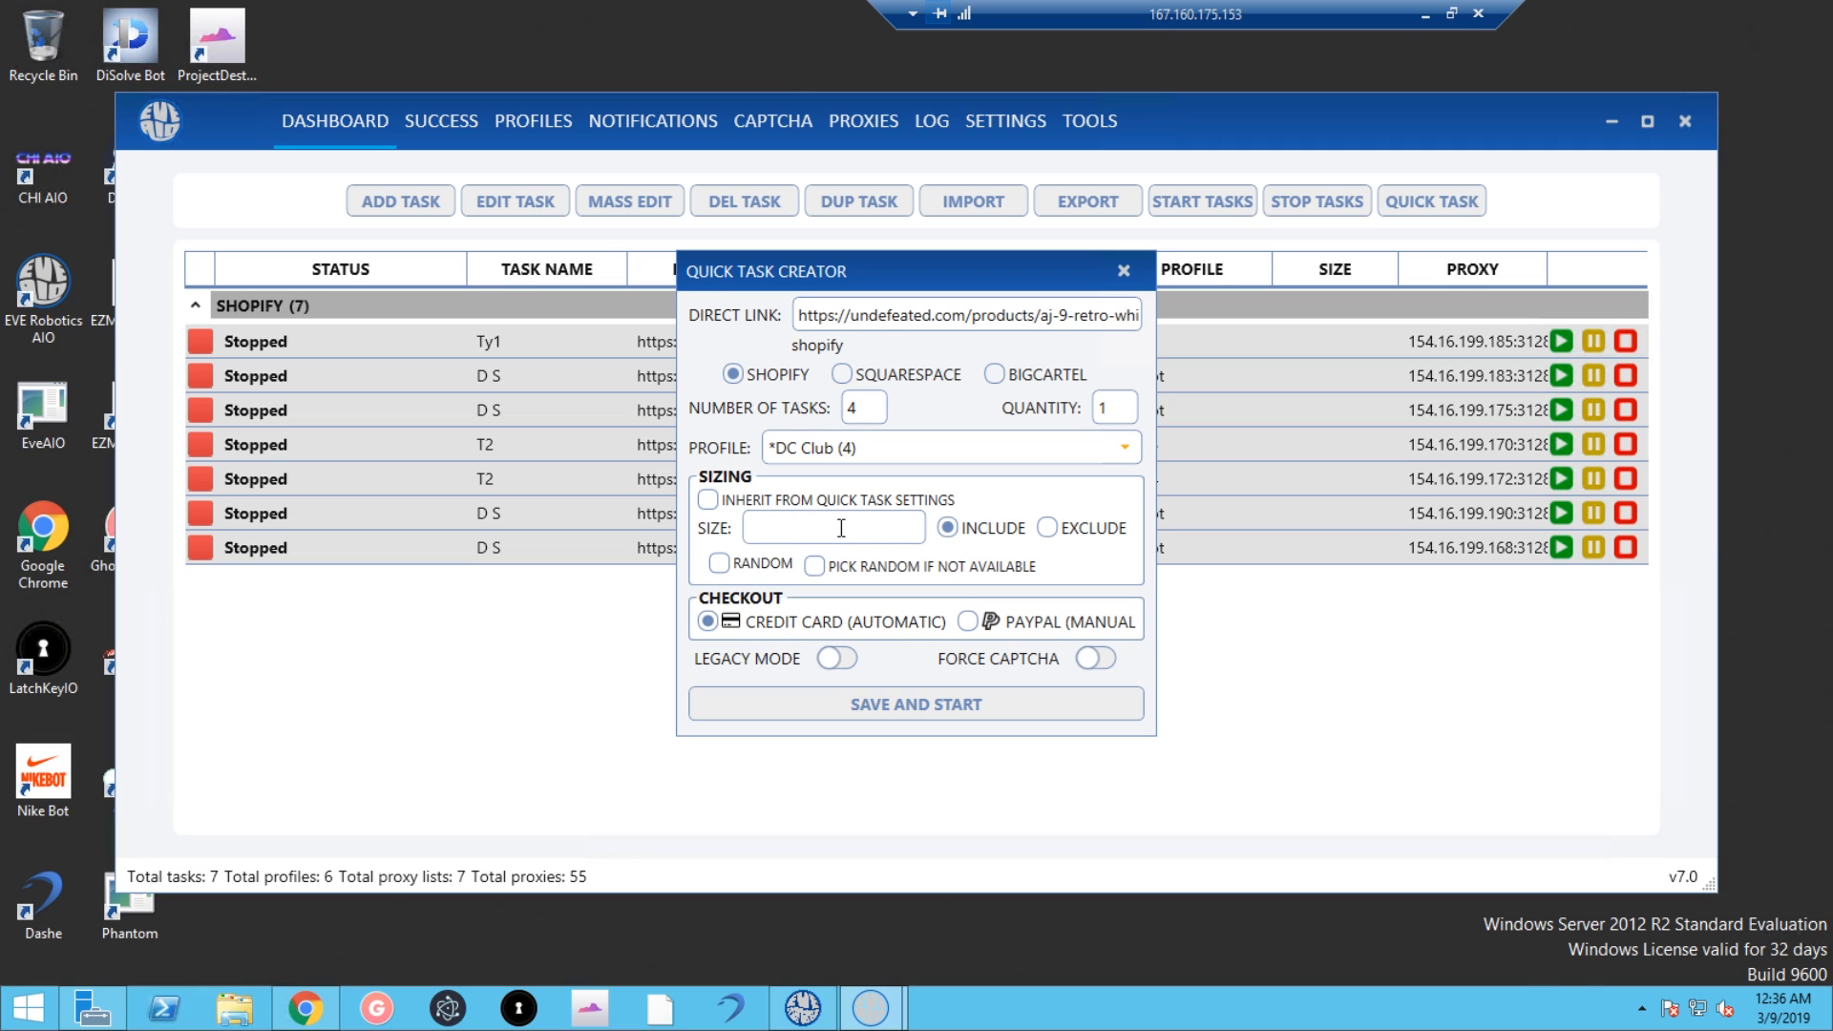
click(719, 563)
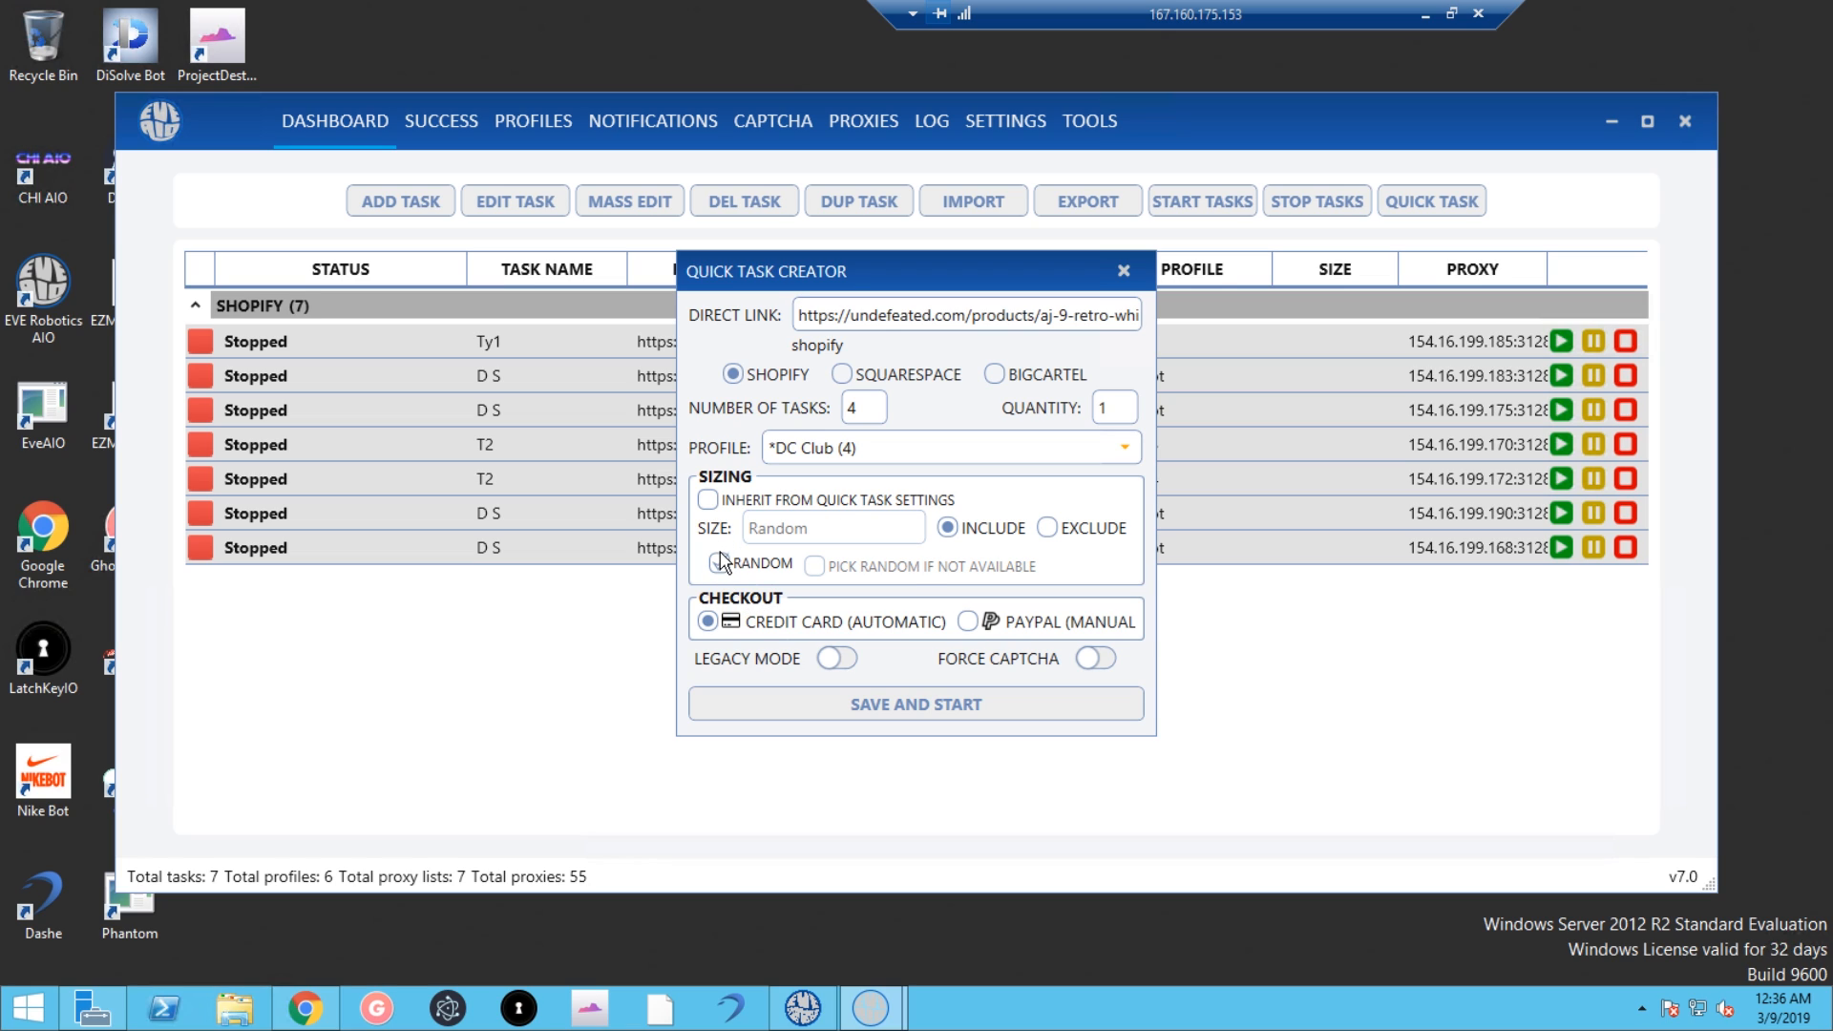
click(709, 506)
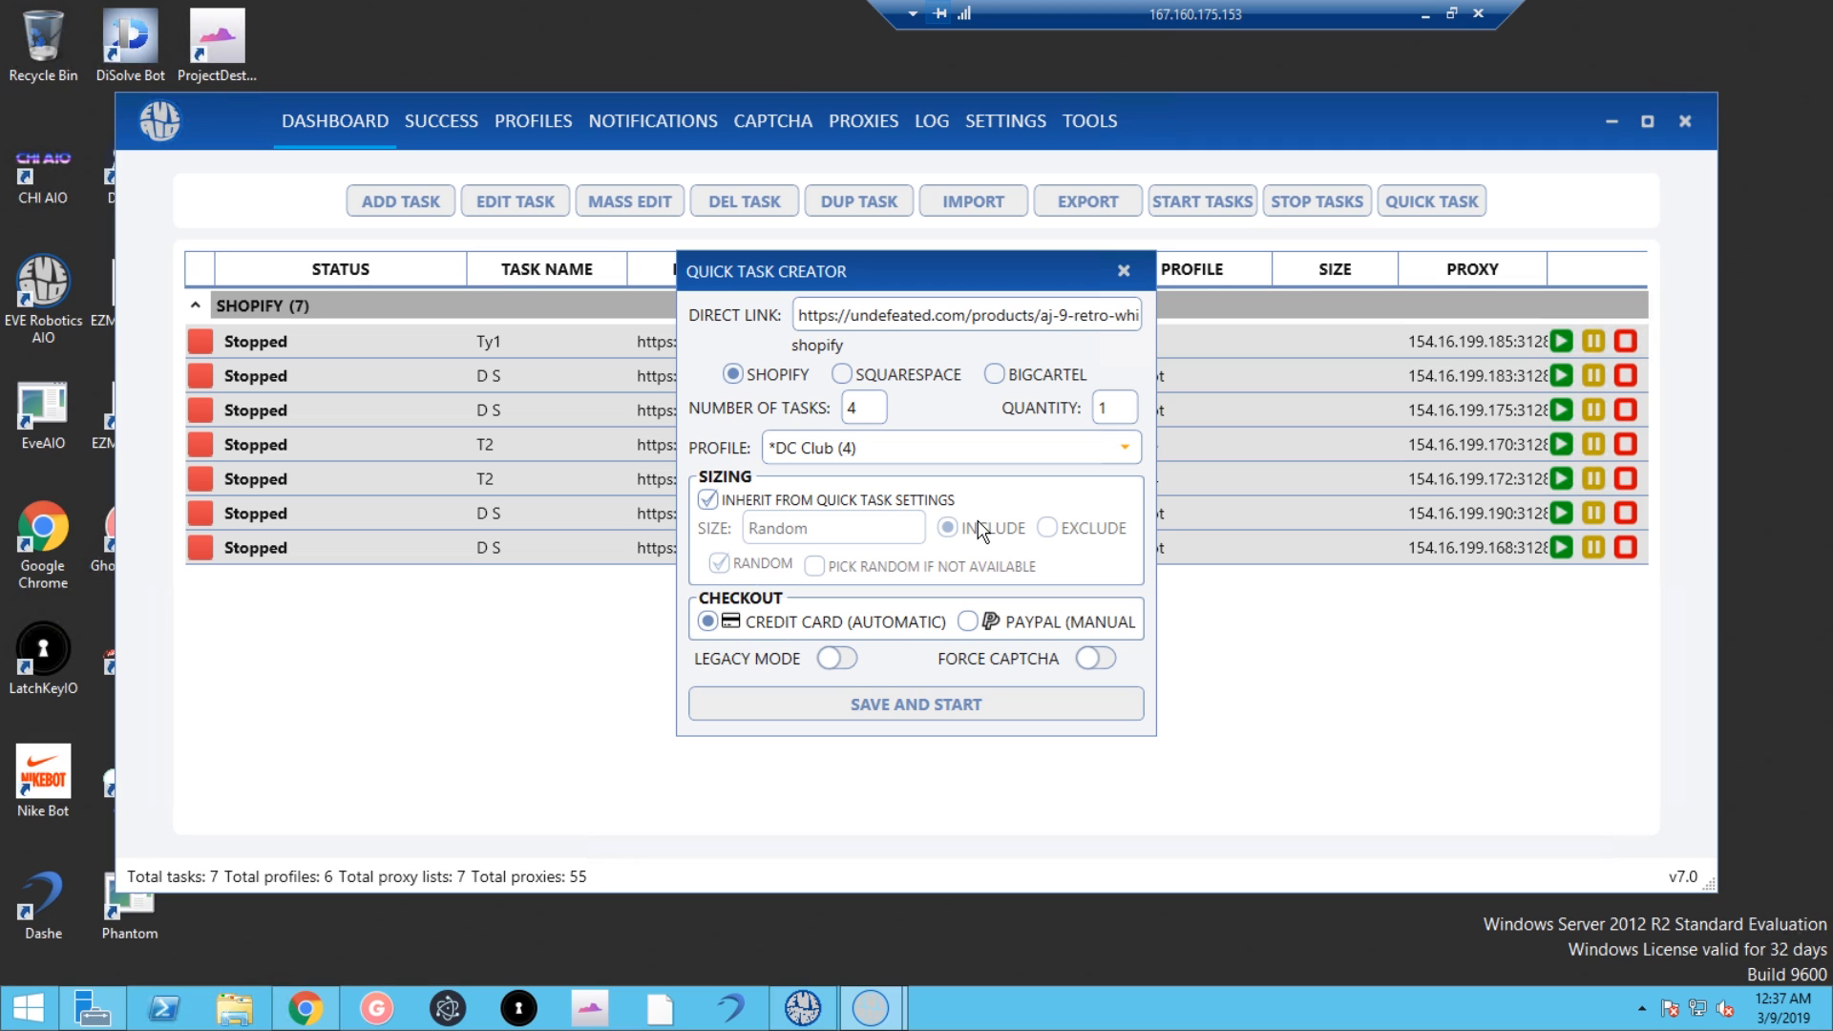
click(838, 662)
click(838, 660)
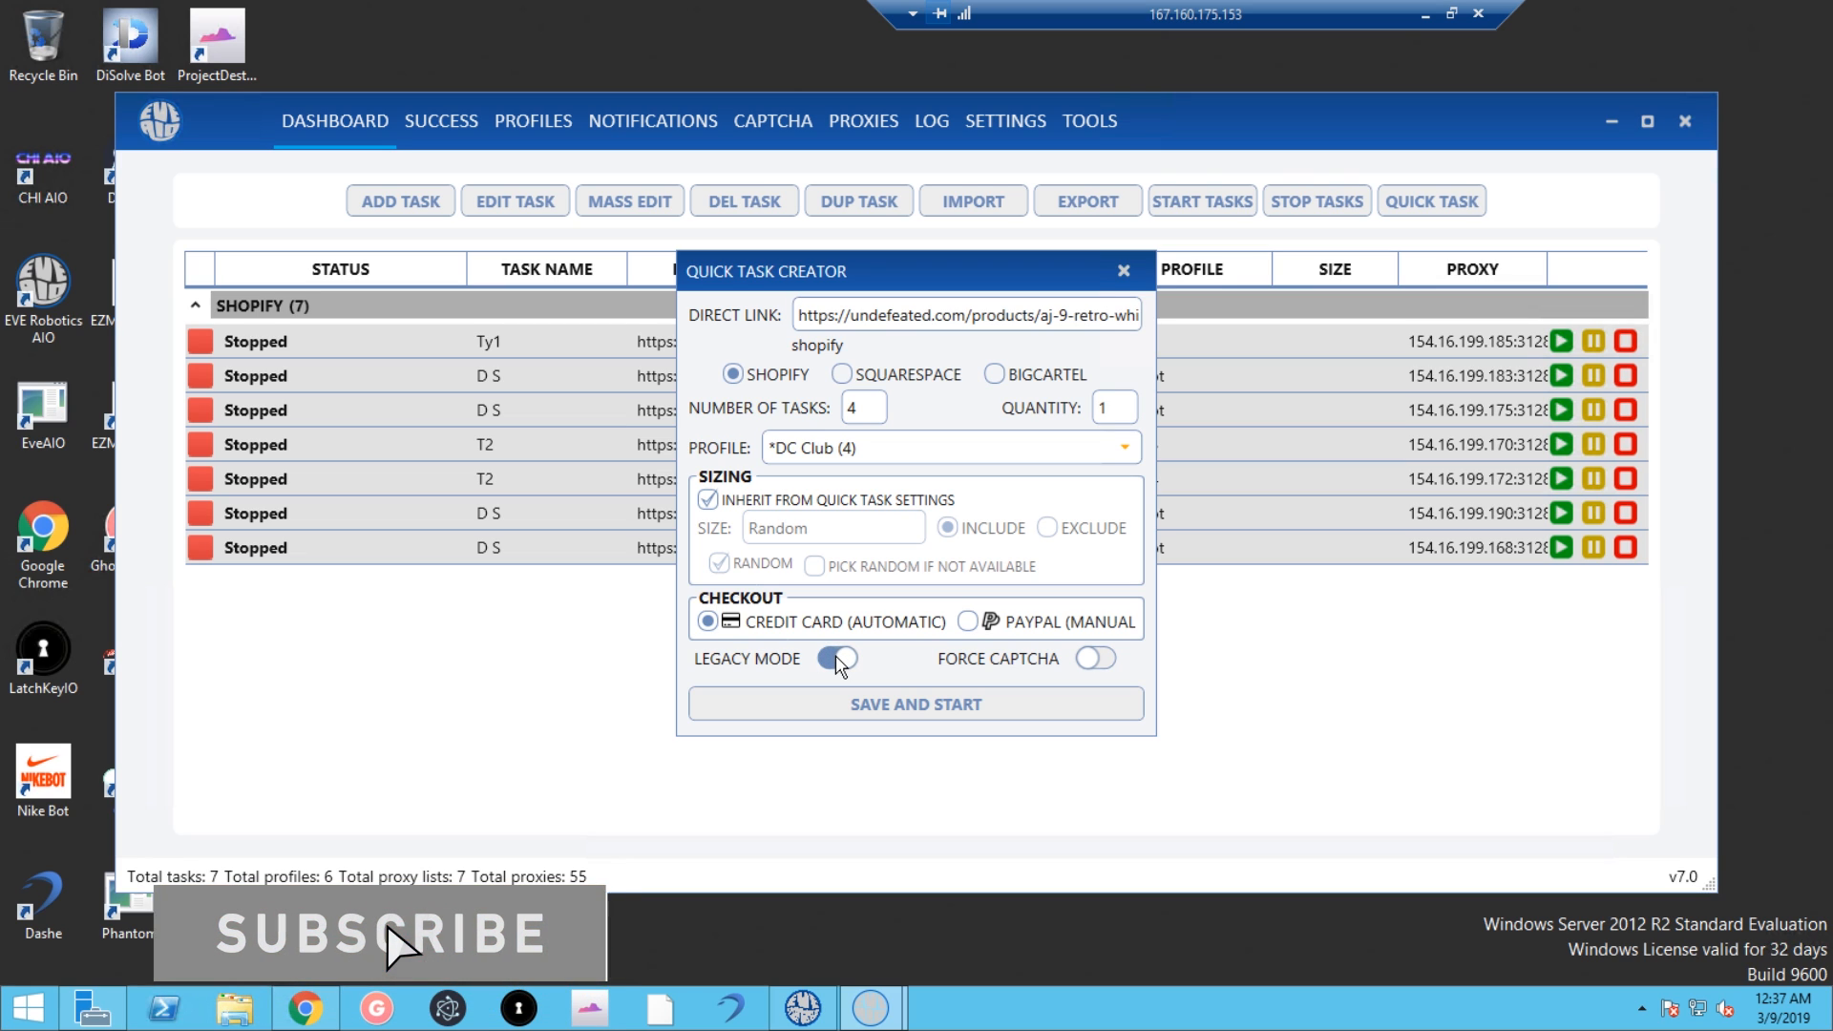
click(837, 660)
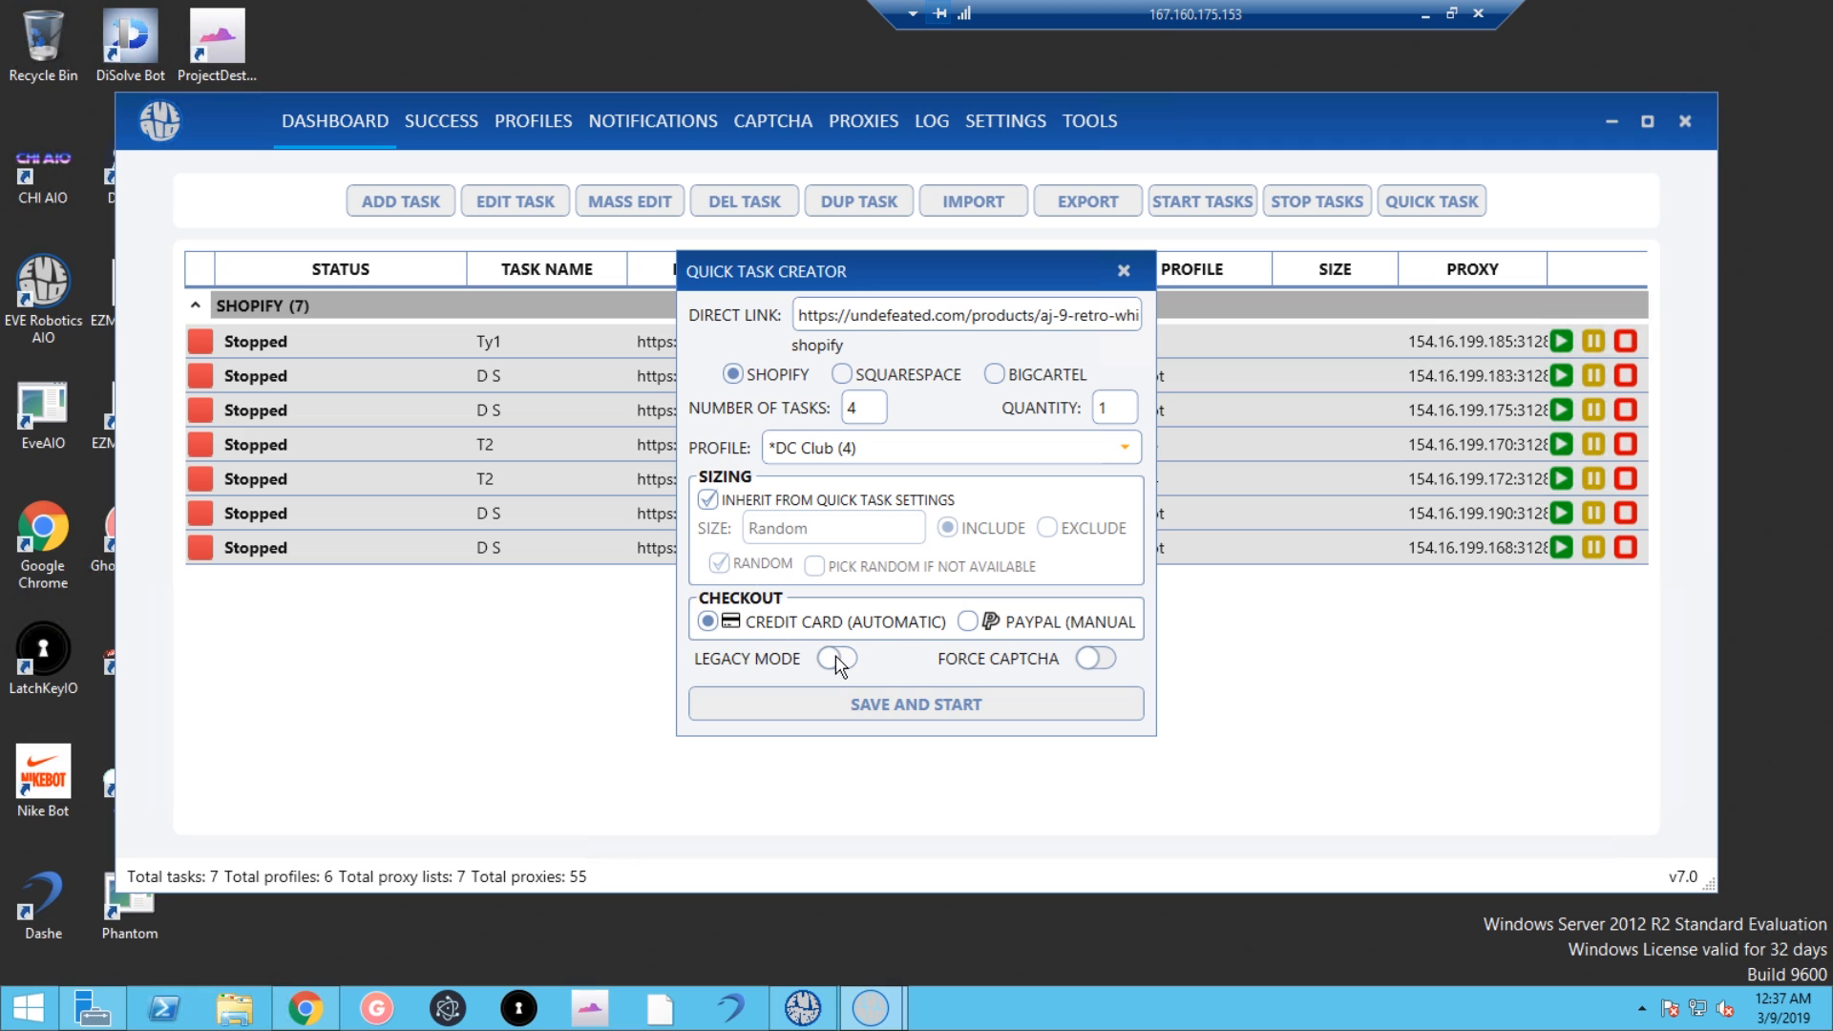
click(1098, 660)
click(1103, 662)
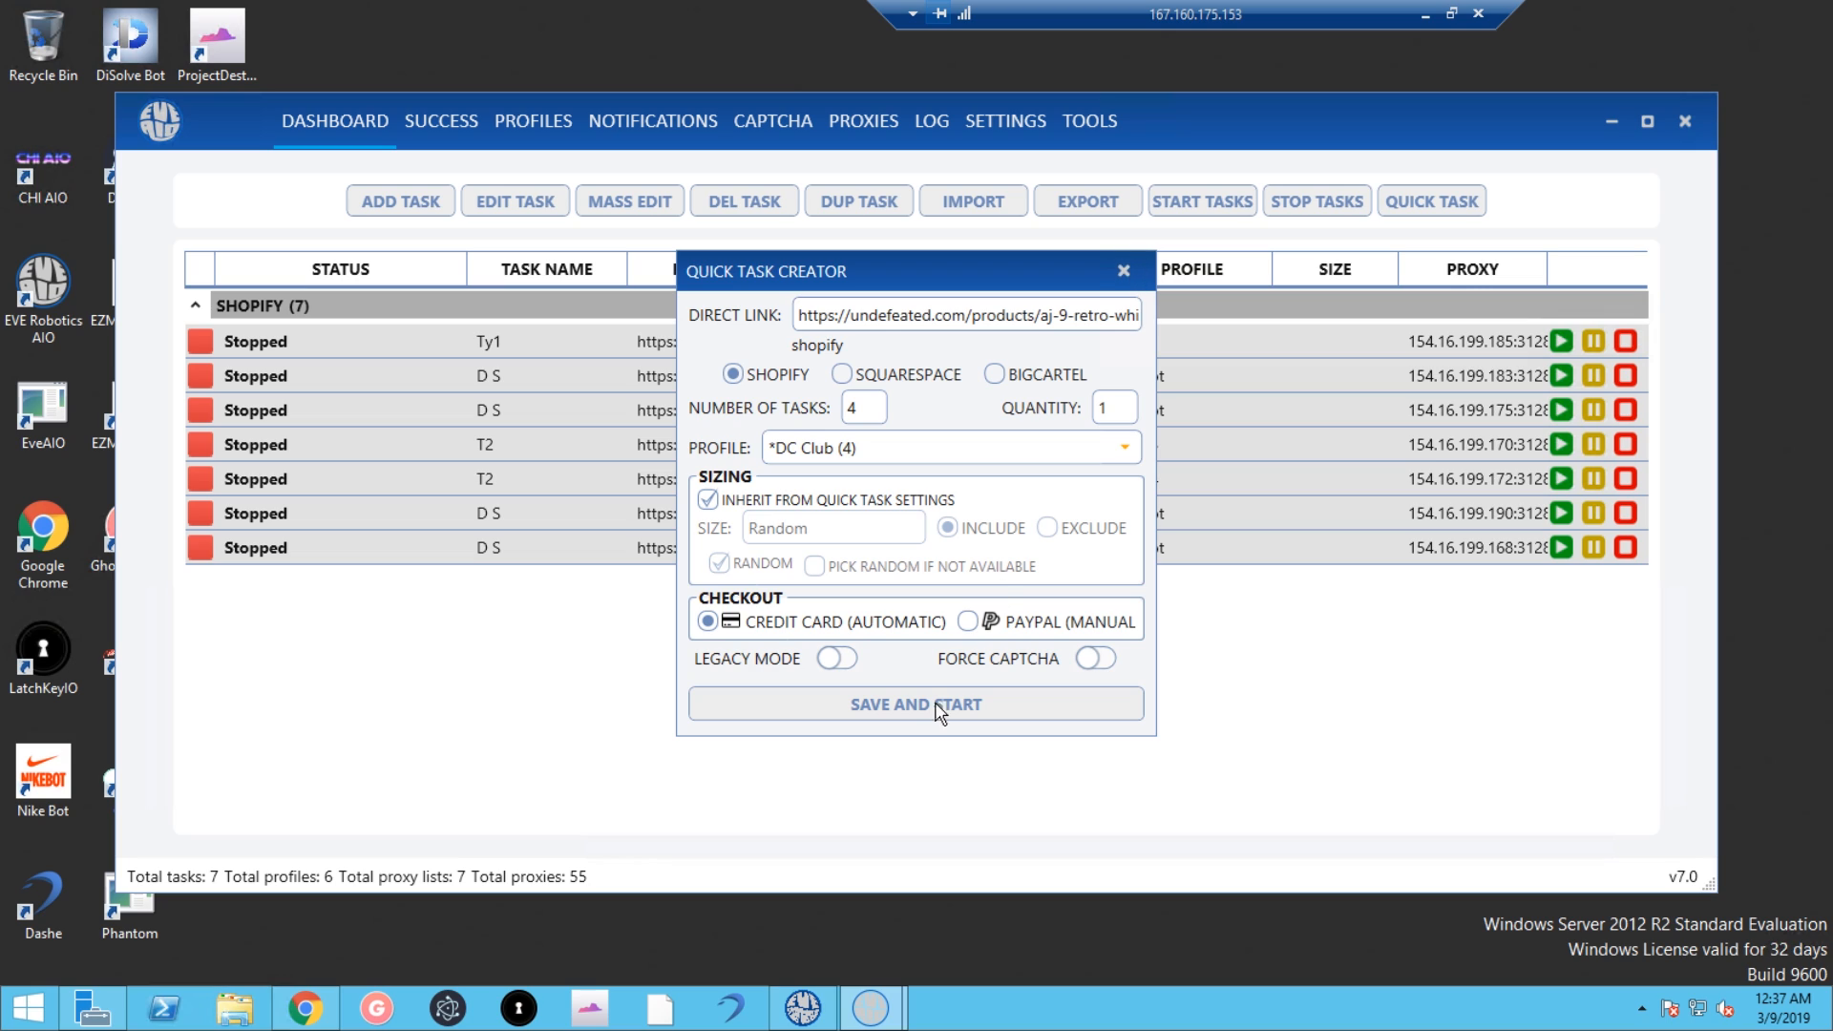